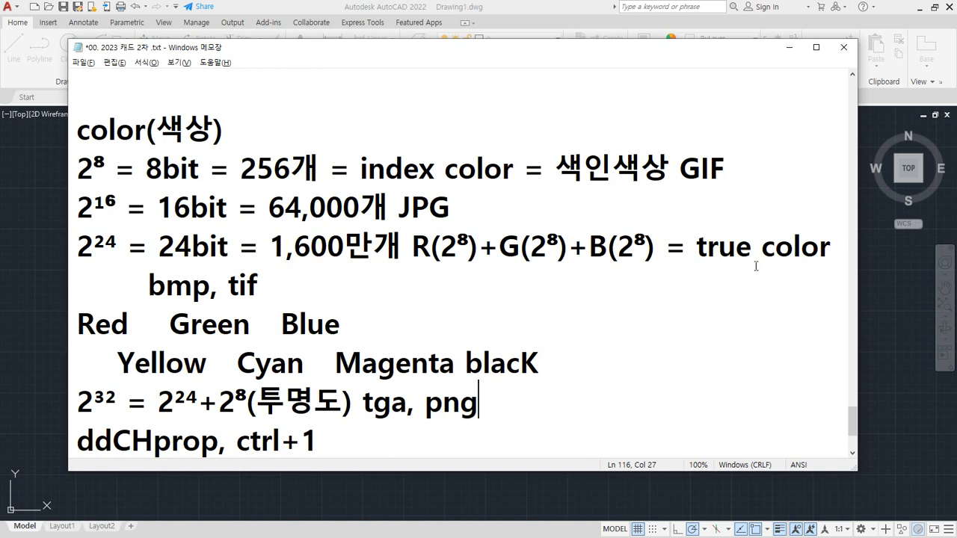
# Add the lines "LineType" and "LTScale" to the notes below the "ddCHprop, ctrl+1" line
pyautogui.click(521, 412)
pyautogui.scroll(-1, 102, 386)
pyautogui.scroll(1, 103, 381)
pyautogui.press('Down')
pyautogui.press('Return')
pyautogui.write('LineType')
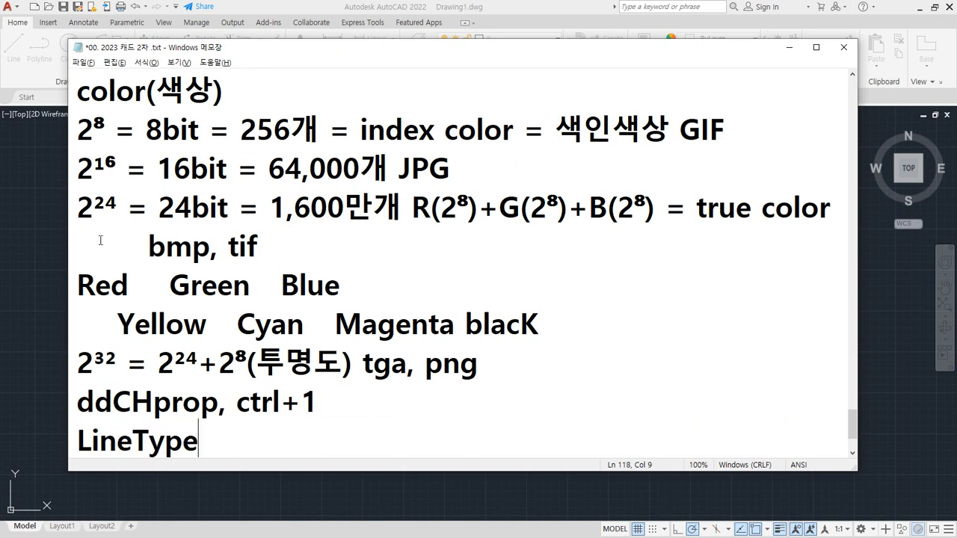
pyautogui.press('Return')
pyautogui.write('LTScale')
# Insert a new line reading "HUE" directly above the "ddCHprop, ctrl+1" line
pyautogui.press('Up')
pyautogui.press('Up')
pyautogui.press('Up')
pyautogui.press('End')
pyautogui.press('Return')
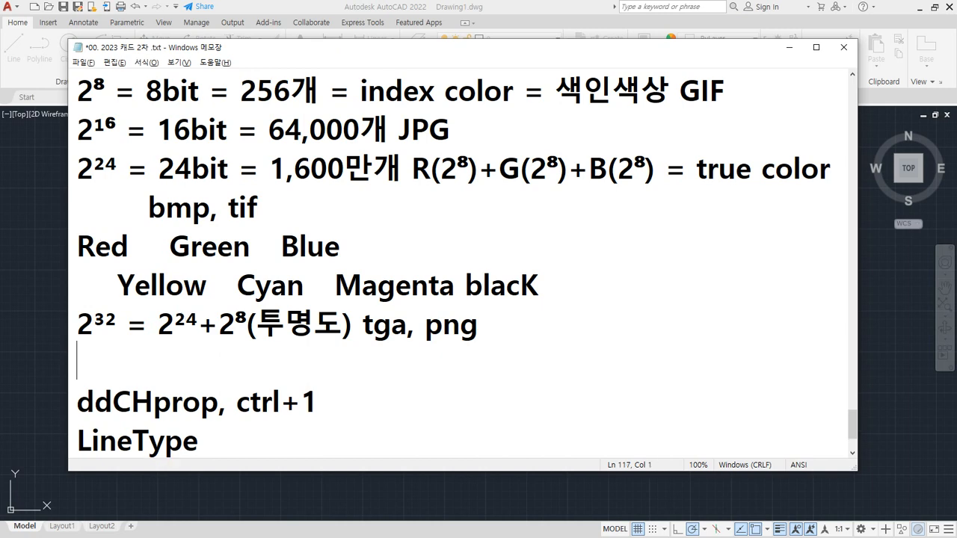
pyautogui.write('HUE')
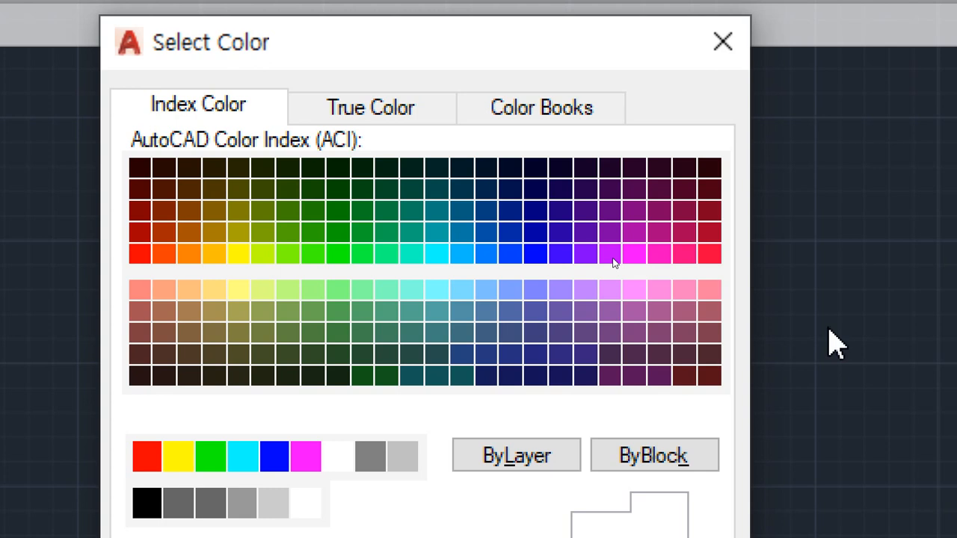
# In AutoCAD's Select Color dialog, sample index color 18 and compare the true color settings with the index palette
pyautogui.click(140, 167)
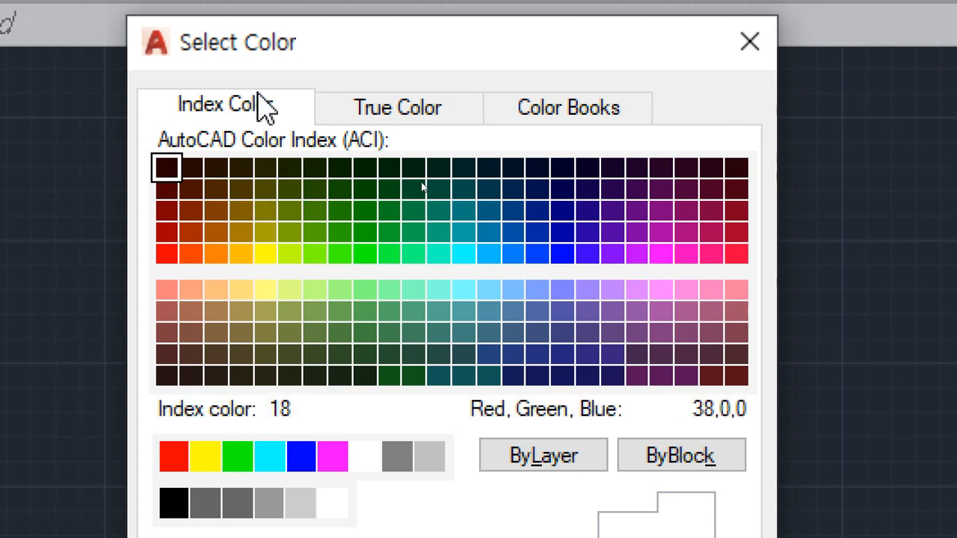
pyautogui.click(309, 112)
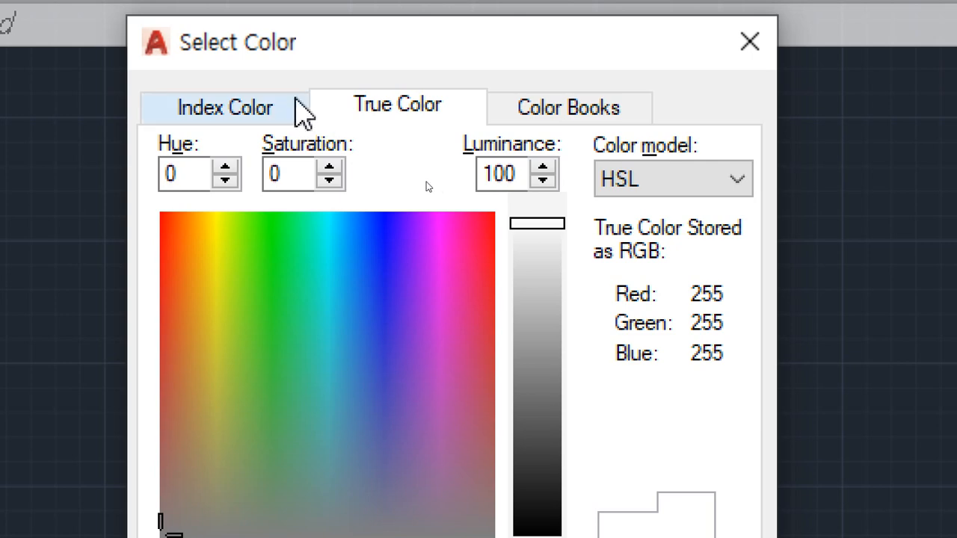
pyautogui.click(241, 102)
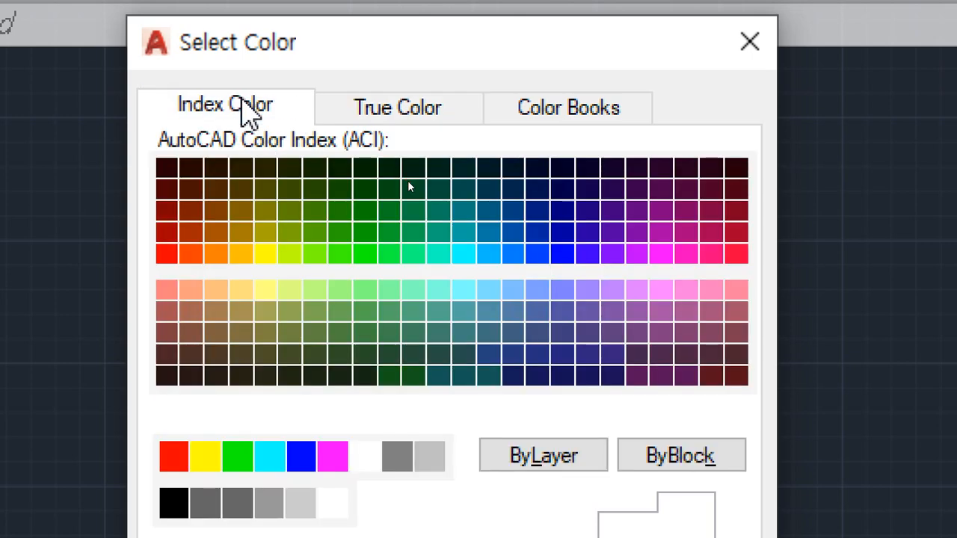
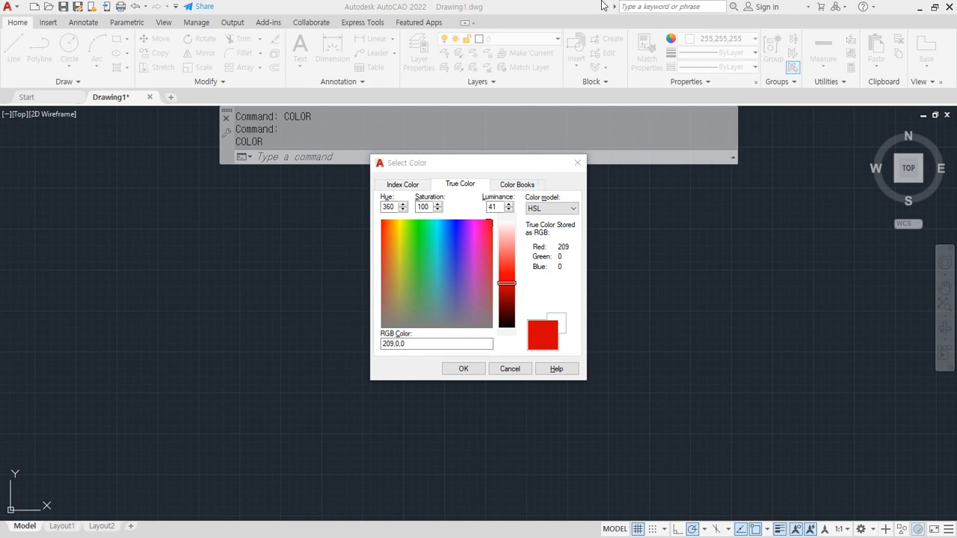
# Set the current drawing color to index color 2
pyautogui.click(402, 184)
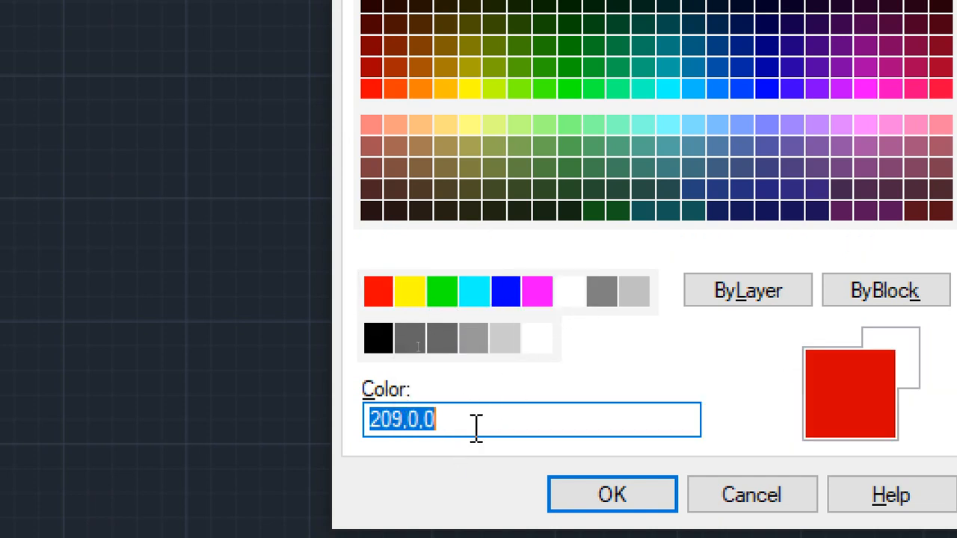
pyautogui.click(474, 426)
pyautogui.moveTo(474, 423); pyautogui.dragTo(367, 412)
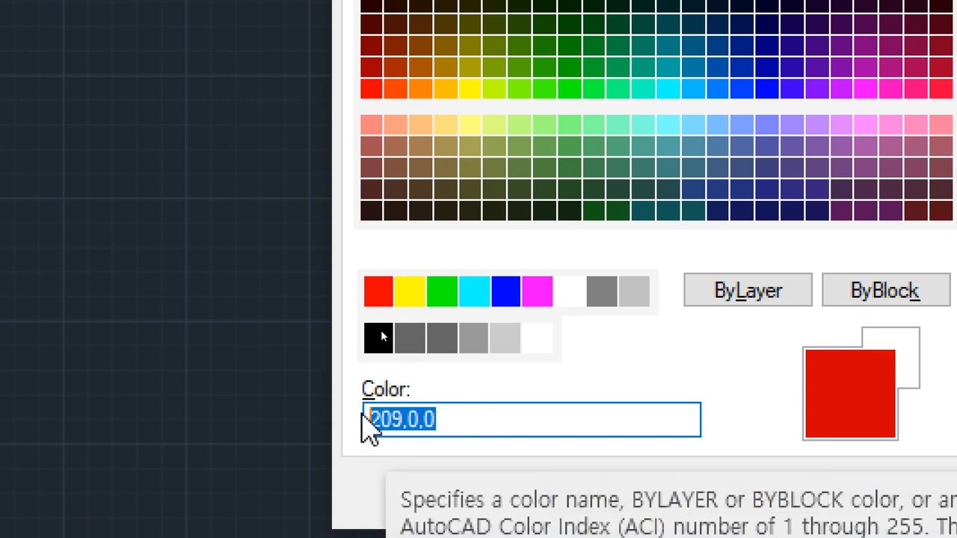
pyautogui.write('1')
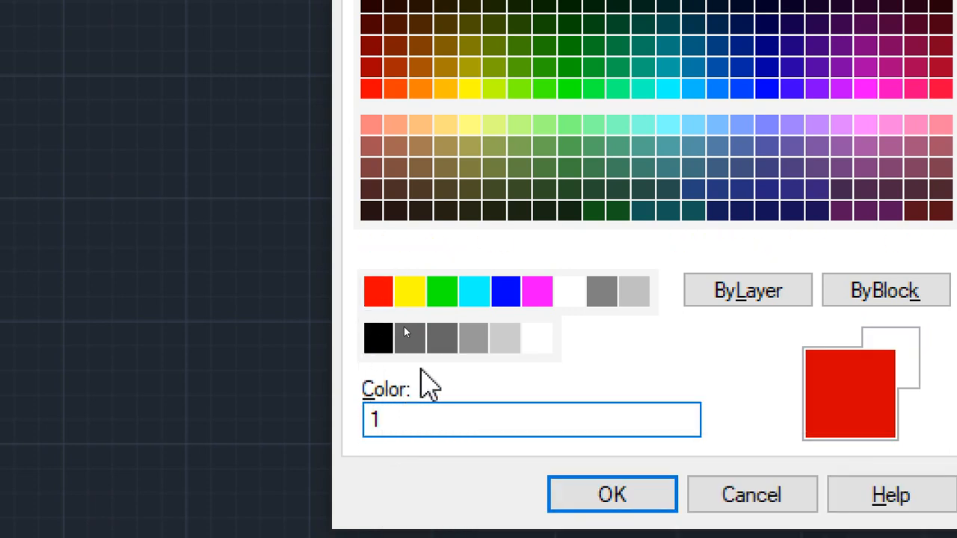
pyautogui.write('2')
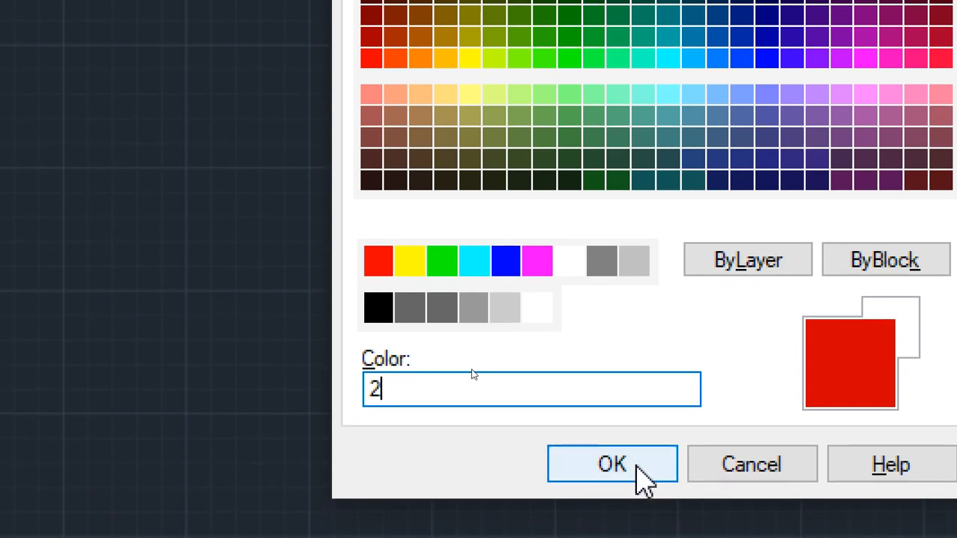
pyautogui.click(641, 472)
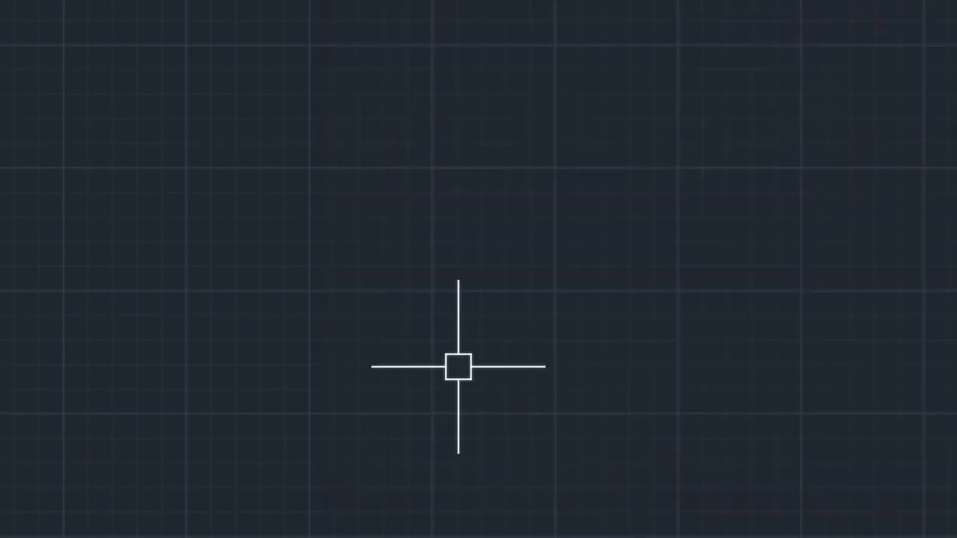
# Draw a single yellow line rising gently to the right in the middle of the drawing area
pyautogui.write('l')
pyautogui.press('Return')
pyautogui.click(185, 355)
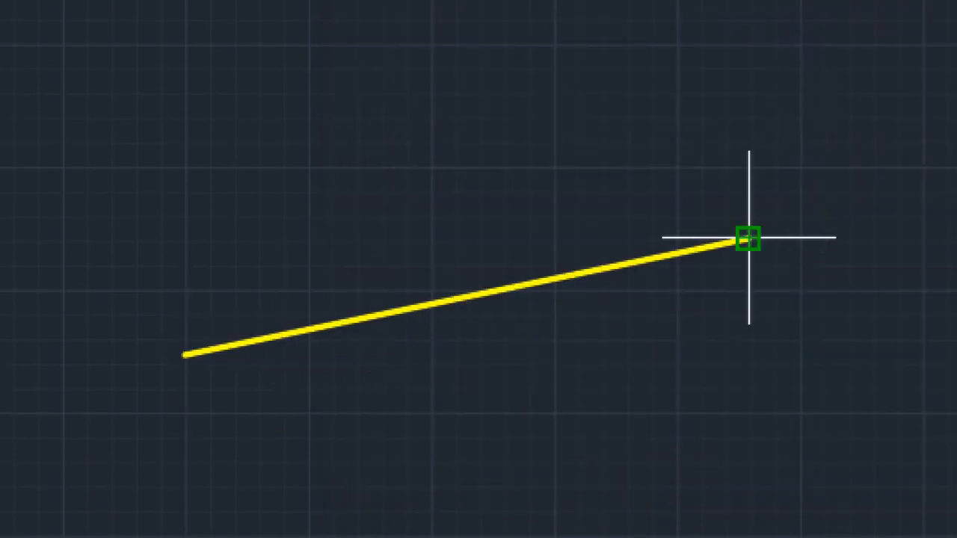
pyautogui.click(748, 238)
pyautogui.press('Return')
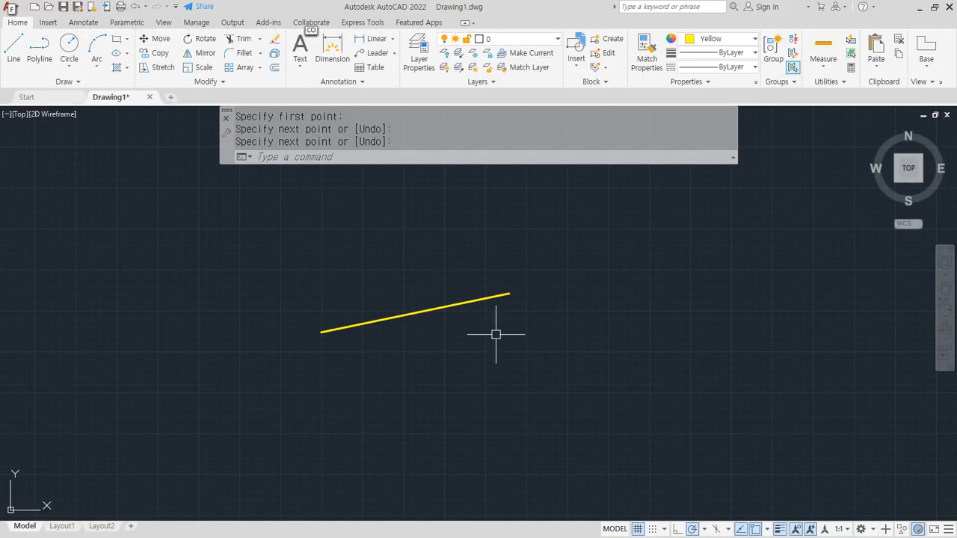
# Use the COLOR command to make green the current drawing color
pyautogui.press('c')
pyautogui.press('o')
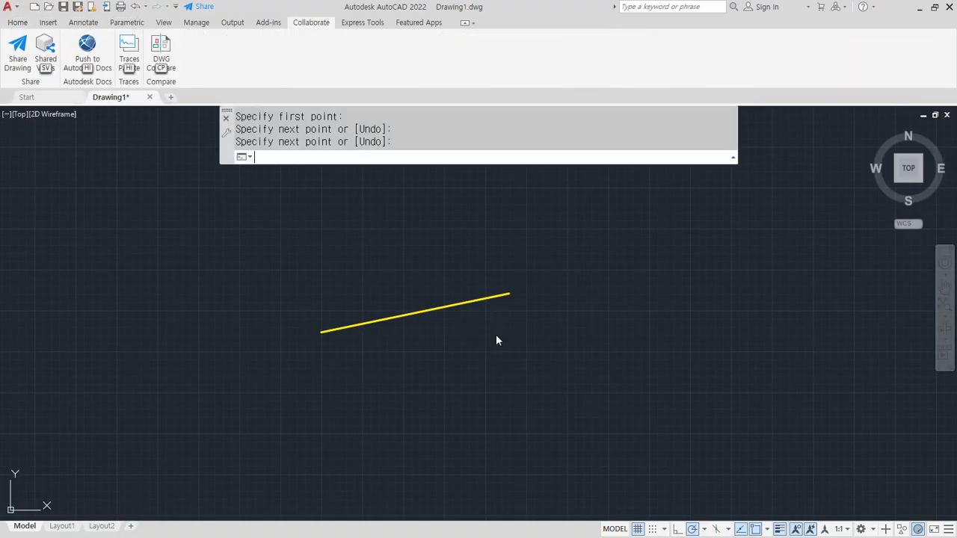
pyautogui.click(360, 152)
pyautogui.write('color')
pyautogui.press('Return')
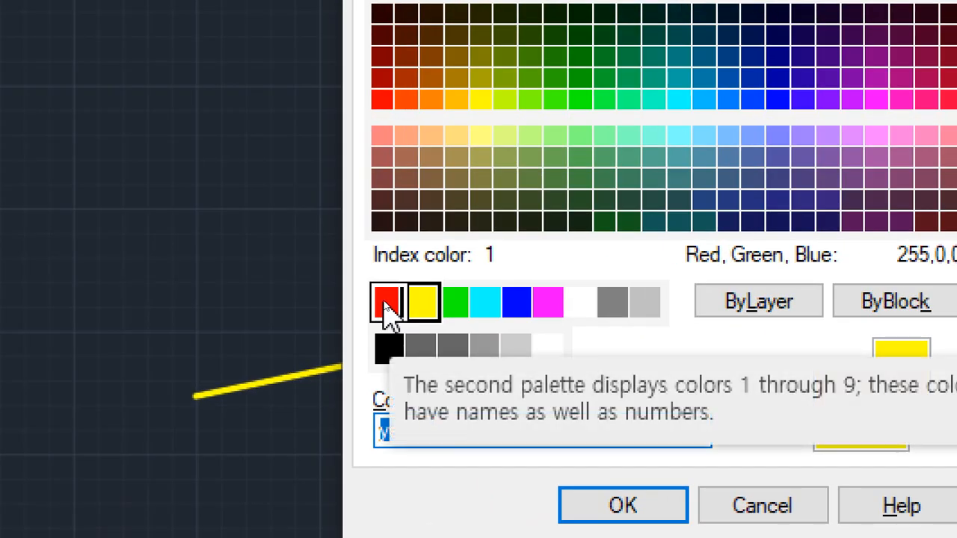
pyautogui.click(385, 301)
pyautogui.click(451, 305)
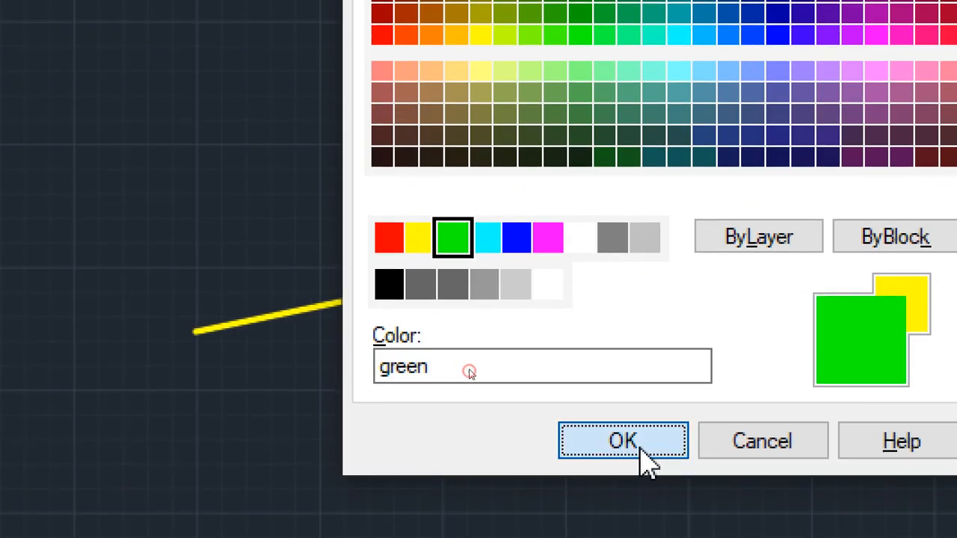
pyautogui.click(640, 444)
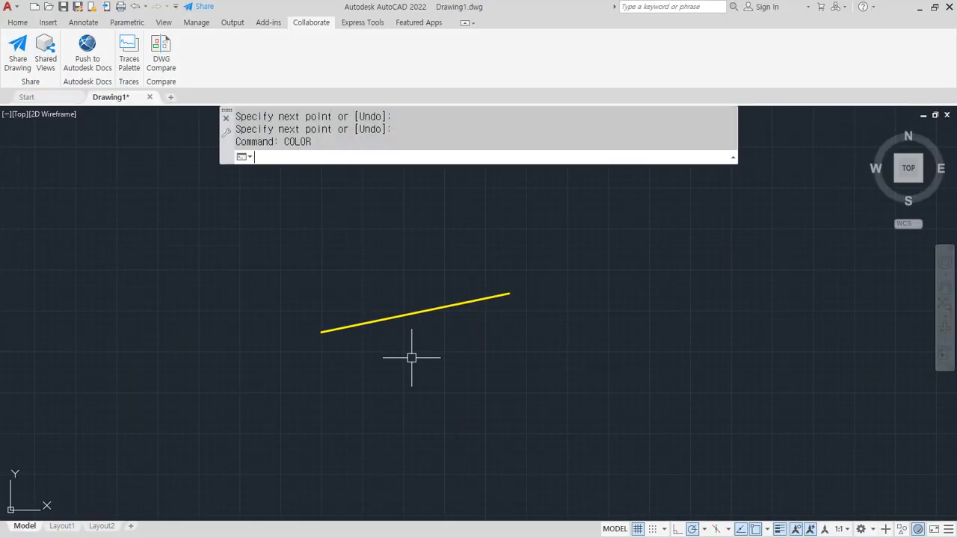
# Draw a green line below the yellow one, roughly parallel to it
pyautogui.write('l')
pyautogui.press('Return')
pyautogui.click(351, 375)
pyautogui.click(538, 326)
pyautogui.press('Return')
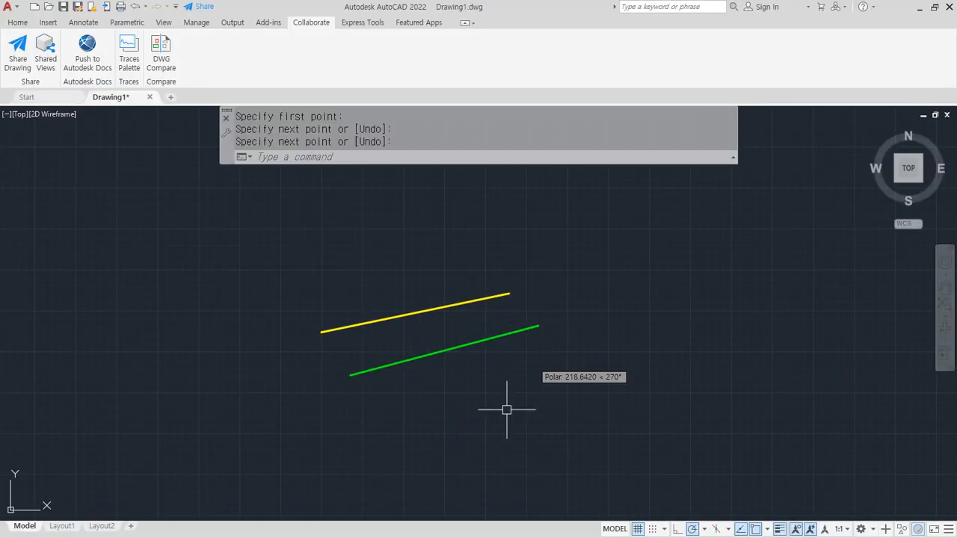
# Choose blue as the current object color, and replace it with magenta
pyautogui.click(25, 24)
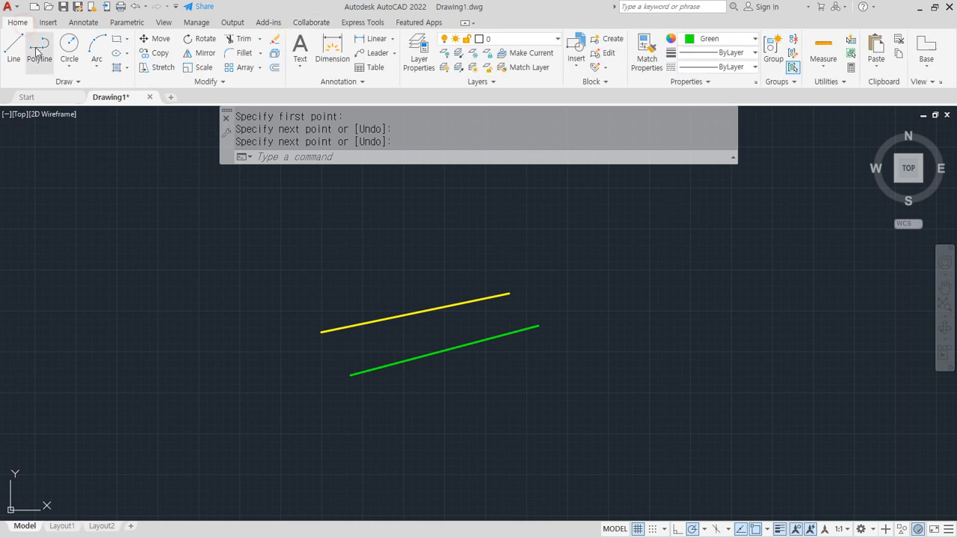
pyautogui.click(725, 39)
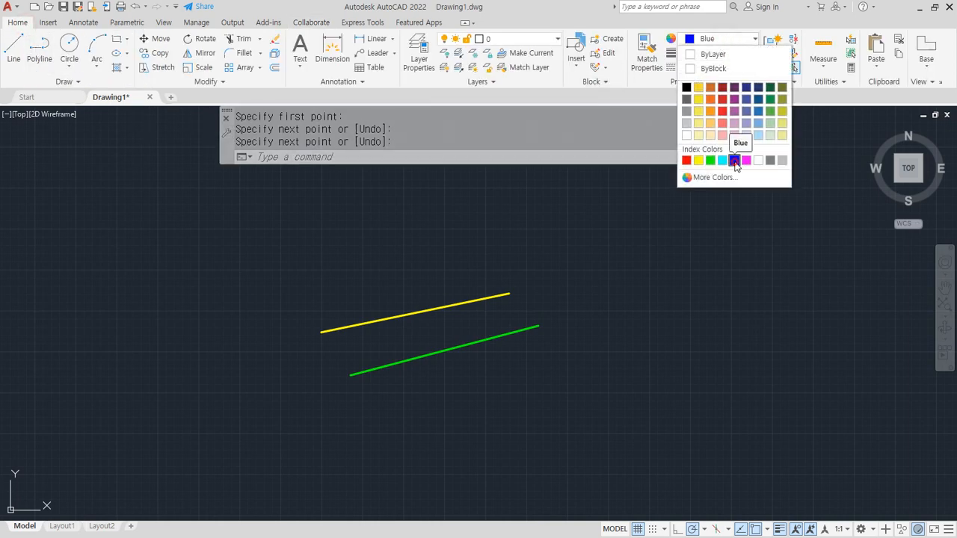
pyautogui.click(734, 160)
pyautogui.click(723, 39)
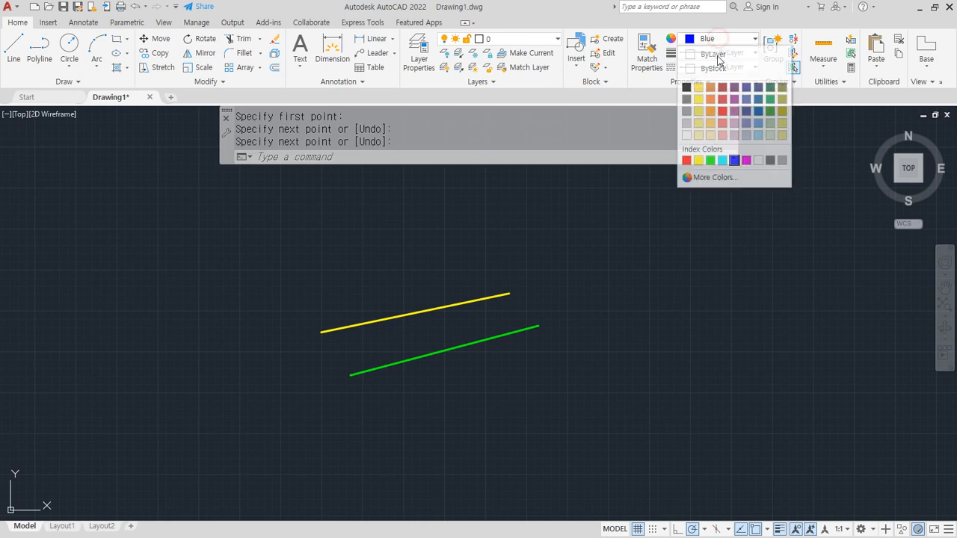
pyautogui.click(745, 159)
# Draw a magenta line above the yellow one, rising slightly to the right
pyautogui.write('l')
pyautogui.press('Return')
pyautogui.click(299, 289)
pyautogui.click(504, 268)
pyautogui.press('Return')
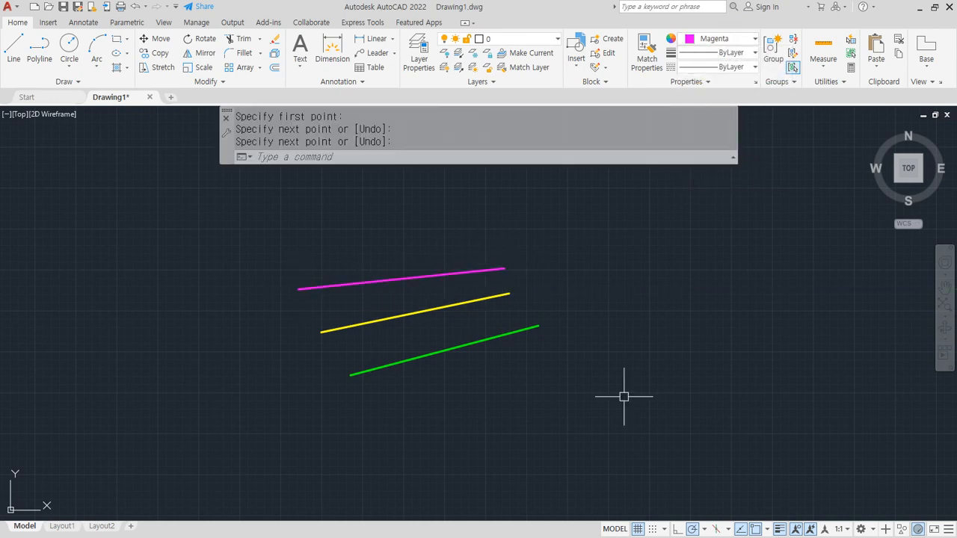
# Use the COLOR command to set the current drawing color by name to cyan
pyautogui.write('color')
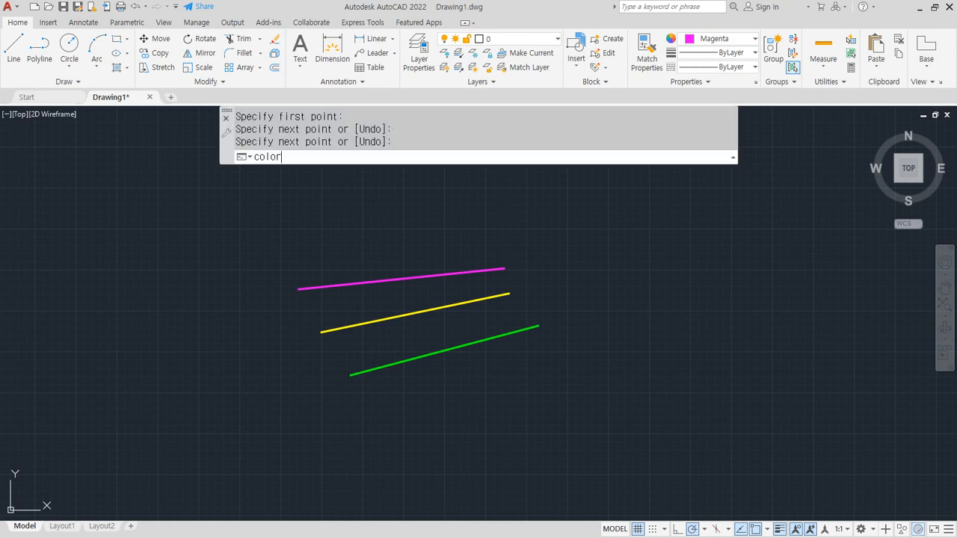
pyautogui.press('Return')
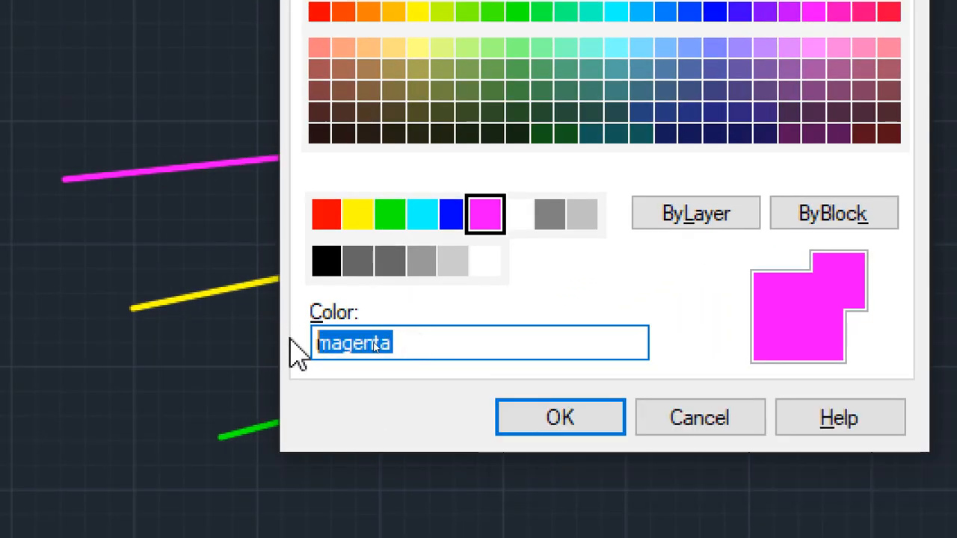
pyautogui.write('cyan')
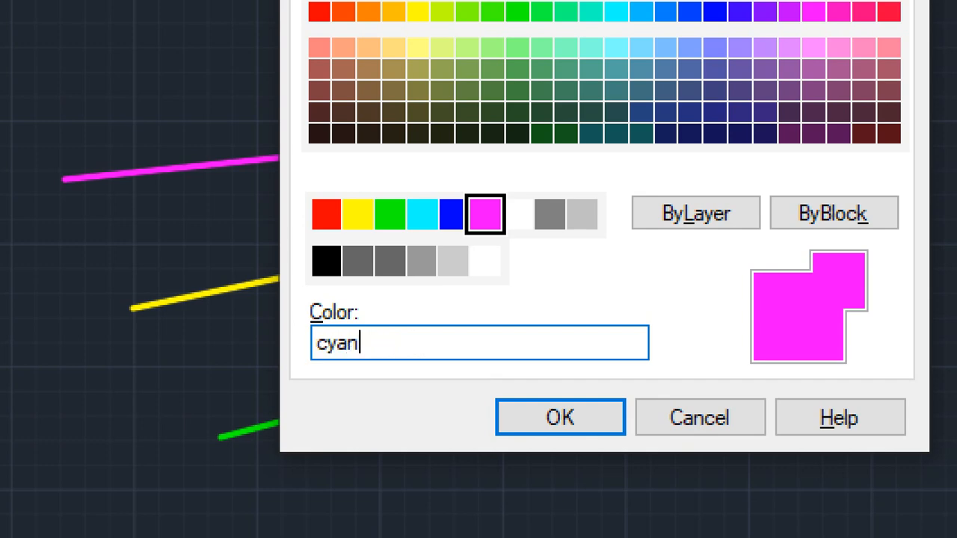
pyautogui.press('Return')
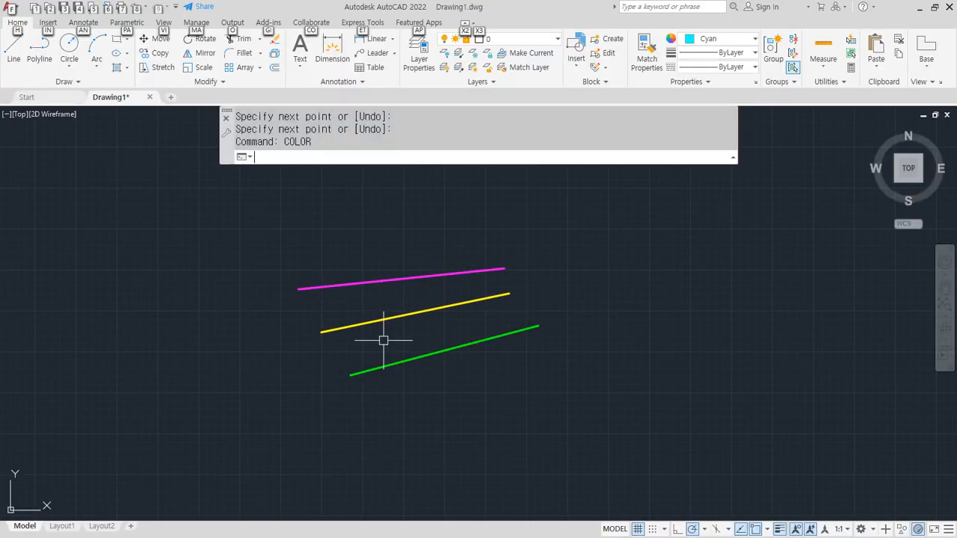
# Draw a cyan line below the green one, rising gently to the right
pyautogui.click(365, 389)
pyautogui.click(475, 427)
pyautogui.press('Escape')
pyautogui.press('Escape')
pyautogui.write('l')
pyautogui.press('Return')
pyautogui.click(347, 415)
pyautogui.click(560, 376)
pyautogui.press('Return')
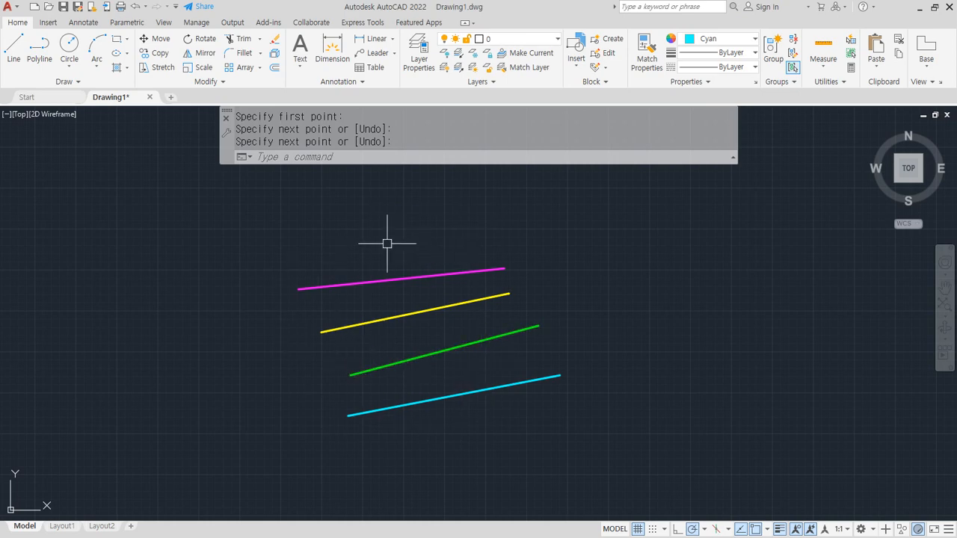
pyautogui.hotkey('ctrl', '2')
pyautogui.press('Escape')
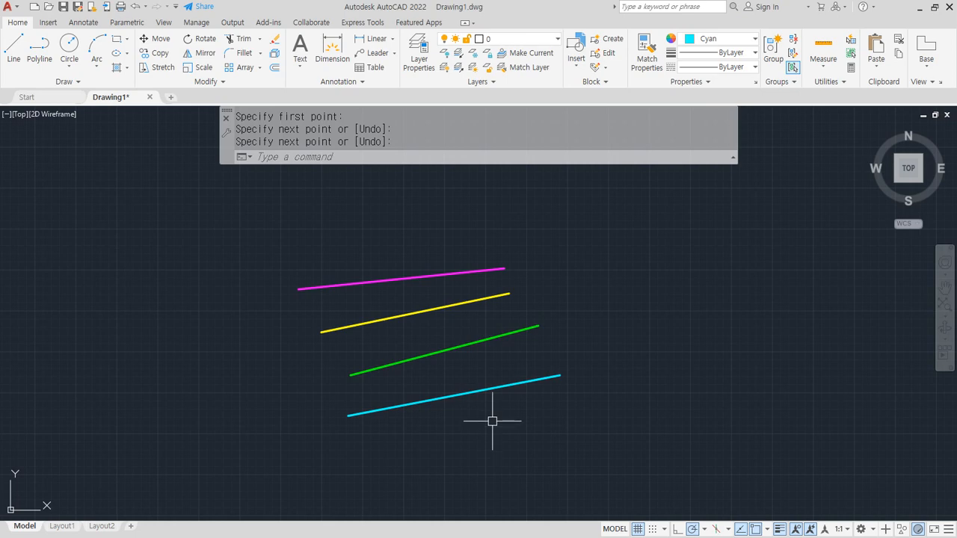
# Switch to the Notepad notes and highlight the "ddCHprop, ctrl+1" entry
pyautogui.hotkey('alt', 'Tab')
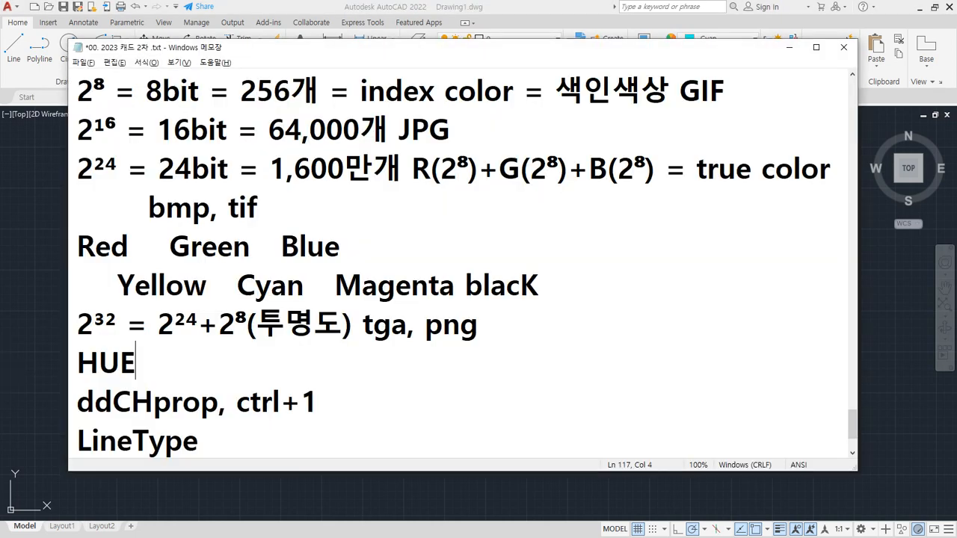
pyautogui.scroll(-1, 148, 389)
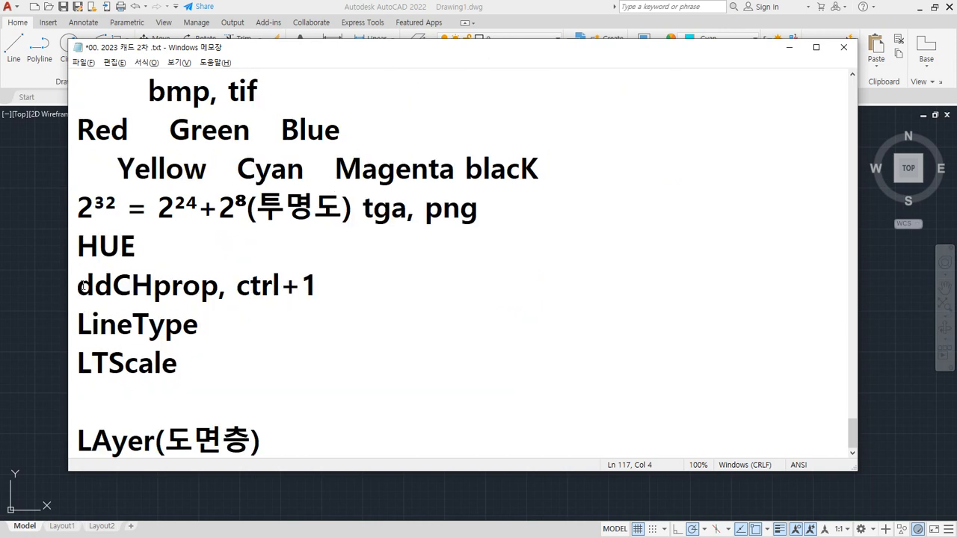
pyautogui.moveTo(76, 283); pyautogui.dragTo(325, 282)
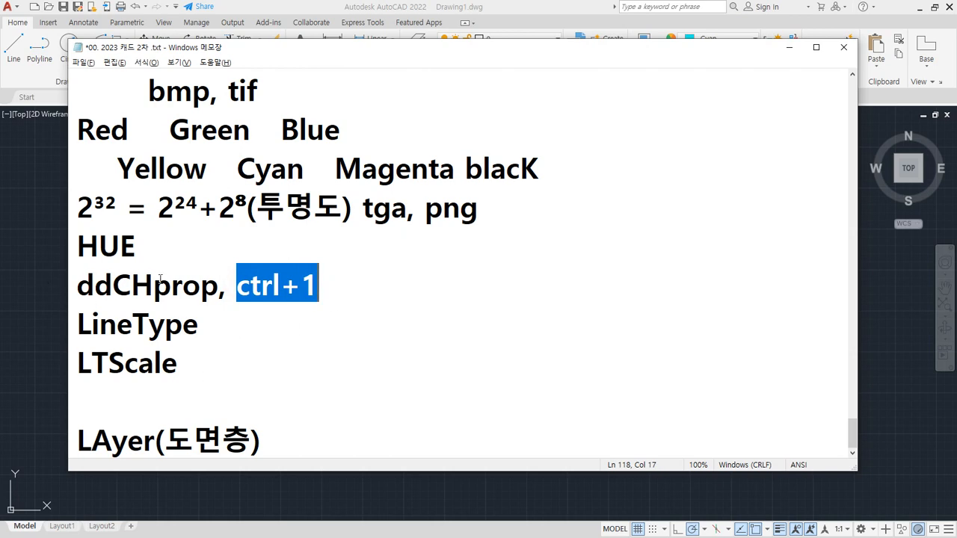
# Return to the AutoCAD drawing, display the object properties with the CH command, and close them
pyautogui.click(38, 299)
pyautogui.write('ch')
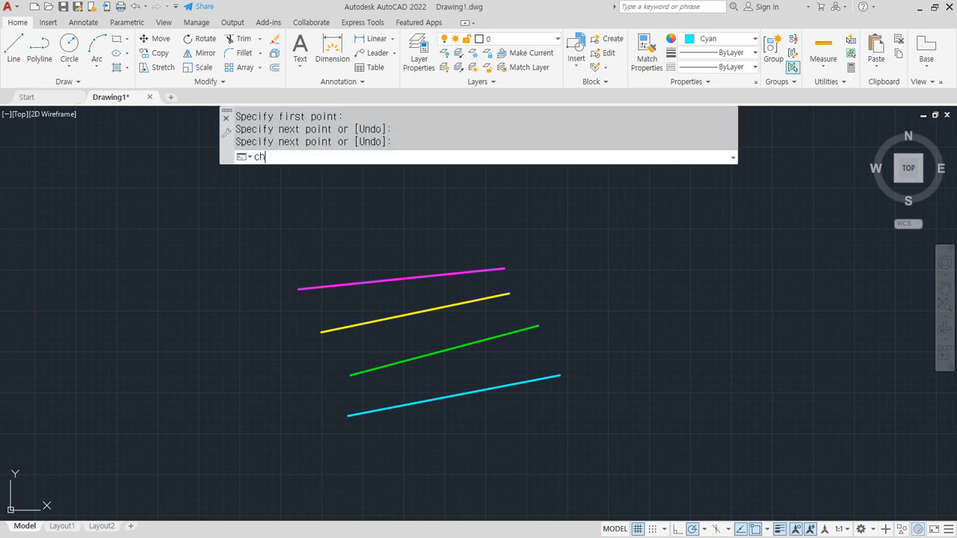
pyautogui.press('Return')
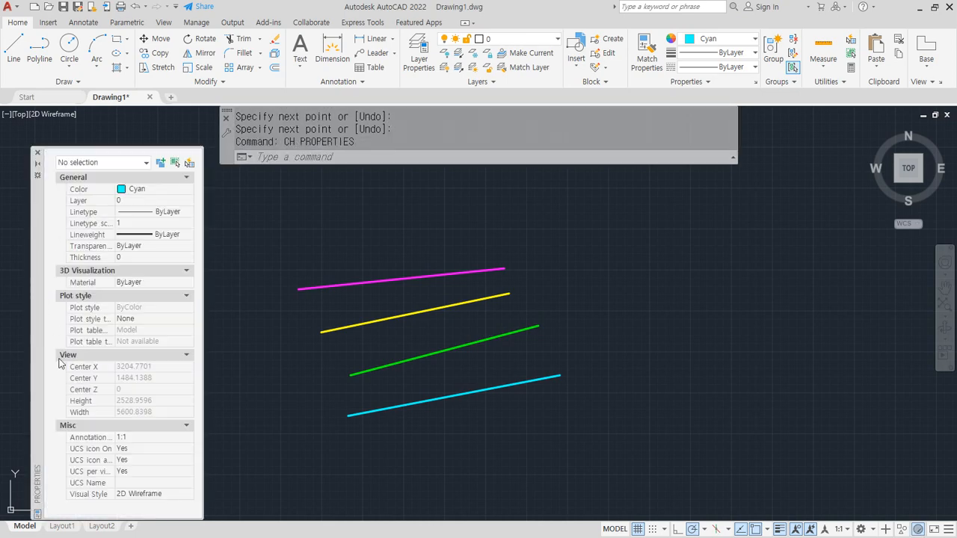
pyautogui.click(39, 154)
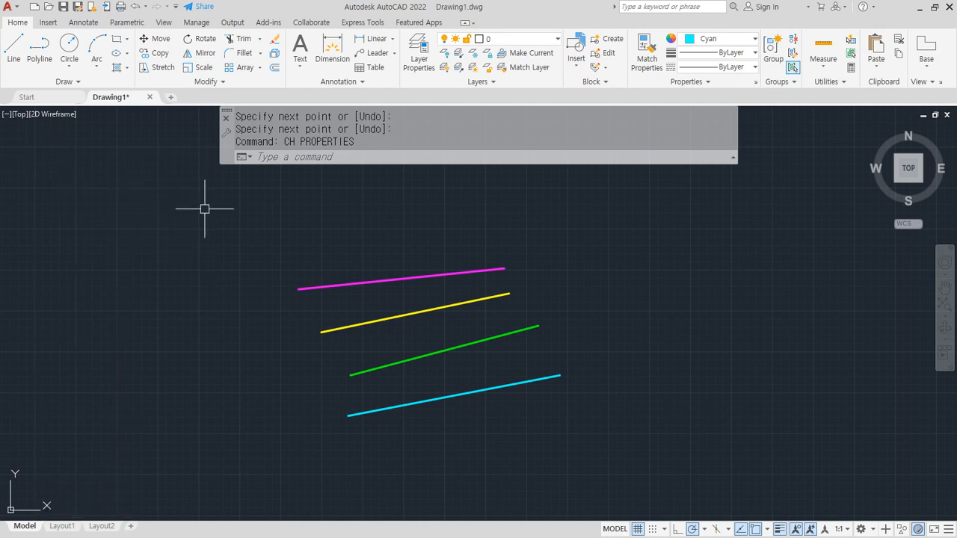
# Display the properties of the magenta line and examine its color and its start, end, length and angle values
pyautogui.hotkey('ctrl', '1')
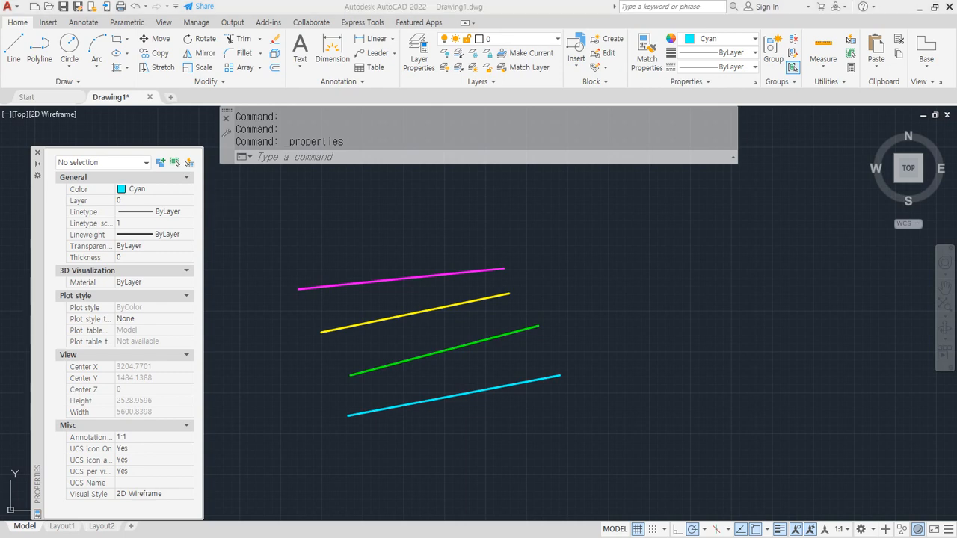
pyautogui.click(400, 278)
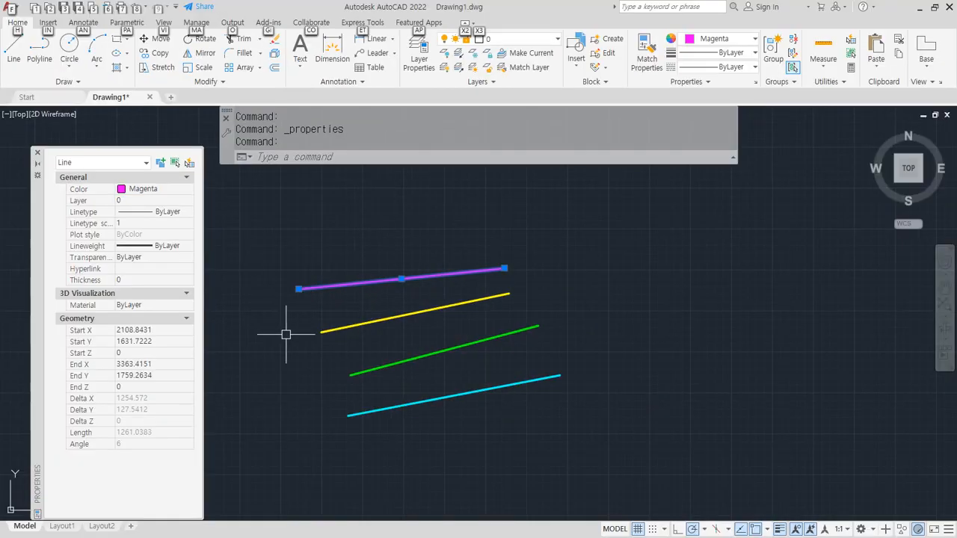
pyautogui.moveTo(378, 304)
pyautogui.mouseDown()
pyautogui.moveTo(400, 238)
pyautogui.moveTo(374, 307)
pyautogui.mouseUp()
pyautogui.moveTo(174, 188)
pyautogui.mouseDown()
pyautogui.moveTo(196, 462)
pyautogui.moveTo(54, 228)
pyautogui.moveTo(138, 191)
pyautogui.mouseUp()
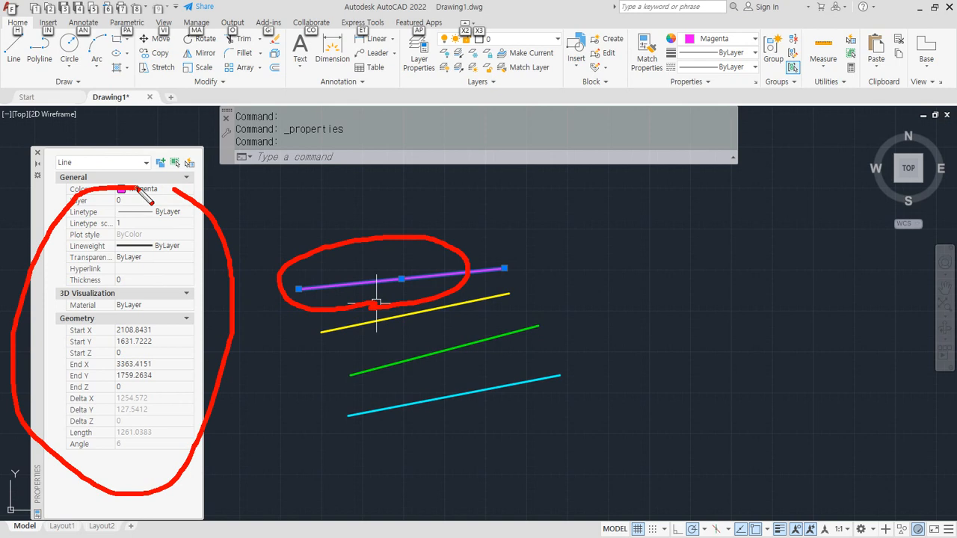
pyautogui.moveTo(73, 338); pyautogui.dragTo(123, 335)
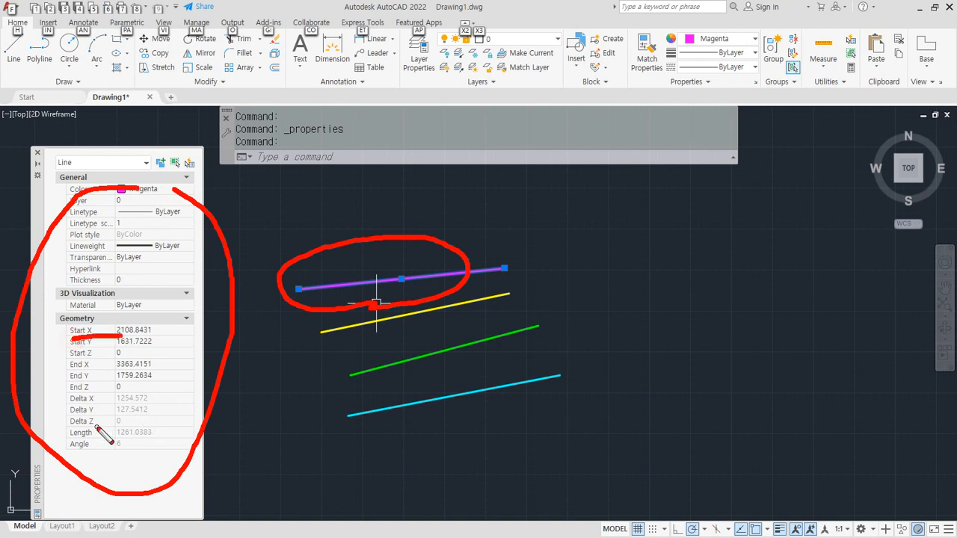
pyautogui.moveTo(84, 388); pyautogui.dragTo(146, 377)
pyautogui.moveTo(78, 451); pyautogui.dragTo(182, 435)
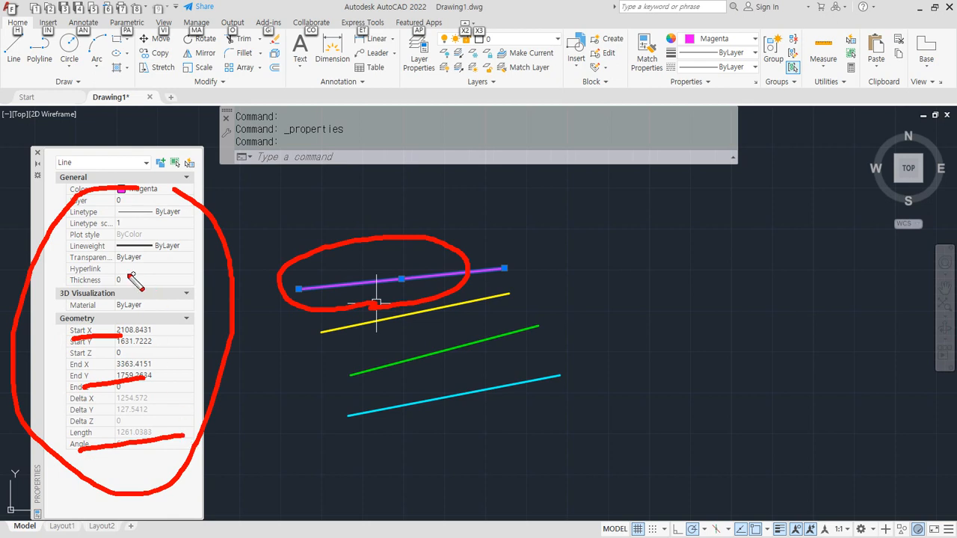
pyautogui.press('e')
pyautogui.moveTo(80, 196); pyautogui.dragTo(176, 199)
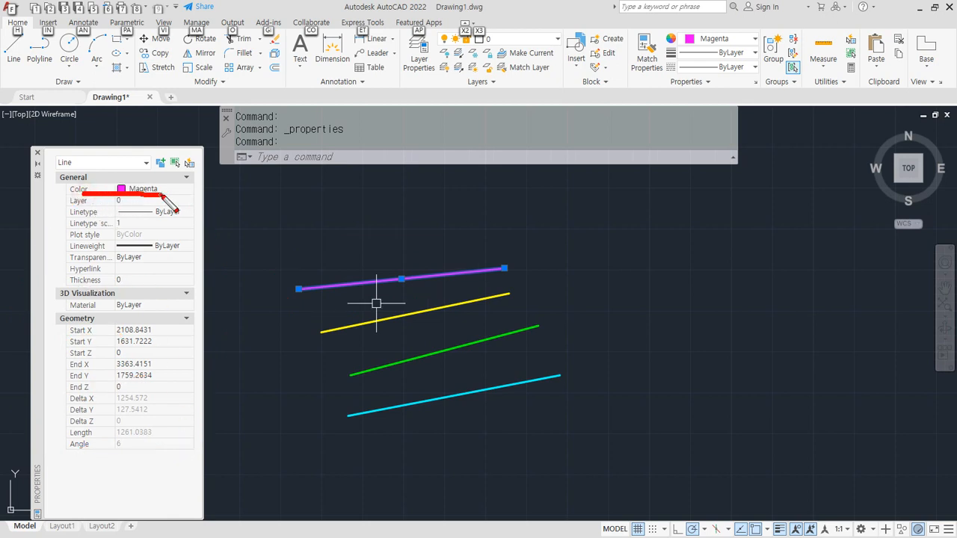
pyautogui.press('Escape')
# Set the selected magenta line's color to red in its object properties and deselect it
pyautogui.click(169, 191)
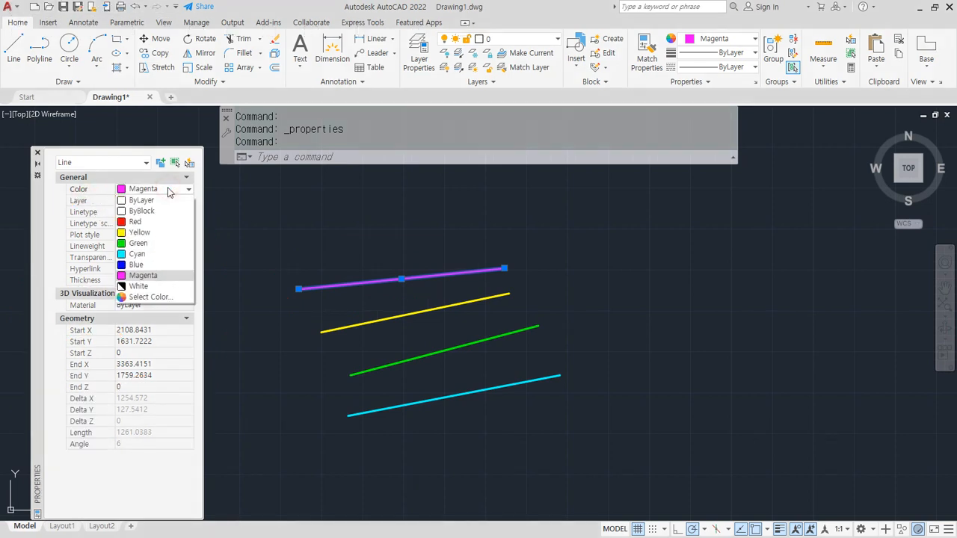
pyautogui.click(156, 223)
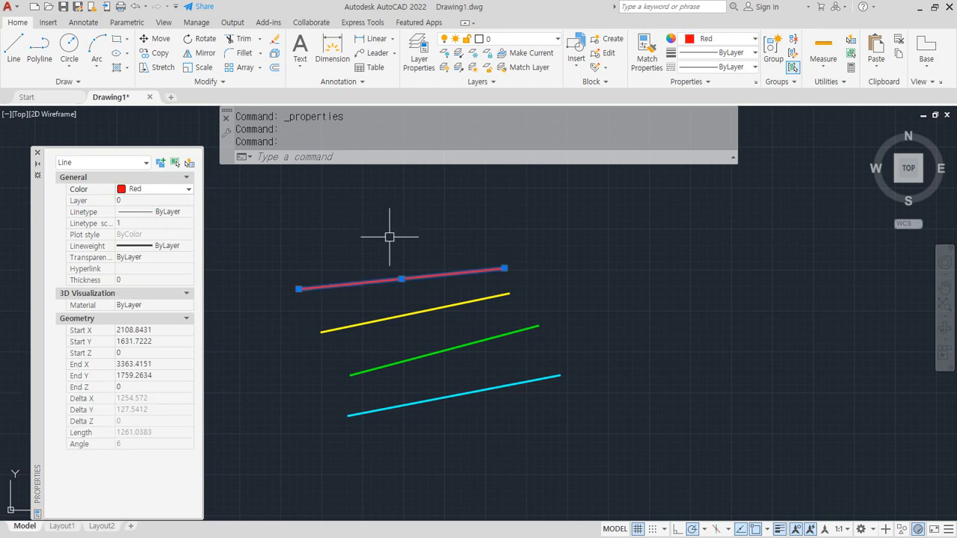
pyautogui.press('Escape')
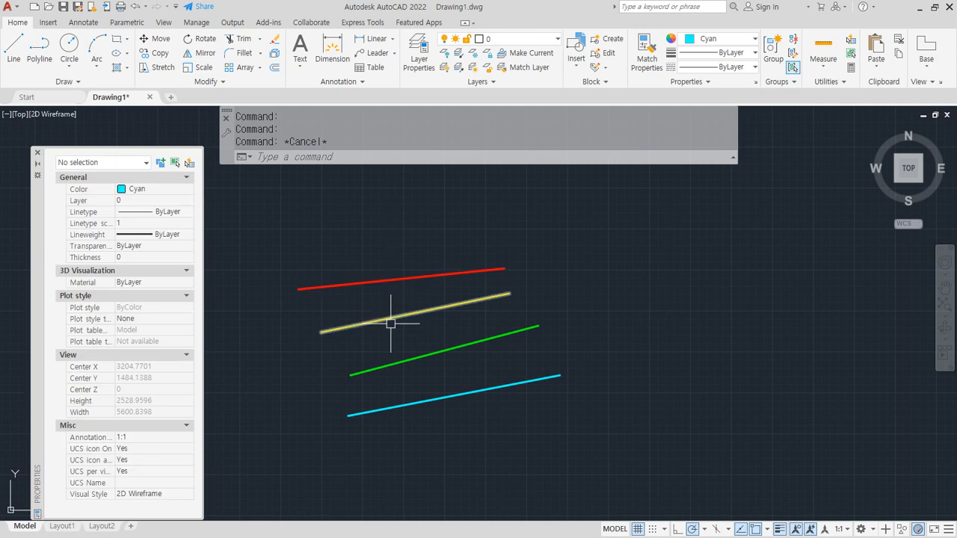
# Set the yellow line's color to blue in its object properties, deselect it, and close the properties
pyautogui.click(390, 316)
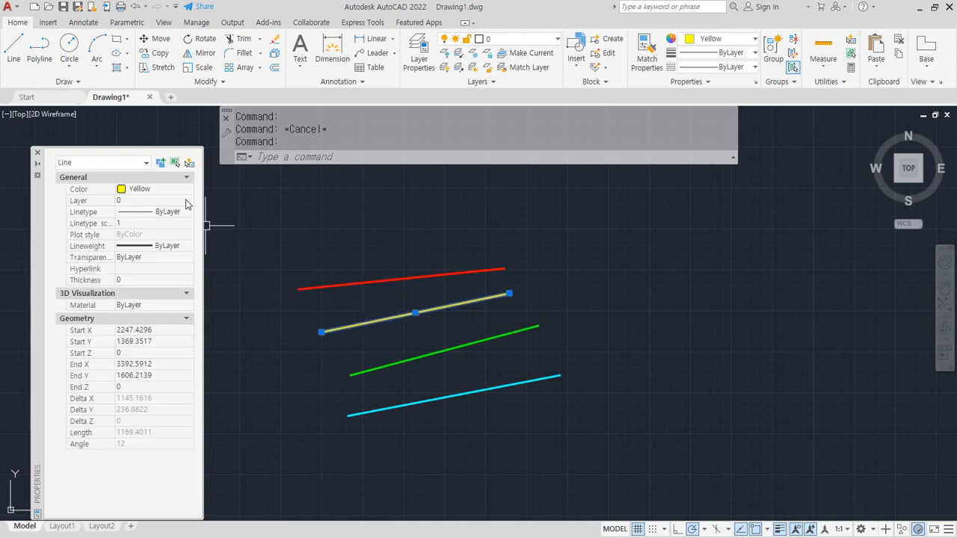
pyautogui.click(183, 190)
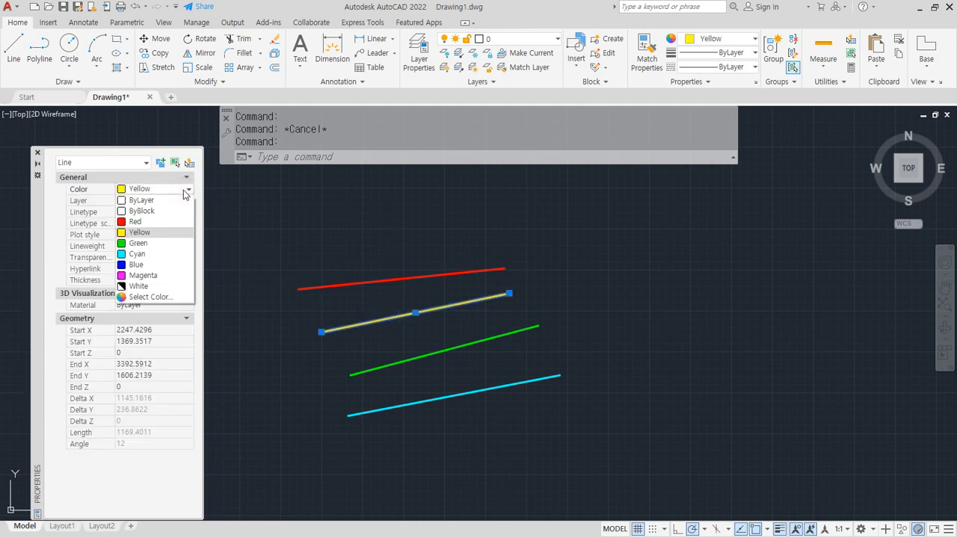
pyautogui.click(162, 261)
pyautogui.press('Escape')
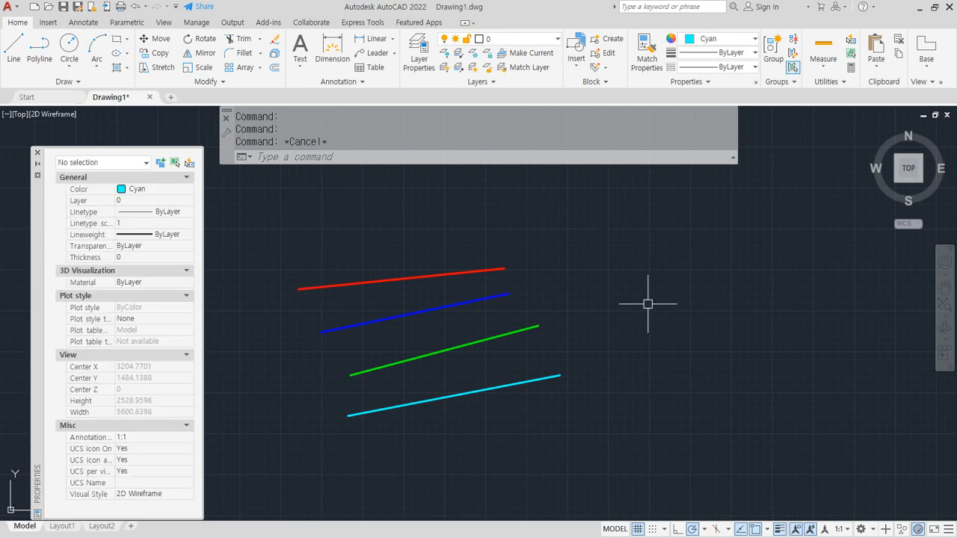
pyautogui.hotkey('ctrl', '1')
# Recolor the red top line to cyan, try white on it, return it to cyan, and deselect it
pyautogui.click(356, 281)
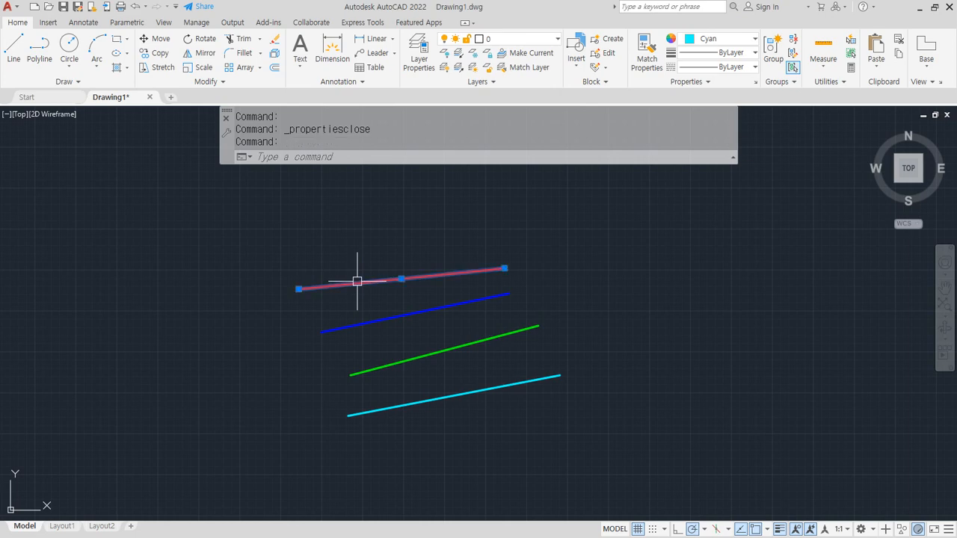
pyautogui.click(717, 38)
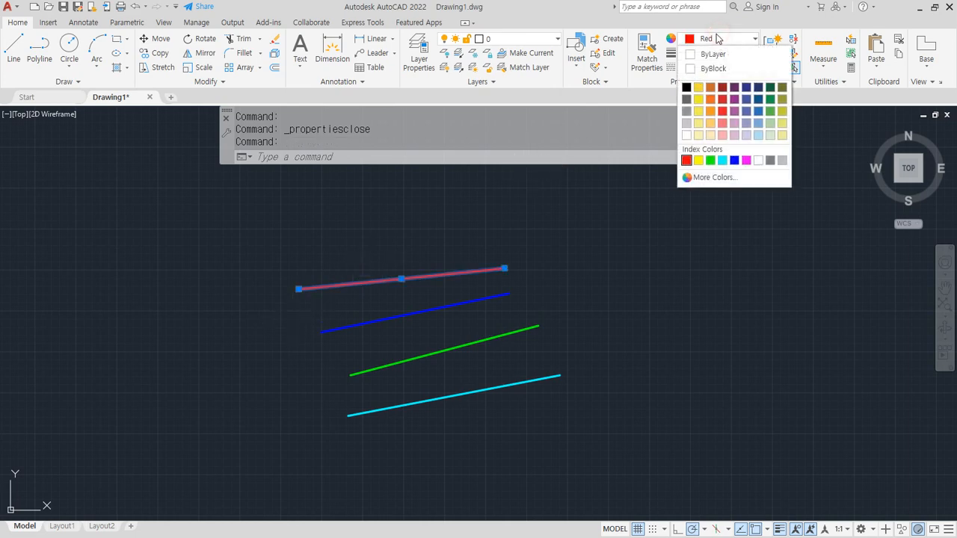
pyautogui.click(722, 160)
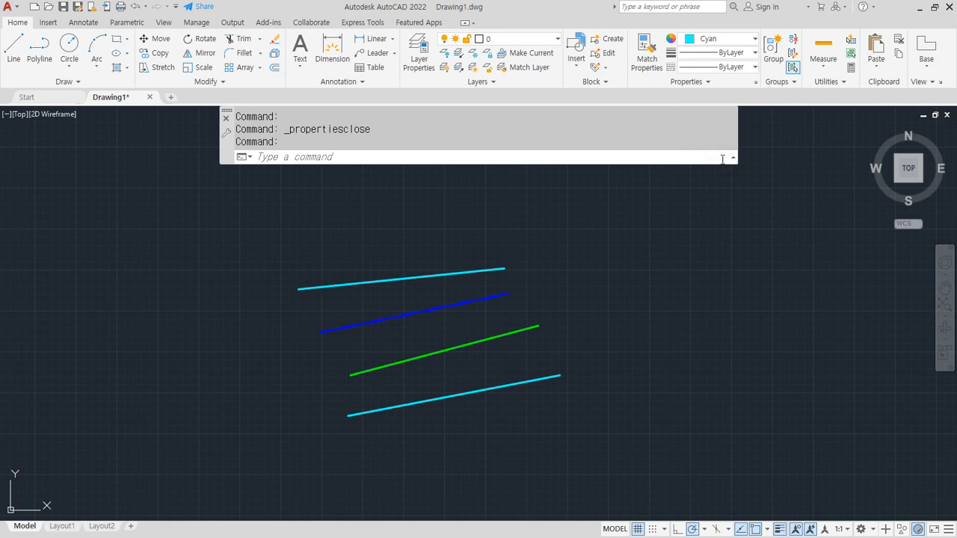
pyautogui.click(719, 38)
pyautogui.click(758, 160)
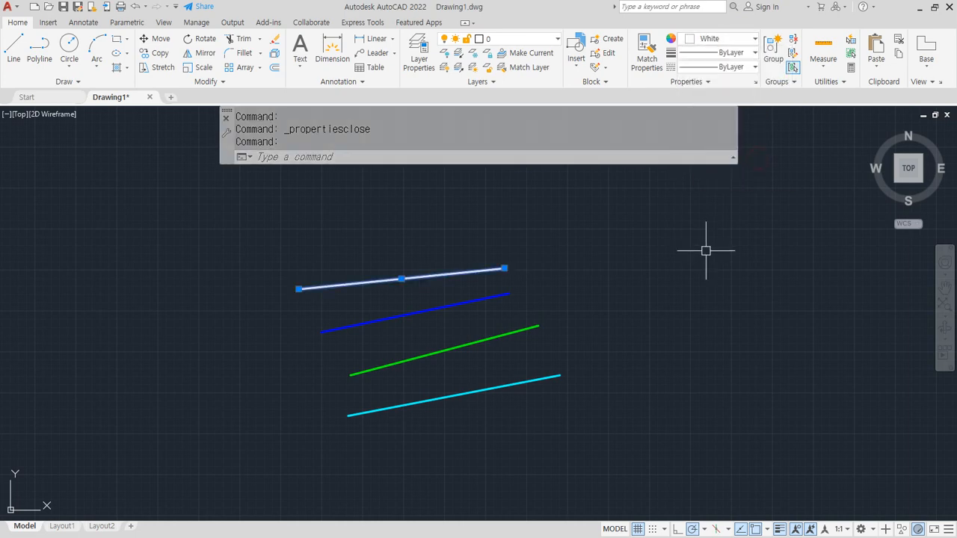
pyautogui.click(709, 38)
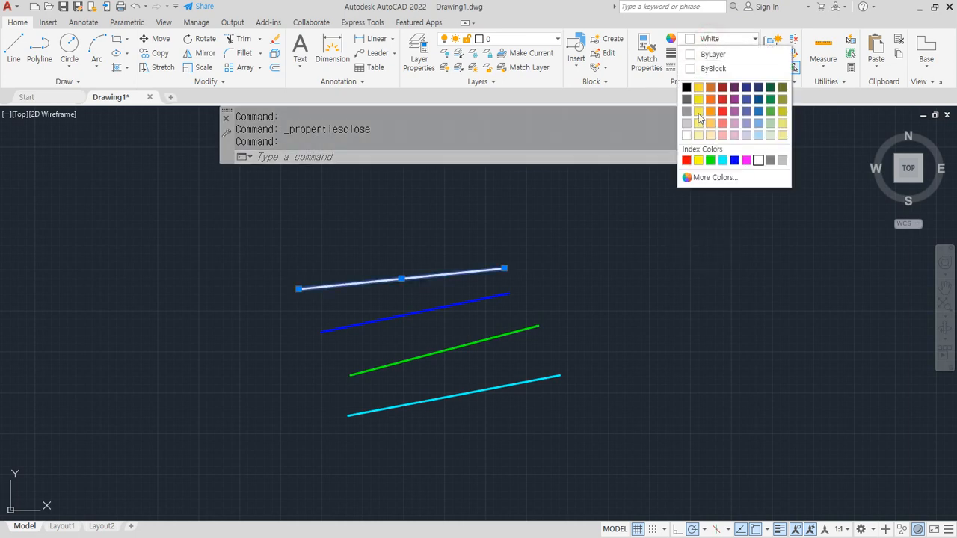
pyautogui.click(722, 160)
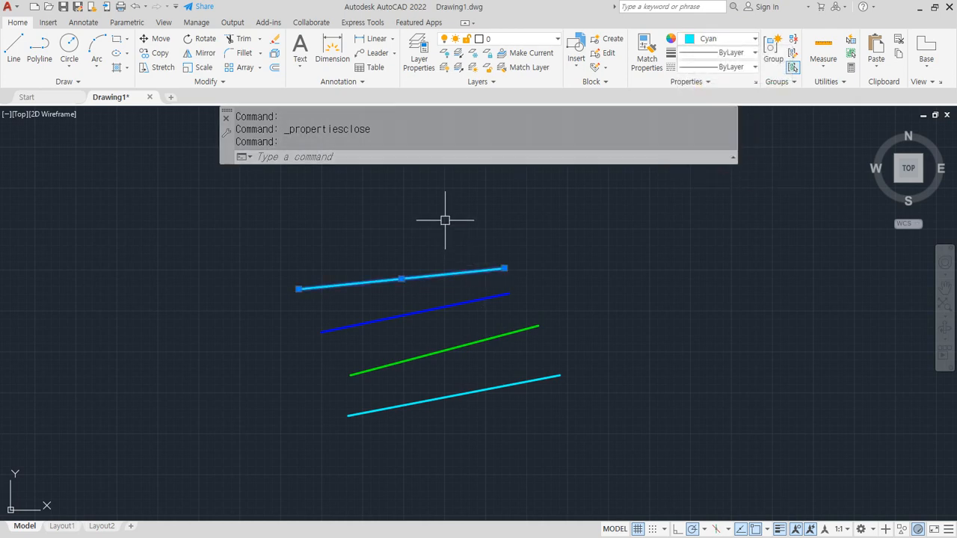
pyautogui.press('Escape')
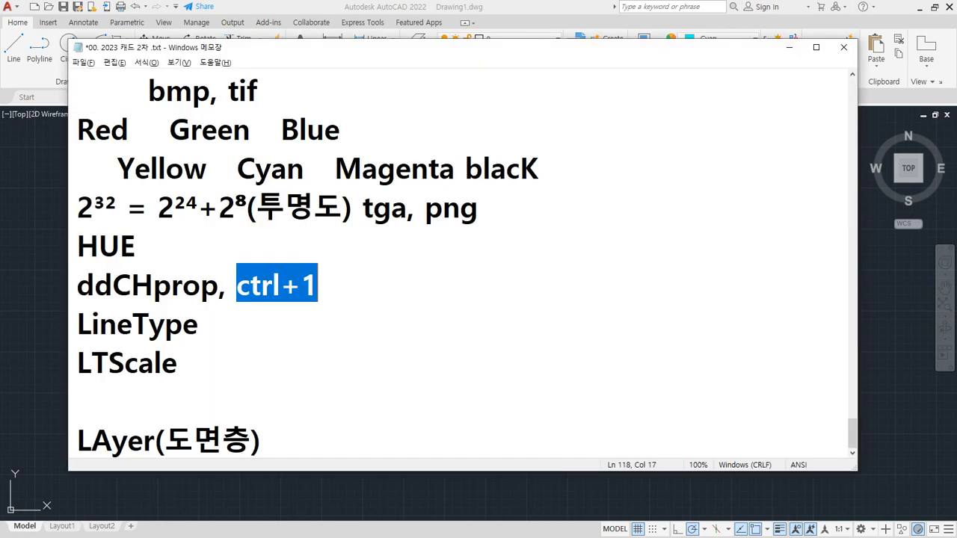
# In the Notepad notes, append ", MAtchprop(속성일치)" after "ctrl+1" on the ddCHprop line
pyautogui.click(375, 296)
pyautogui.write(', ')
pyautogui.write('M')
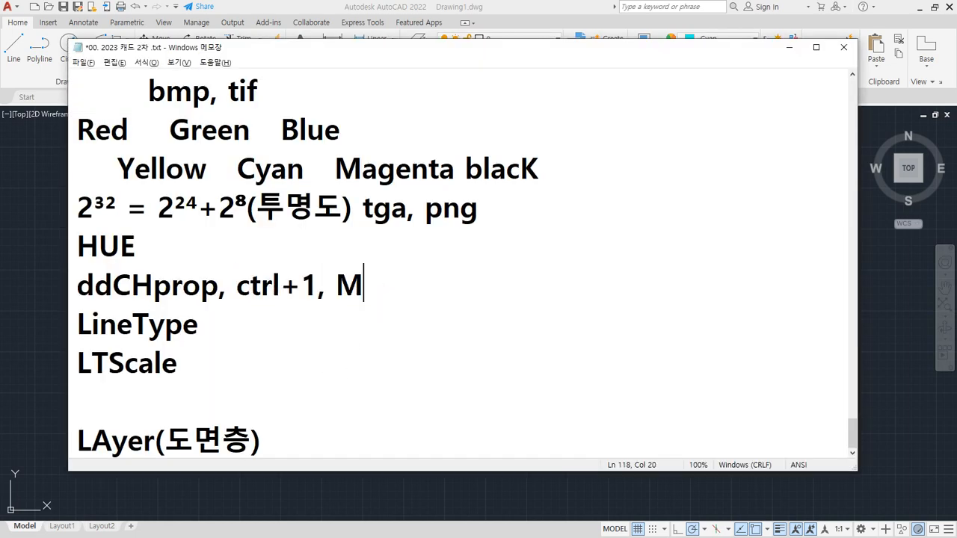
pyautogui.write('Atchp')
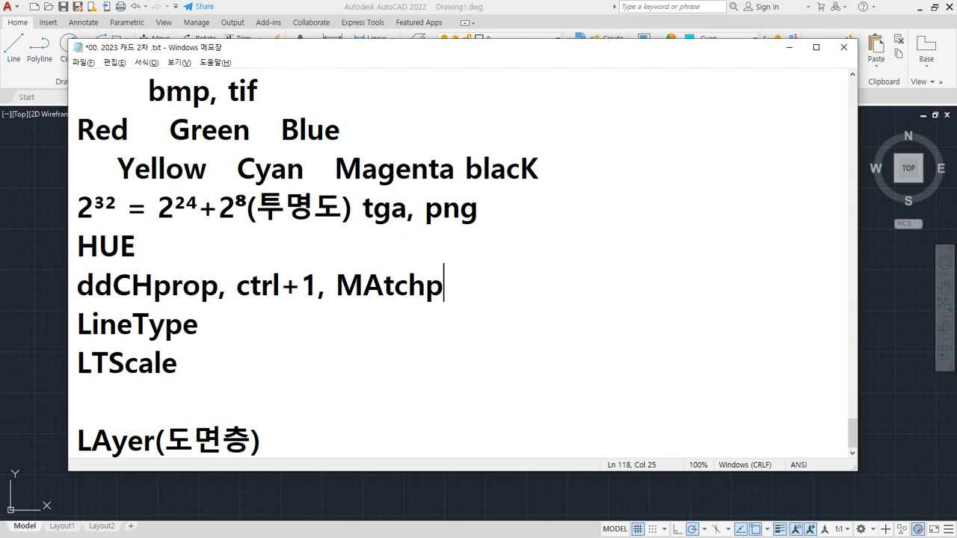
pyautogui.write('rop(속성일치)')
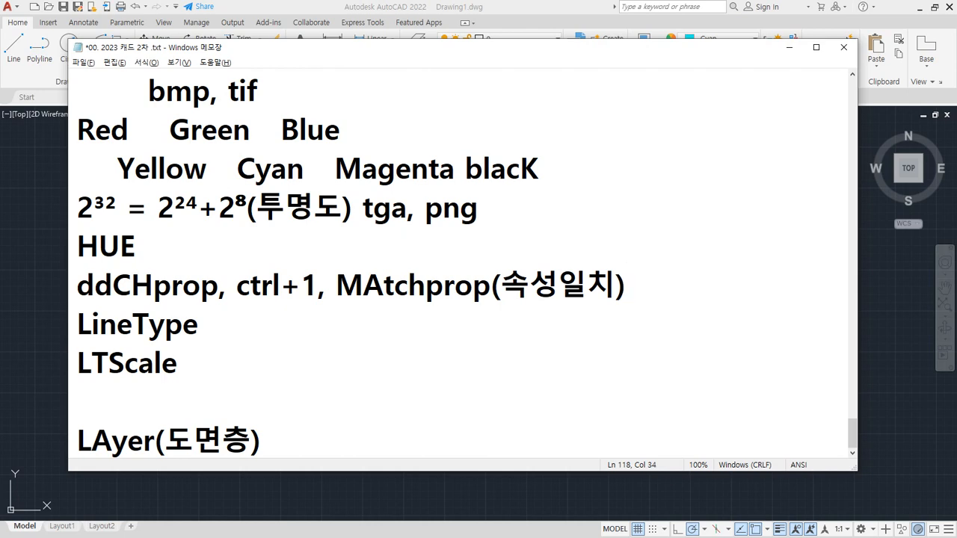
# Add the command shortcut MA after 속성일치 inside the parentheses of the MAtchprop note
pyautogui.press('Left')
pyautogui.write('ma')
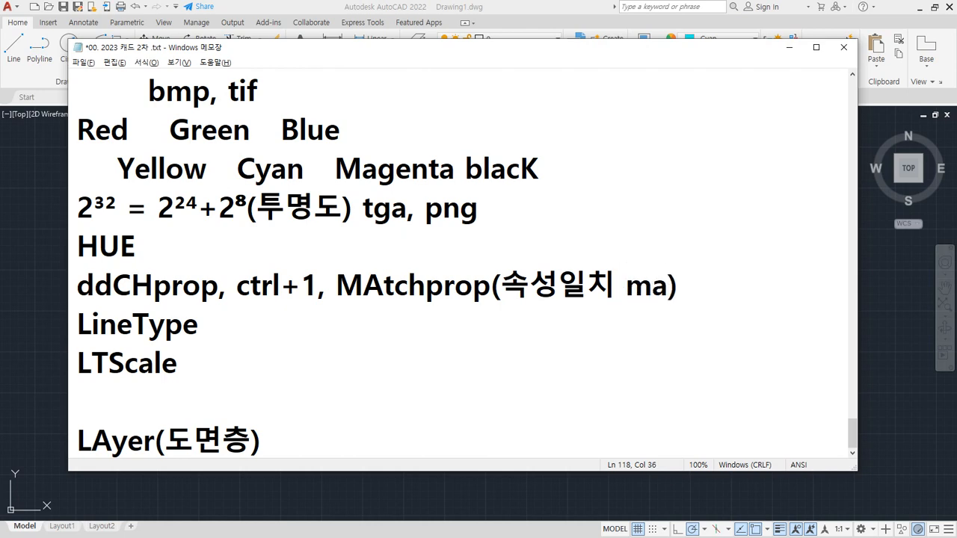
pyautogui.press('BackSpace')
pyautogui.press('BackSpace')
pyautogui.write('msa')
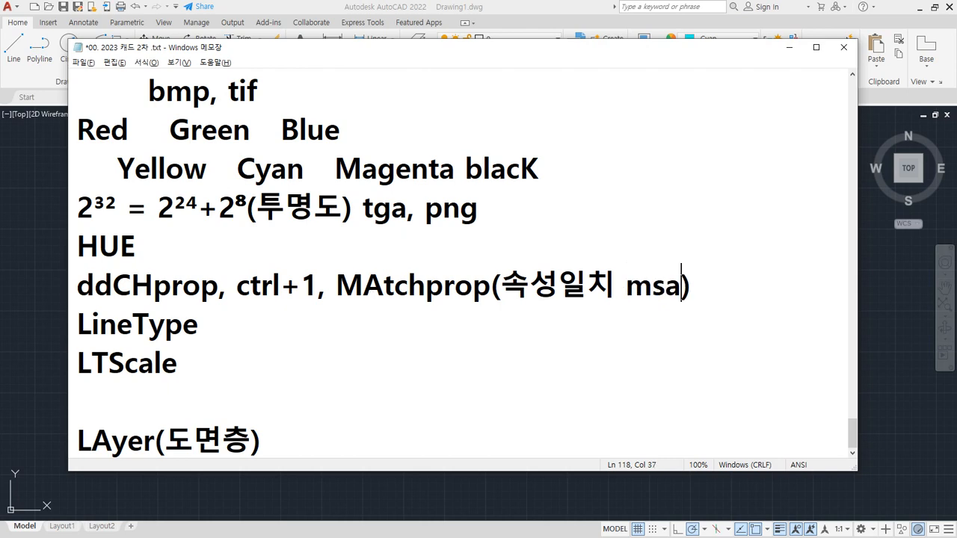
pyautogui.press('BackSpace')
pyautogui.press('BackSpace')
pyautogui.press('BackSpace')
pyautogui.press('BackSpace')
pyautogui.write('MA')
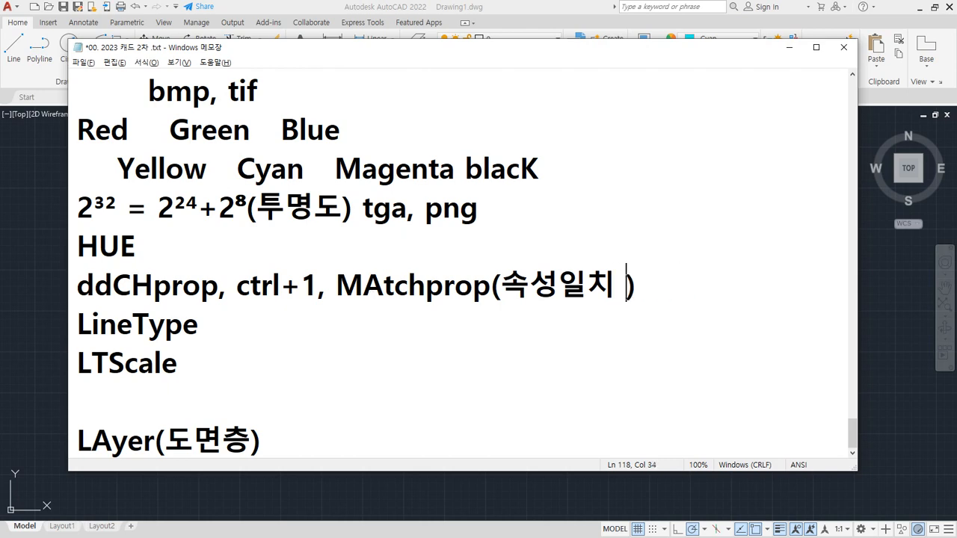
# Return to the AutoCAD drawing and use Match Properties to copy the bottom cyan line's properties to the green line
pyautogui.click(376, 3)
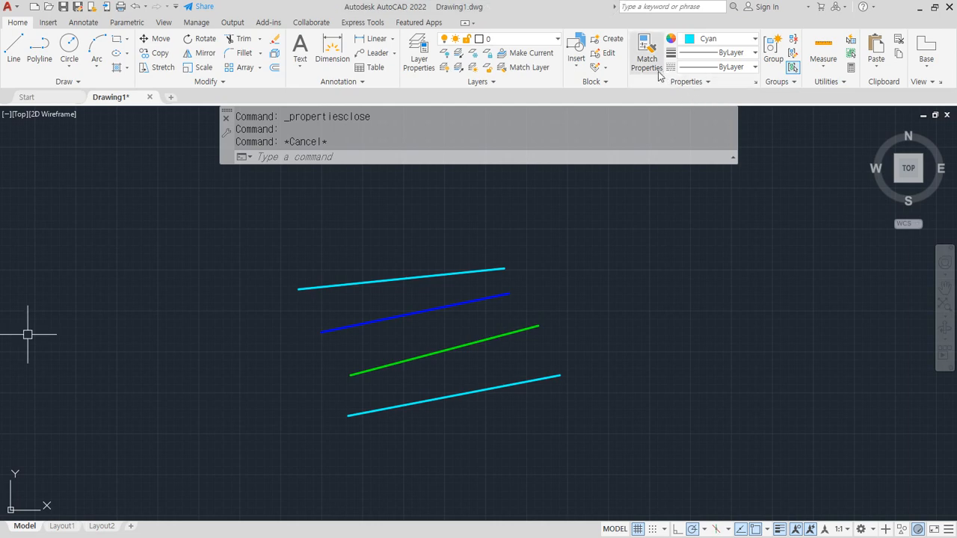
pyautogui.hotkey('ctrl', '2')
pyautogui.moveTo(653, 75)
pyautogui.mouseDown()
pyautogui.moveTo(614, 41)
pyautogui.moveTo(662, 71)
pyautogui.mouseUp()
pyautogui.press('Escape')
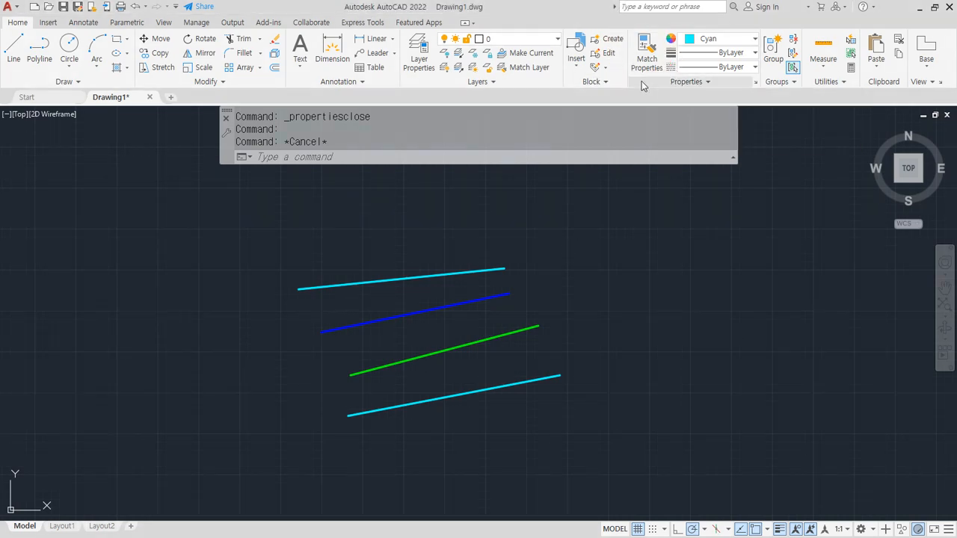
pyautogui.click(645, 58)
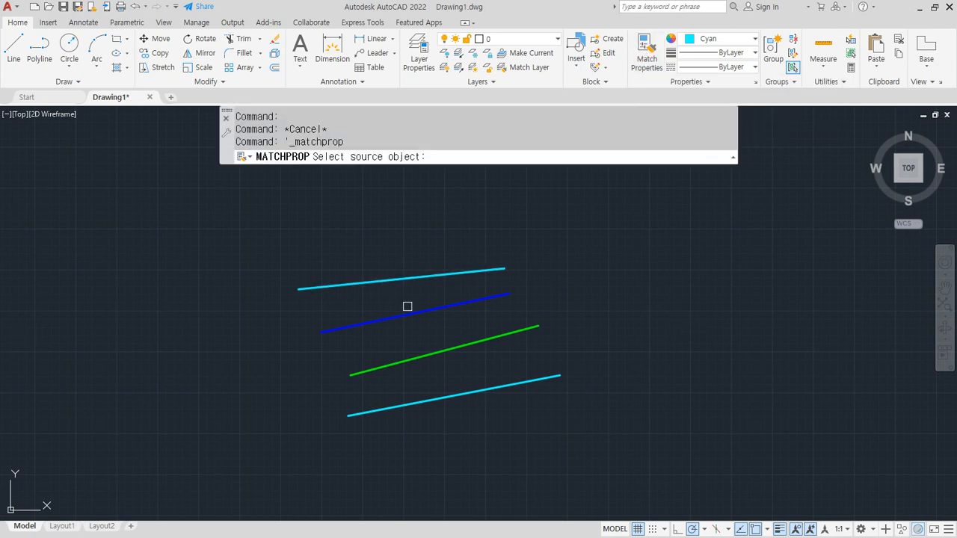
pyautogui.click(444, 398)
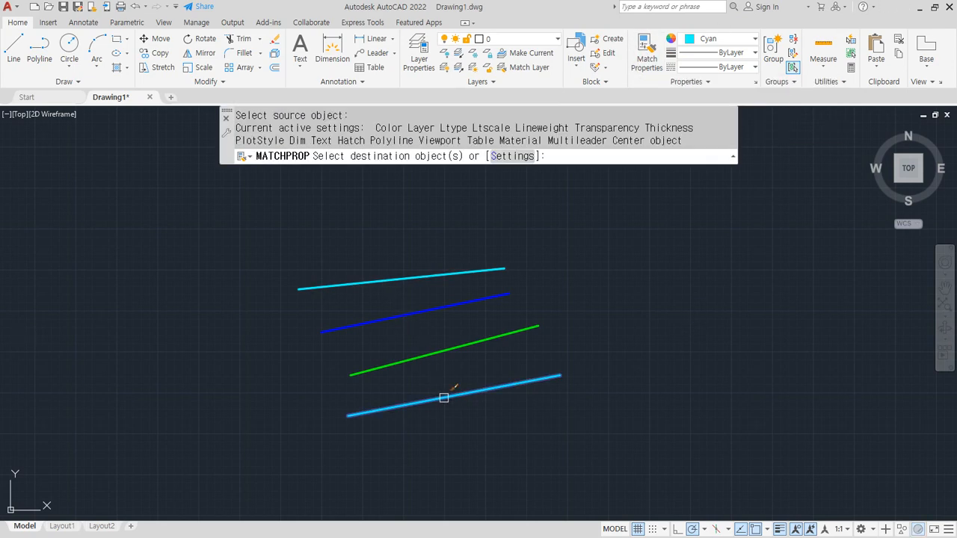
pyautogui.click(444, 356)
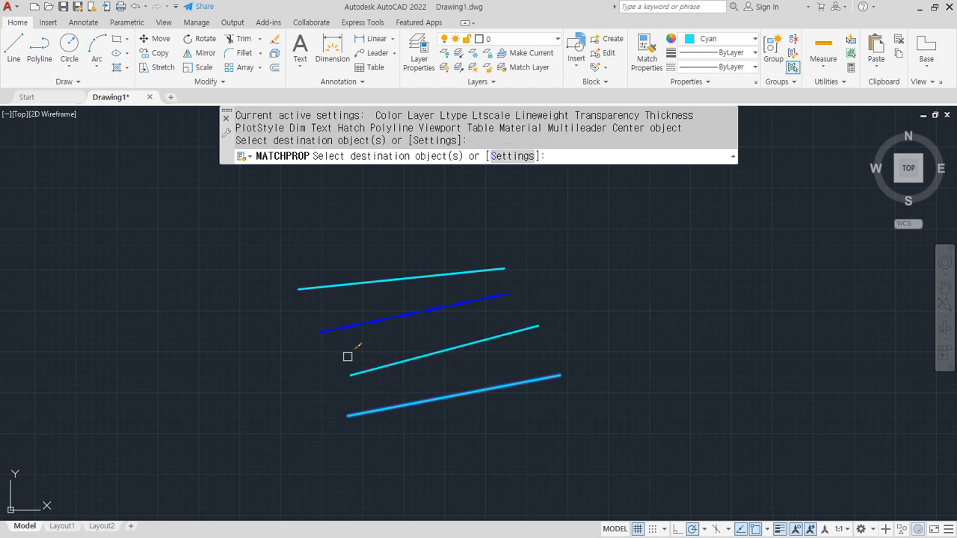
pyautogui.press('Return')
# Change the bottom line's color to yellow from the index colors and deselect it
pyautogui.click(450, 396)
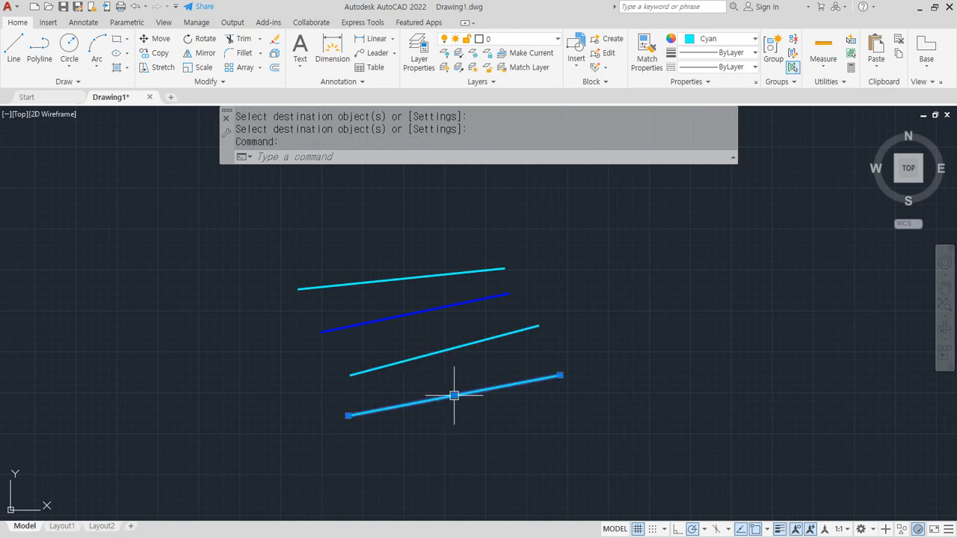
pyautogui.click(722, 38)
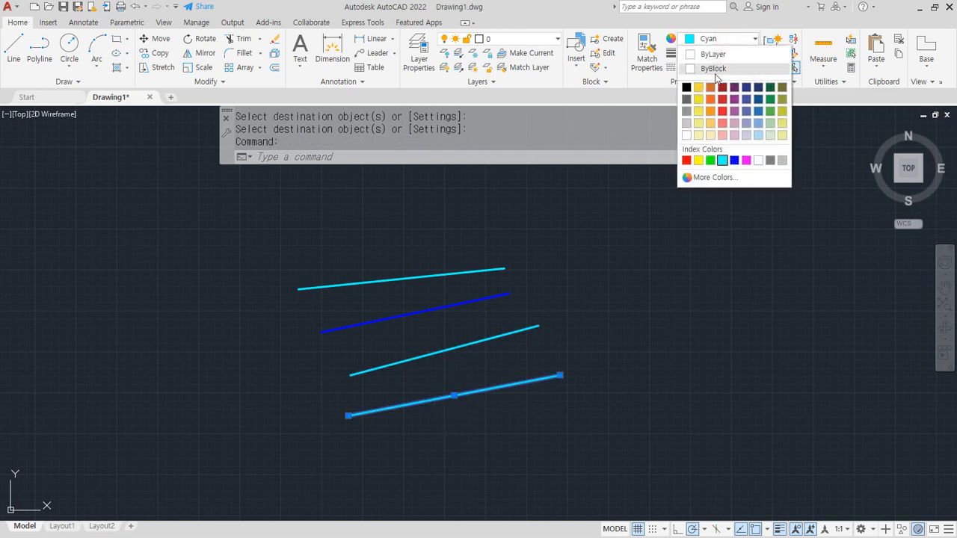
pyautogui.click(698, 160)
pyautogui.press('Escape')
# Use Match Properties to copy the bottom yellow line's properties to the top cyan line
pyautogui.scroll(2, 423, 322)
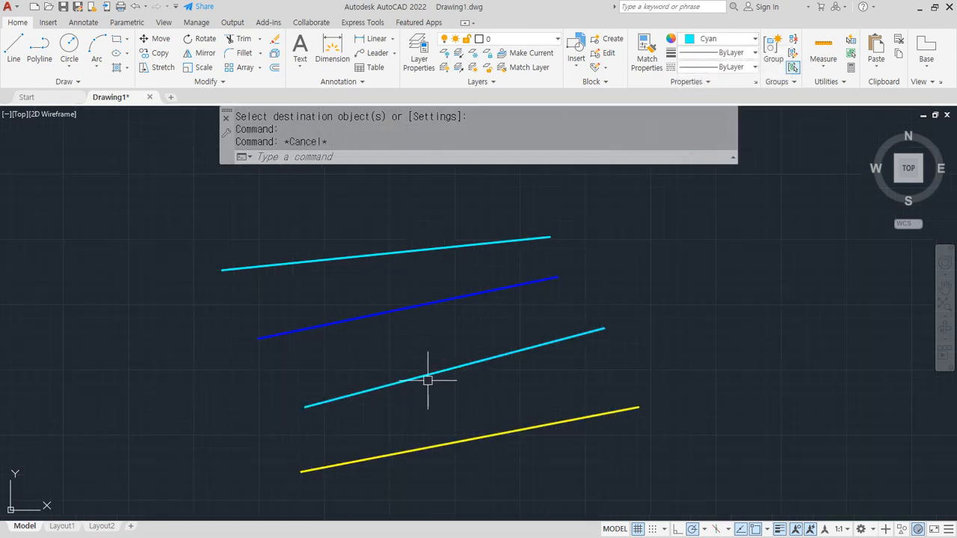
pyautogui.moveTo(454, 385); pyautogui.dragTo(472, 388, button='middle')
pyautogui.write('MA')
pyautogui.press('Return')
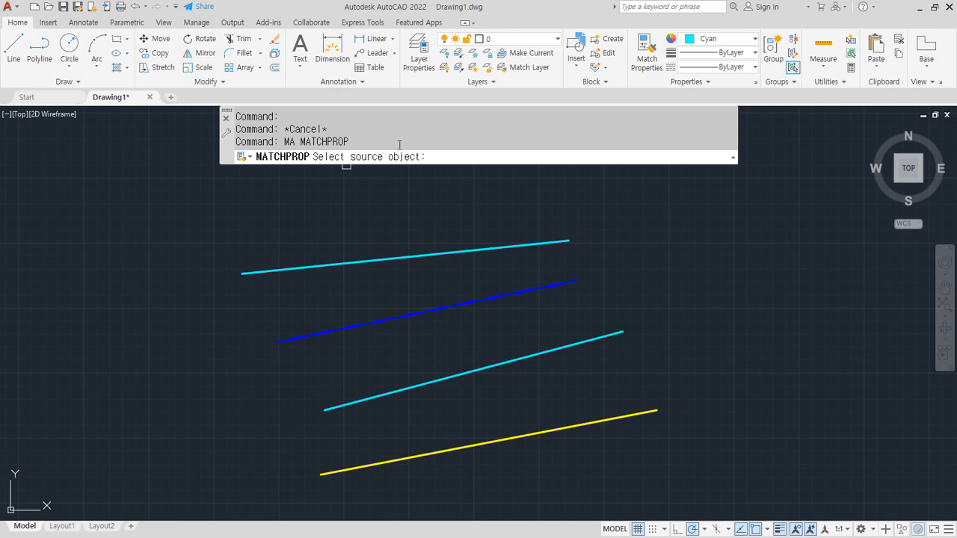
pyautogui.click(525, 434)
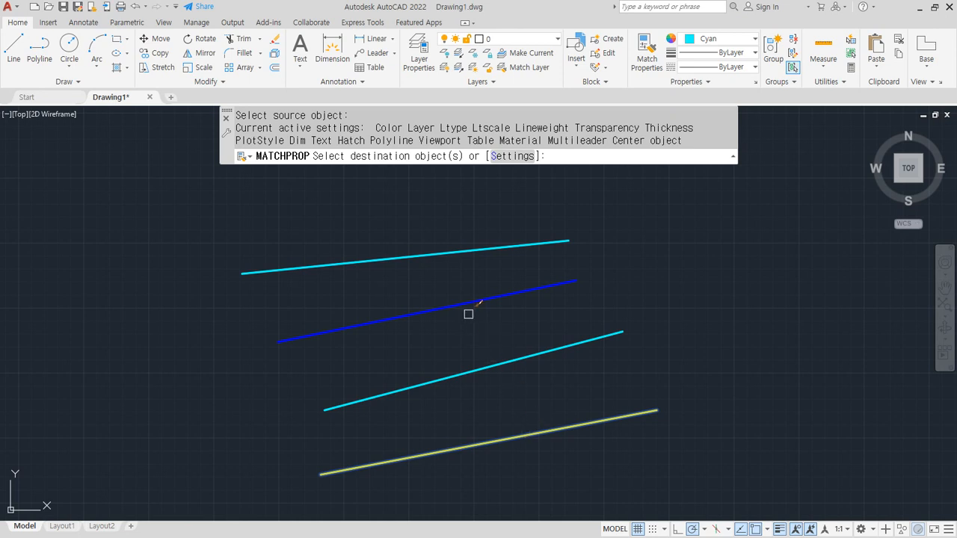
pyautogui.click(602, 426)
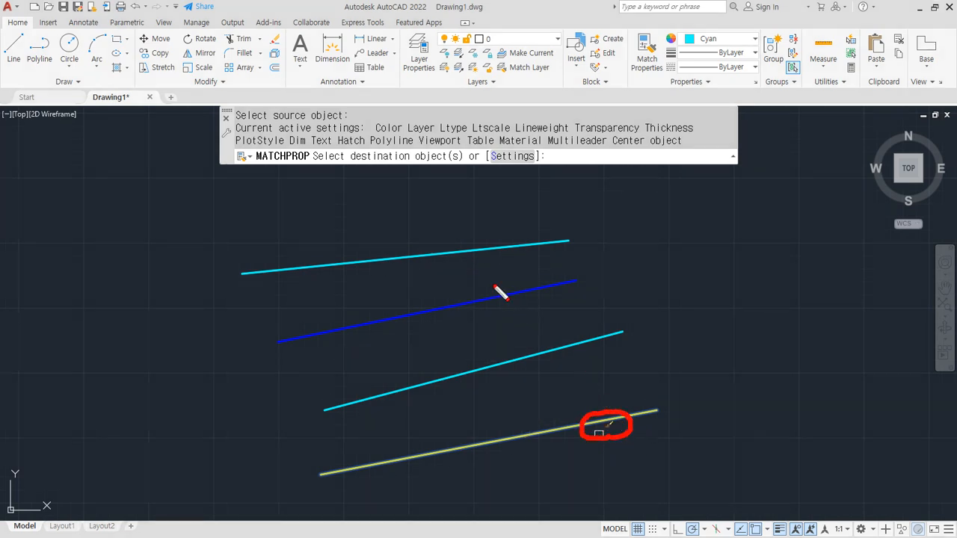
pyautogui.click(470, 248)
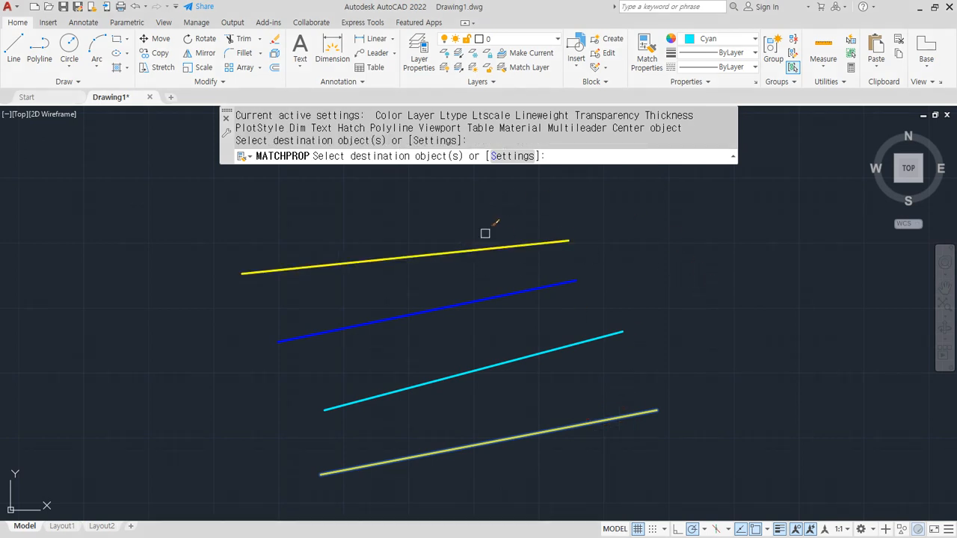
pyautogui.press('Escape')
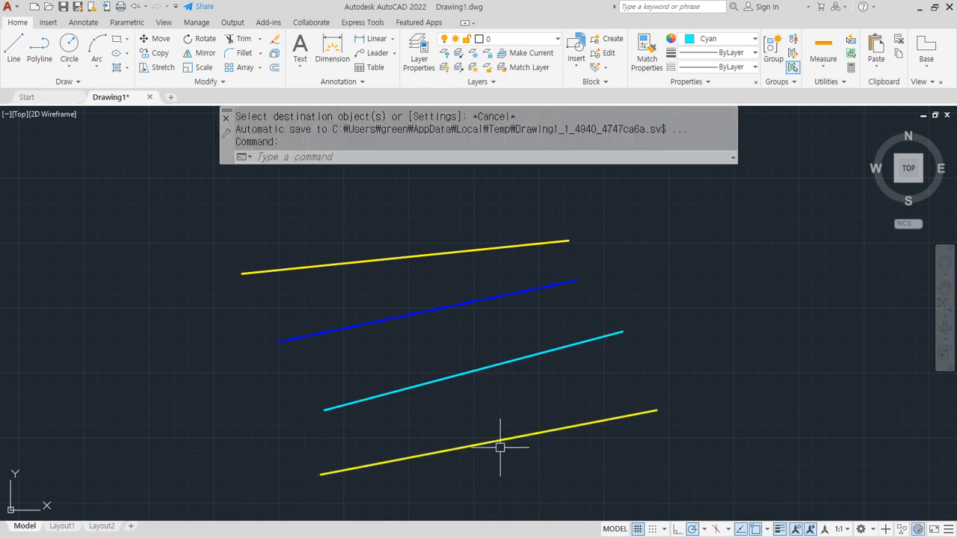
# Switch to the Notepad notes and add the lines "RED - 중심선", "YELLOW - 외형선" and "GREEN - 은선" below the ddCHprop line
pyautogui.hotkey('alt', 'Tab')
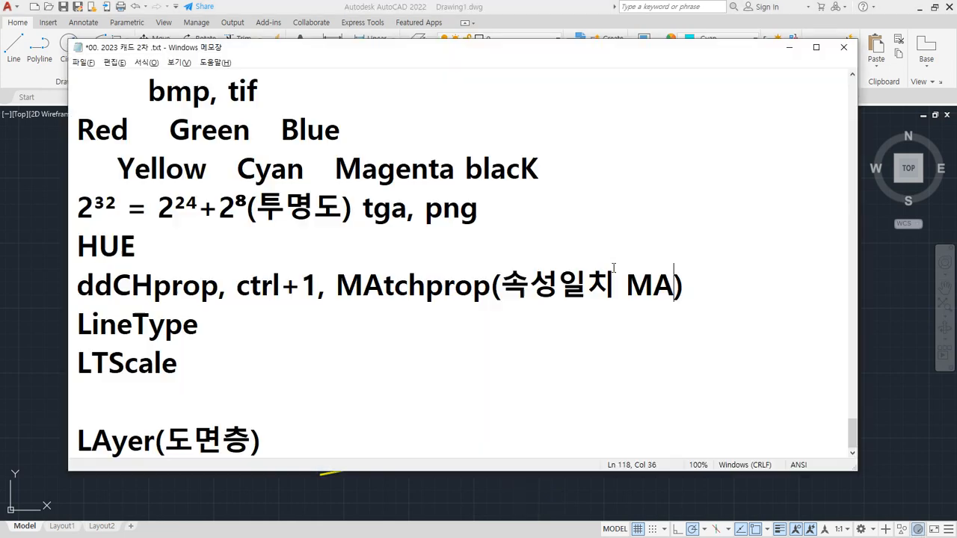
pyautogui.click(728, 286)
pyautogui.press('Return')
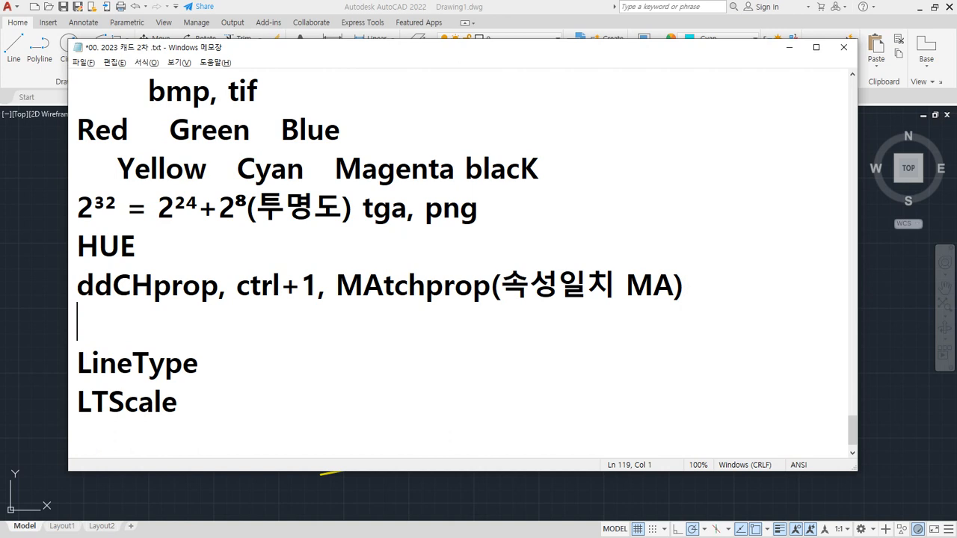
pyautogui.write('RED')
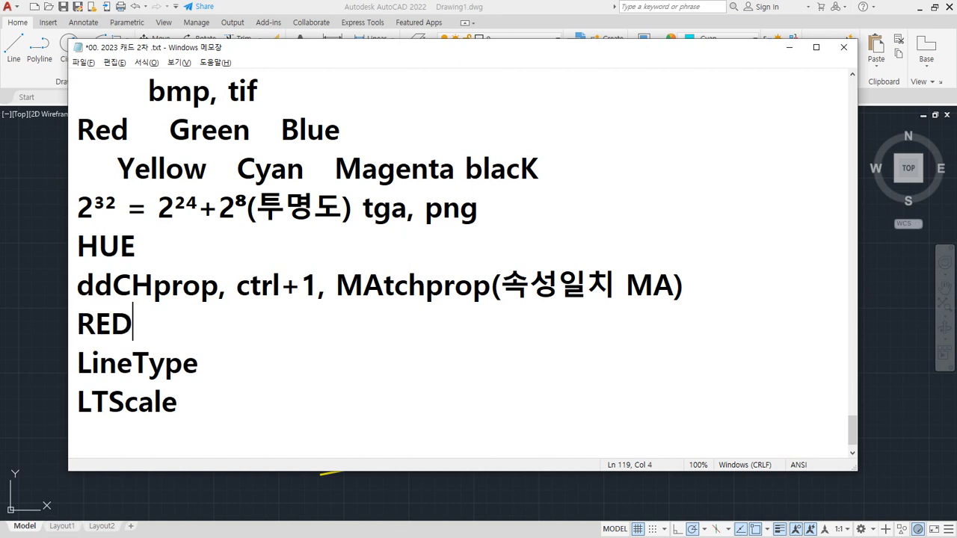
pyautogui.write(' - 중심선')
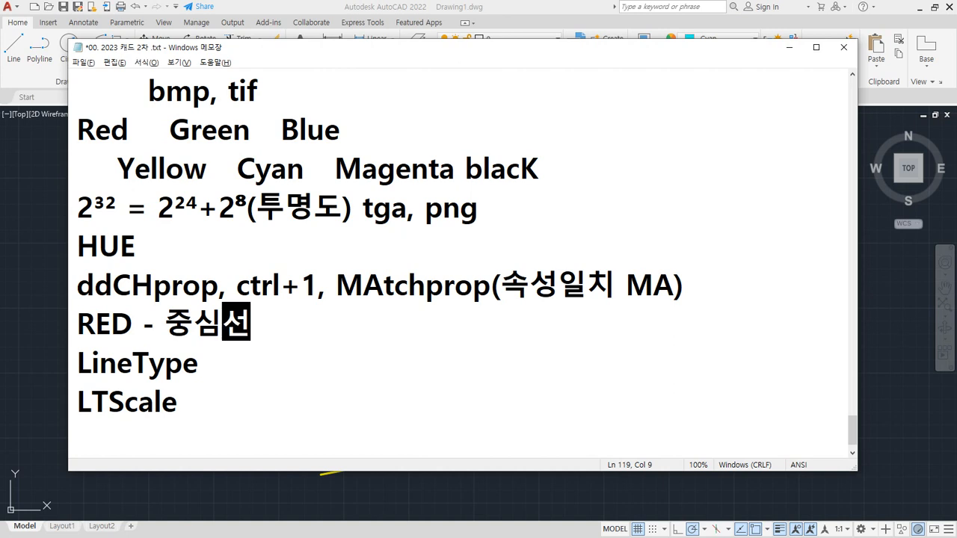
pyautogui.press('Return')
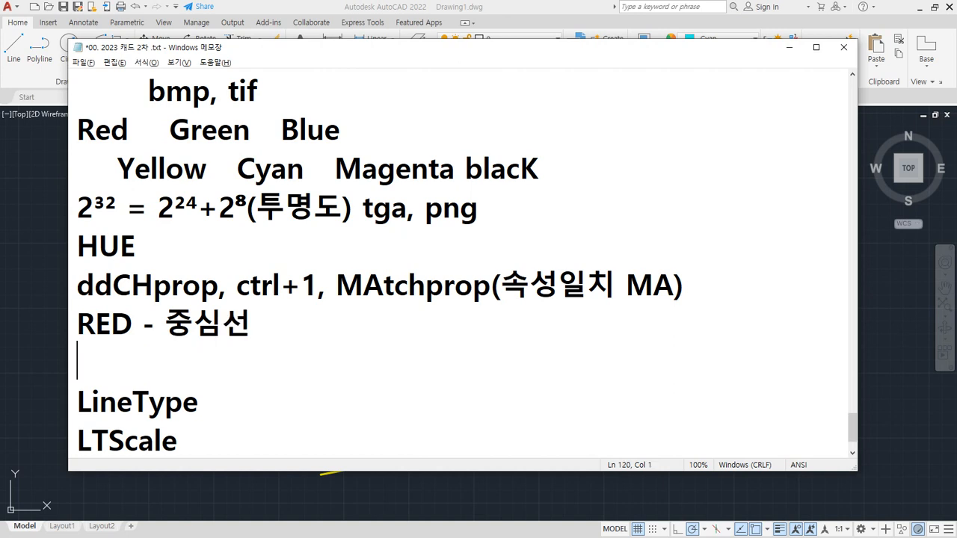
pyautogui.write('YELLOW - 외형선')
pyautogui.press('Return')
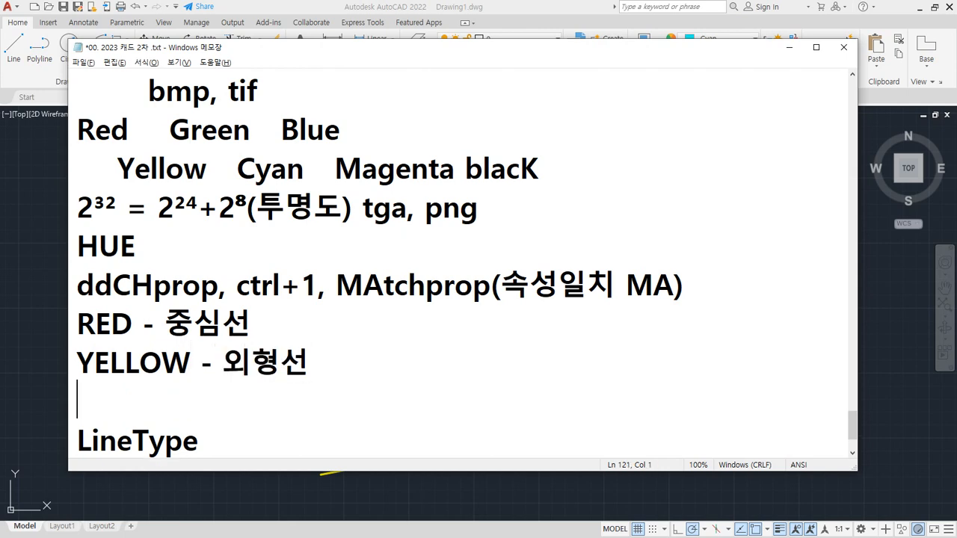
pyautogui.write('GREEN -')
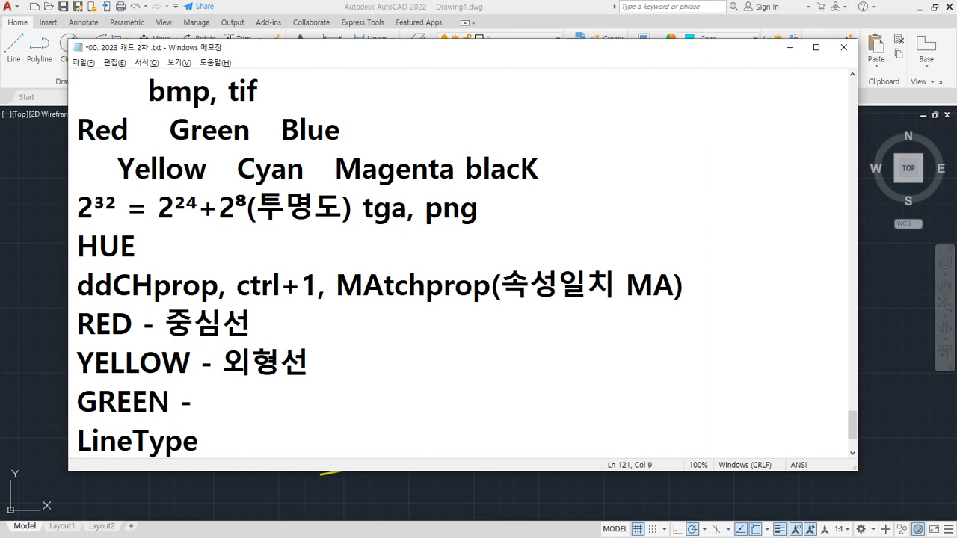
pyautogui.write(' 은선')
pyautogui.press('Return')
# Insert the heading "기계" on its own line above "RED - 중심선"
pyautogui.press('Up')
pyautogui.press('Up')
pyautogui.press('Up')
pyautogui.press('Return')
pyautogui.press('Up')
pyautogui.write('기계')
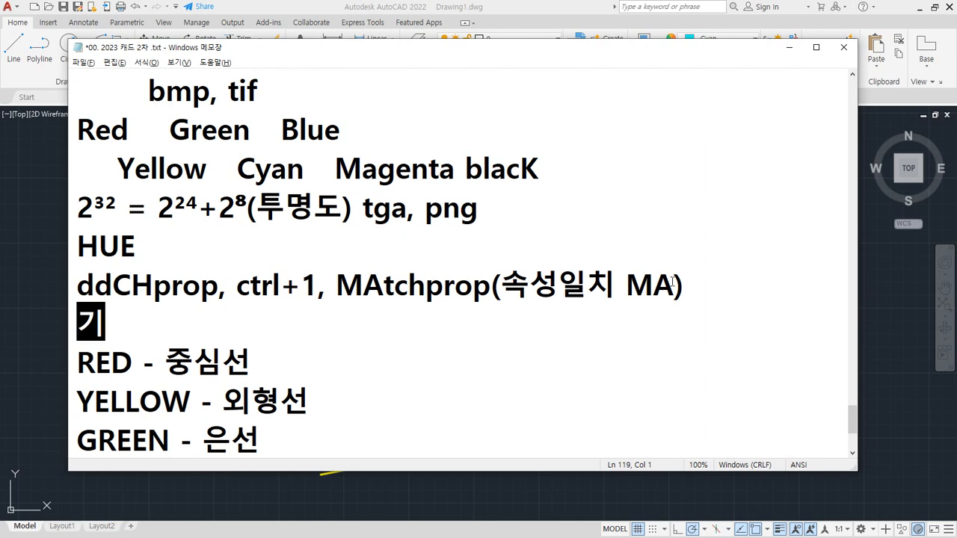
# Below the 기계 list, leave a blank line and add the heading "건축" with the entry "RED - 중심선"
pyautogui.press('Down')
pyautogui.press('Down')
pyautogui.press('Down')
pyautogui.press('Down')
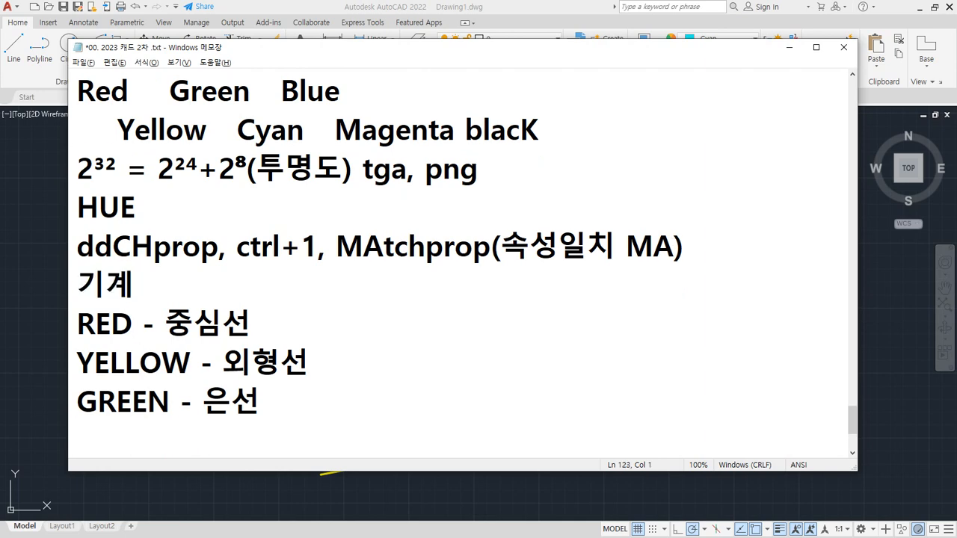
pyautogui.press('Return')
pyautogui.write('건축')
pyautogui.press('Return')
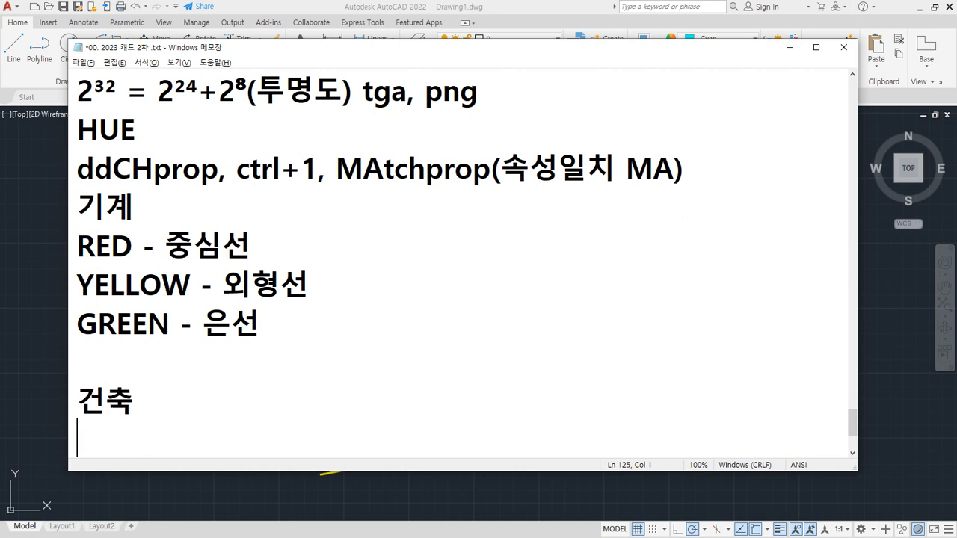
pyautogui.write('RED ')
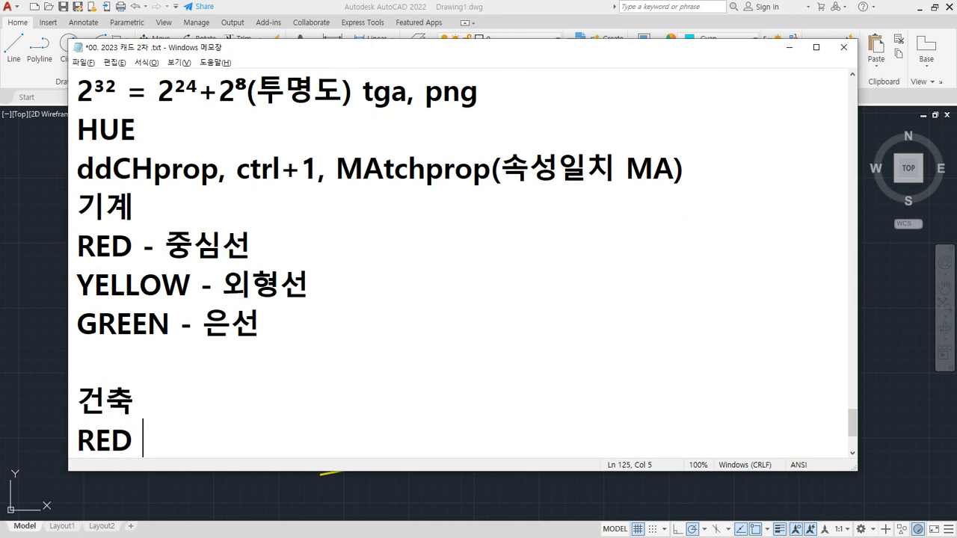
pyautogui.write('- ㅈ중심선')
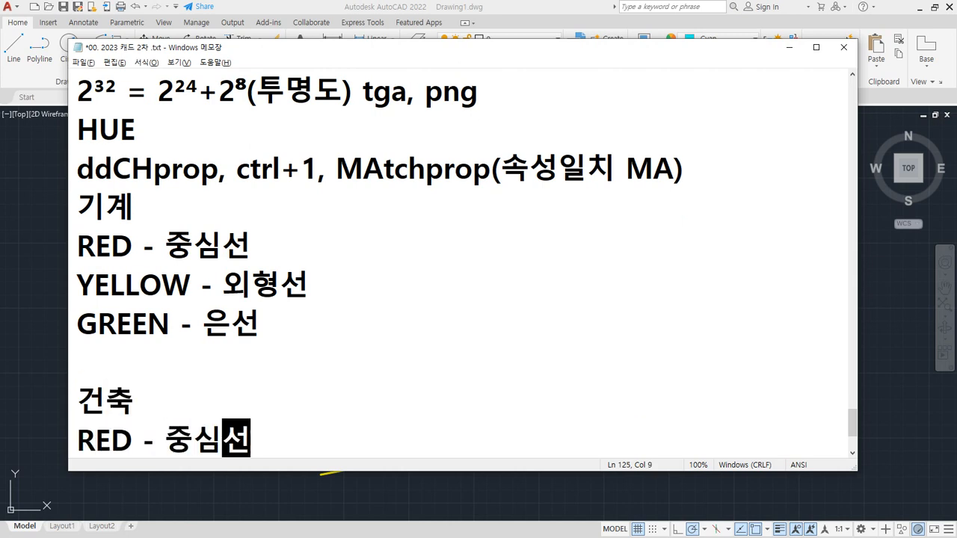
pyautogui.press('Return')
# Add the entries "YELLOW - 단면선" and "GREEN - 문자" to the 건축 list
pyautogui.write('Y')
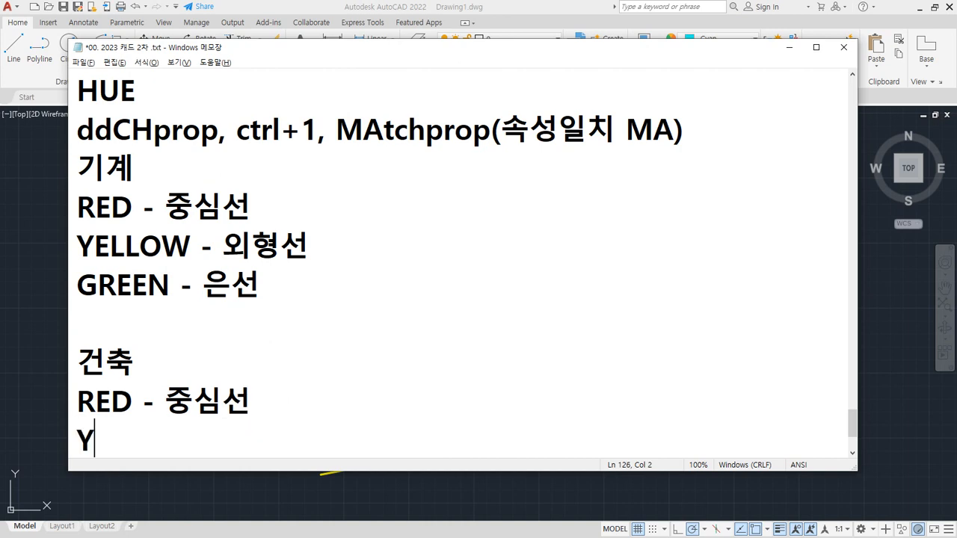
pyautogui.write('ELLOW - 단면선')
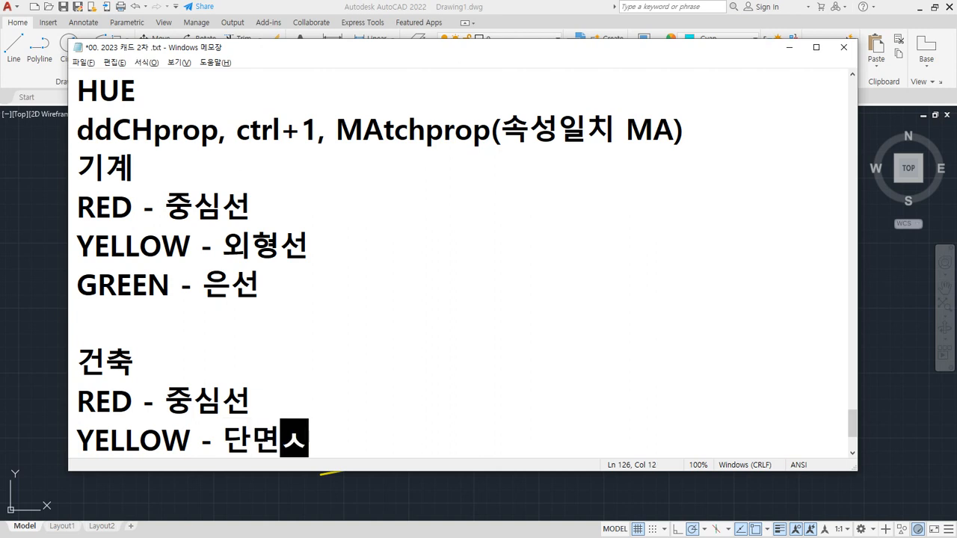
pyautogui.press('Return')
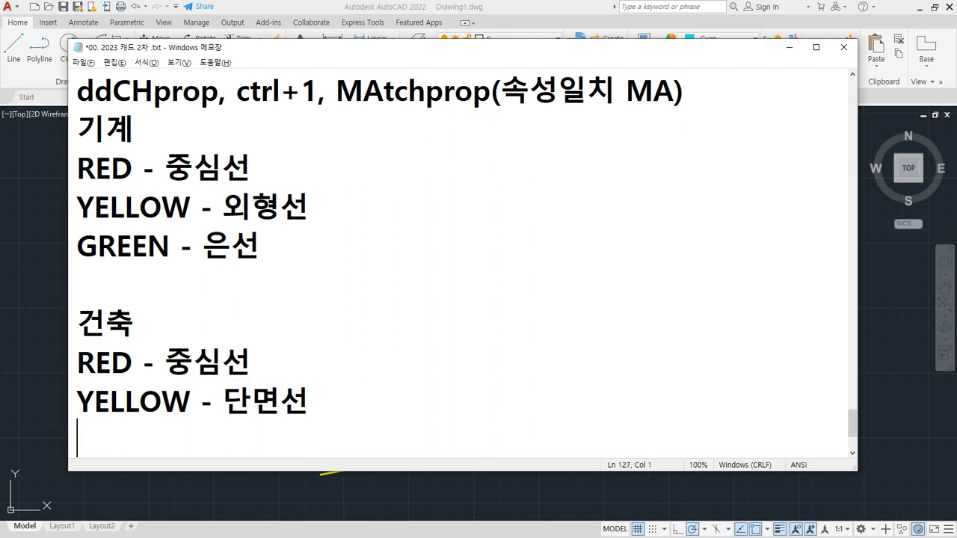
pyautogui.write('GREEN')
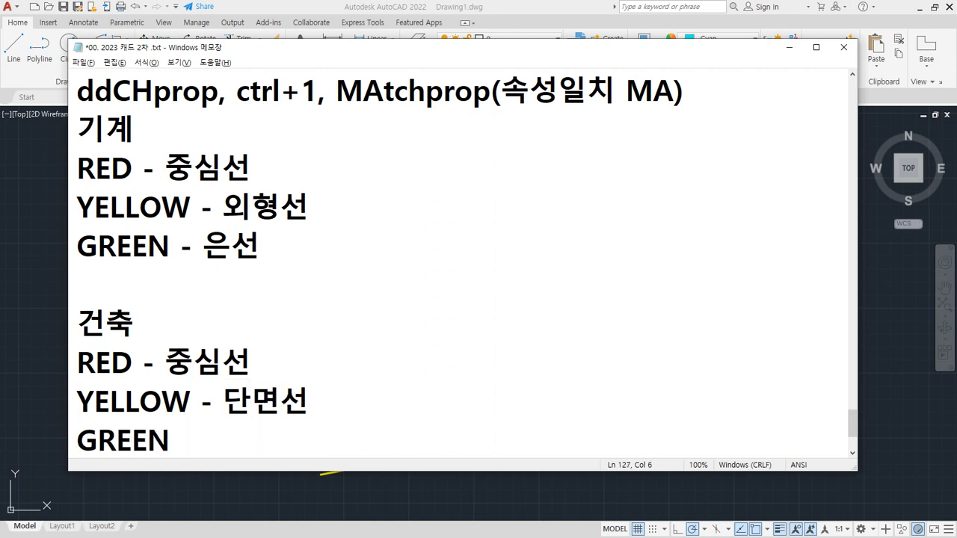
pyautogui.write(' - 문자')
pyautogui.press('Return')
# Add the entry "CYAN - 가구" to the 건축 list and append ", 가구" to its GREEN entry
pyautogui.write('CY')
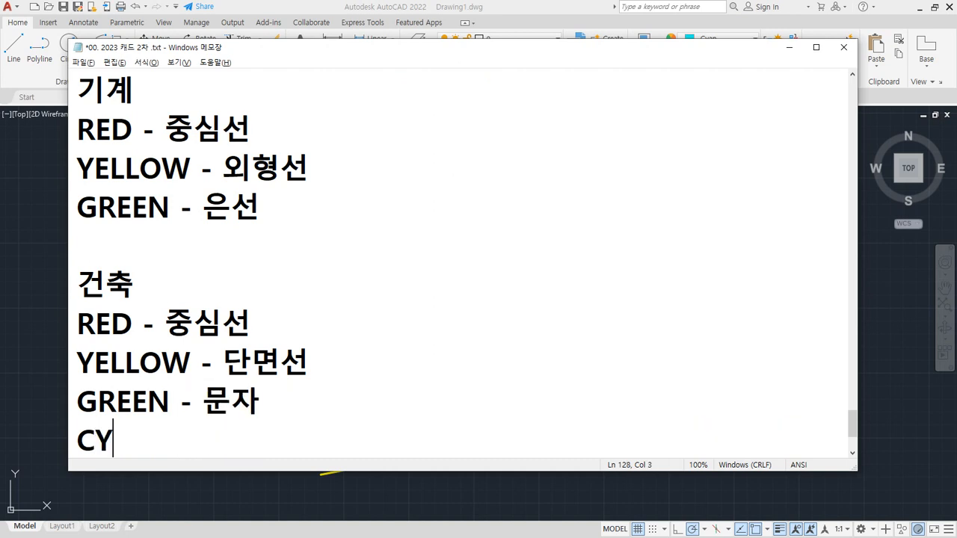
pyautogui.write('AN - 가구')
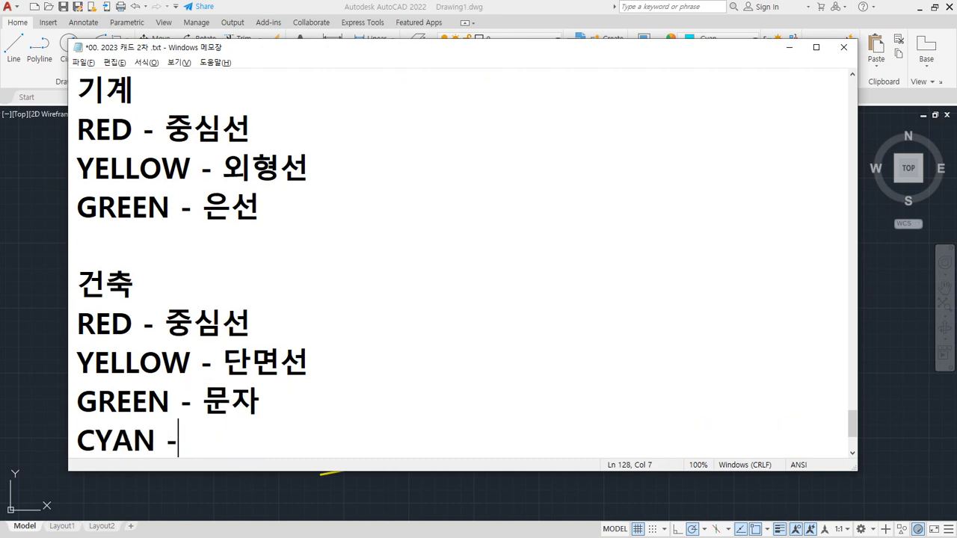
pyautogui.press('Up')
pyautogui.press('Right')
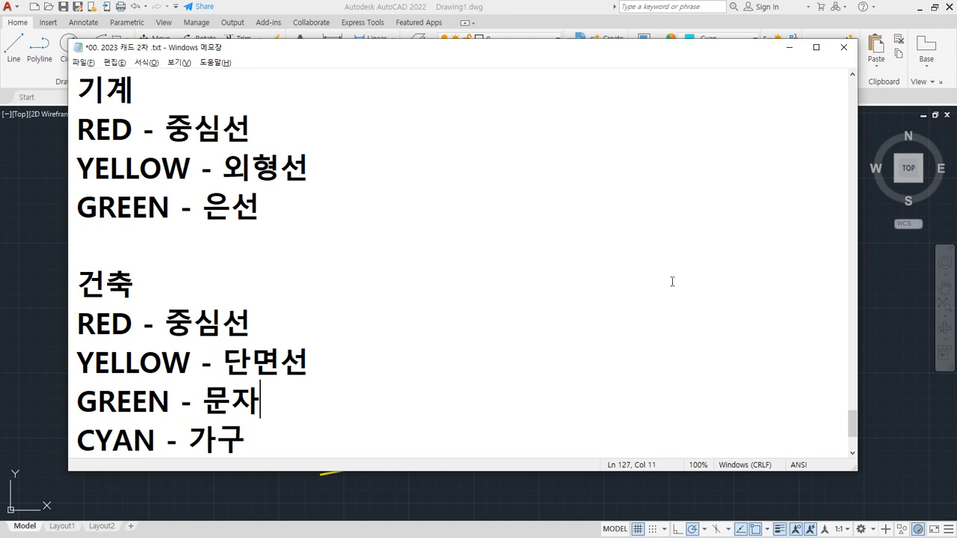
pyautogui.write(', 가구')
pyautogui.press('Down')
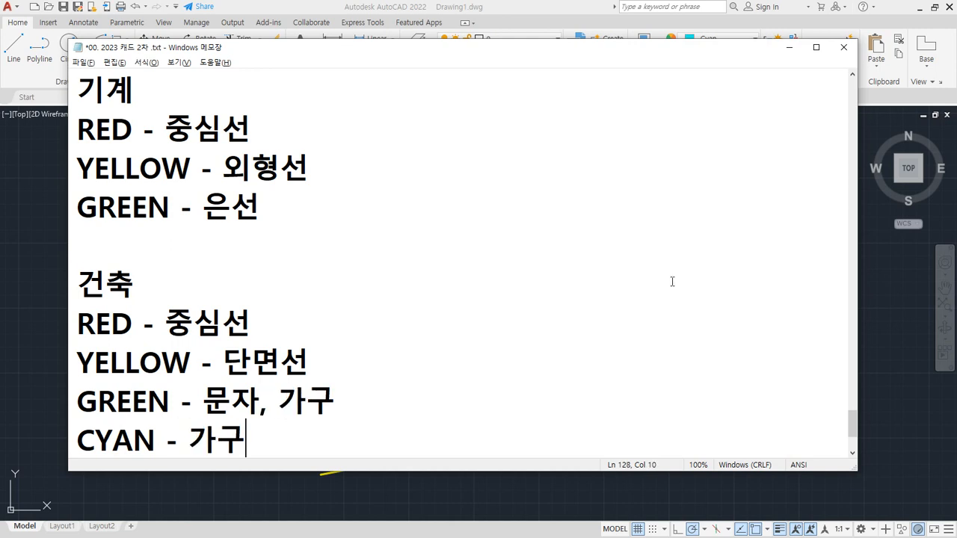
pyautogui.press('Return')
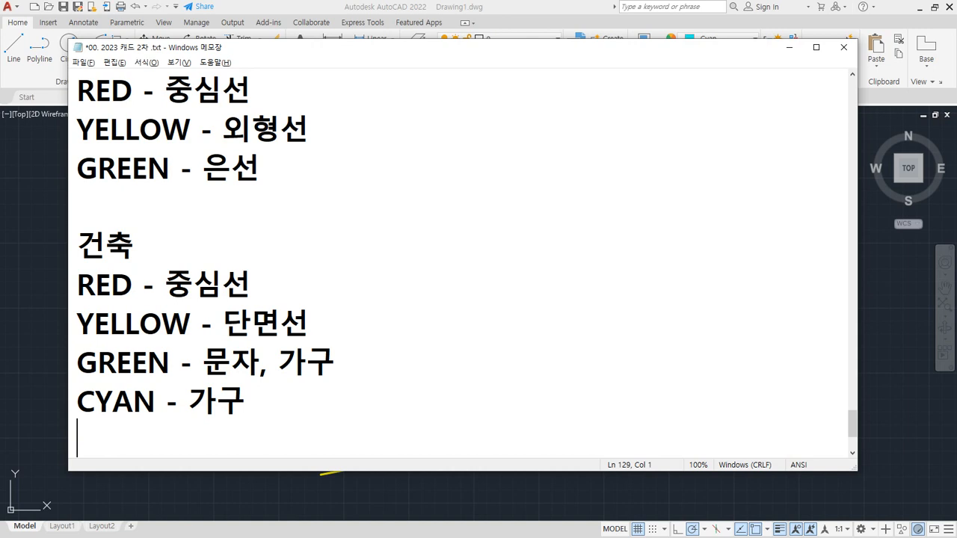
# Add the entry "BLUE - 마감선, 해칭선" below the CYAN entry
pyautogui.write('BLUE')
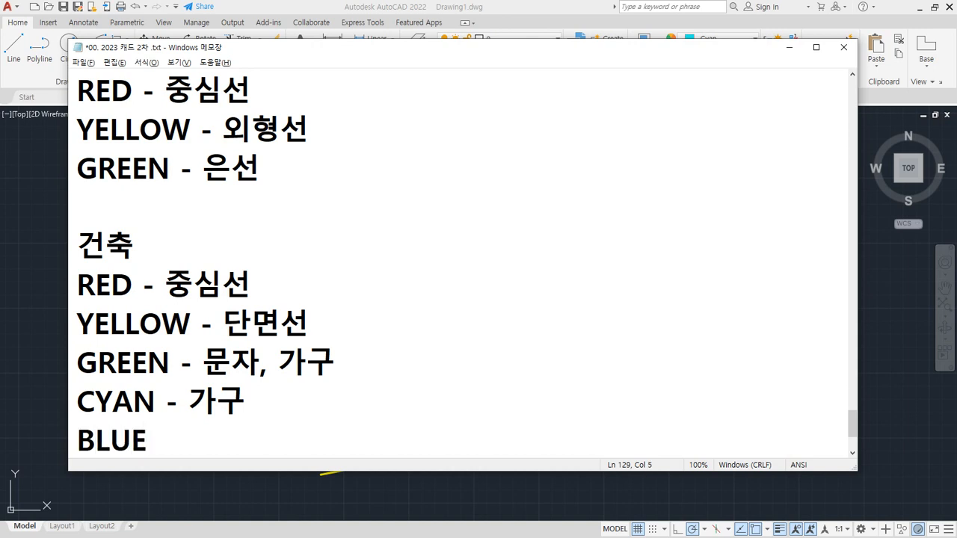
pyautogui.write(' - 마감선,')
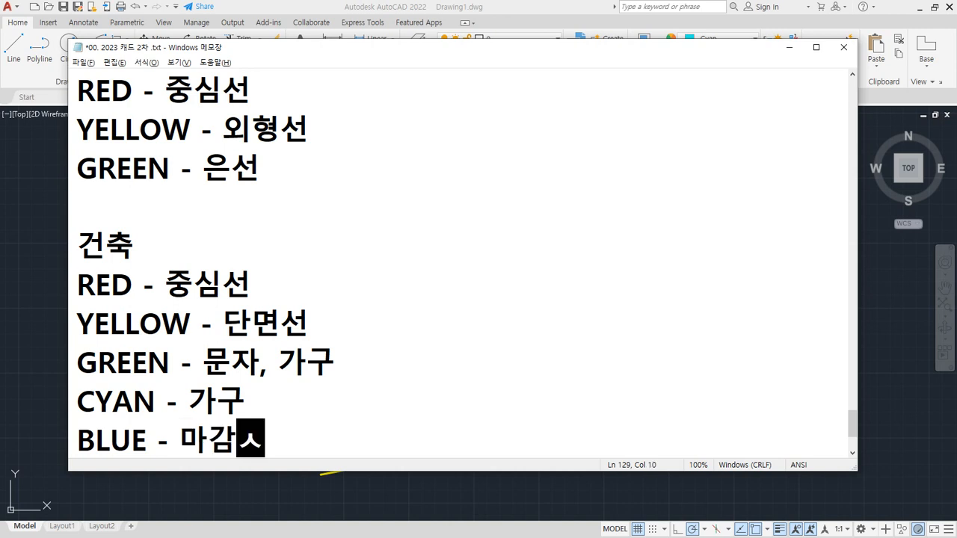
pyautogui.write(' 해시')
pyautogui.press('BackSpace')
pyautogui.press('BackSpace')
pyautogui.write('칭선')
pyautogui.press('Return')
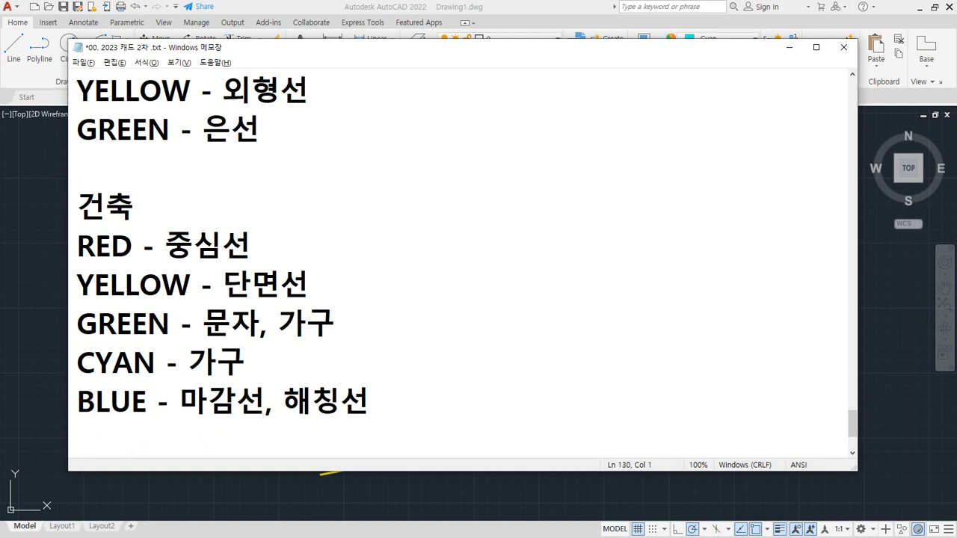
# Add the entries "MAGENTA - 단열재" and "WHITE - 입면선" below the BLUE entry in the 건축 list
pyautogui.write('MA')
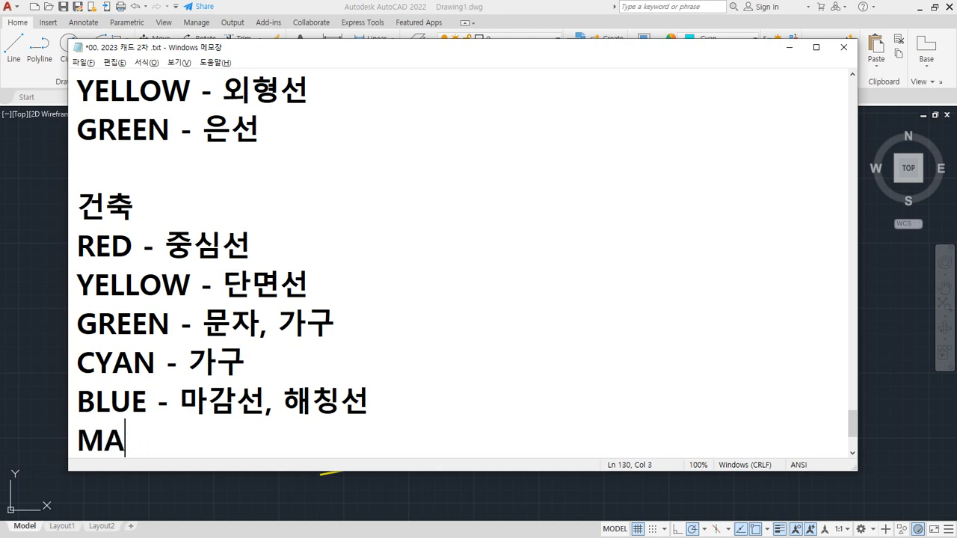
pyautogui.write('GENTA - ')
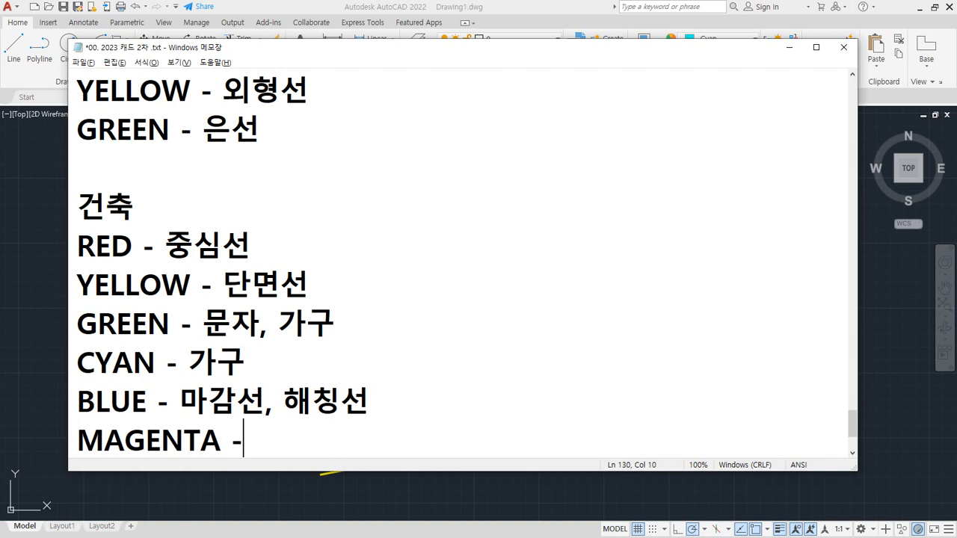
pyautogui.write('단열재')
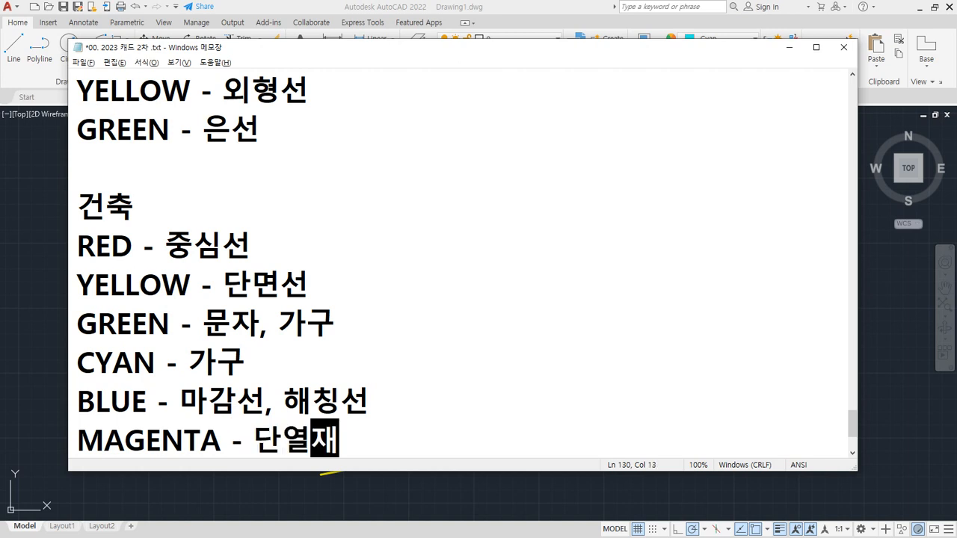
pyautogui.press('Return')
pyautogui.write('WH')
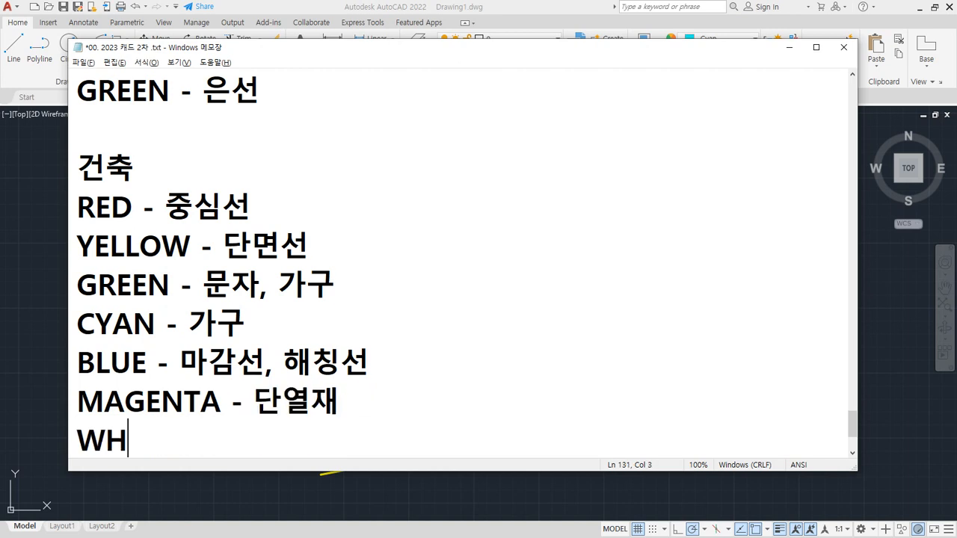
pyautogui.write('ITE - 입며')
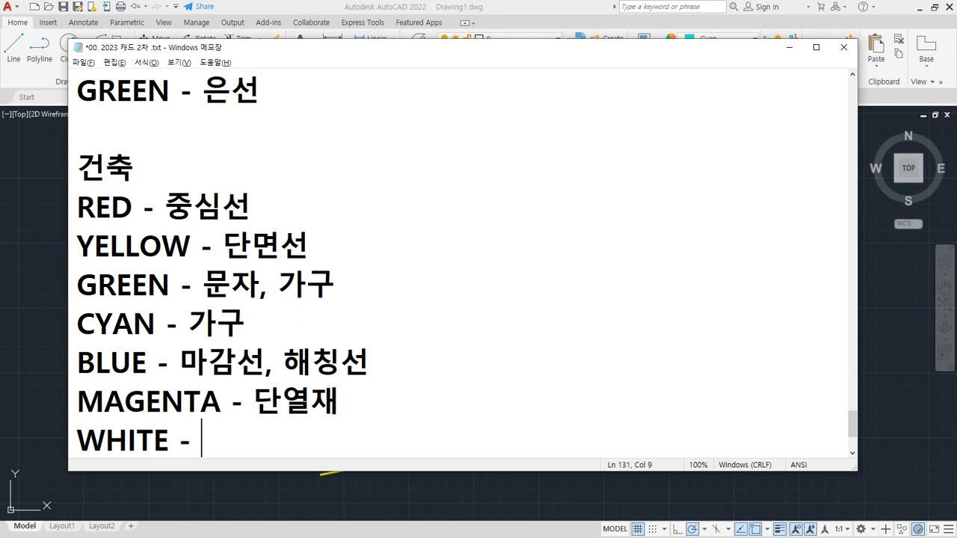
pyautogui.write('면선')
# Append ", 은선" to the GREEN entry of the 건축 list
pyautogui.press('Up')
pyautogui.press('Up')
pyautogui.press('Up')
pyautogui.press('Up')
pyautogui.press('End')
pyautogui.write(', 은선')
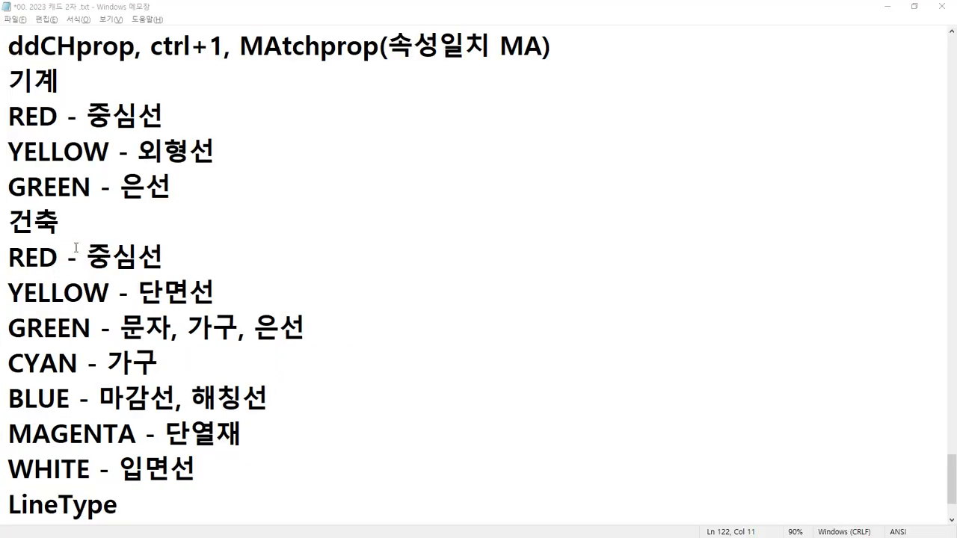
# Extend the 건축 heading with the note " - 색상의 명도를 주로 활용"
pyautogui.click(115, 221)
pyautogui.write('-')
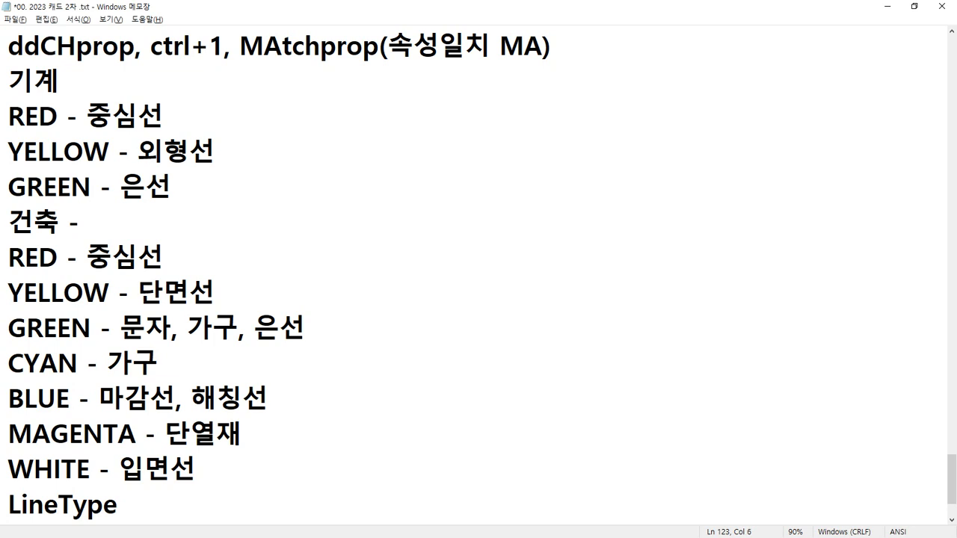
pyautogui.write(' 색상의 ')
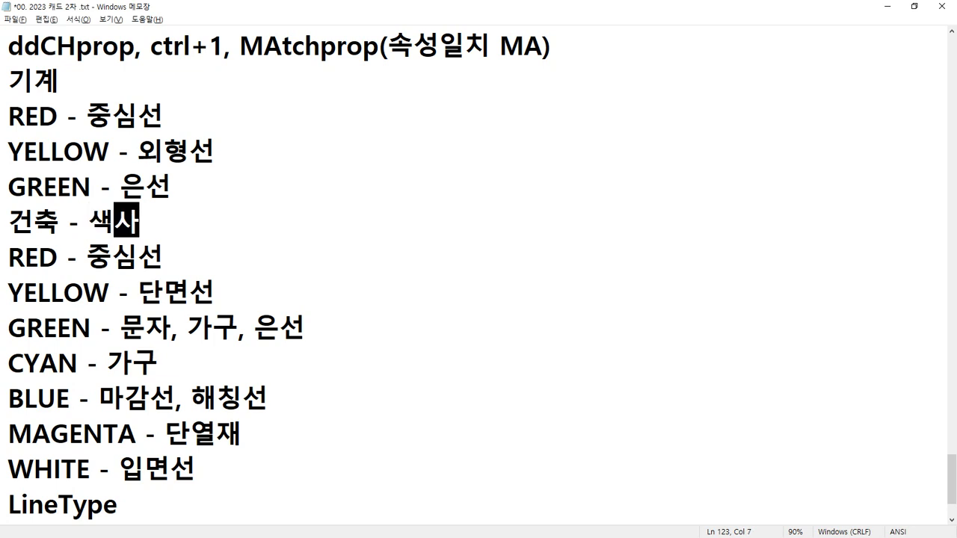
pyautogui.write('명도')
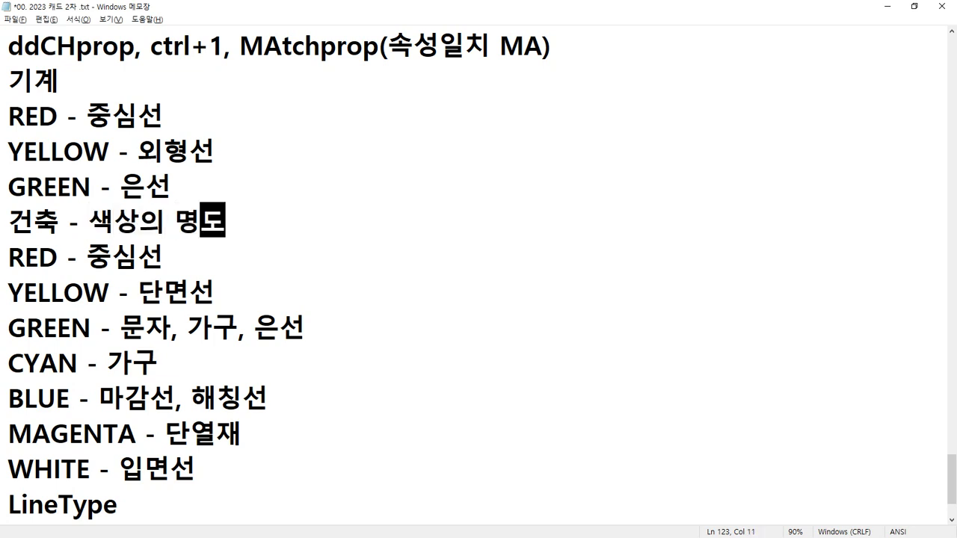
pyautogui.write('를 주ㄹ')
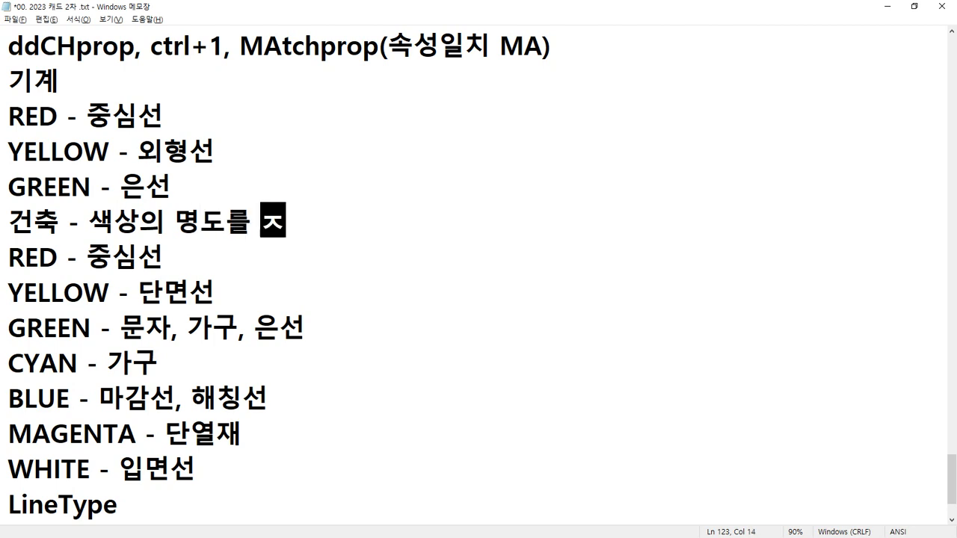
pyautogui.write('로 활용')
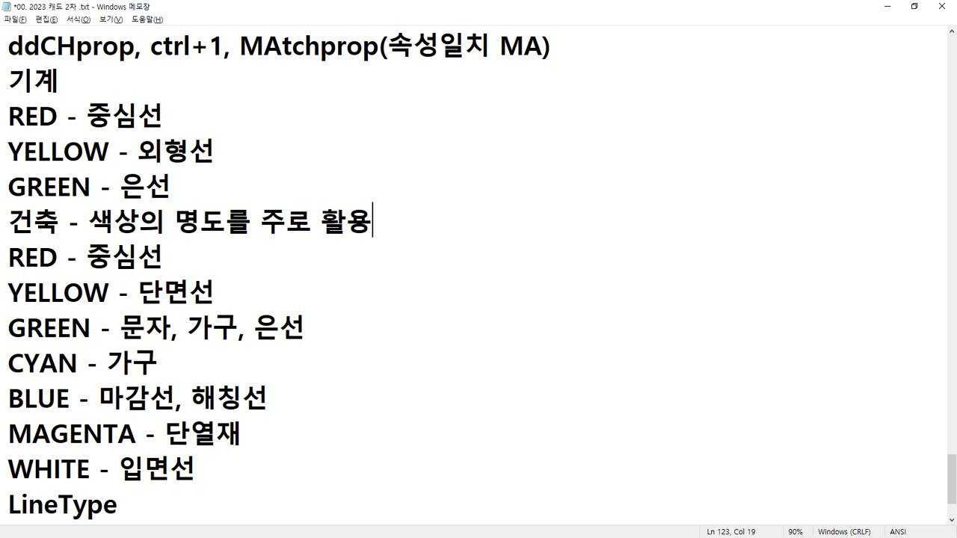
# Switch to AutoCAD, circle the lowest yellow line and the blue line with temporary red marks, and clear the marks
pyautogui.click(888, 6)
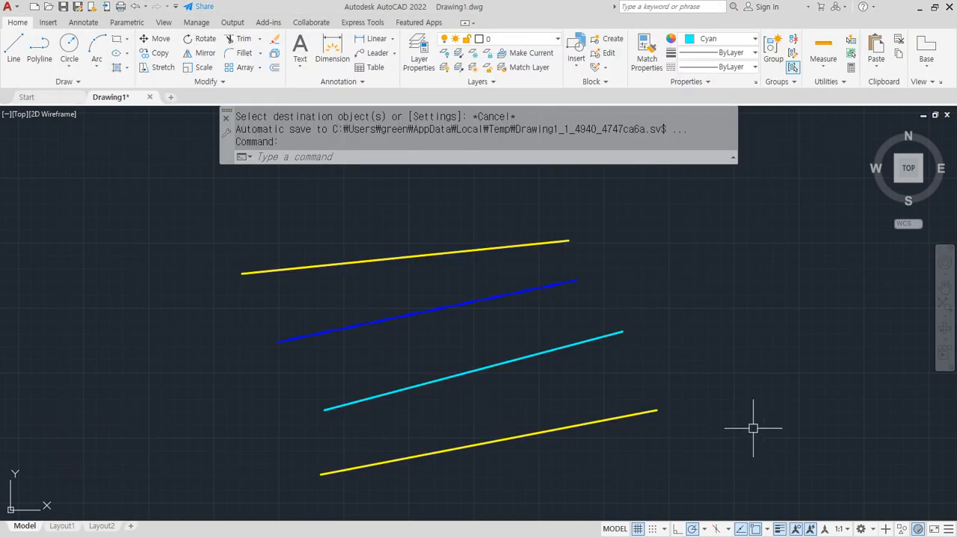
pyautogui.moveTo(635, 442)
pyautogui.mouseDown()
pyautogui.moveTo(615, 389)
pyautogui.moveTo(639, 448)
pyautogui.mouseUp()
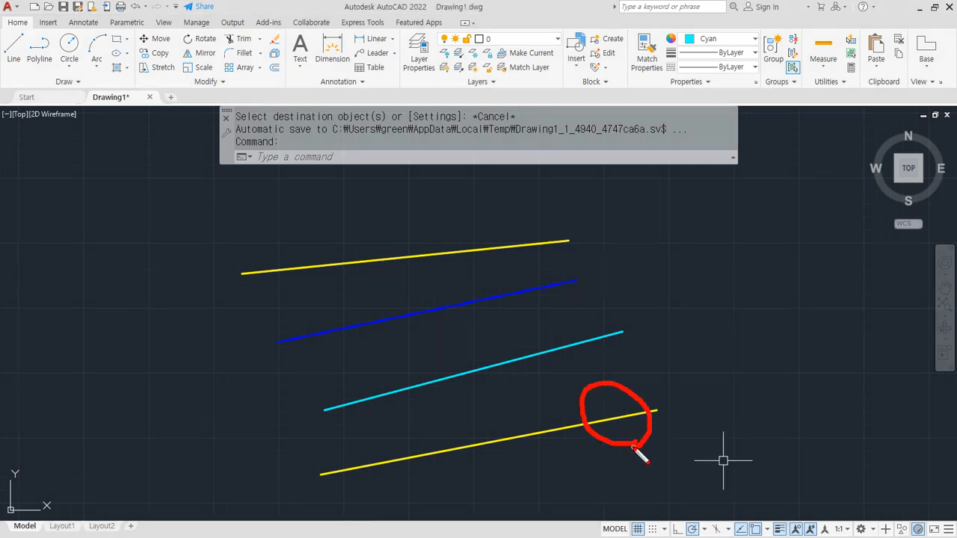
pyautogui.moveTo(536, 298)
pyautogui.mouseDown()
pyautogui.moveTo(486, 294)
pyautogui.moveTo(553, 320)
pyautogui.mouseUp()
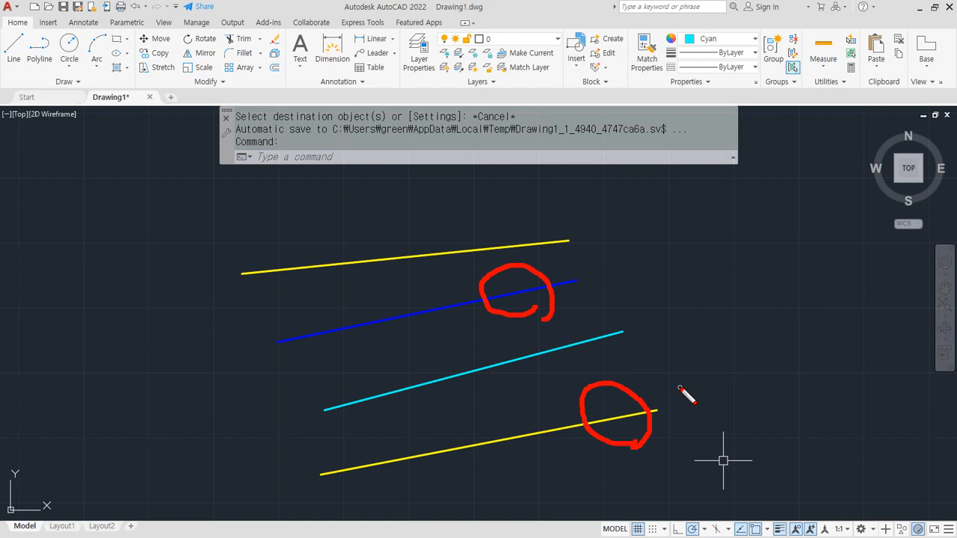
pyautogui.press('Escape')
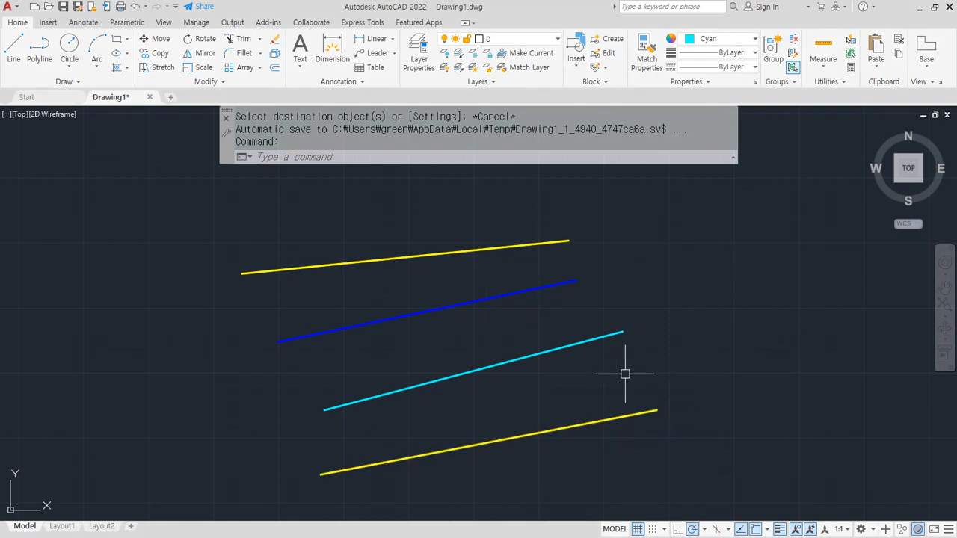
# Erase all four colored lines from the drawing and zoom to All
pyautogui.click(669, 444)
pyautogui.click(474, 216)
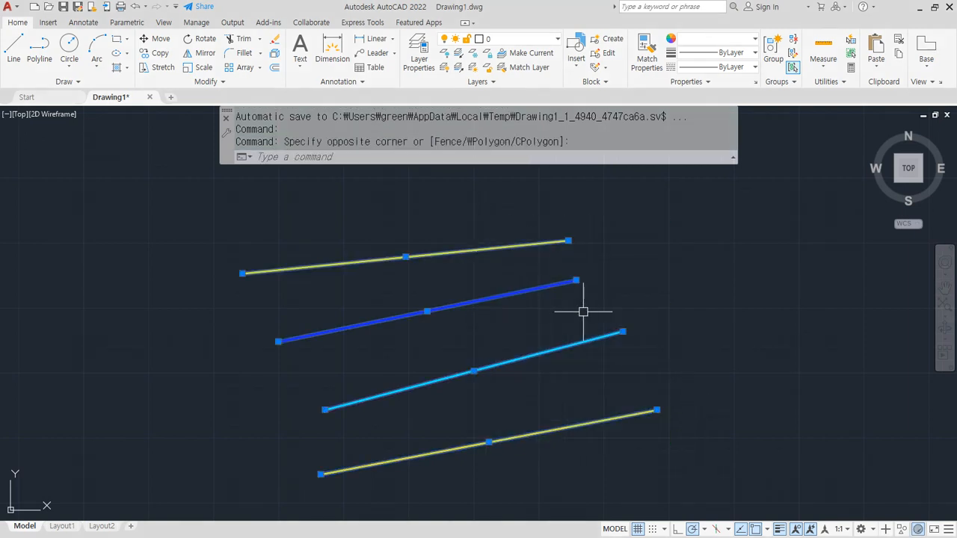
pyautogui.write('e')
pyautogui.press('Return')
pyautogui.write('z')
pyautogui.press('Return')
pyautogui.write('a')
pyautogui.press('Return')
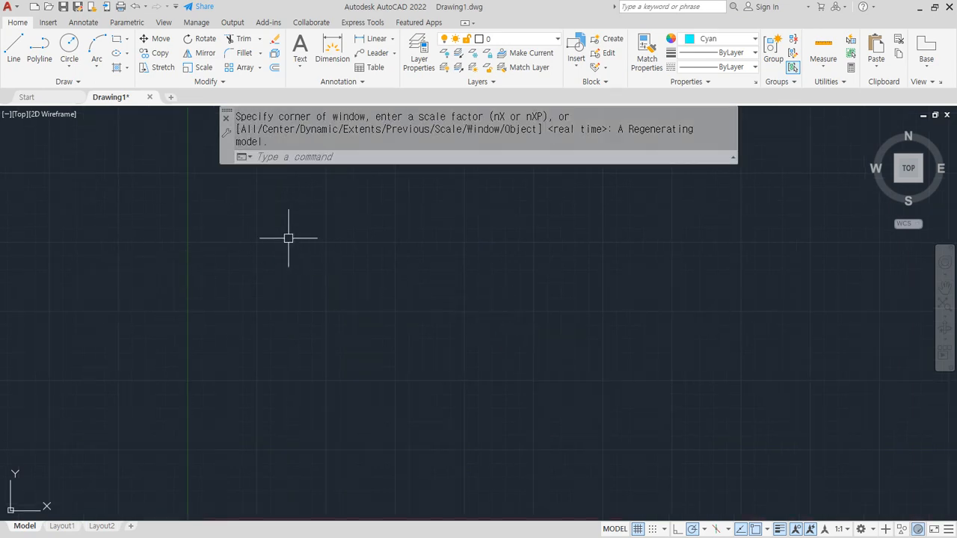
# Switch to the Notepad notes, highlight the LineType heading, and return to AutoCAD
pyautogui.hotkey('alt', 'Tab')
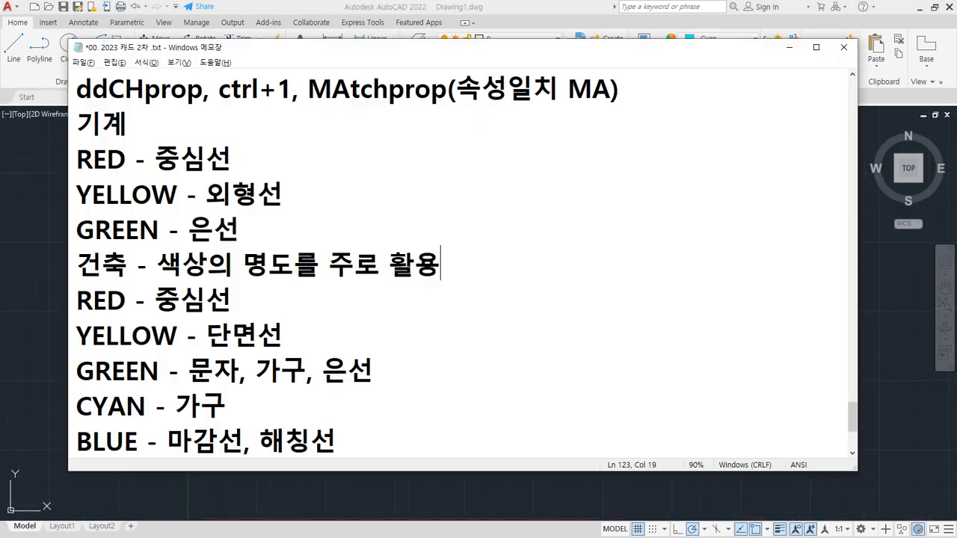
pyautogui.scroll(-2, 396, 380)
pyautogui.moveTo(228, 341); pyautogui.dragTo(65, 341)
pyautogui.hotkey('alt', 'Tab')
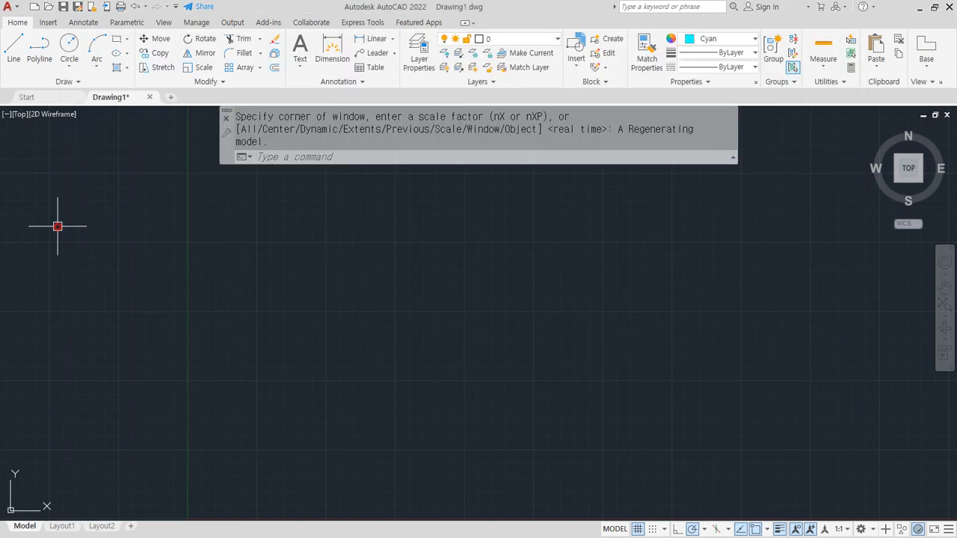
# Glance at the available linetypes and set the current object color to ByLayer
pyautogui.click(739, 68)
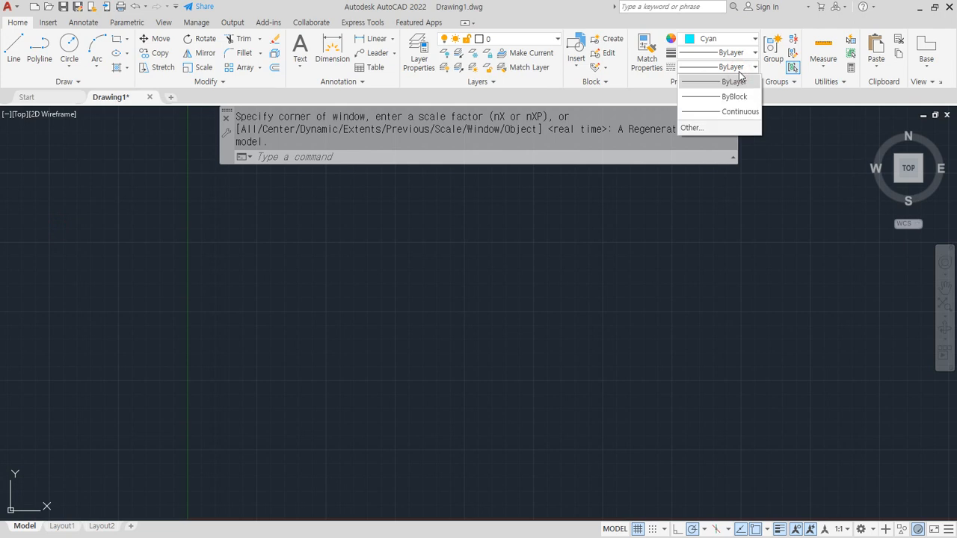
pyautogui.click(729, 66)
pyautogui.click(732, 42)
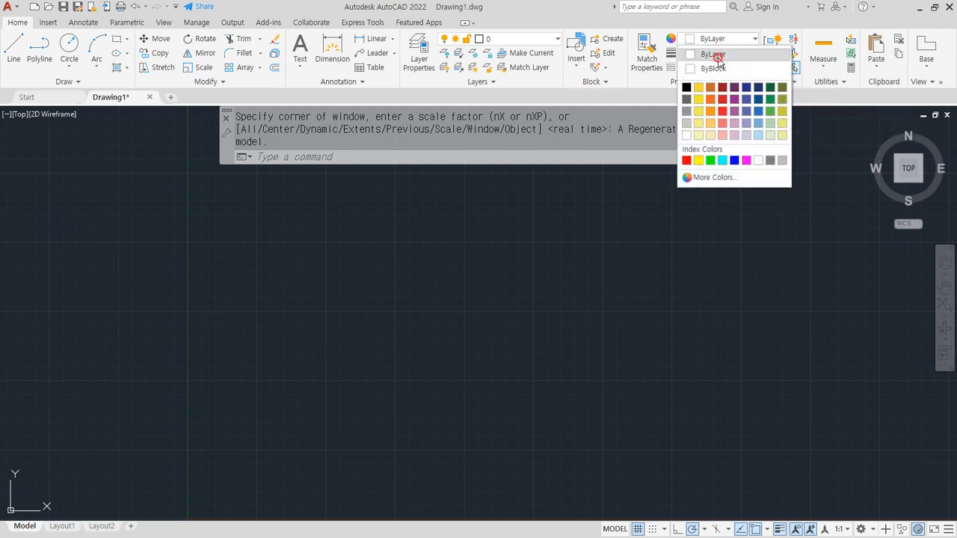
pyautogui.click(715, 56)
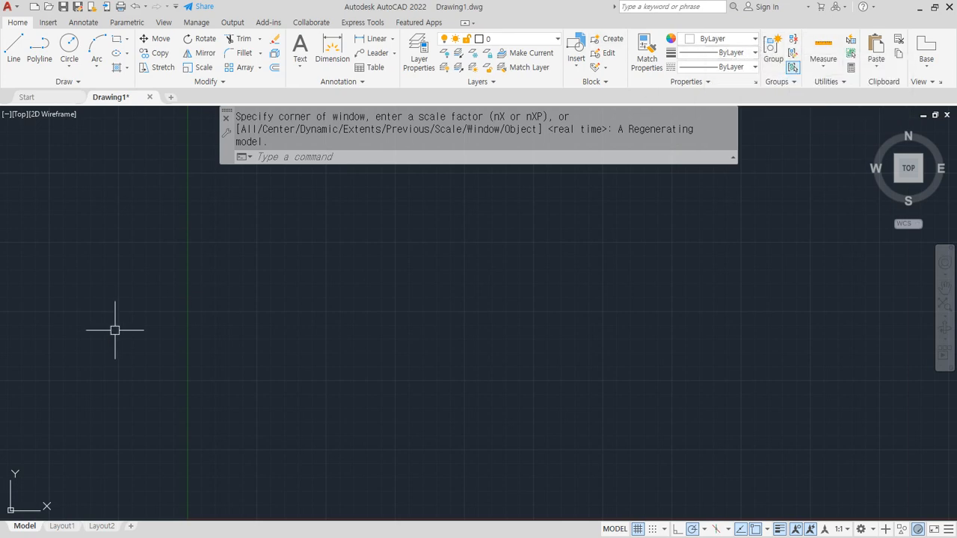
# Switch to Notepad, review the color(색상) notes, and temporarily underline "256개" in the 8bit index color line
pyautogui.hotkey('alt', 'Tab')
pyautogui.scroll(3, 346, 334)
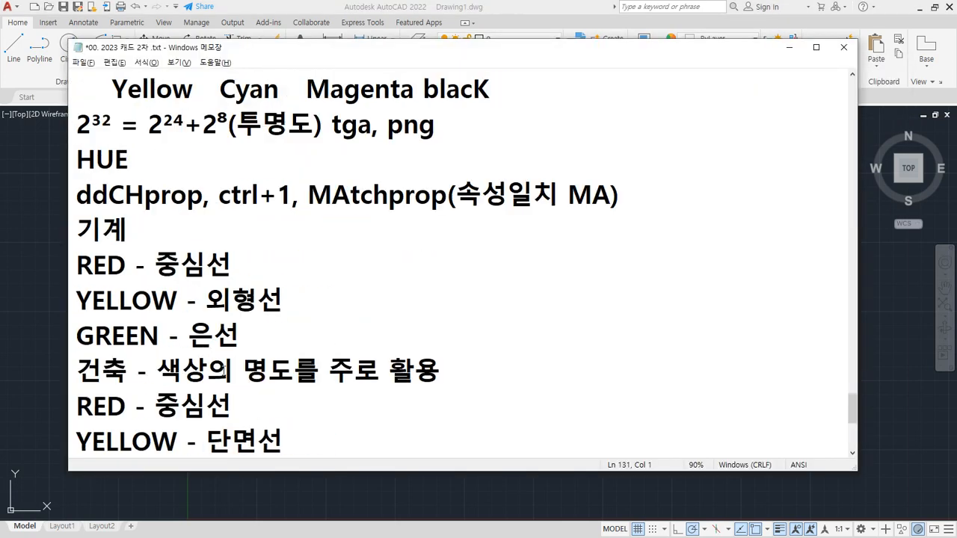
pyautogui.scroll(2, 346, 334)
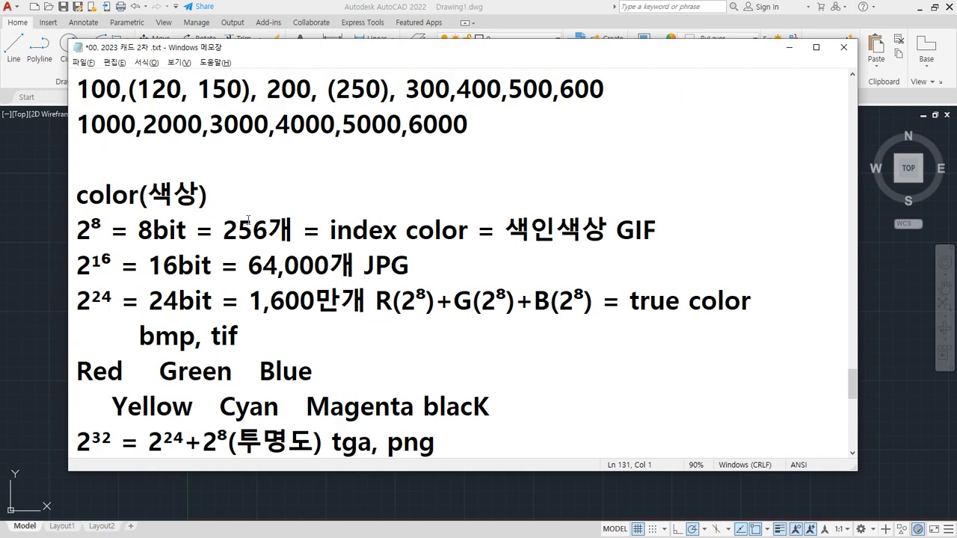
pyautogui.moveTo(226, 241); pyautogui.dragTo(302, 242)
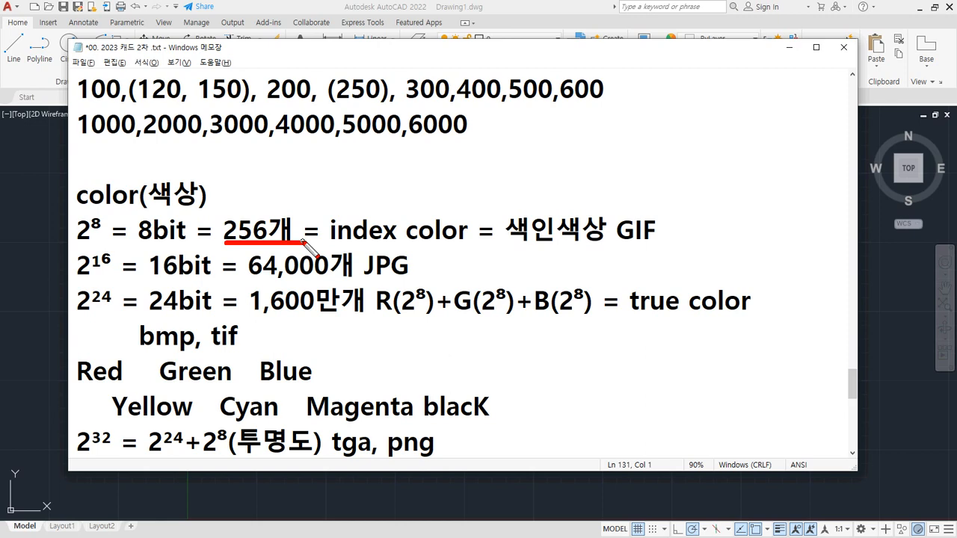
pyautogui.press('Escape')
# Return to AutoCAD and open the color selection dialog with the COLOR command
pyautogui.click(535, 4)
pyautogui.write('COLOR')
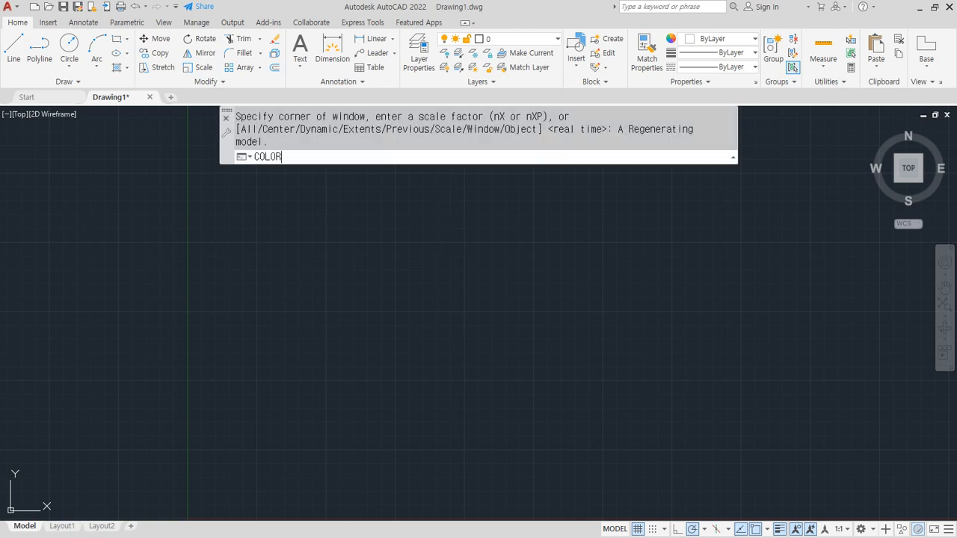
pyautogui.press('Return')
# Try the standard index colors 1 through 9 one after another, from red to light gray
pyautogui.click(384, 300)
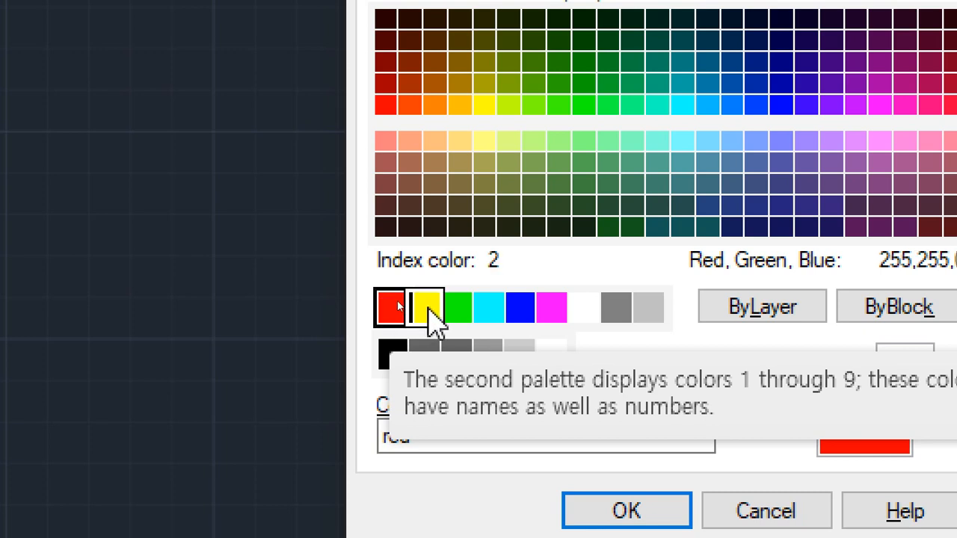
pyautogui.click(402, 301)
pyautogui.click(458, 307)
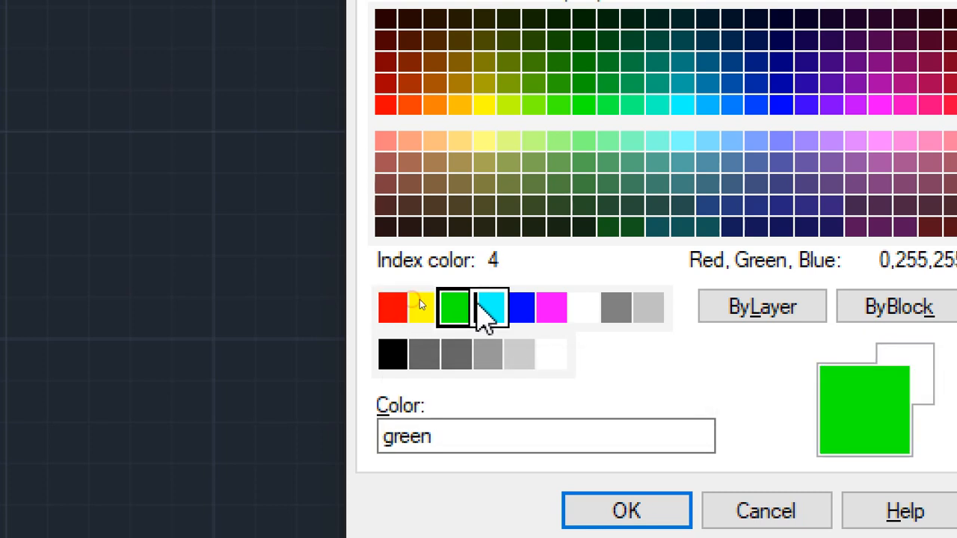
pyautogui.click(490, 306)
pyautogui.click(519, 307)
pyautogui.click(555, 308)
pyautogui.click(585, 310)
pyautogui.click(620, 310)
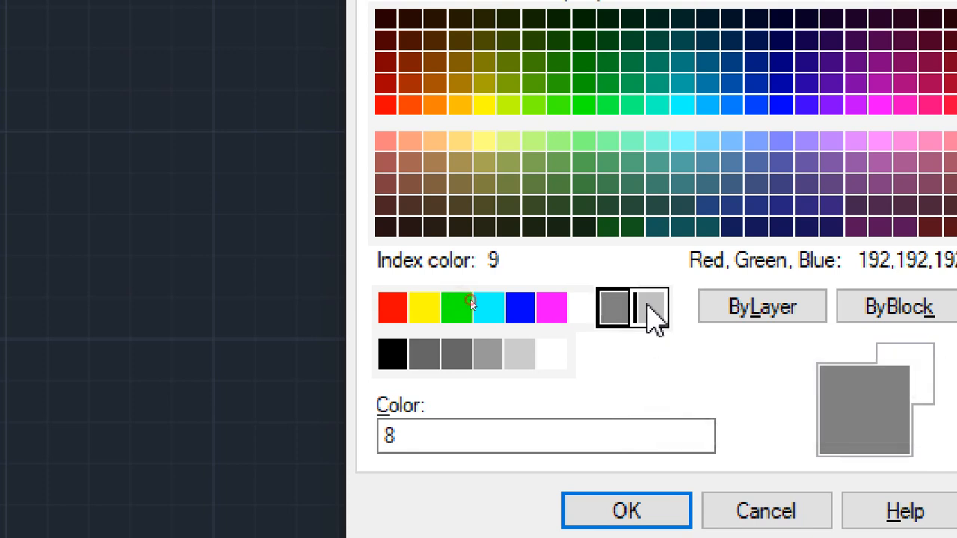
pyautogui.click(649, 314)
# Try index colors 10, 20 and 30 from the full color palette
pyautogui.click(385, 106)
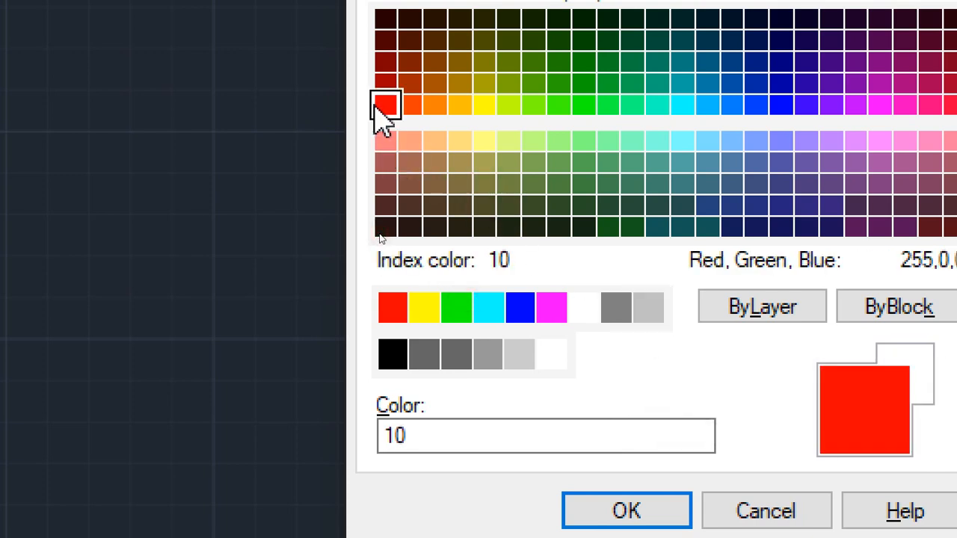
pyautogui.click(410, 107)
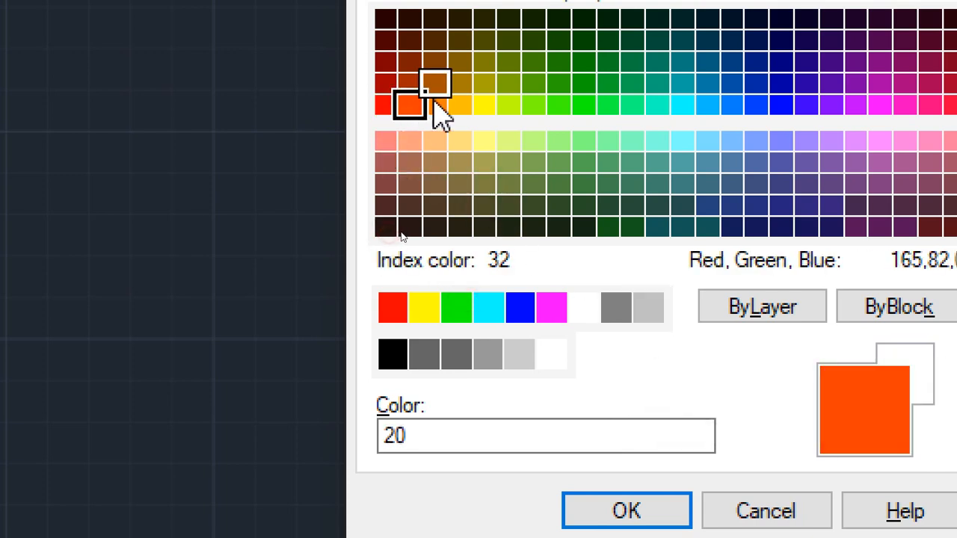
pyautogui.click(436, 87)
pyautogui.click(435, 107)
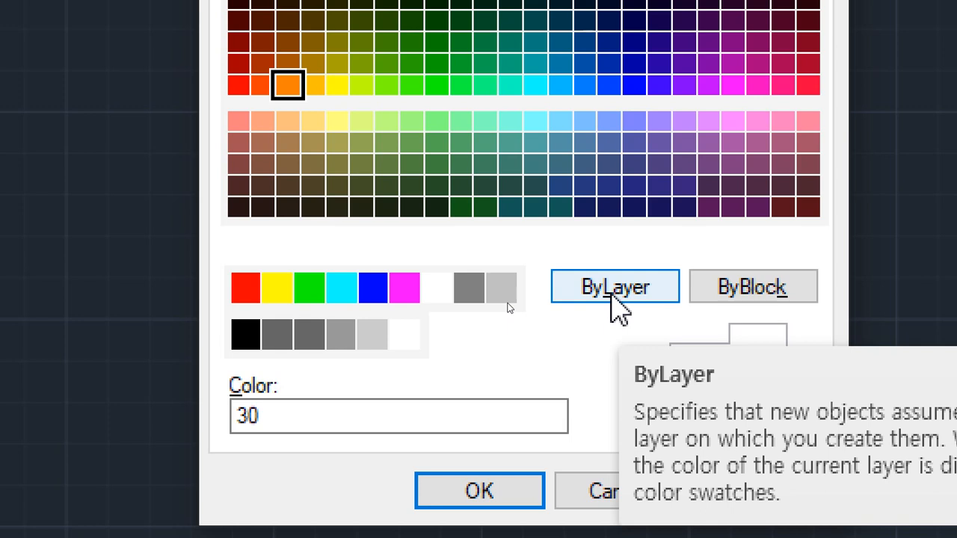
# Set the current color to ByLayer in the color dialog and accept it
pyautogui.click(615, 288)
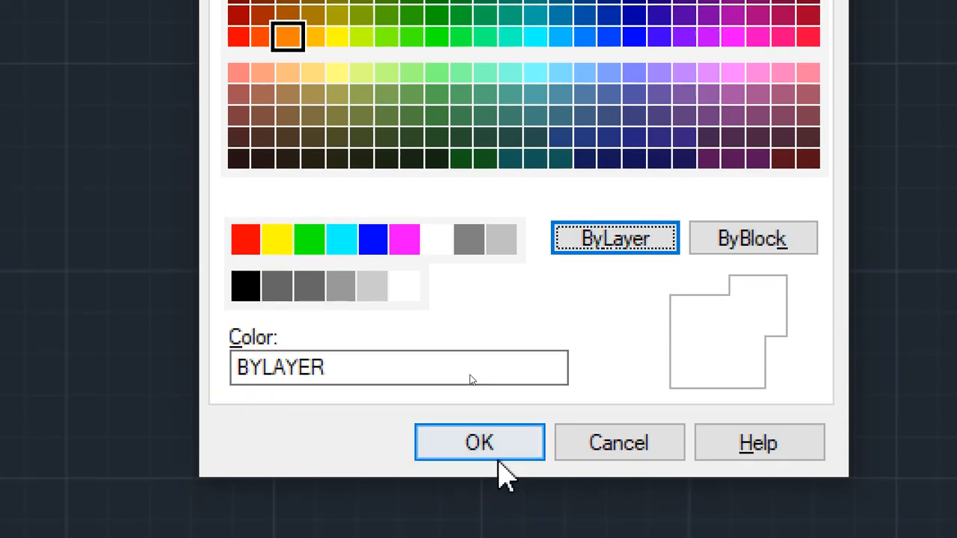
pyautogui.click(496, 495)
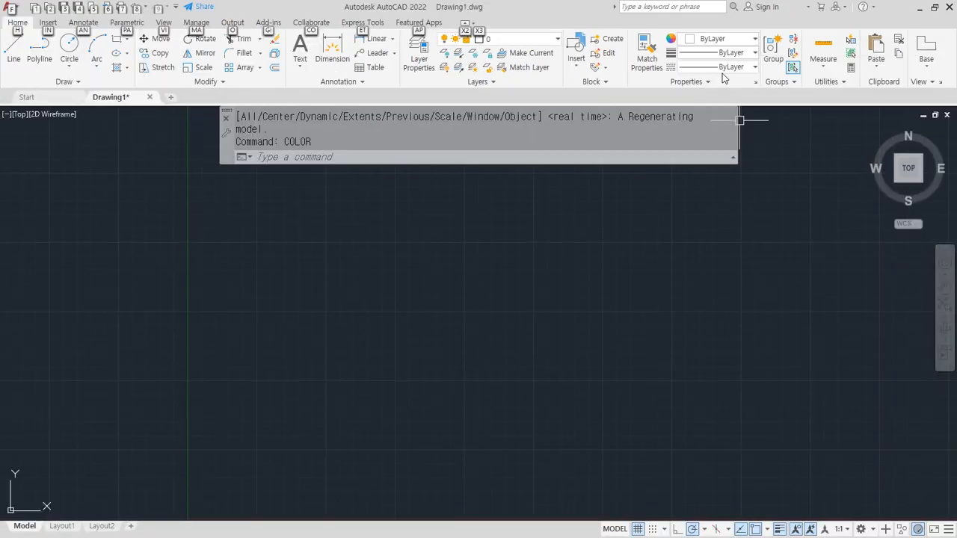
pyautogui.press('Escape')
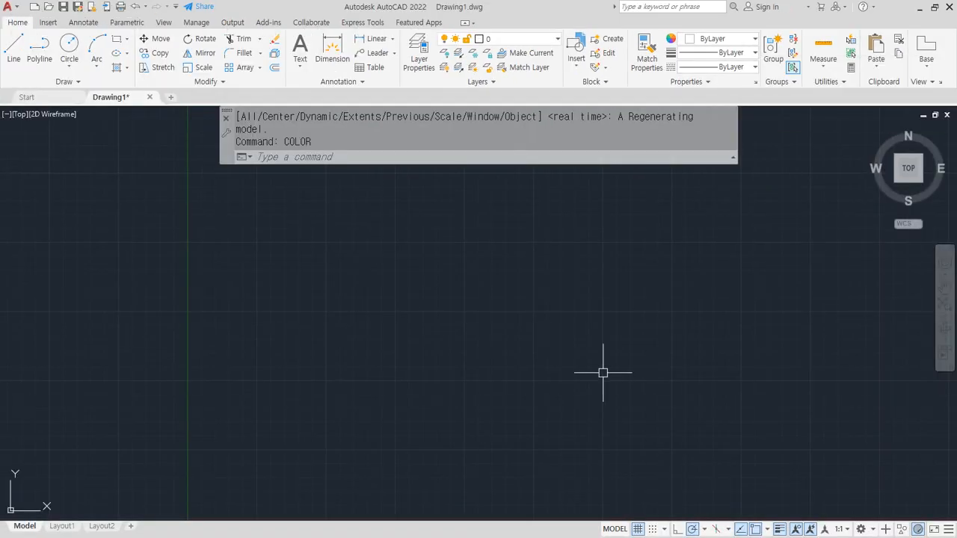
# Open the Linetype Manager with the LT command and select ByLayer, ByBlock and Continuous in turn
pyautogui.write('lt')
pyautogui.press('Return')
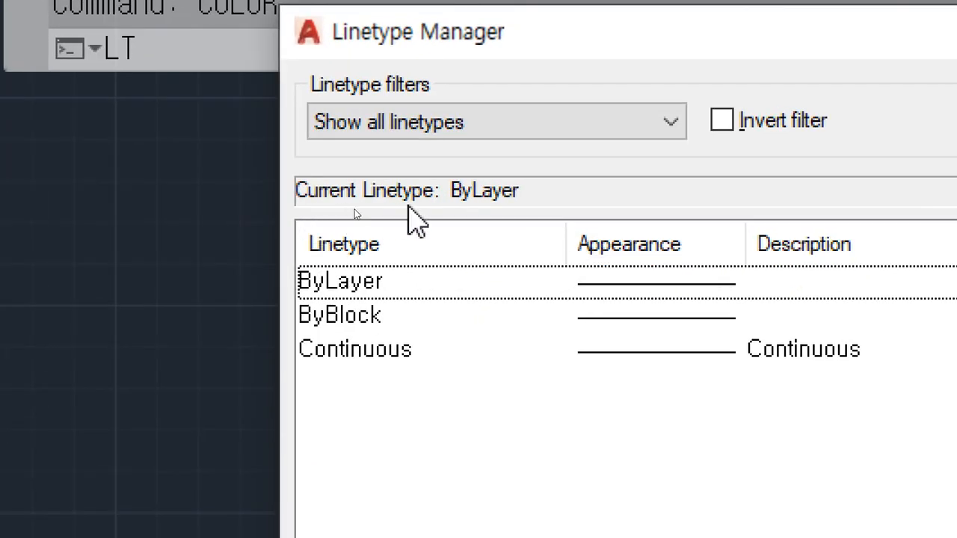
pyautogui.click(386, 293)
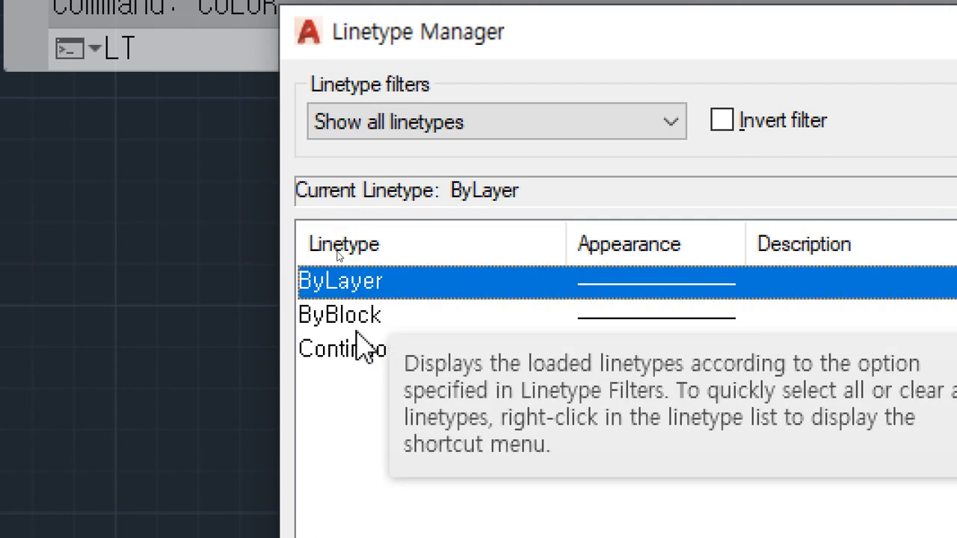
pyautogui.click(364, 314)
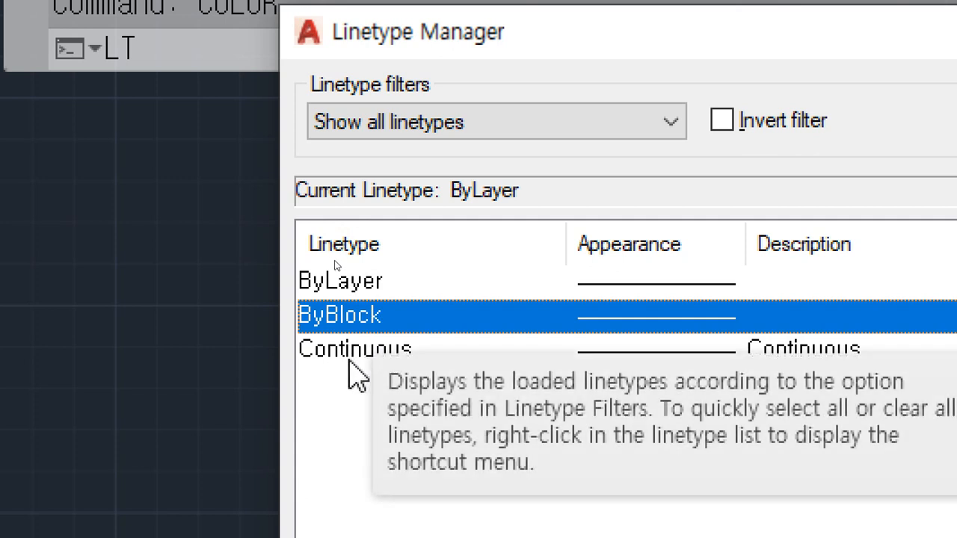
pyautogui.click(355, 348)
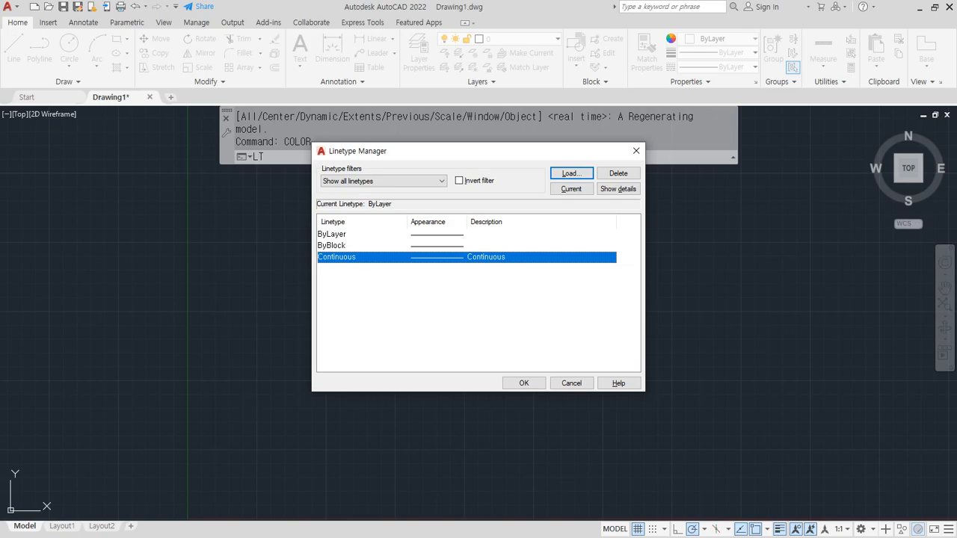
# Switch to the Notepad notes and add the lines 가는실선 and 굵은실선 below LineType
pyautogui.hotkey('alt', 'Tab')
pyautogui.scroll(-6, 333, 399)
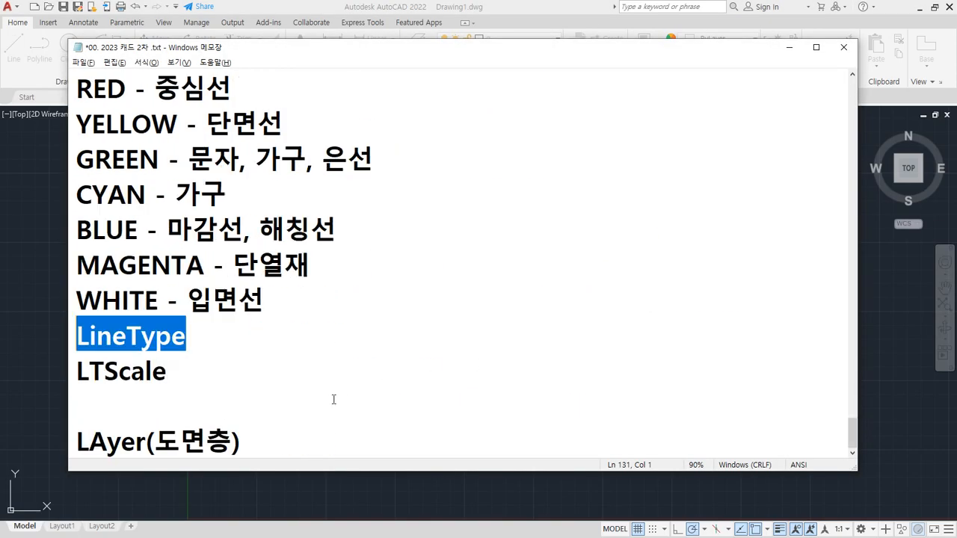
pyautogui.click(241, 348)
pyautogui.press('Return')
pyautogui.write('가는실선')
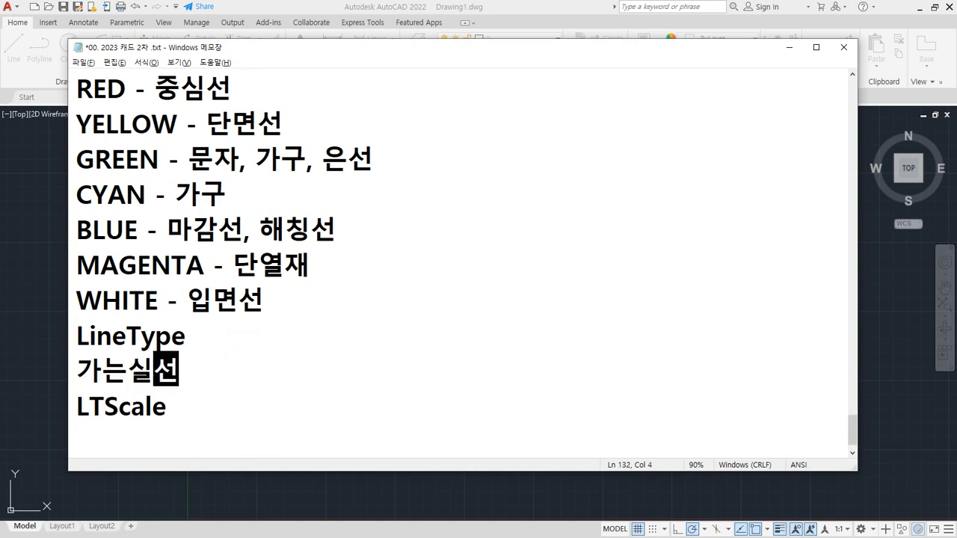
pyautogui.press('Return')
pyautogui.write('굵ㅇ은실선')
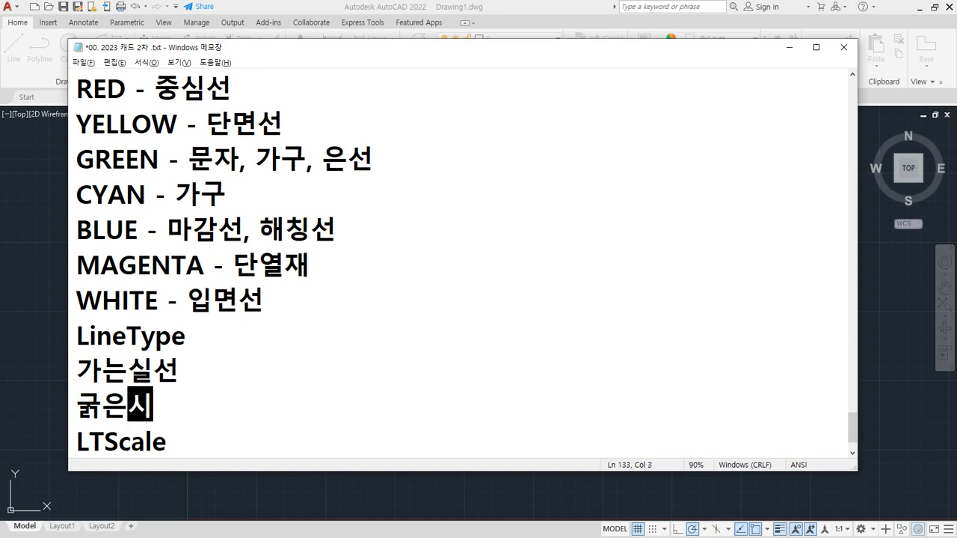
# Continue the linetype list with 파선, 일점쇄선 and 이점쇄선 on separate lines
pyautogui.press('Return')
pyautogui.write('파선')
pyautogui.press('Return')
pyautogui.write('일점쇄선')
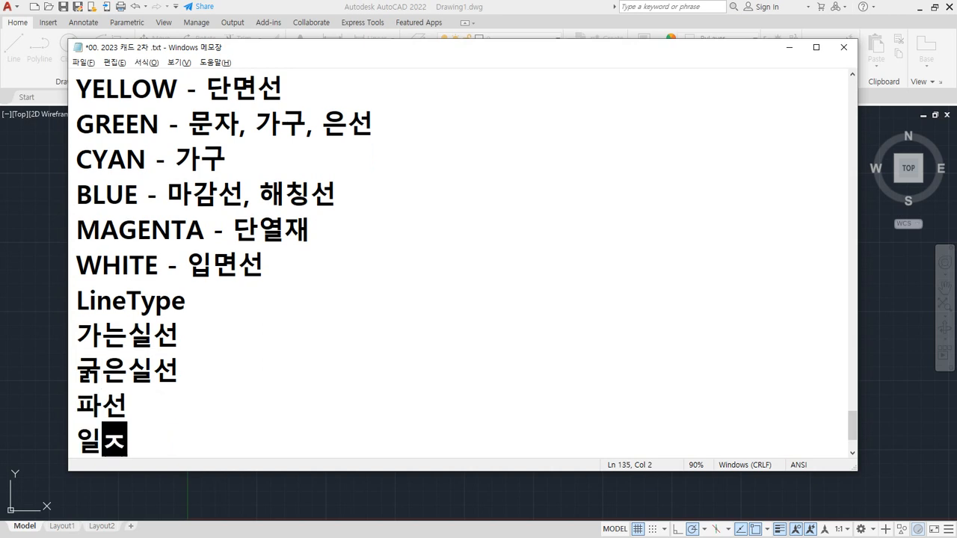
pyautogui.press('Return')
pyautogui.write('이점쇄선')
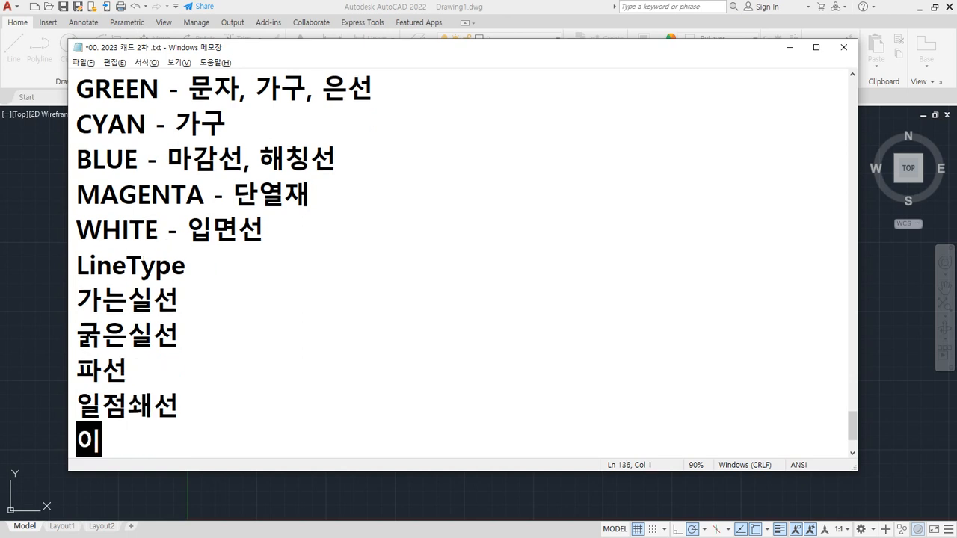
# Note the line widths: 0.1 for 가는실선, 0.5 for 굵은실선, 0.3 for 파선 and 0.1 for 일점쇄선
pyautogui.press('Up')
pyautogui.press('Up')
pyautogui.press('Up')
pyautogui.press('Up')
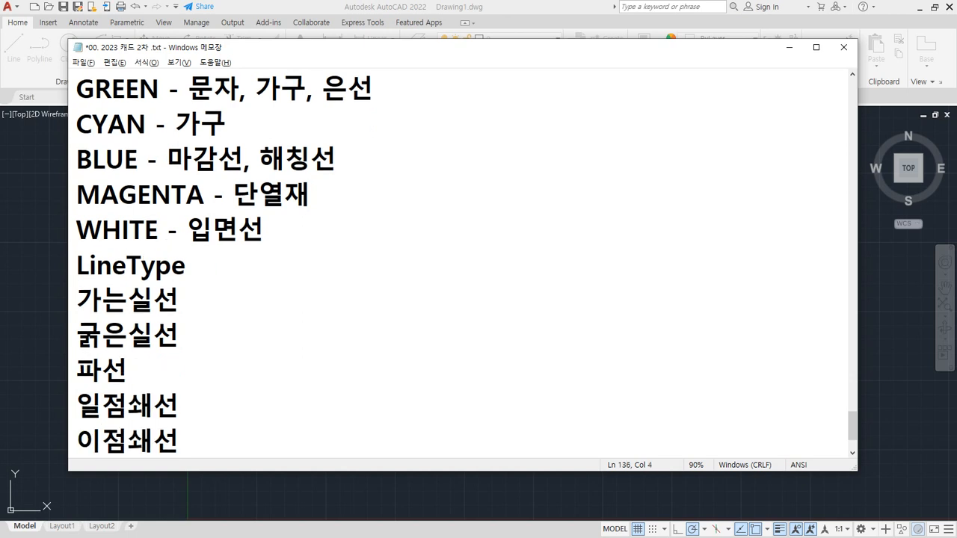
pyautogui.write('01')
pyautogui.press('BackSpace')
pyautogui.write('.1')
pyautogui.press('Down')
pyautogui.write('0.5')
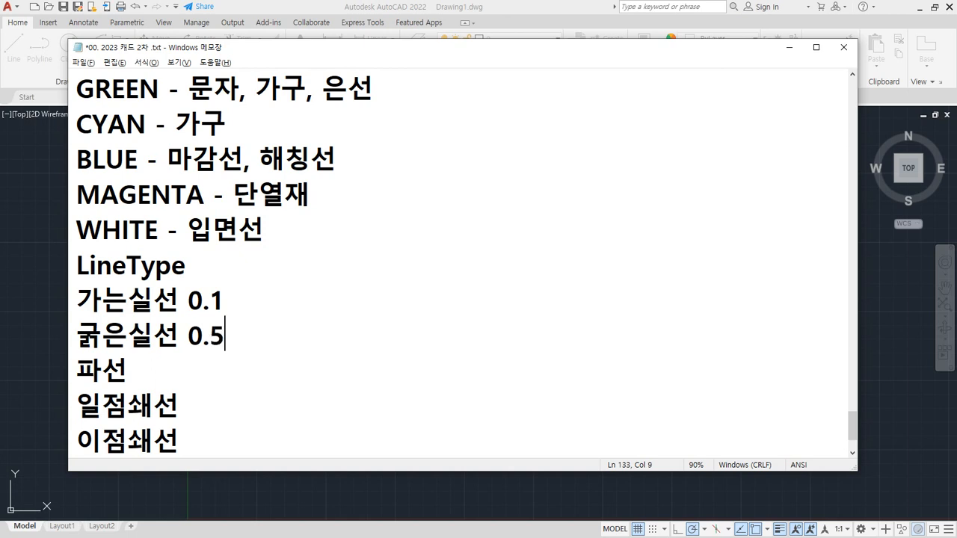
pyautogui.press('Down')
pyautogui.write('0.3')
pyautogui.press('Down')
pyautogui.write('0.1')
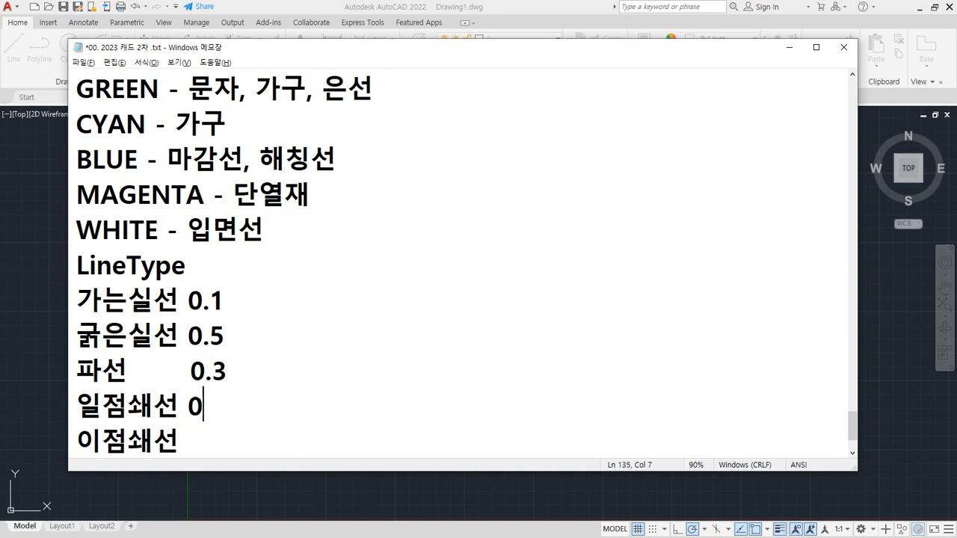
# Add the usage note 물체의 외형이나 단면 after the 굵은실선 width
pyautogui.press('Down')
pyautogui.press('Up')
pyautogui.press('Up')
pyautogui.press('Up')
pyautogui.press('Up')
pyautogui.press('End')
pyautogui.press('Down')
pyautogui.write('물체')
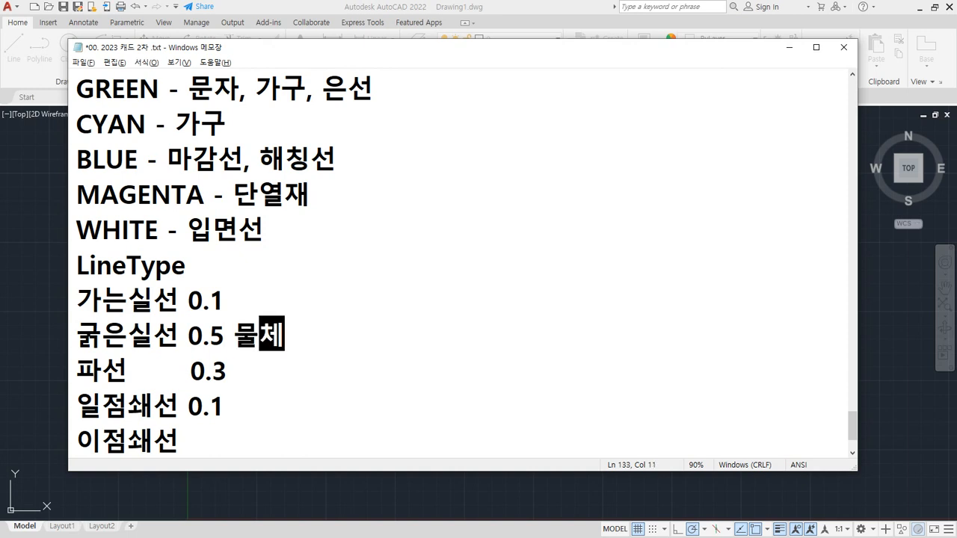
pyautogui.write('의 외형이나 ㄷ')
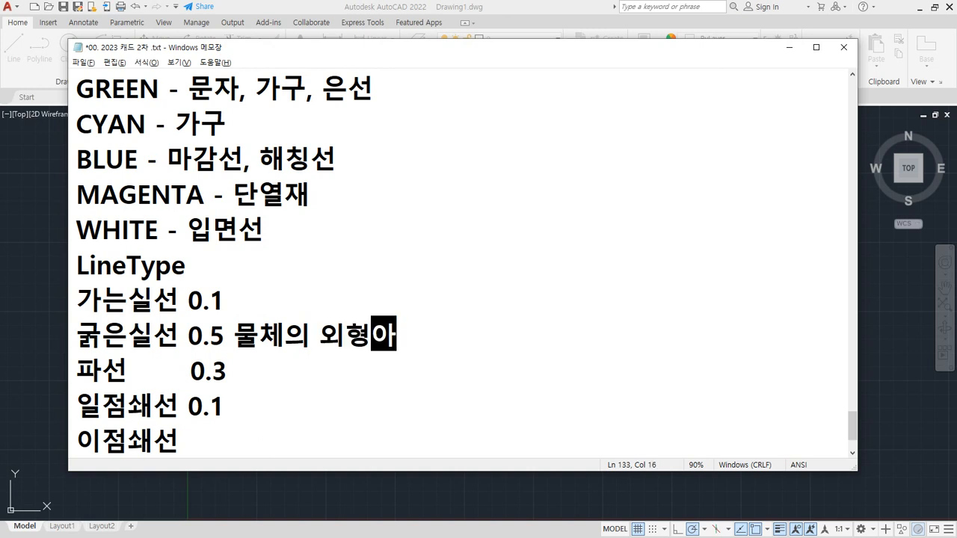
pyautogui.write('단면')
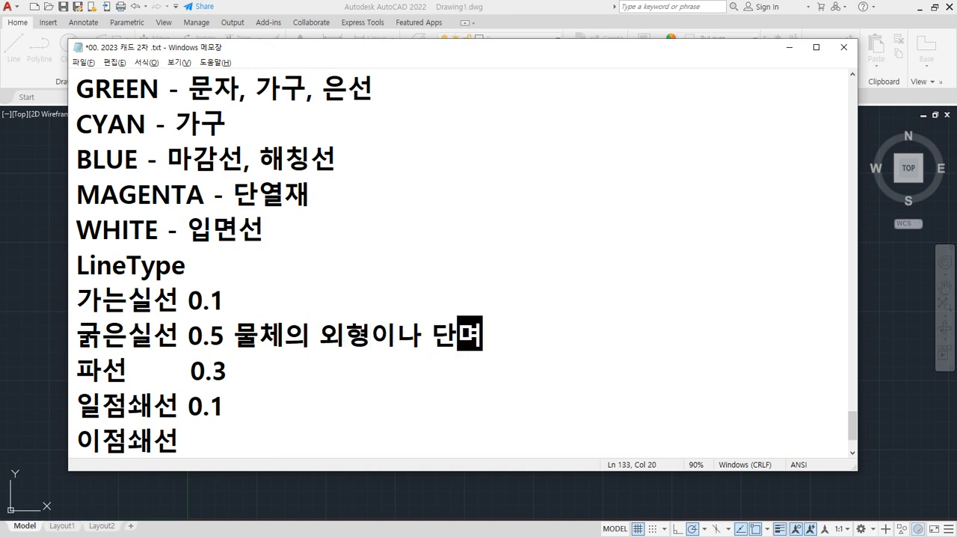
# Add the usage notes 물체의 숨은부분 to the 파선 line and 물체의 중심선 to the 일점쇄선 line
pyautogui.press('Down')
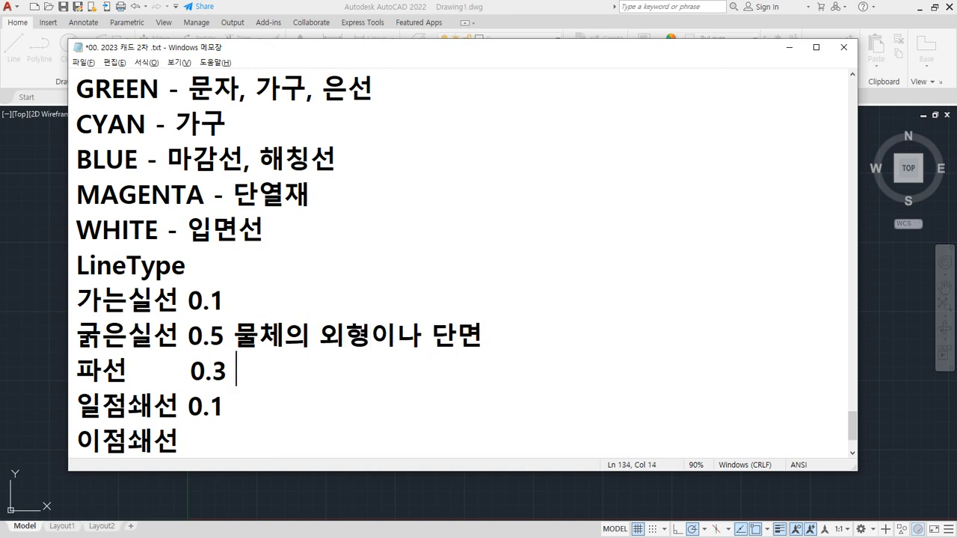
pyautogui.write('물체의 숨')
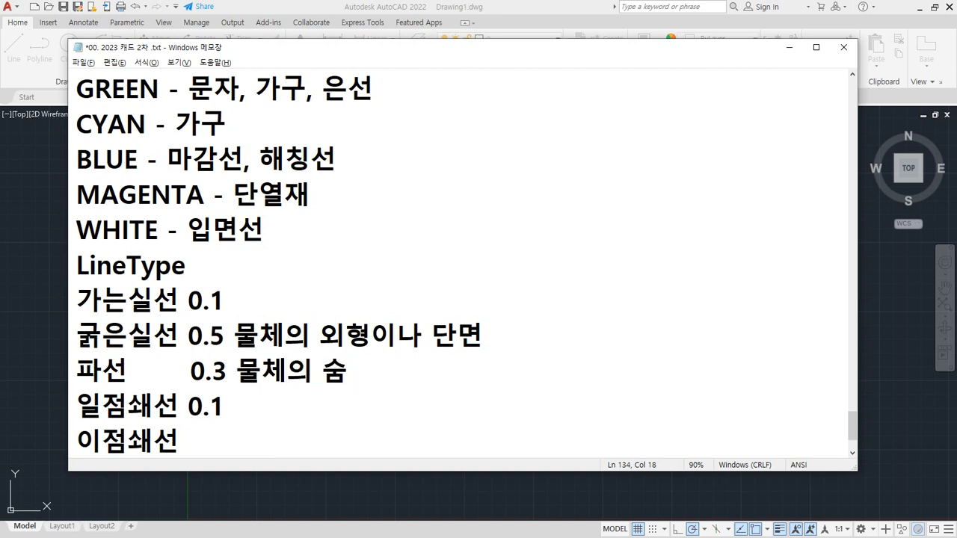
pyautogui.write('ㅇ은부분')
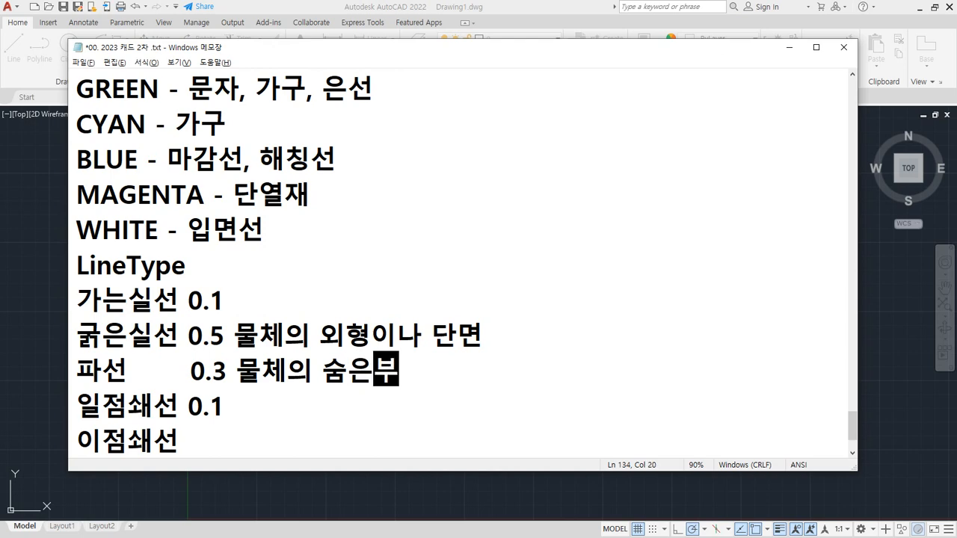
pyautogui.press('Down')
pyautogui.write('물체의 ㅈ')
pyautogui.write('중시')
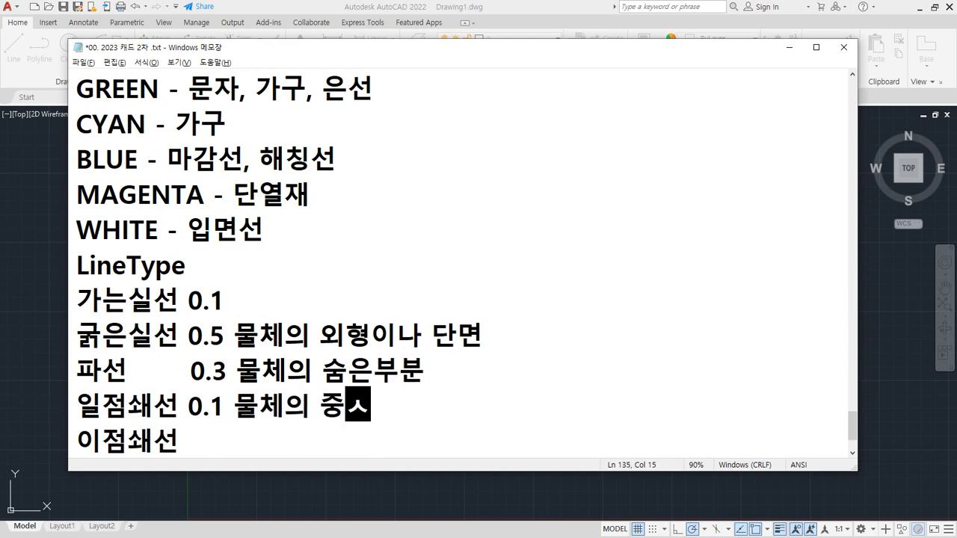
pyautogui.write('심선')
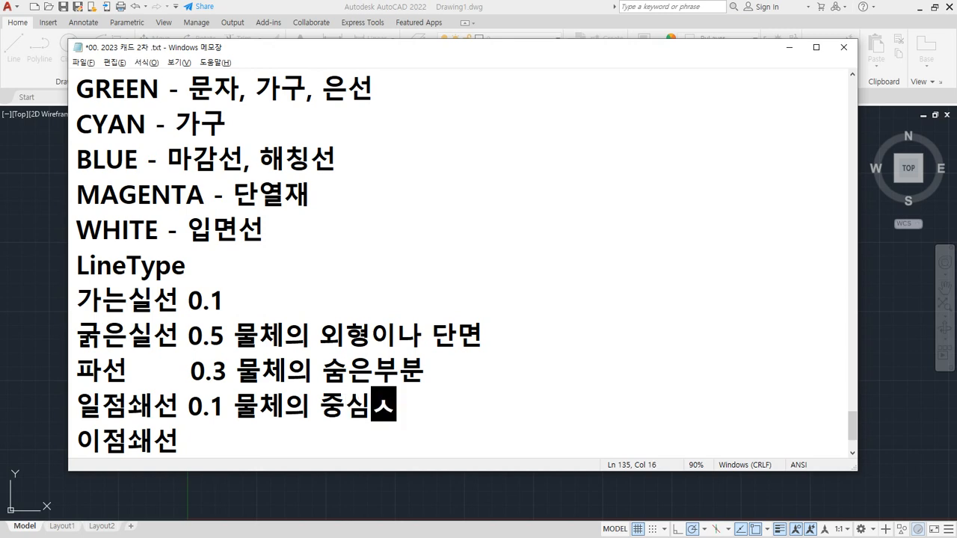
# Add the usage note 그외 나머지 to the 가는실선 line and remove the extra space before it
pyautogui.press('Up')
pyautogui.press('Up')
pyautogui.press('Up')
pyautogui.write('그오')
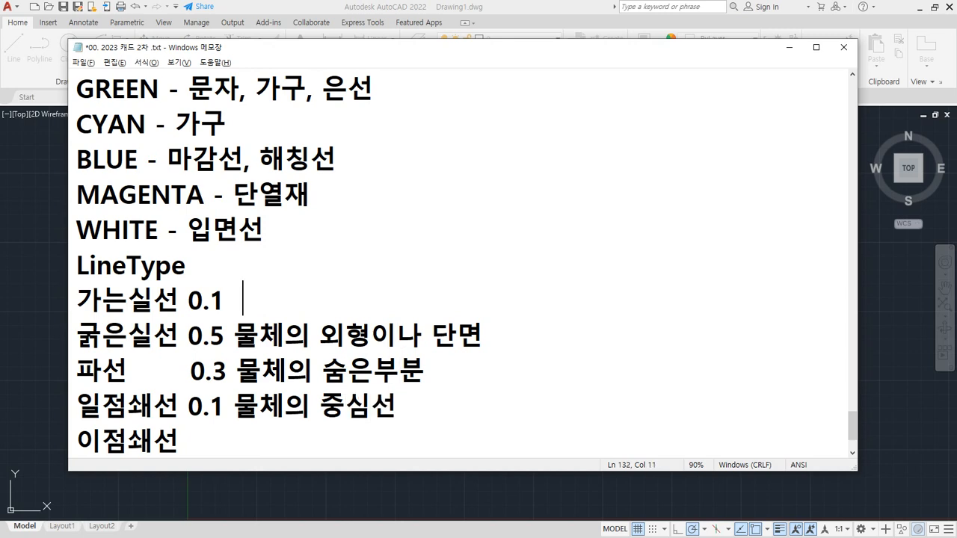
pyautogui.write('외 나머지')
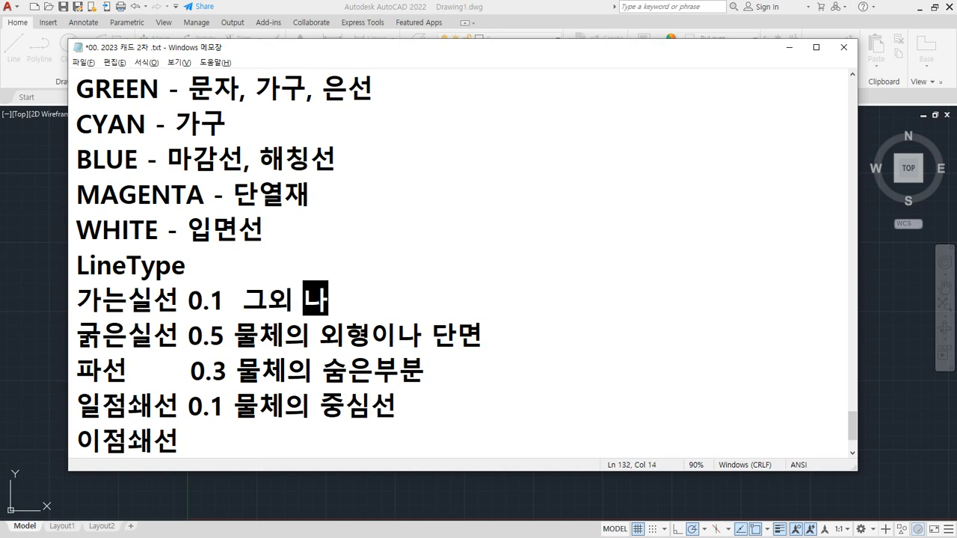
pyautogui.press('Left')
pyautogui.press('Left')
pyautogui.press('Left')
pyautogui.press('Left')
pyautogui.press('Left')
pyautogui.press('Left')
pyautogui.press('Left')
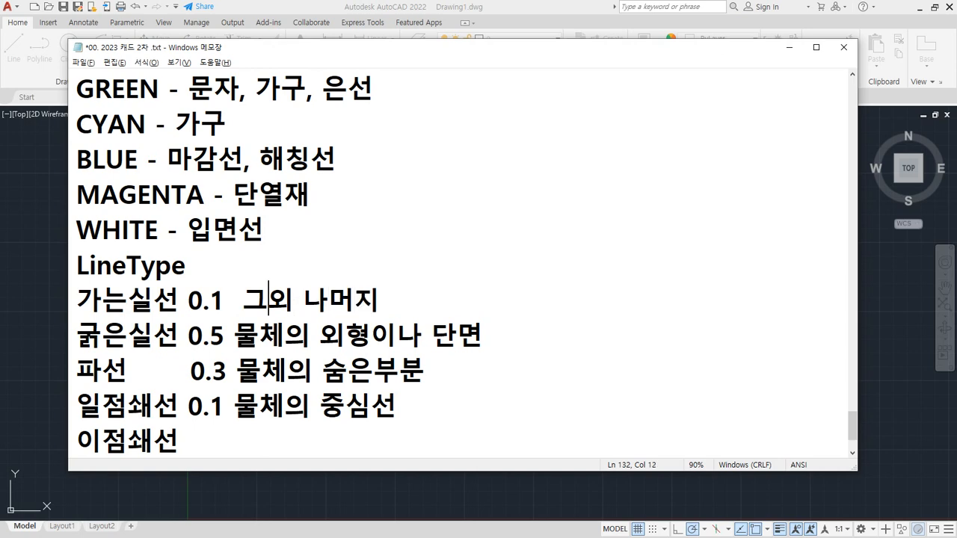
pyautogui.press('BackSpace')
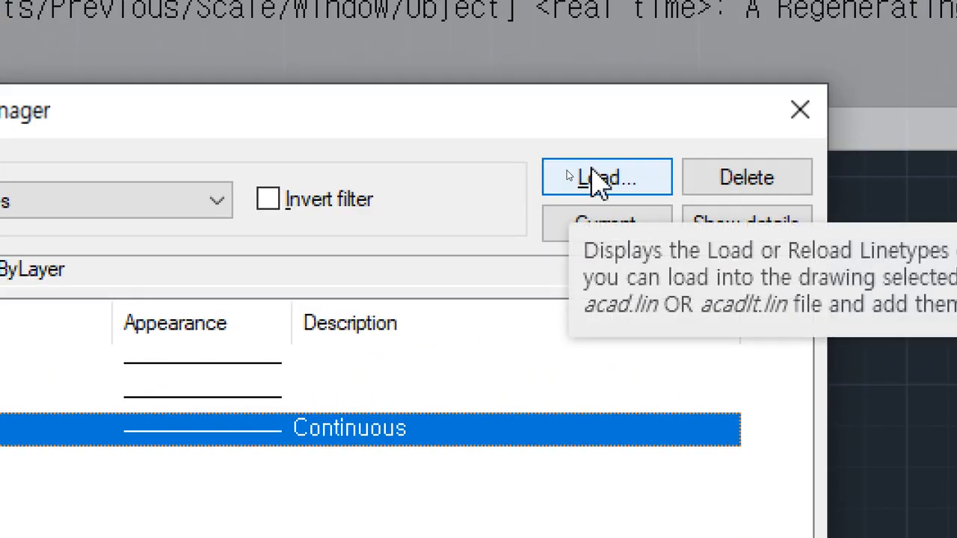
# Return to AutoCAD's Linetype Manager and load the BATTING linetype from acadiso.lin
pyautogui.click(565, 173)
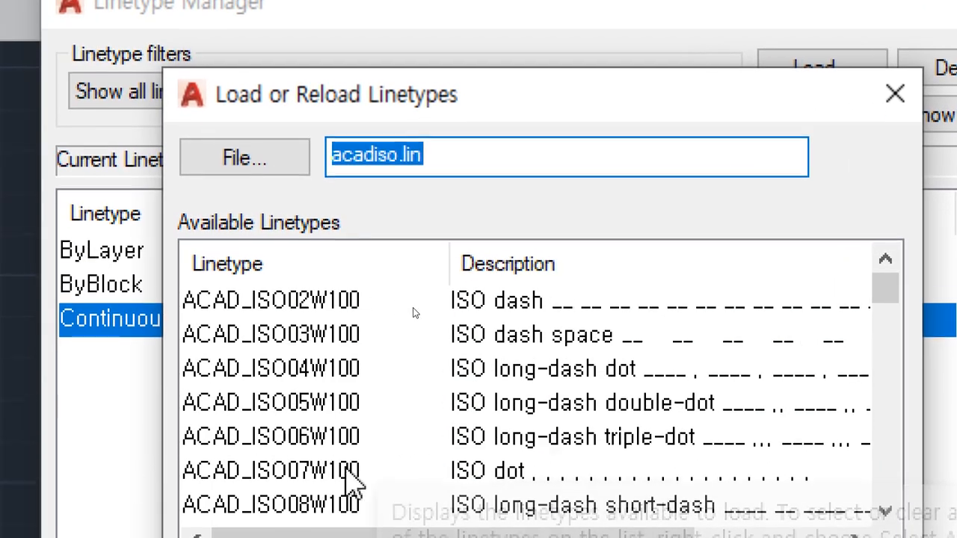
pyautogui.click(298, 408)
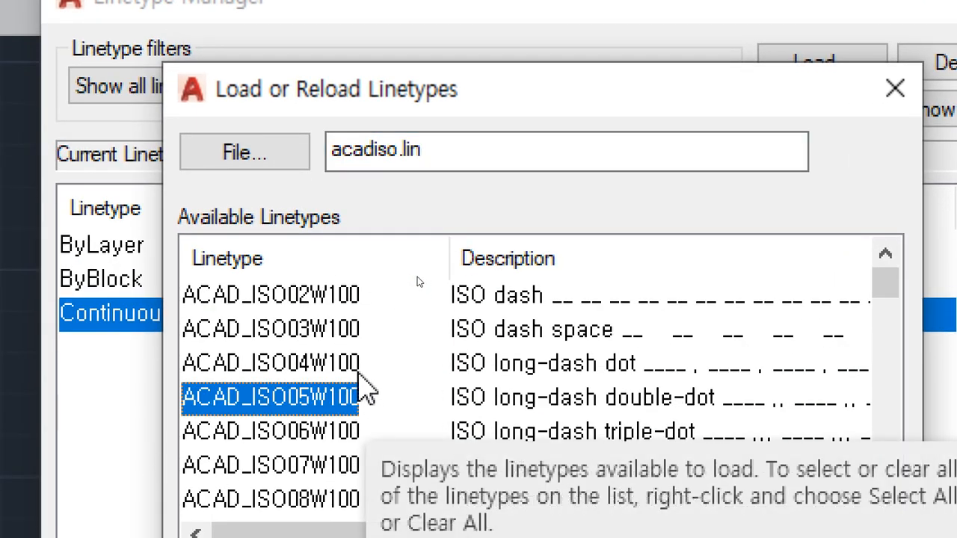
pyautogui.scroll(-4, 362, 393)
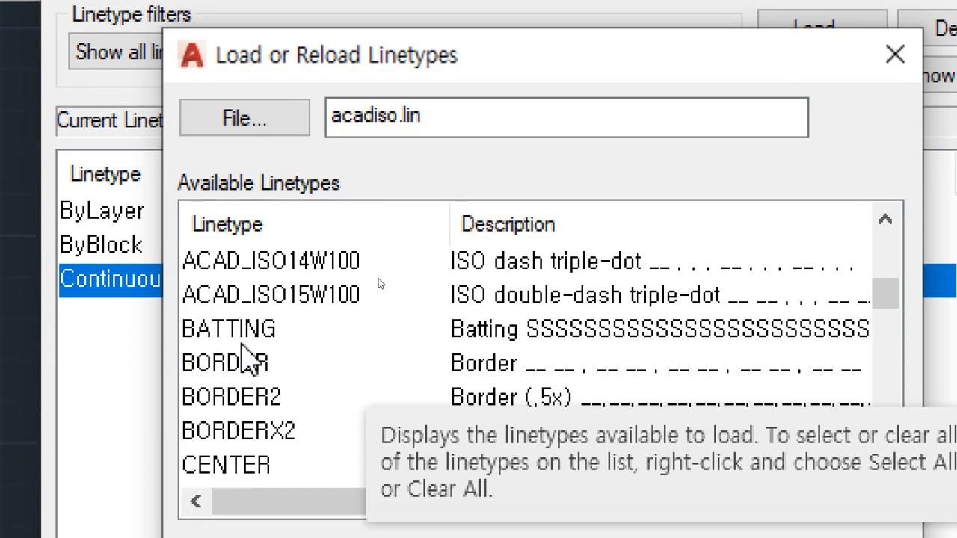
pyautogui.click(242, 369)
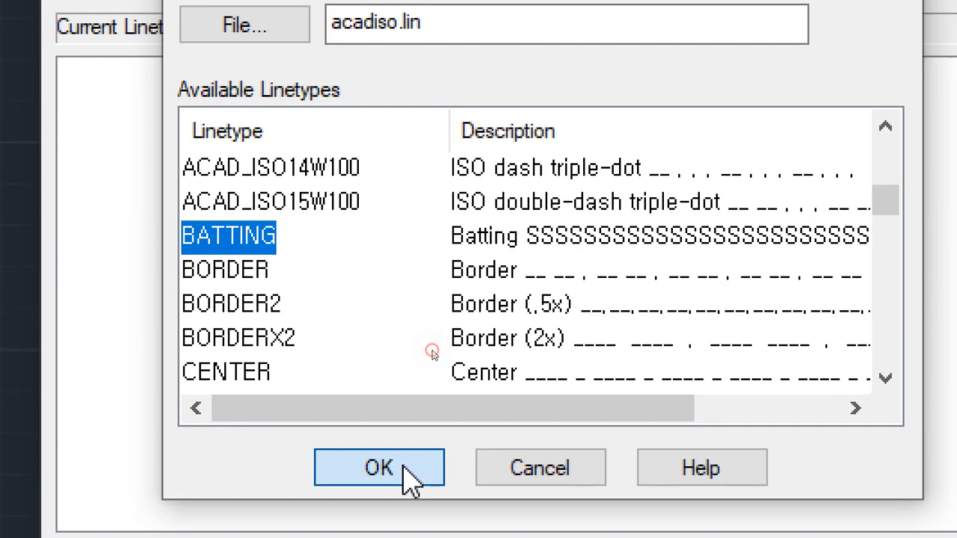
pyautogui.click(379, 468)
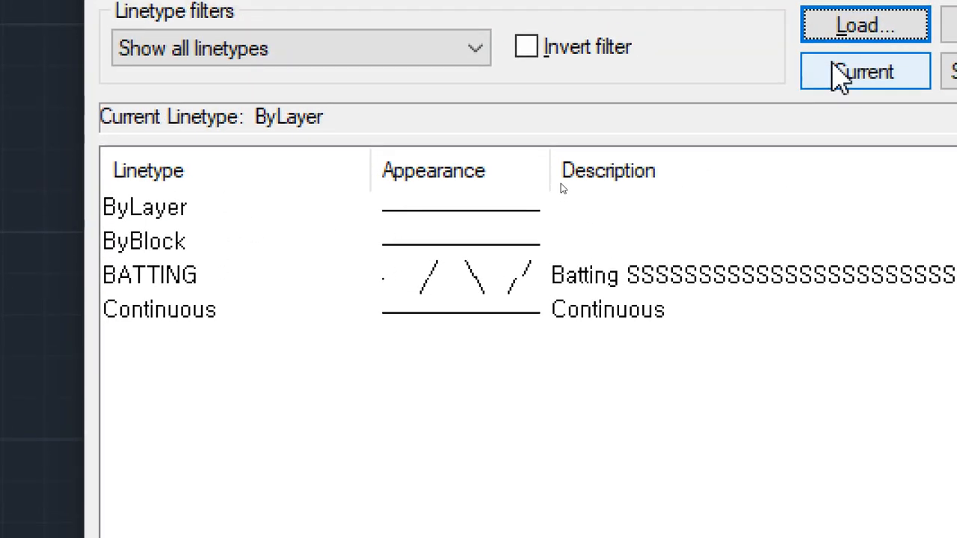
# Load the CENTER linetype from acadiso.lin into the drawing
pyautogui.click(837, 69)
pyautogui.click(369, 396)
pyautogui.press('c')
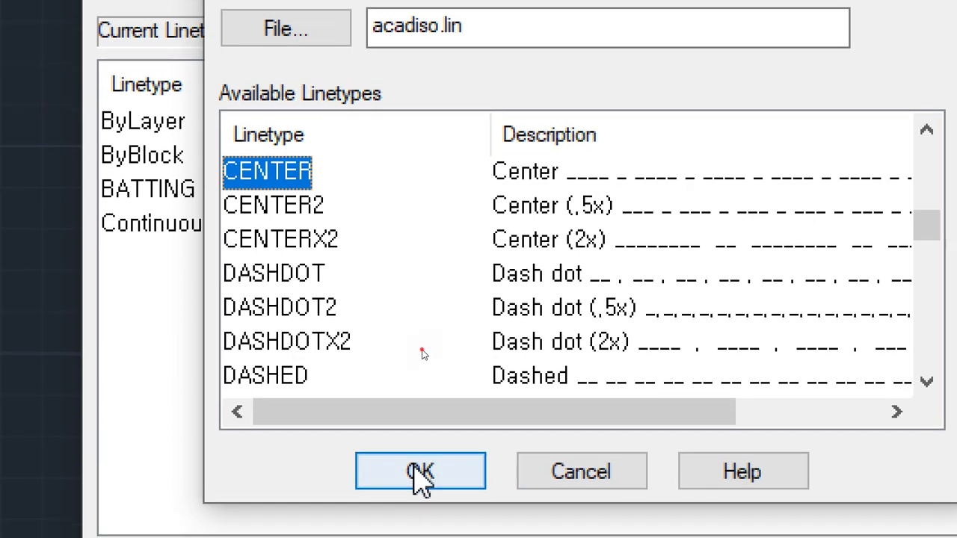
pyautogui.click(418, 485)
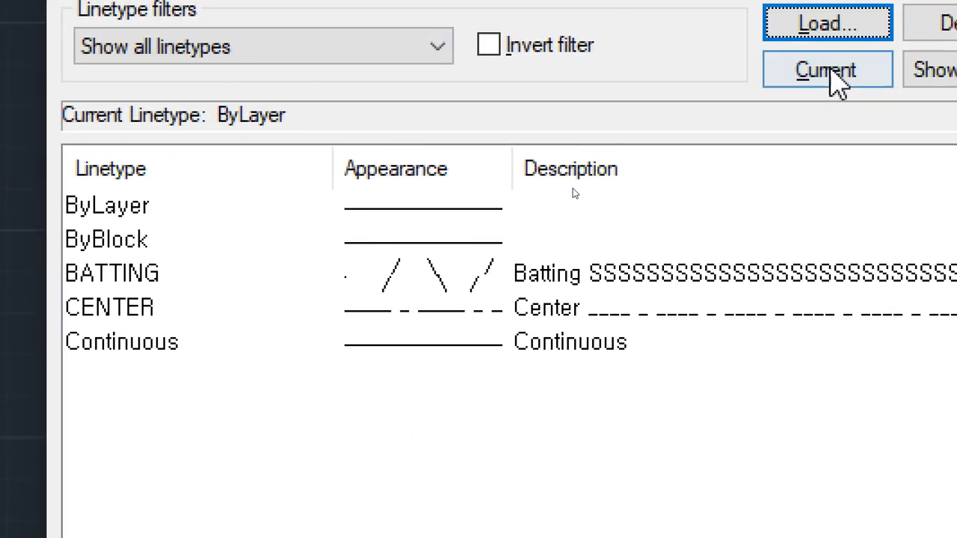
# Load the HIDDEN linetype from acadiso.lin into the drawing
pyautogui.click(859, 0)
pyautogui.click(264, 365)
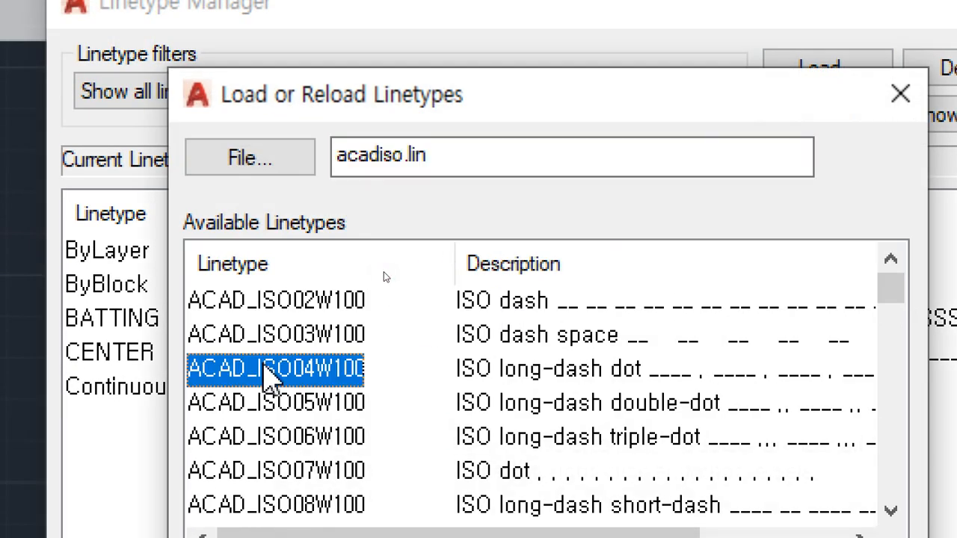
pyautogui.press('h')
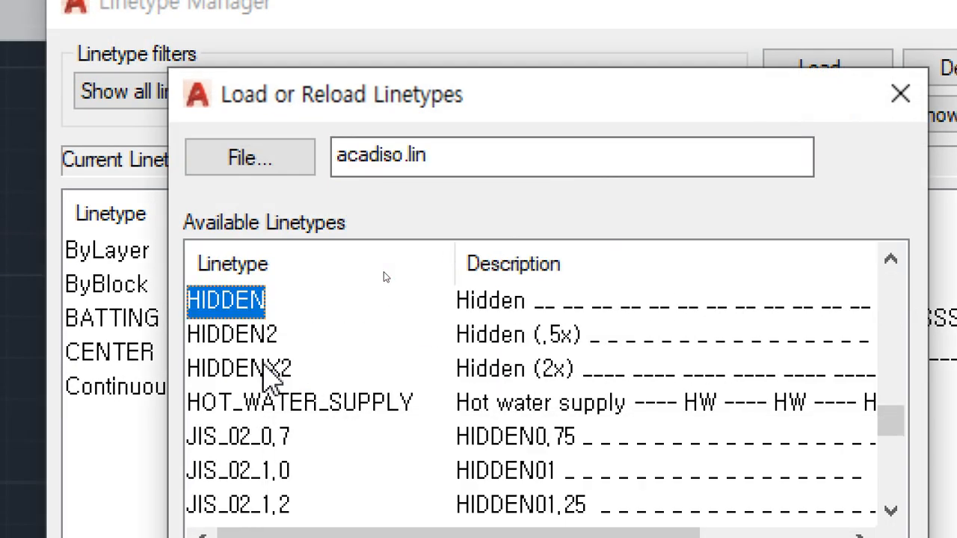
pyautogui.doubleClick(245, 300)
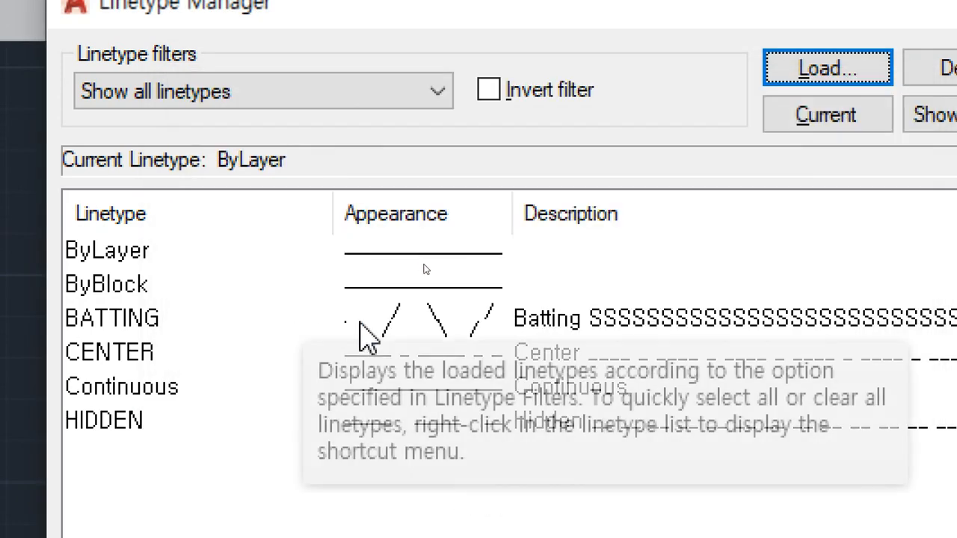
# Load the PHANTOM linetype from acadiso.lin into the drawing
pyautogui.click(798, 81)
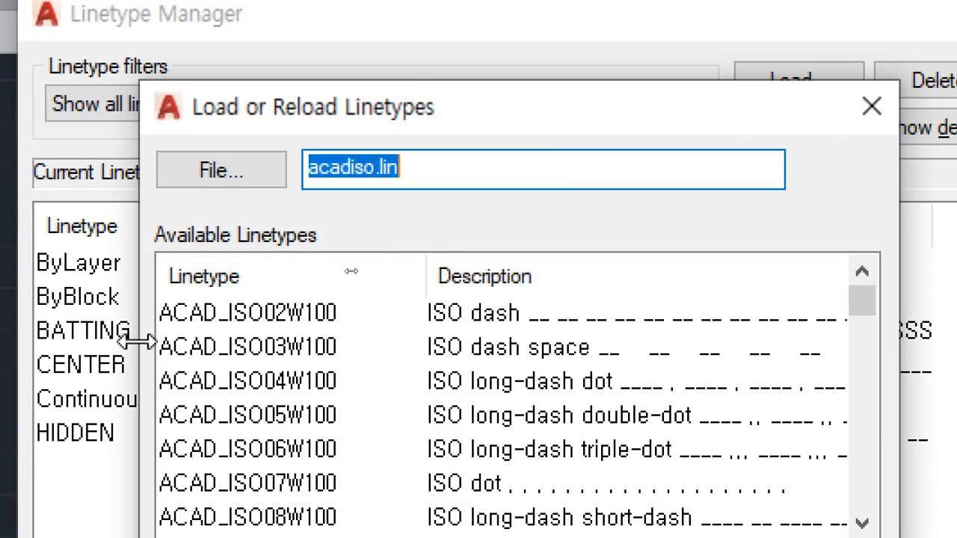
pyautogui.click(217, 382)
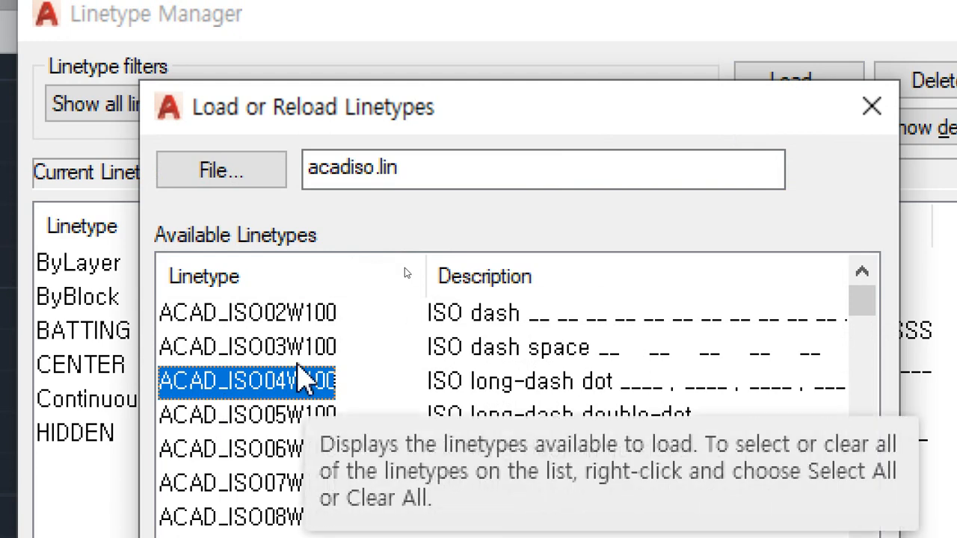
pyautogui.press('p')
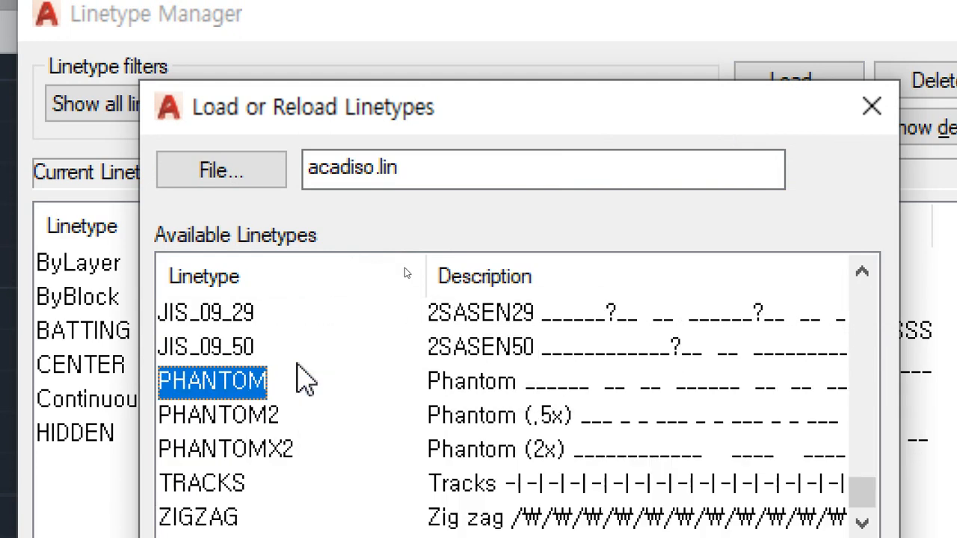
pyautogui.press('Return')
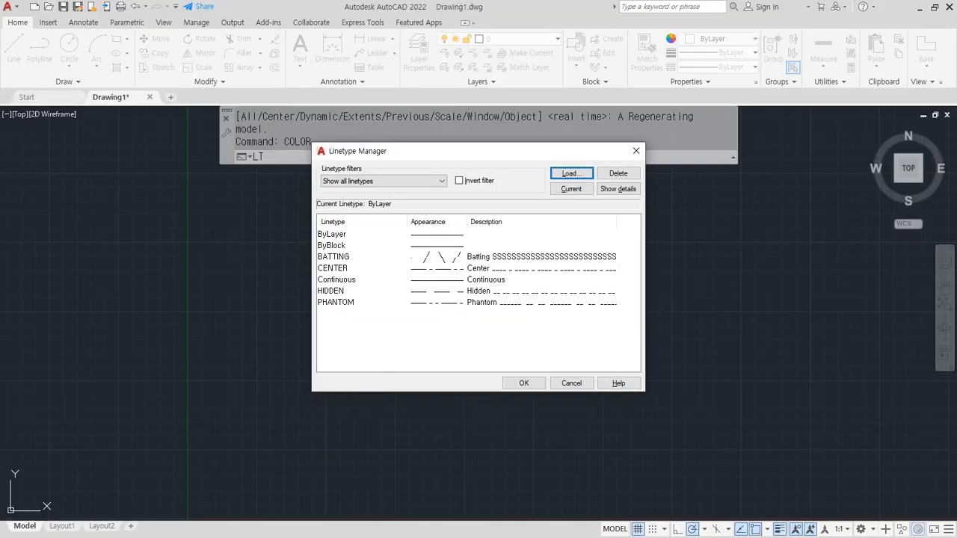
# Make CENTER the current linetype and accept the Linetype Manager settings
pyautogui.click(423, 143)
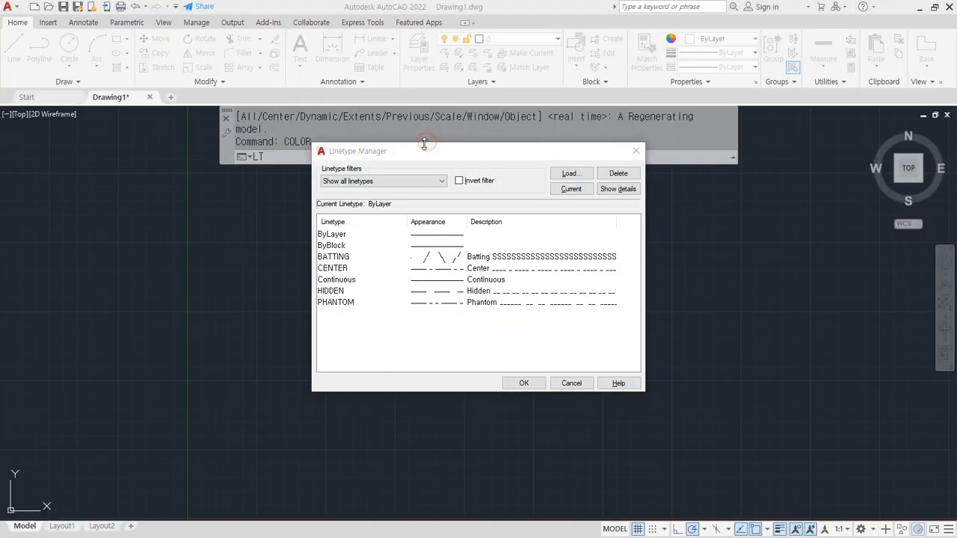
pyautogui.click(338, 271)
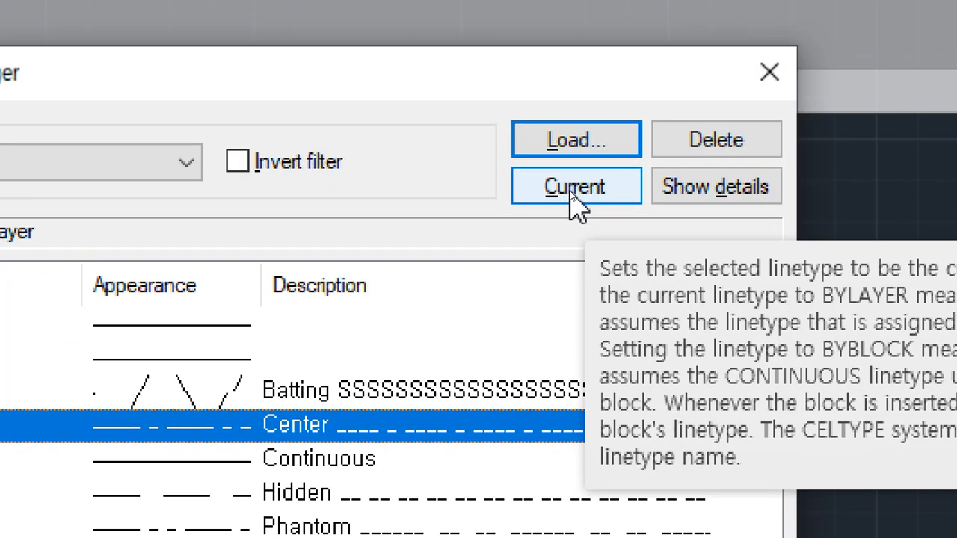
pyautogui.click(571, 189)
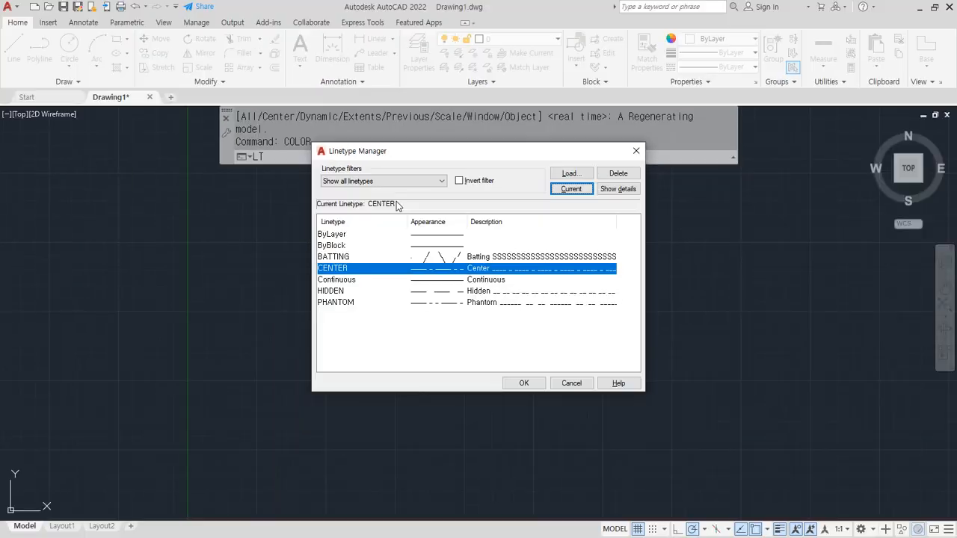
pyautogui.click(522, 383)
# Draw a horizontal line across the middle of the view using the CENTER linetype
pyautogui.write('l')
pyautogui.press('Return')
pyautogui.click(264, 349)
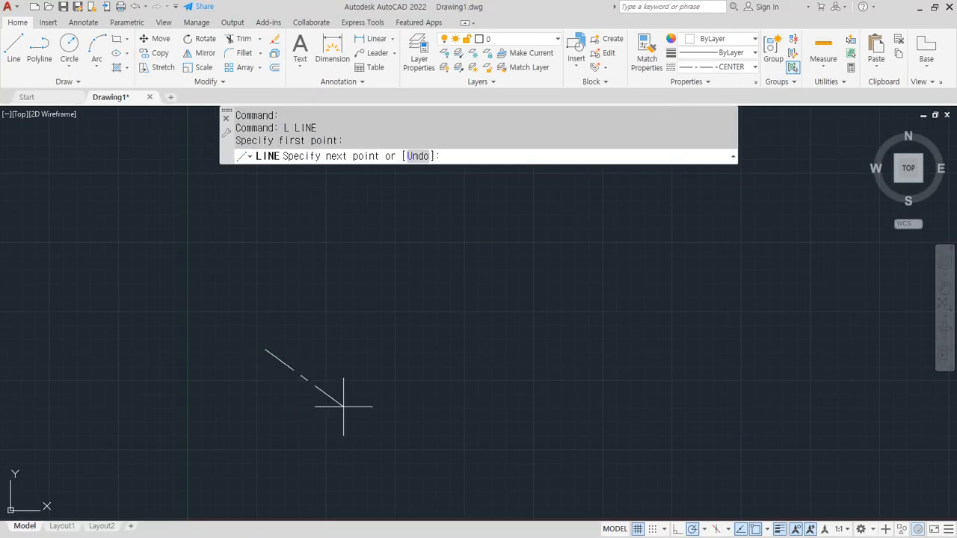
pyautogui.click(583, 349)
pyautogui.press('Return')
pyautogui.scroll(2, 364, 406)
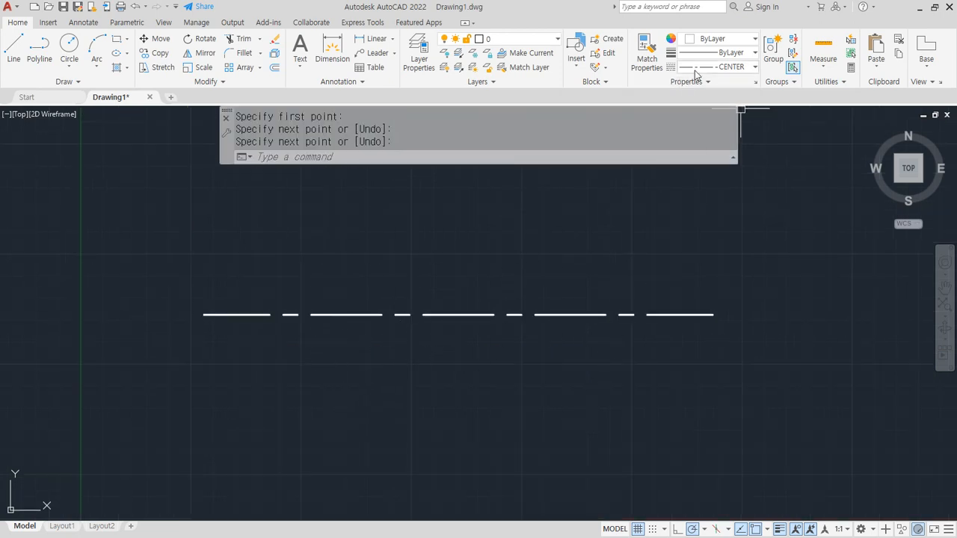
# Make BATTING the current linetype and draw a horizontal line above the CENTER line
pyautogui.click(740, 67)
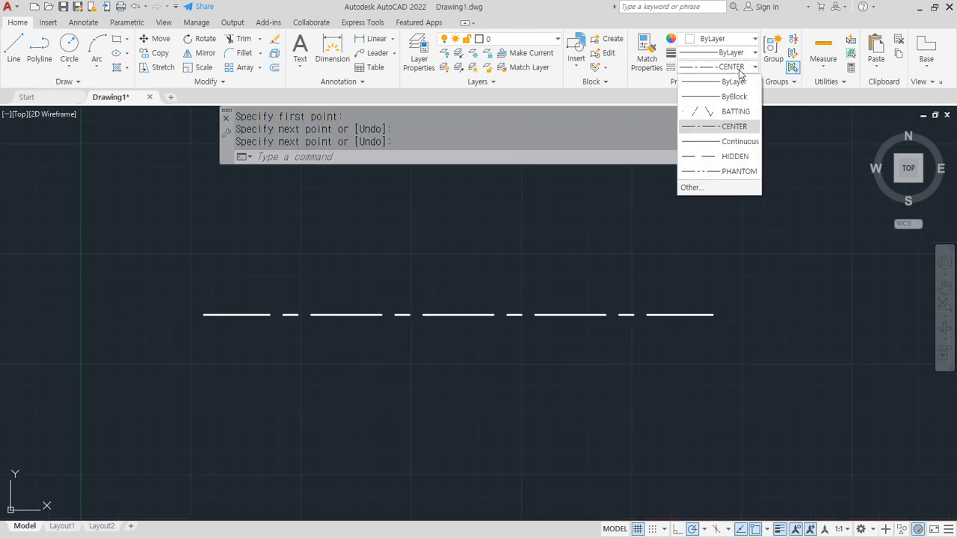
pyautogui.click(738, 112)
pyautogui.write('L')
pyautogui.press('Return')
pyautogui.click(213, 245)
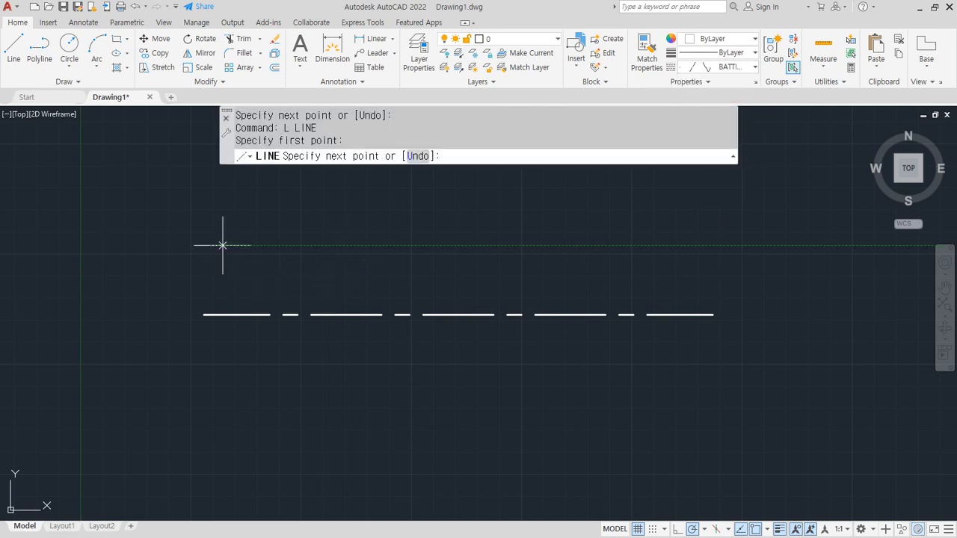
pyautogui.click(709, 245)
pyautogui.press('Return')
# Make HIDDEN the current linetype and draw a nearly horizontal line below the CENTER line
pyautogui.click(754, 67)
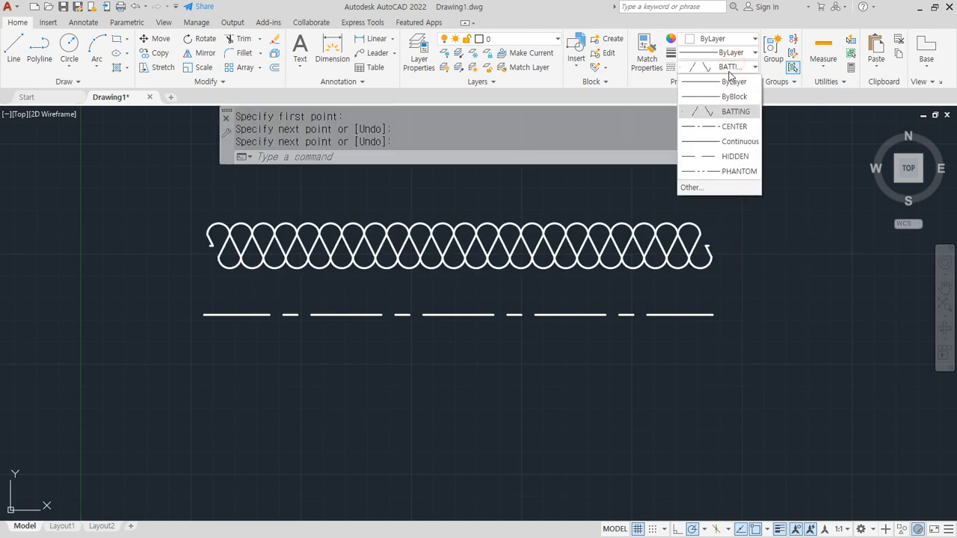
pyautogui.click(735, 157)
pyautogui.write('L')
pyautogui.press('Return')
pyautogui.click(213, 364)
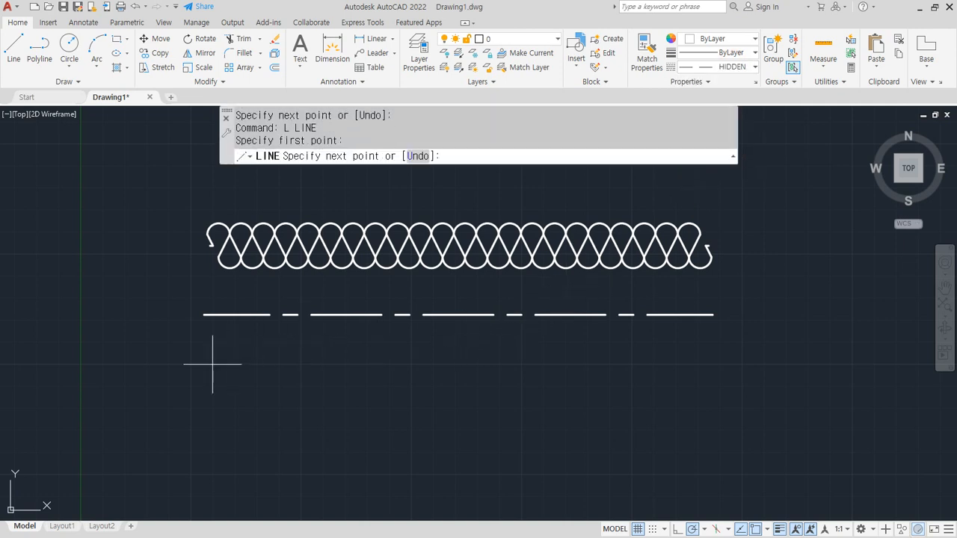
pyautogui.click(700, 359)
pyautogui.press('Return')
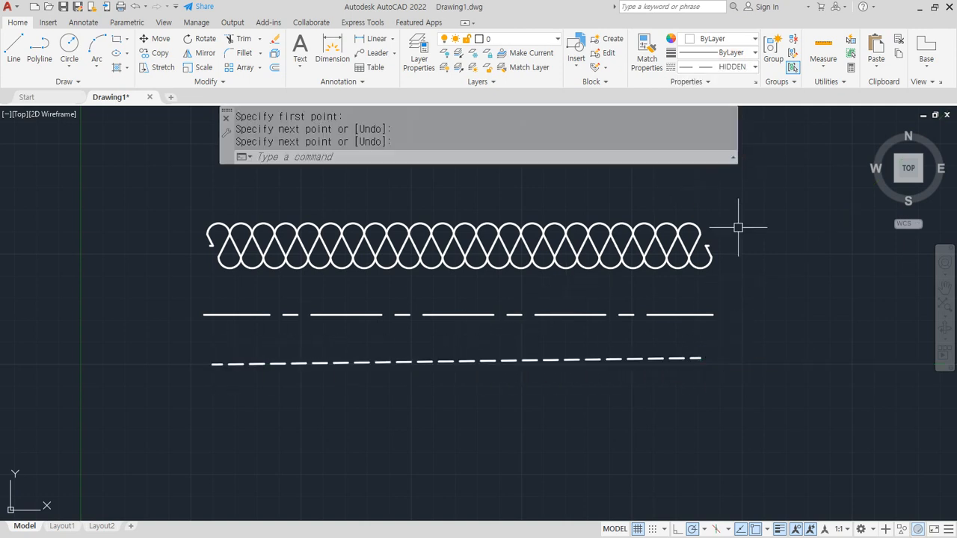
# Make PHANTOM the current linetype and draw a horizontal line below the HIDDEN line
pyautogui.click(730, 68)
pyautogui.click(736, 171)
pyautogui.write('L')
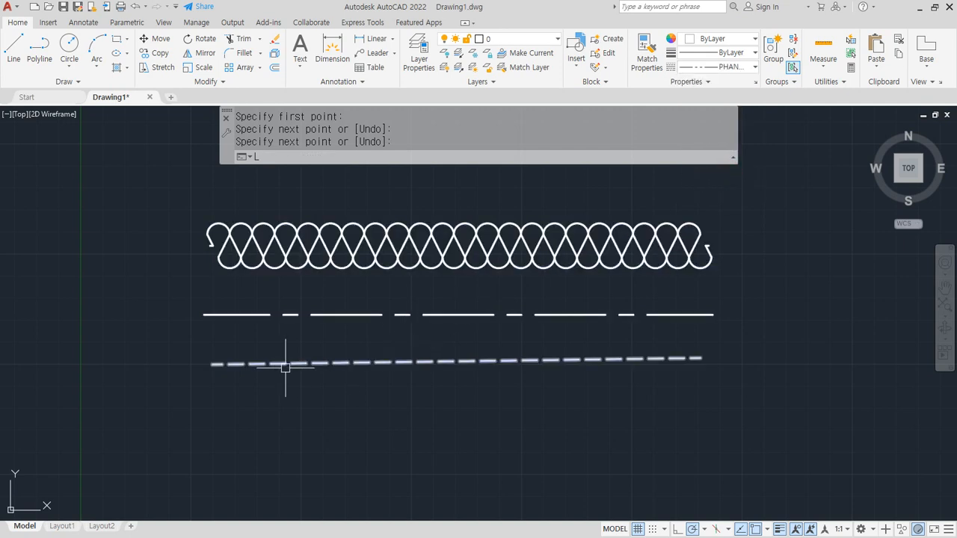
pyautogui.press('Return')
pyautogui.click(211, 410)
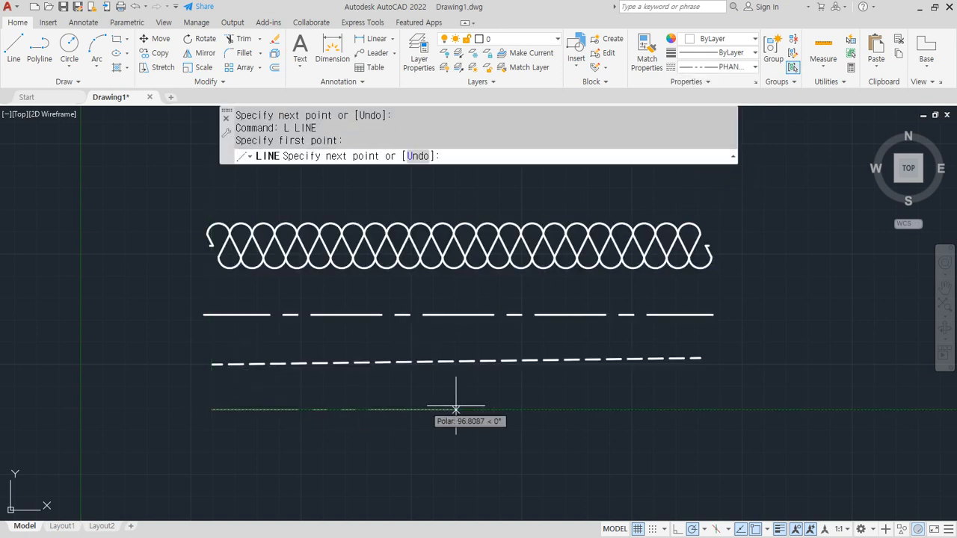
pyautogui.click(708, 410)
pyautogui.press('Return')
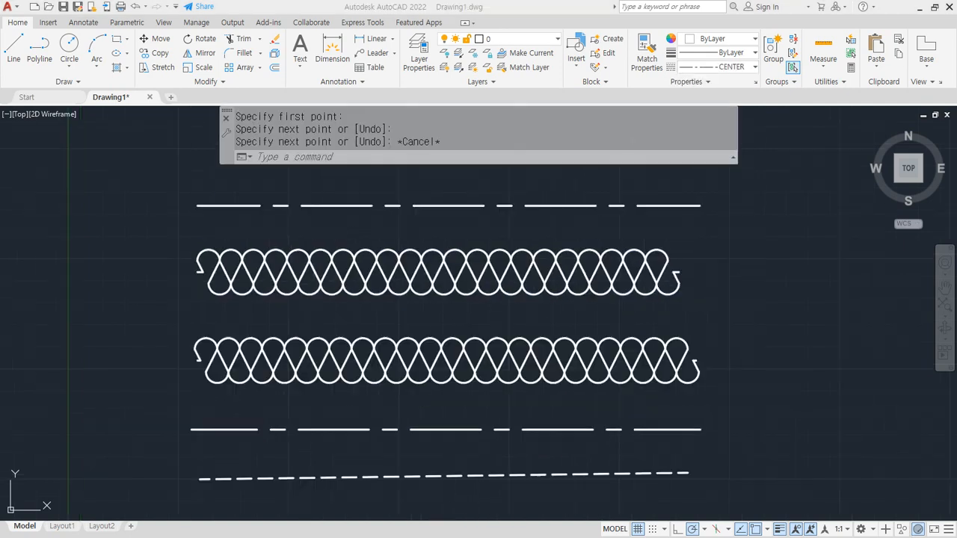
# Select all the sample linetype lines in the drawing and erase them
pyautogui.scroll(-4, 765, 294)
pyautogui.click(809, 450)
pyautogui.click(531, 201)
pyautogui.write('e')
pyautogui.press('Return')
pyautogui.click(560, 271)
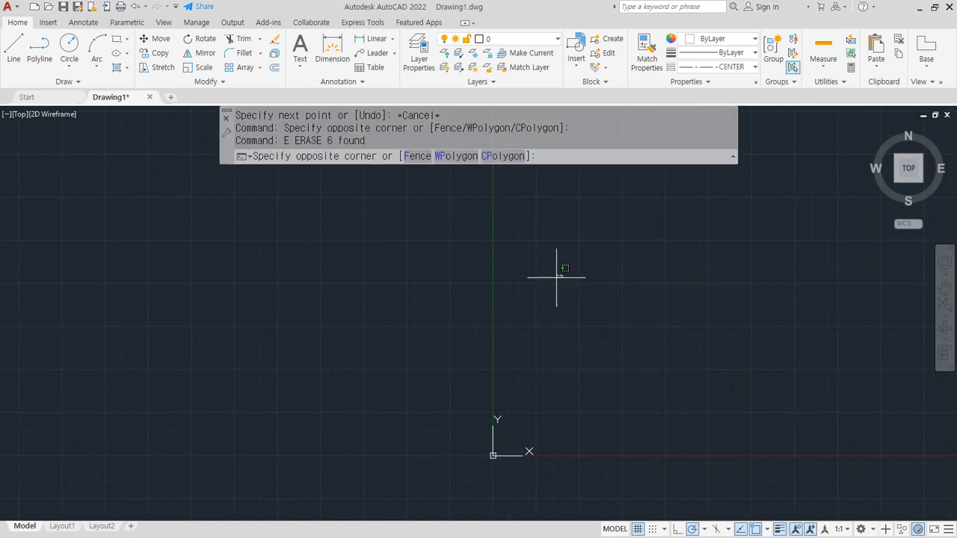
pyautogui.moveTo(642, 264); pyautogui.dragTo(501, 294, button='middle')
pyautogui.press('Escape')
# Draw one very long horizontal line above the X axis using the CENTER linetype
pyautogui.scroll(-5, 502, 291)
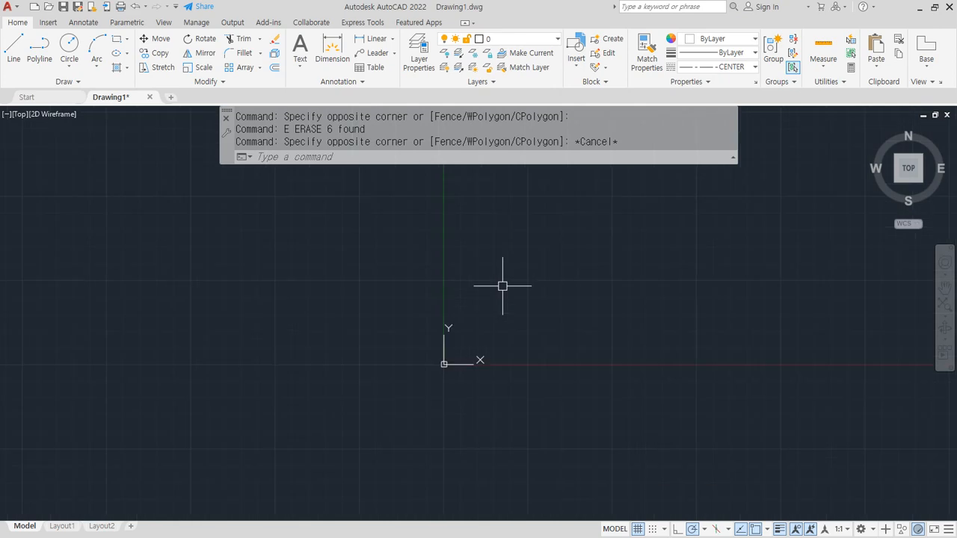
pyautogui.moveTo(577, 269); pyautogui.dragTo(414, 312, button='middle')
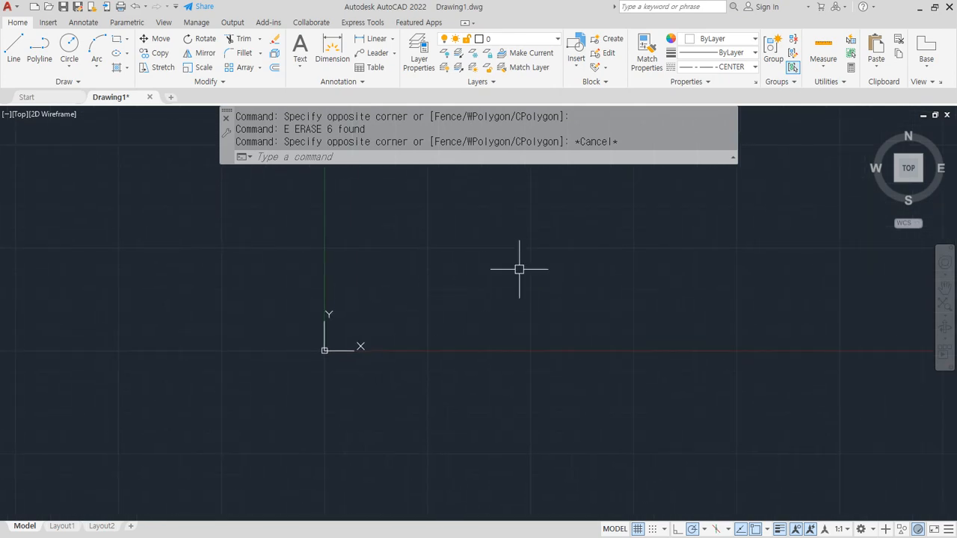
pyautogui.scroll(-8, 552, 258)
pyautogui.moveTo(577, 251); pyautogui.dragTo(408, 359, button='middle')
pyautogui.scroll(-6, 519, 270)
pyautogui.scroll(-3, 589, 191)
pyautogui.moveTo(590, 196); pyautogui.dragTo(357, 342, button='middle')
pyautogui.click(708, 67)
pyautogui.click(708, 68)
pyautogui.write('l')
pyautogui.press('Return')
pyautogui.click(347, 271)
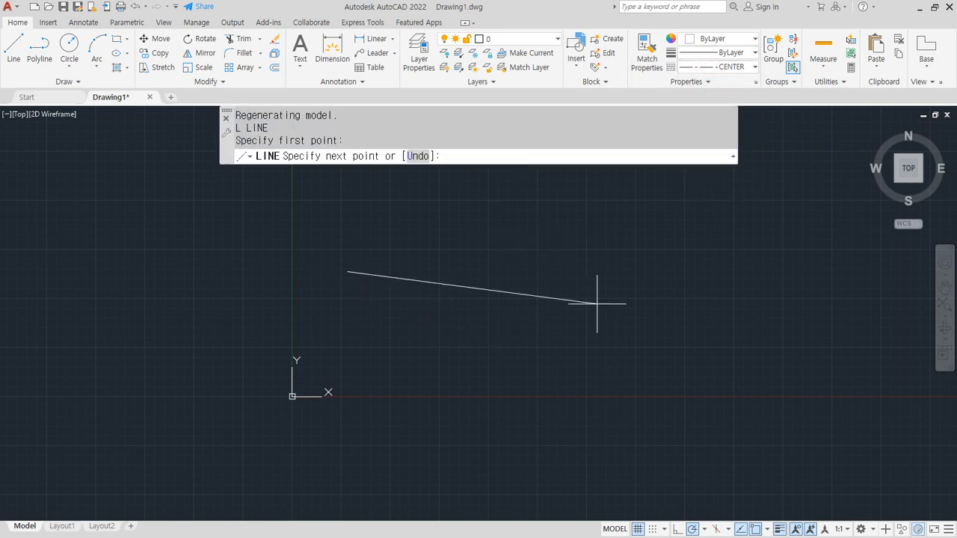
pyautogui.click(612, 269)
pyautogui.press('Return')
# Compare how the long line's CENTER pattern displays at close and distant zoom levels
pyautogui.scroll(2, 452, 265)
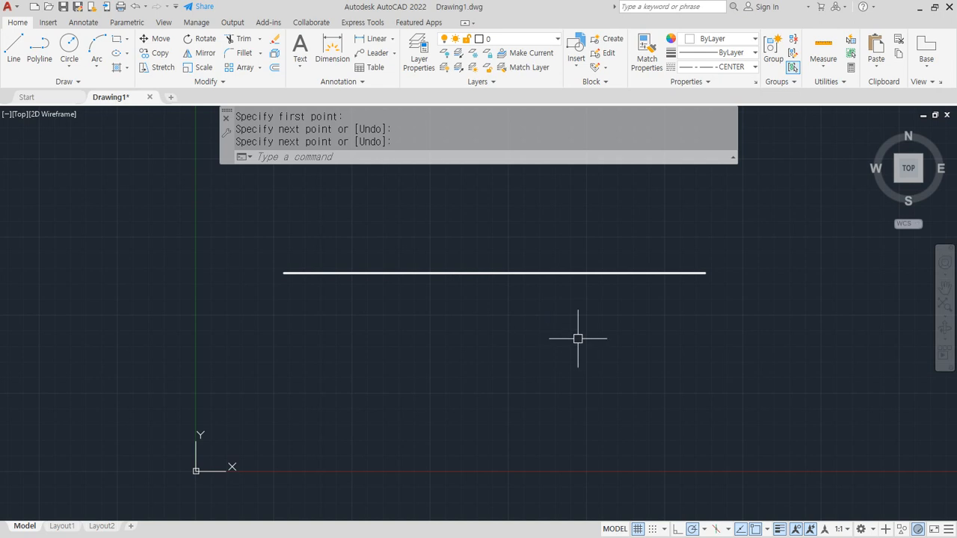
pyautogui.scroll(3, 423, 272)
pyautogui.scroll(5, 423, 272)
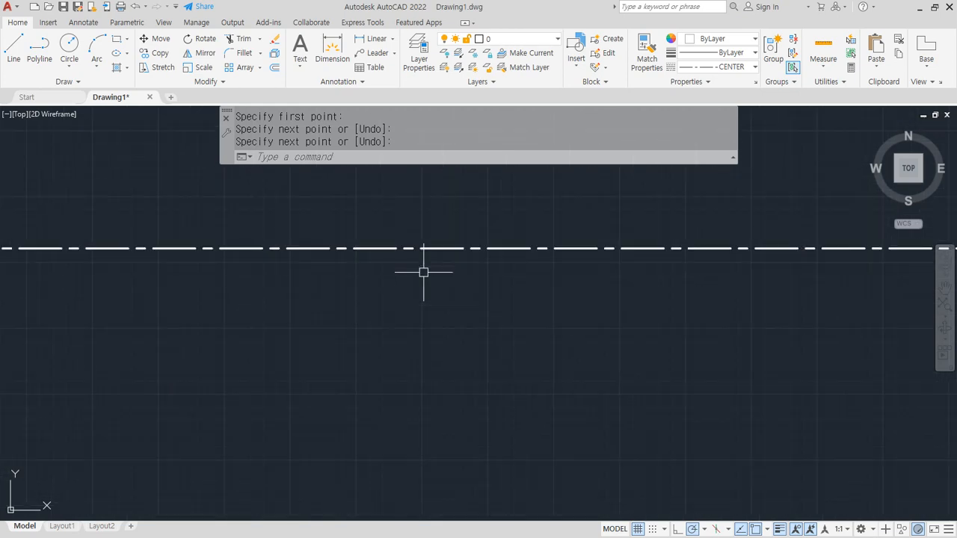
pyautogui.scroll(-8, 424, 272)
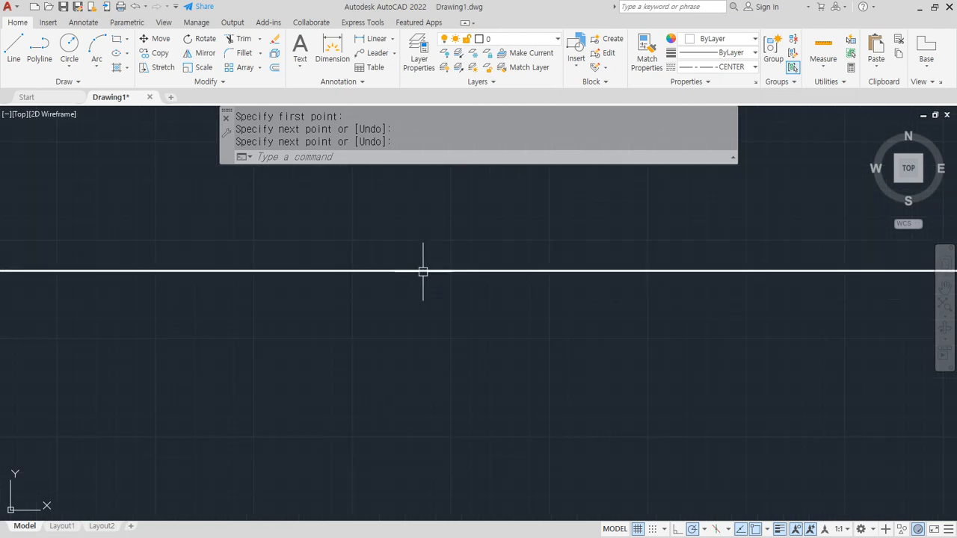
pyautogui.scroll(-2, 423, 272)
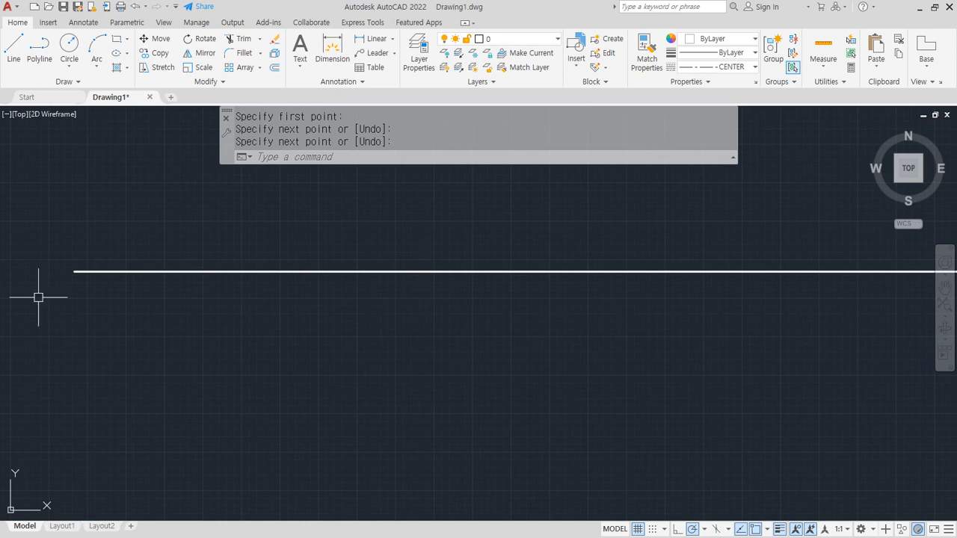
# Switch to the Notepad notes and add (선모양 축척) after LTScale and (선모양) after LineType
pyautogui.hotkey('alt', 'Tab')
pyautogui.scroll(-1, 317, 251)
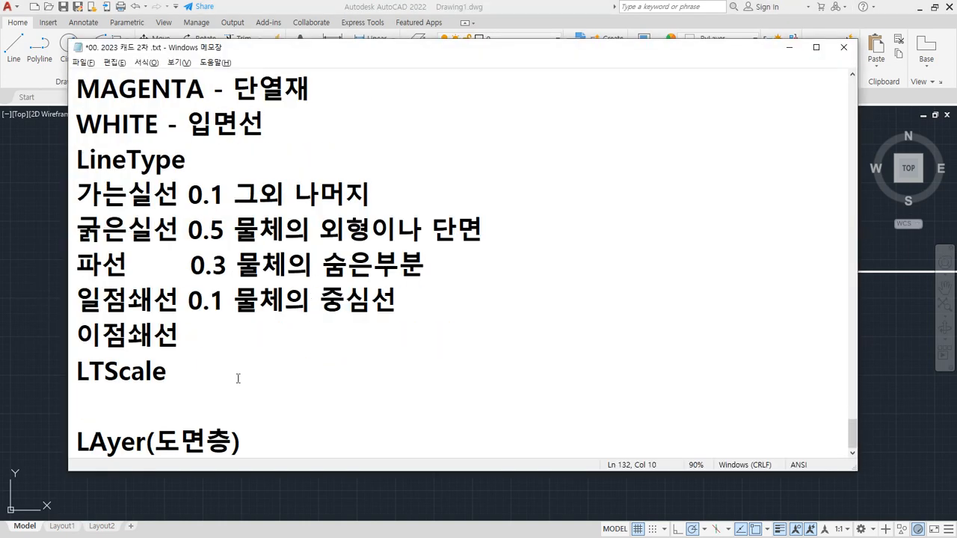
pyautogui.moveTo(173, 381); pyautogui.dragTo(70, 378)
pyautogui.press('Right')
pyautogui.write('(TJS')
pyautogui.press('BackSpace')
pyautogui.press('BackSpace')
pyautogui.press('BackSpace')
pyautogui.press('Hangul')
pyautogui.write('ㅅㅓㄴ모양 ')
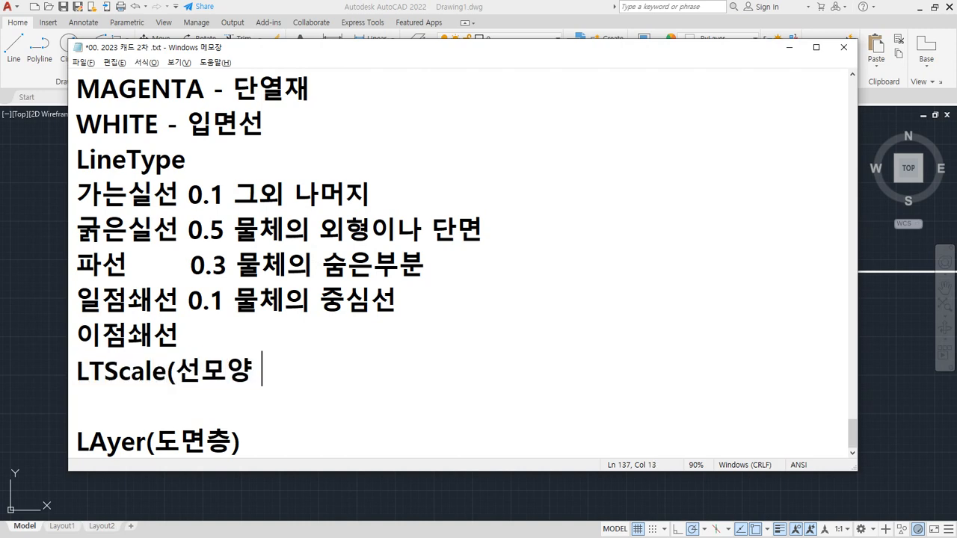
pyautogui.write('축처')
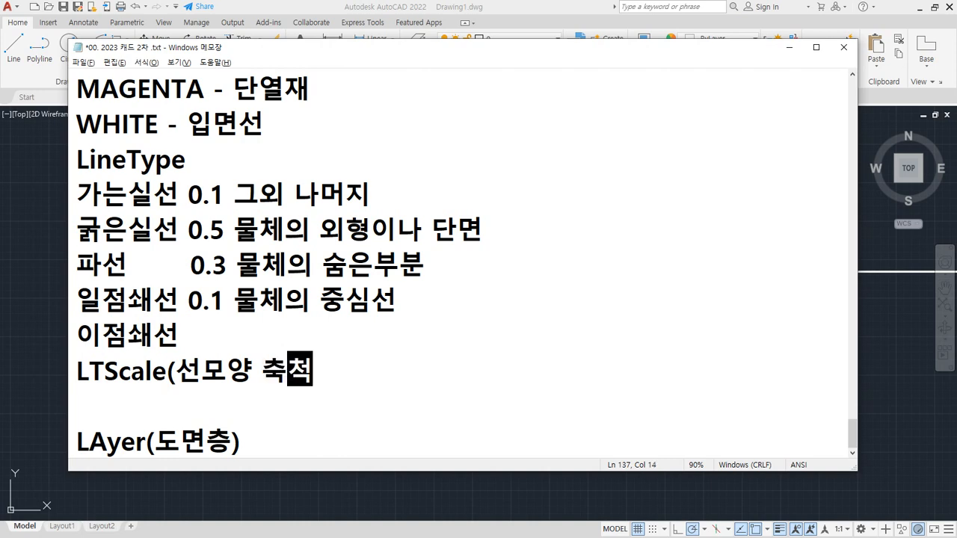
pyautogui.write(')')
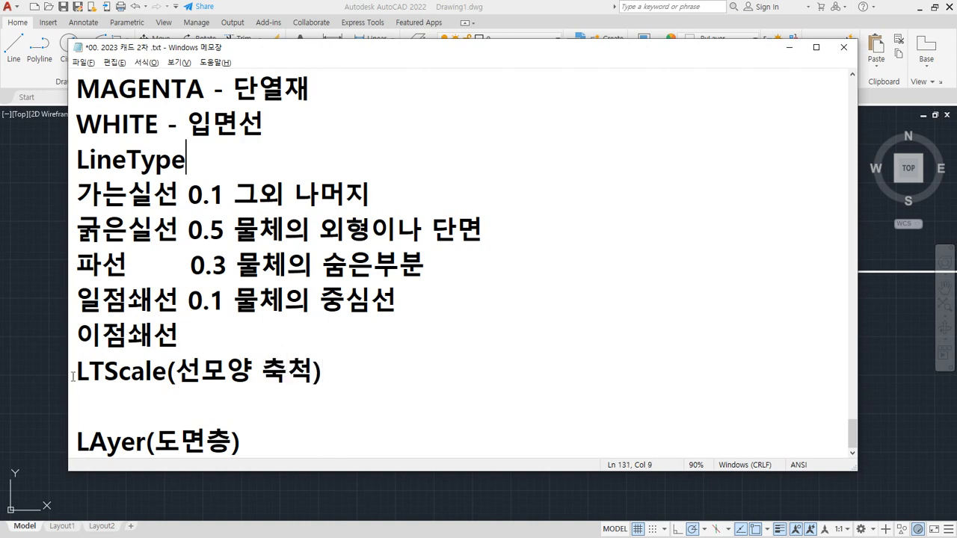
pyautogui.write('(선모양)')
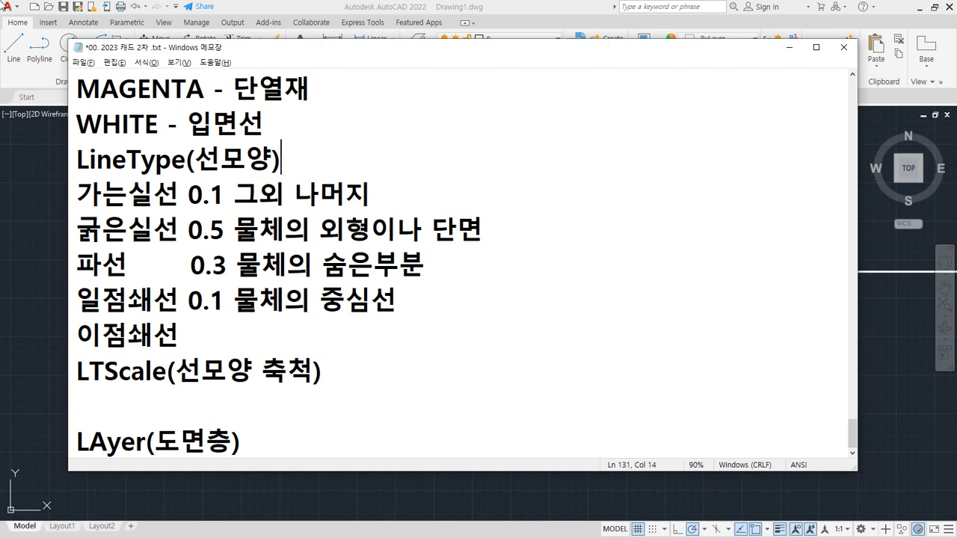
# Return to AutoCAD and set the linetype scale factor to 10 with LTSCALE
pyautogui.hotkey('alt', 'Tab')
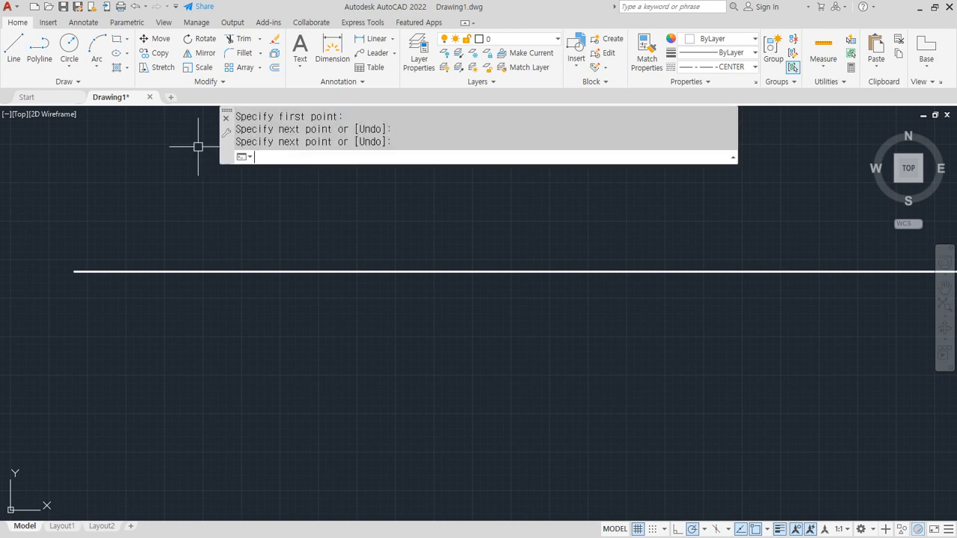
pyautogui.write('LTS')
pyautogui.press('Return')
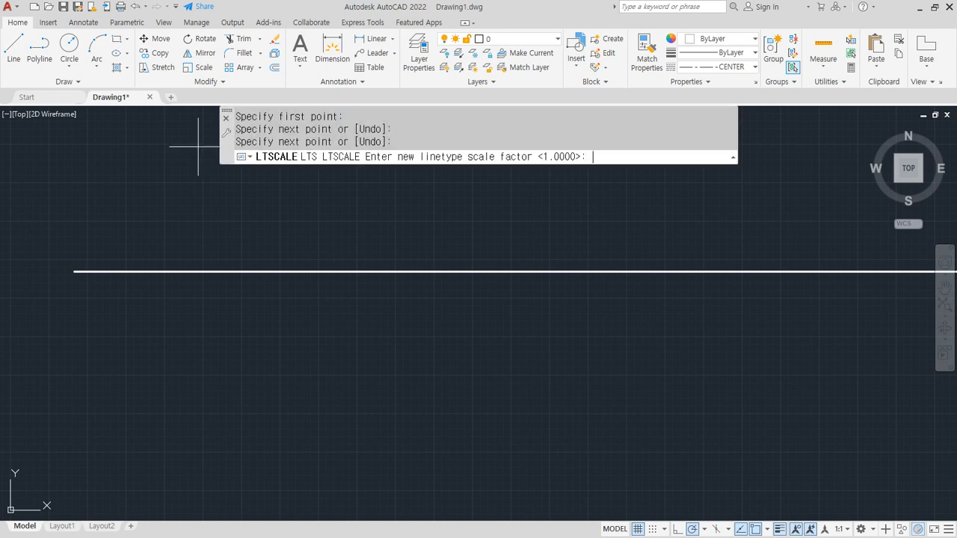
pyautogui.press('Return')
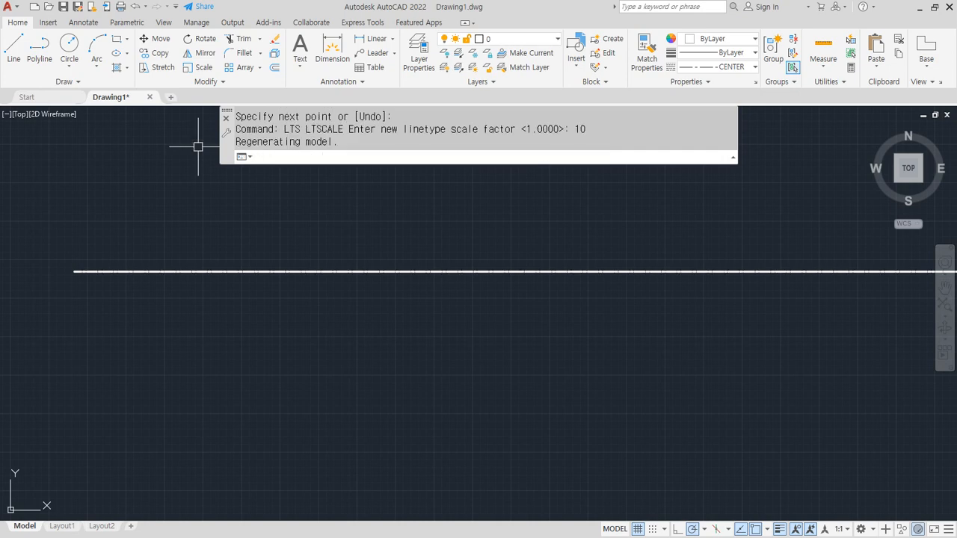
# Increase the linetype scale factor to 20 and finally to 50
pyautogui.press('Return')
pyautogui.write('20')
pyautogui.press('Return')
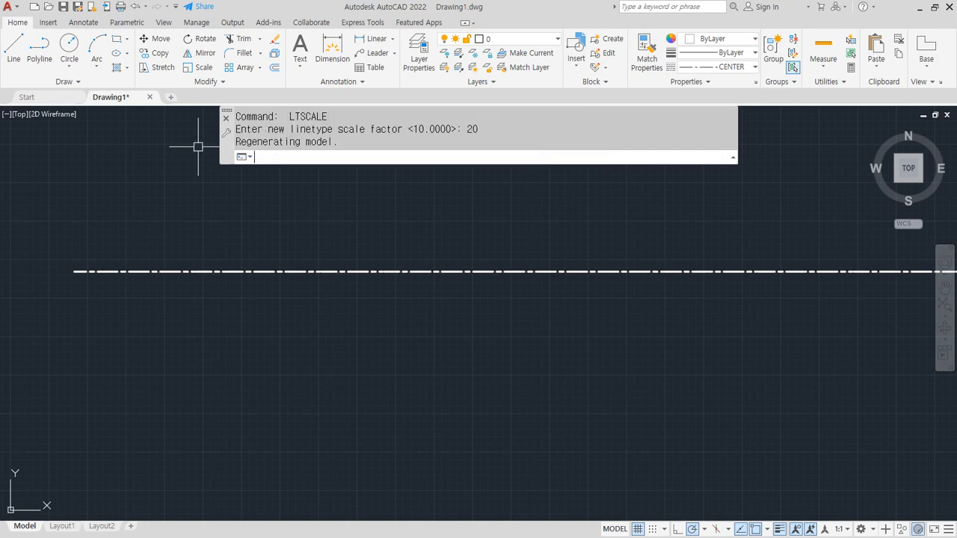
pyautogui.press('Return')
pyautogui.write('50')
pyautogui.press('Return')
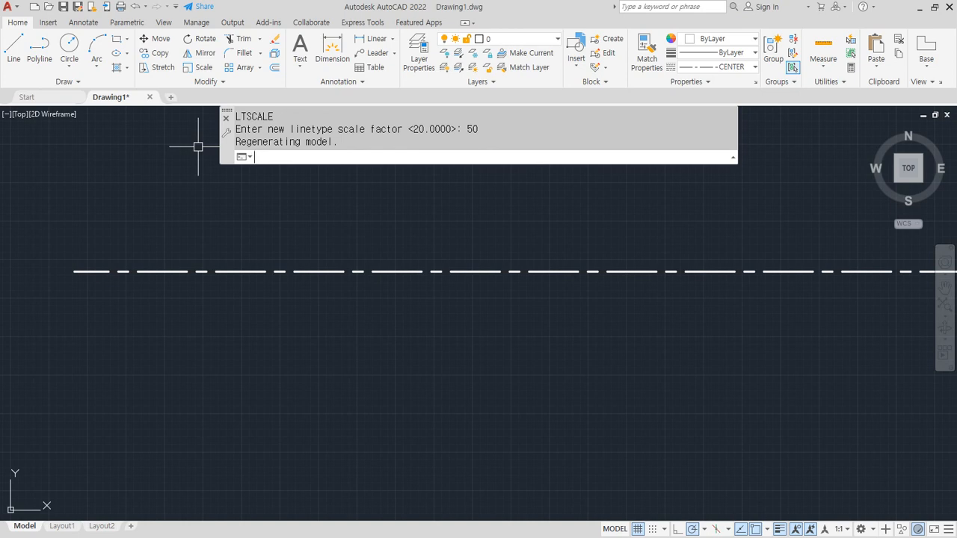
# Set the linetype scale factor to 100 with LTSCALE and finally to 1, and inspect the CENTER line up close
pyautogui.press('Return')
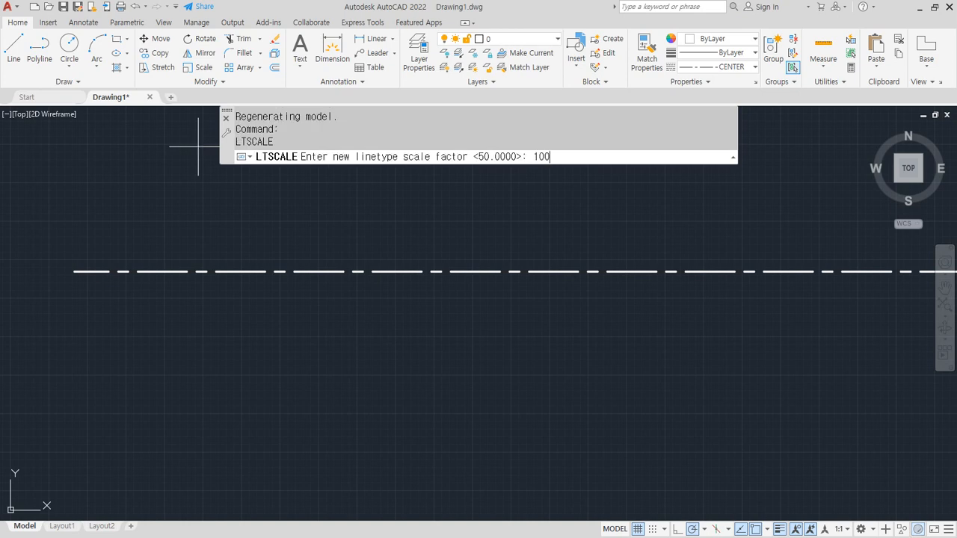
pyautogui.press('Return')
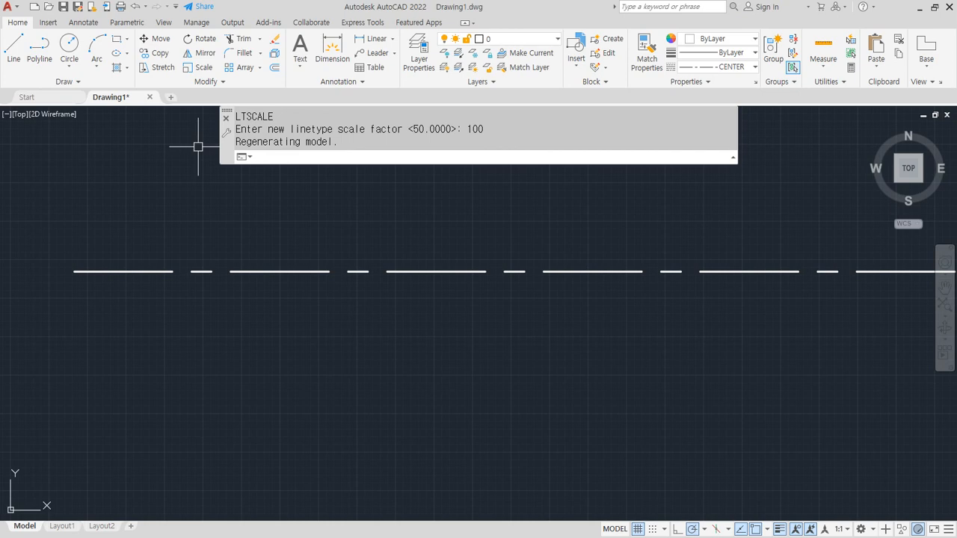
pyautogui.press('Return')
pyautogui.press('Return')
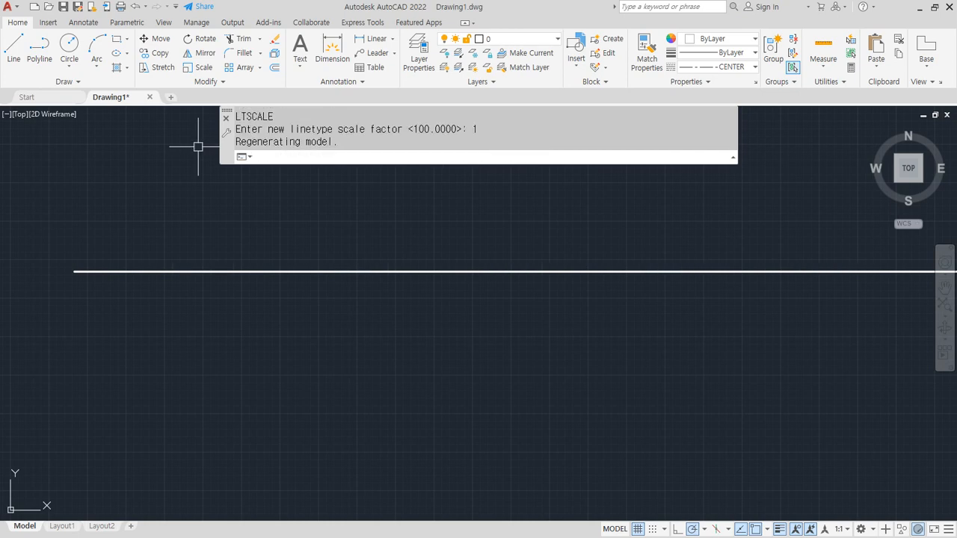
pyautogui.scroll(5, 231, 273)
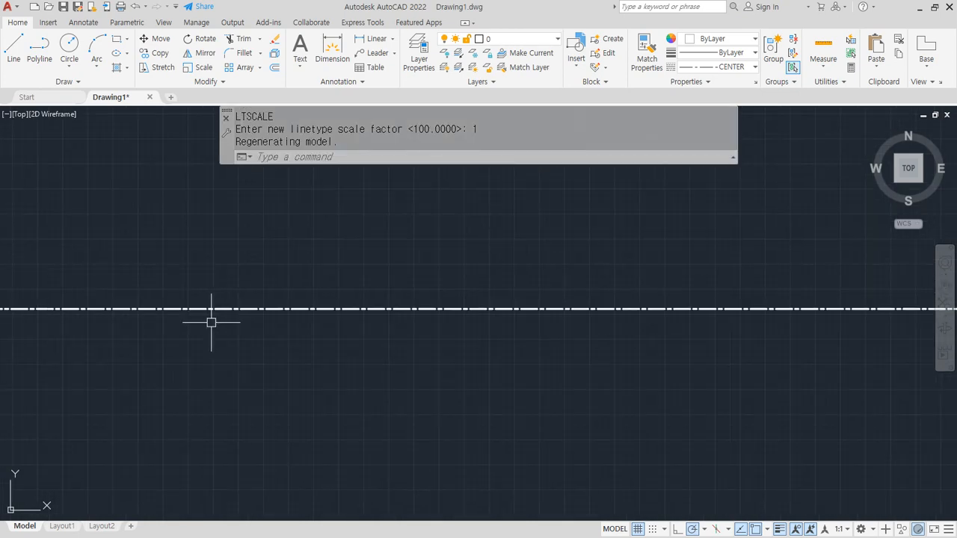
# Switch to the Notepad notes and add "- 일점쇄선" to the RED 중심선 entries under both 기계 and 건축
pyautogui.hotkey('alt', 'Tab')
pyautogui.scroll(3, 455, 266)
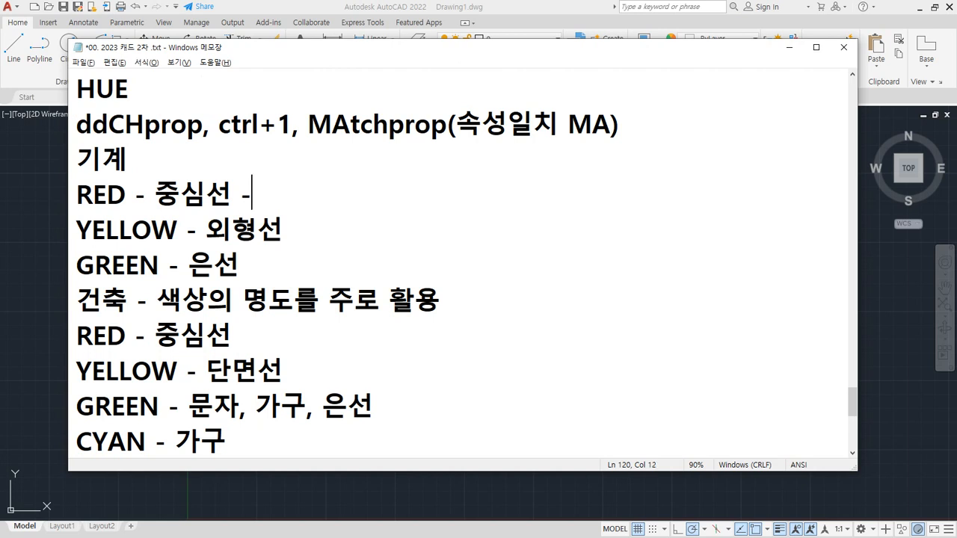
pyautogui.write('D')
pyautogui.write('이럼')
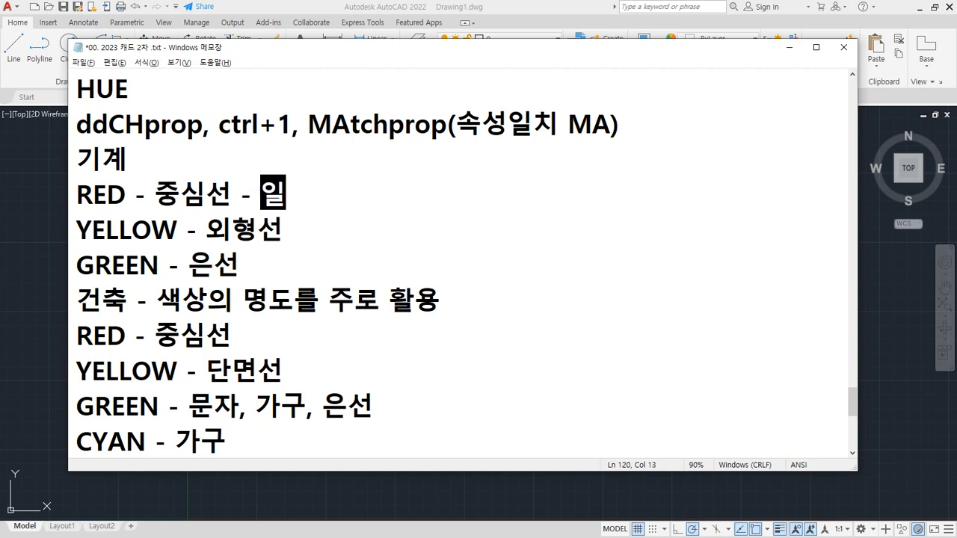
pyautogui.press('BackSpace')
pyautogui.press('BackSpace')
pyautogui.press('BackSpace')
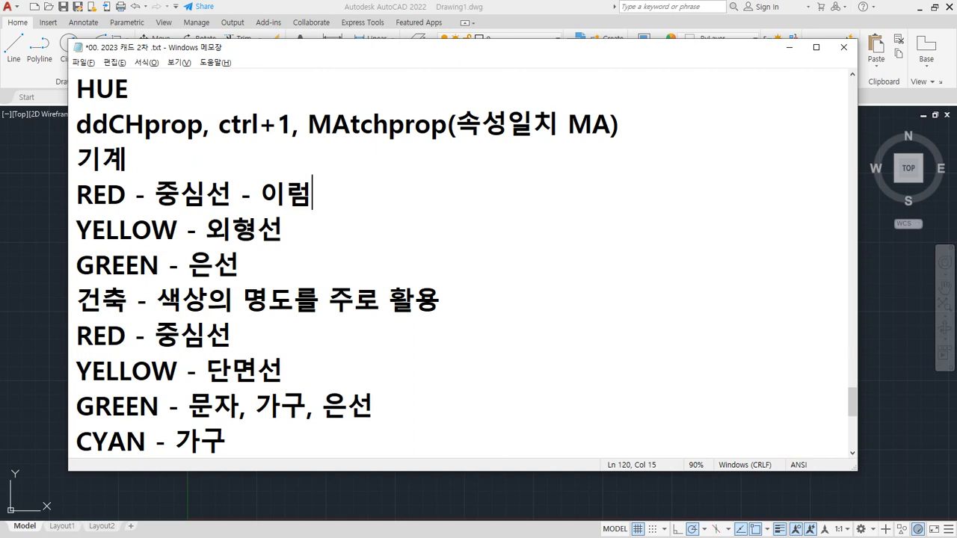
pyautogui.write('일점소')
pyautogui.write('쇄선')
pyautogui.press('Down')
pyautogui.write('일점쇄서ㄴ')
# In the 기계 section, add "- 굵은실선" to the YELLOW 외형선 entry and "- 파선" to the GREEN 은선 entry
pyautogui.press('Up')
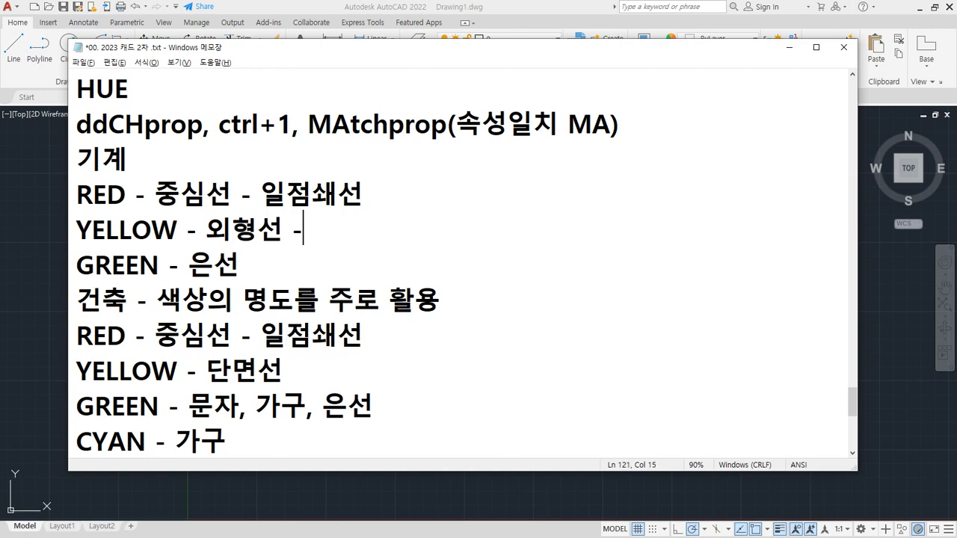
pyautogui.write('굵은ㅅ')
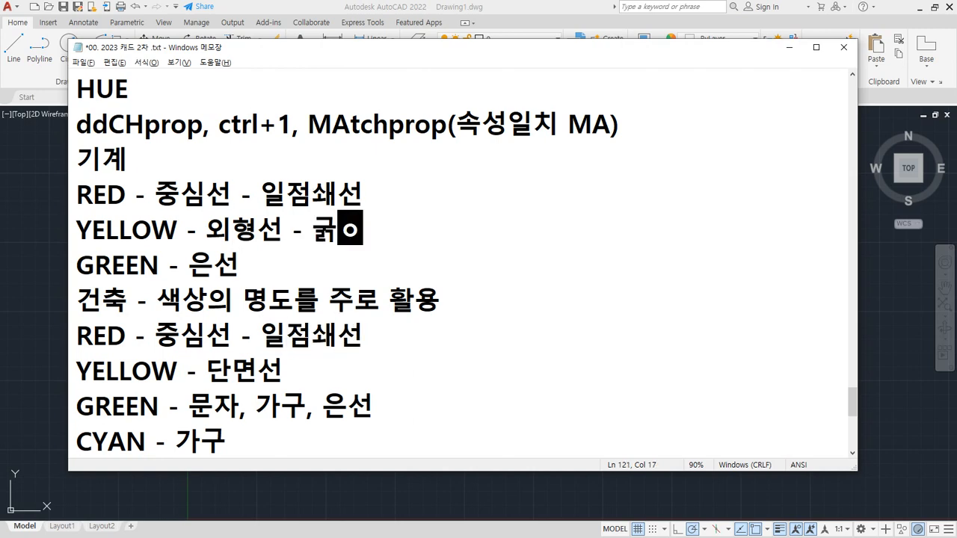
pyautogui.write('선')
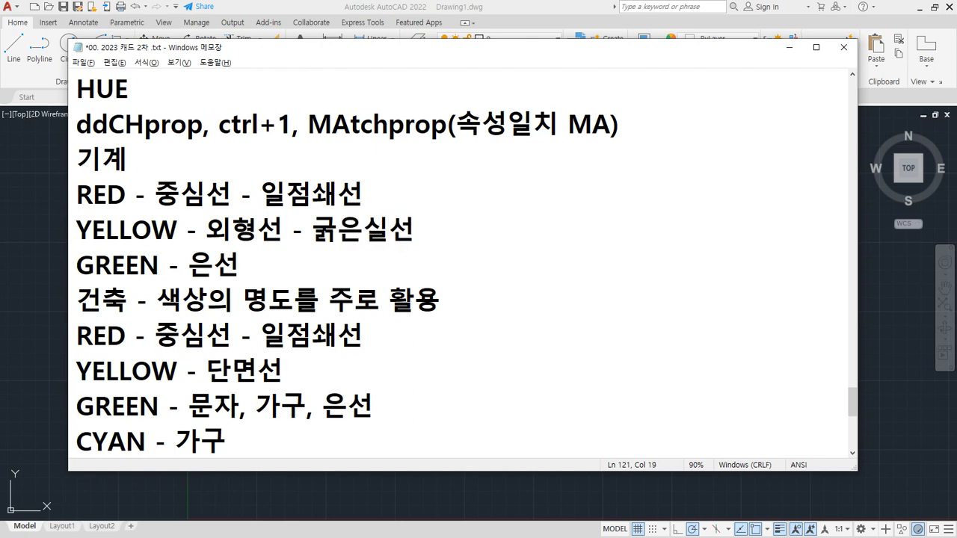
pyautogui.write('파서')
# In the 건축 section, add "- 굵은실선" to the YELLOW 단면선 entry
pyautogui.press('Down')
pyautogui.press('Down')
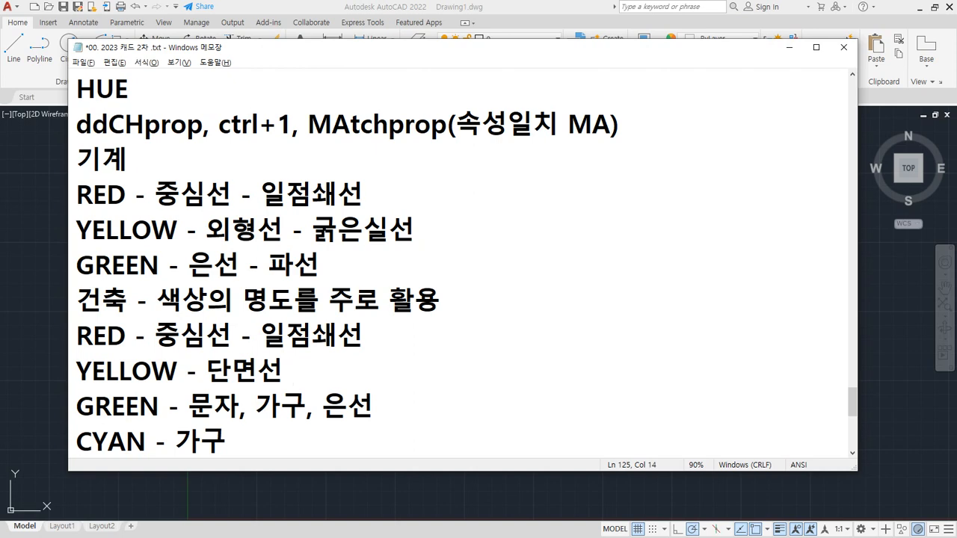
pyautogui.write('ㄱ')
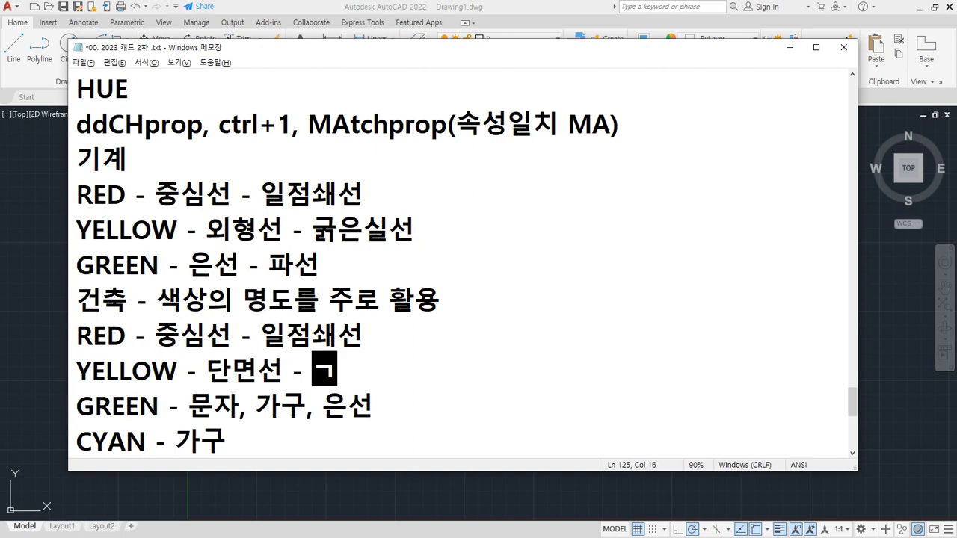
pyautogui.write('은ㅅ')
pyautogui.press('BackSpace')
pyautogui.write('ㄹ서')
pyautogui.scroll(-2, 314, 295)
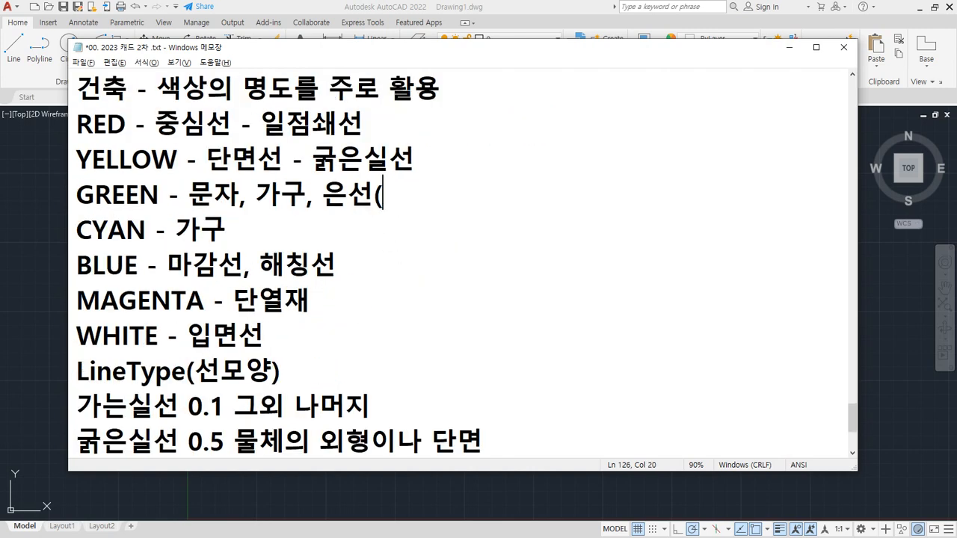
# Add "(파선)" after 은선 in the GREEN note and "(BATTING)" after 단열재 in the MAGENTA note
pyautogui.write('파선)')
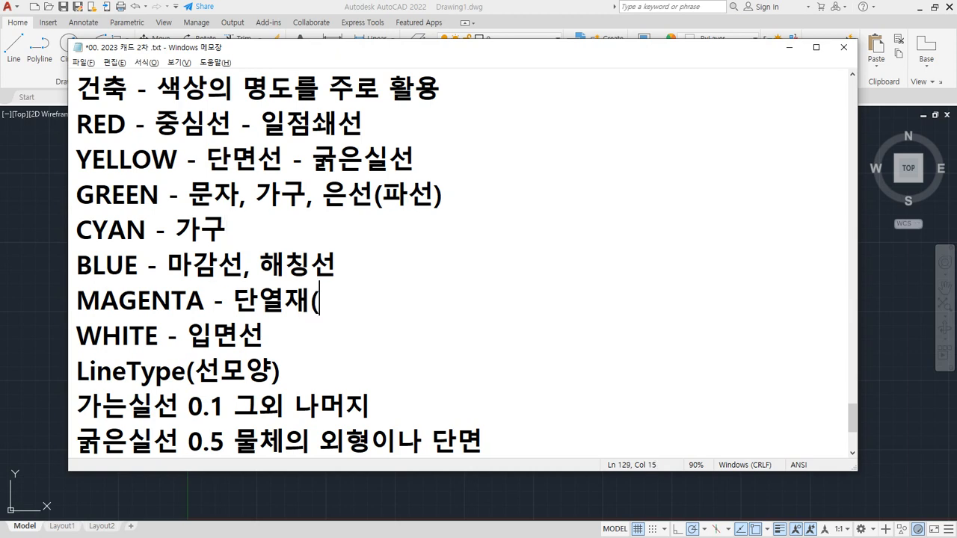
pyautogui.press('BackSpace')
pyautogui.press('BackSpace')
pyautogui.press('BackSpace')
pyautogui.write('BATTING')
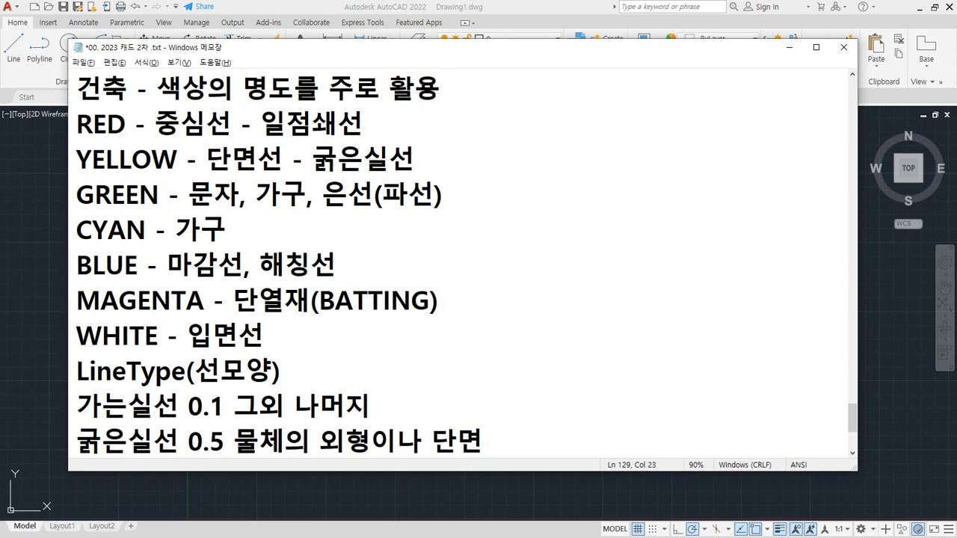
pyautogui.moveTo(259, 136); pyautogui.dragTo(379, 134)
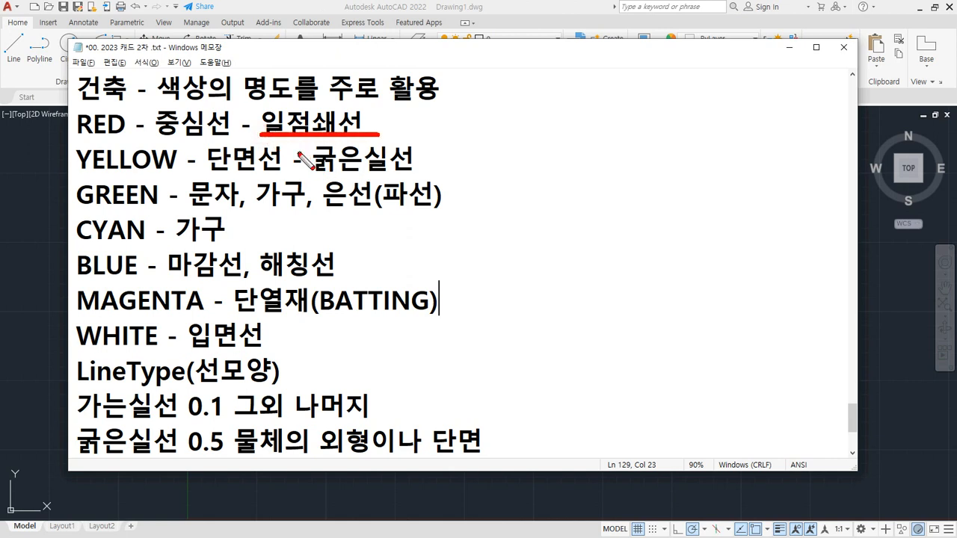
pyautogui.moveTo(316, 173); pyautogui.dragTo(446, 173)
pyautogui.moveTo(378, 212); pyautogui.dragTo(435, 213)
pyautogui.moveTo(318, 317); pyautogui.dragTo(438, 316)
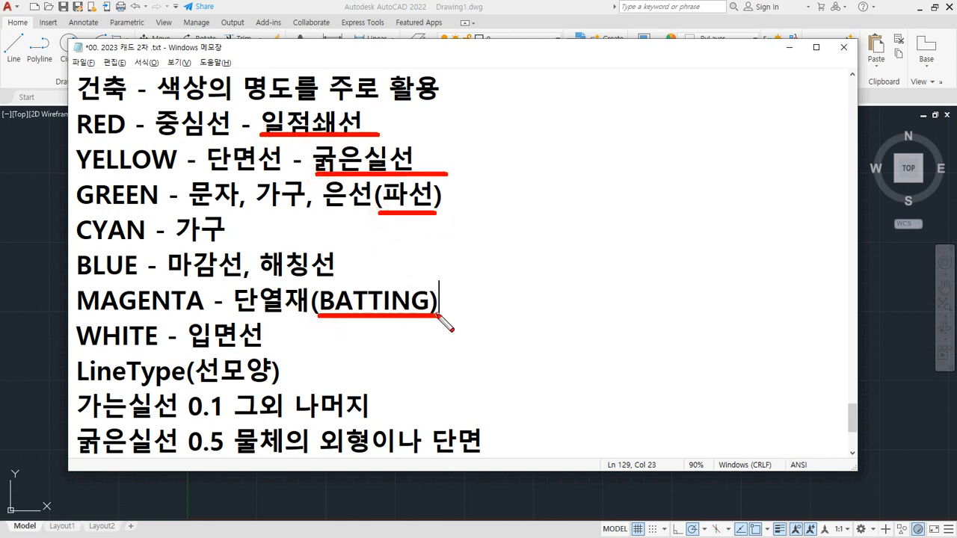
pyautogui.press('Escape')
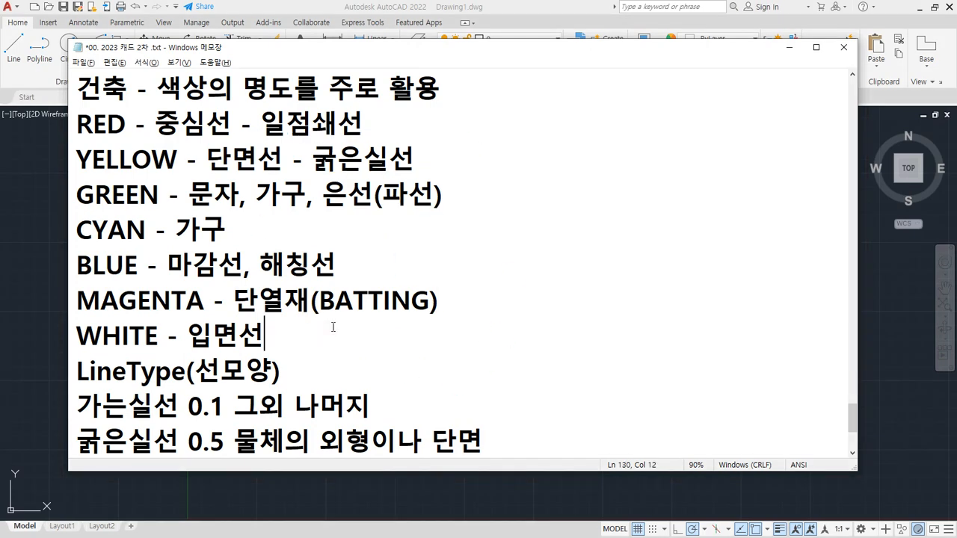
# Add "(중간굵기)" after 입면선 in the WHITE note
pyautogui.write('중간')
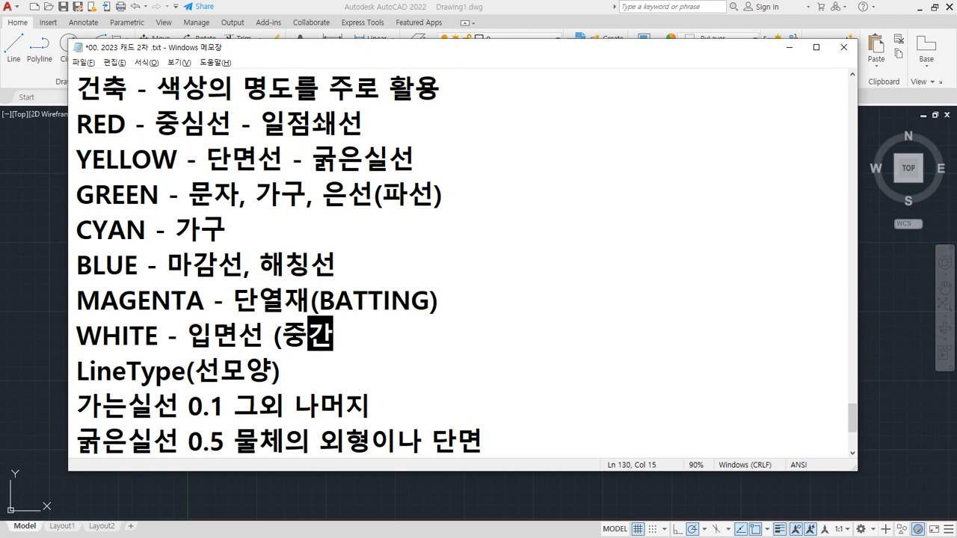
pyautogui.write('굵기)')
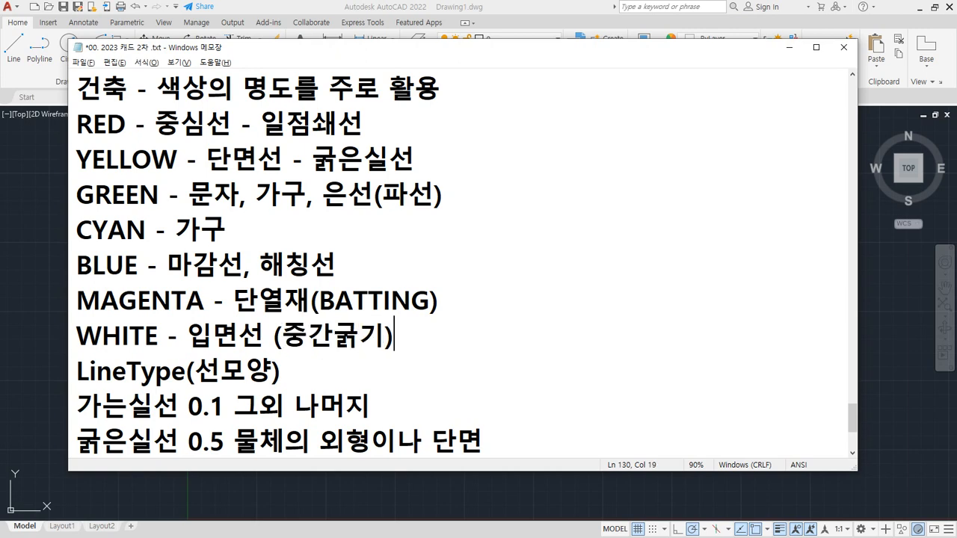
pyautogui.scroll(-2, 334, 340)
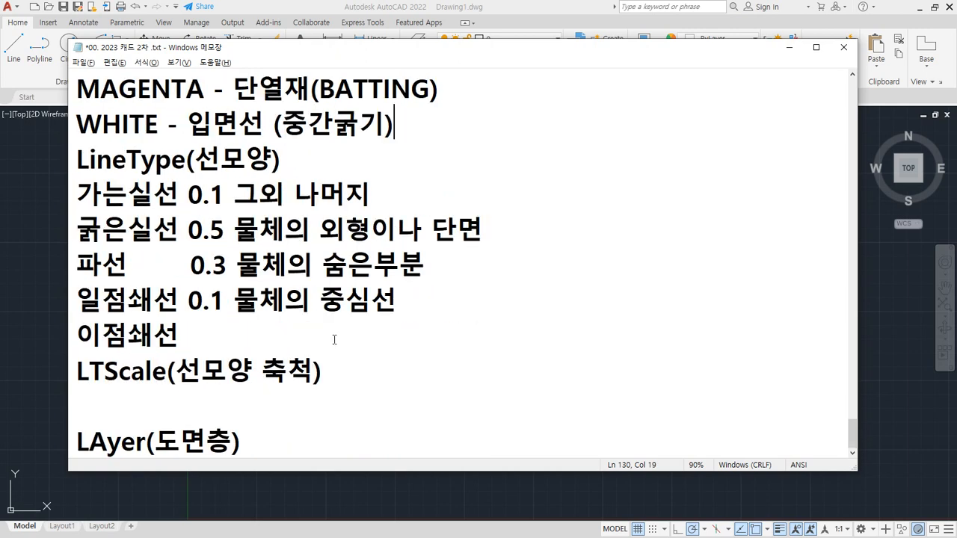
# Switch to AutoCAD and draw a horizontal line about 324 units long in red with the CENTER linetype
pyautogui.click(241, 534)
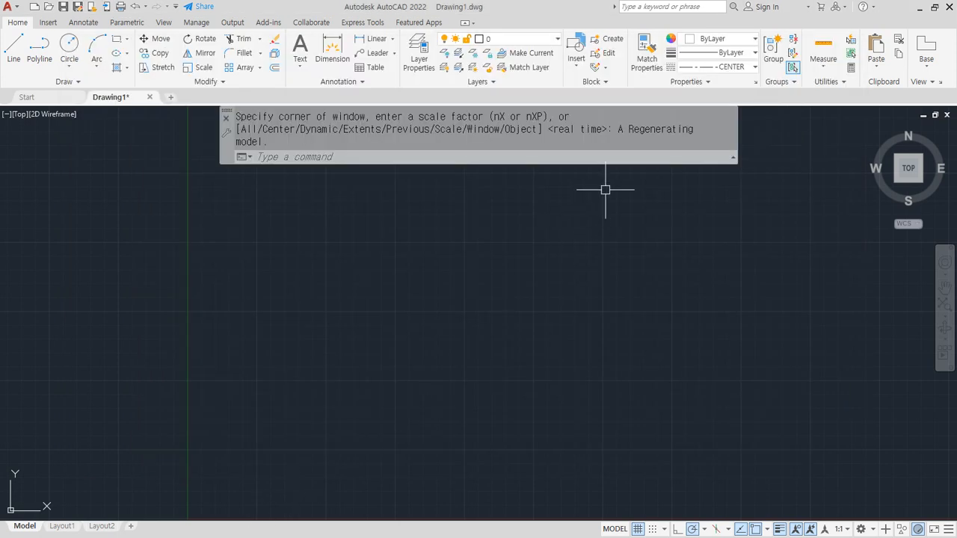
pyautogui.click(721, 38)
pyautogui.click(686, 160)
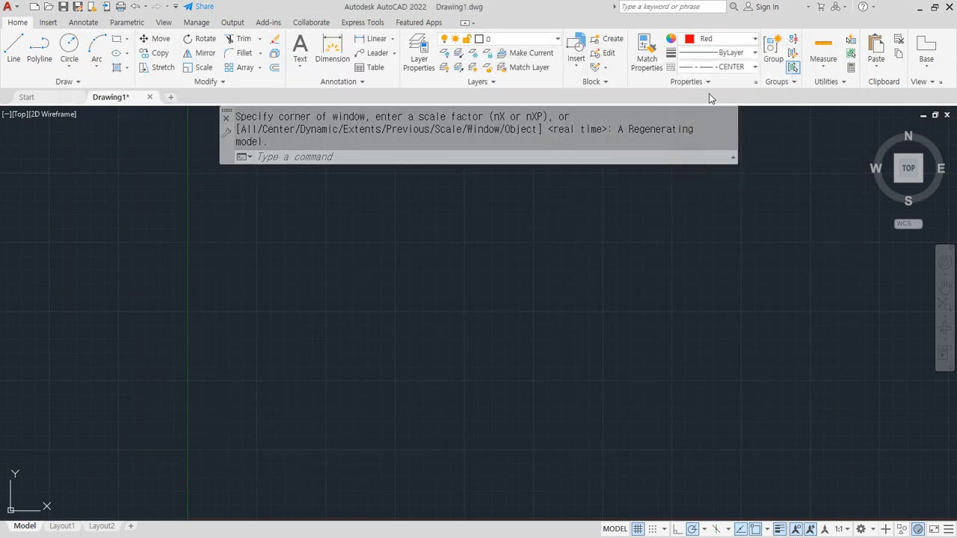
pyautogui.click(733, 67)
pyautogui.click(718, 125)
pyautogui.write('L')
pyautogui.press('Return')
pyautogui.click(246, 256)
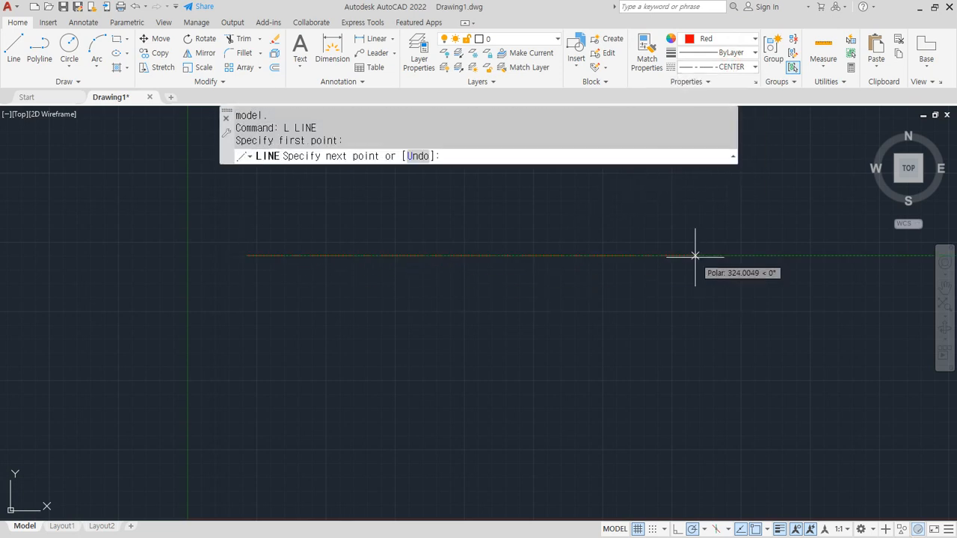
pyautogui.click(695, 255)
pyautogui.press('Return')
pyautogui.scroll(2, 350, 229)
pyautogui.moveTo(551, 266); pyautogui.dragTo(438, 264, button='middle')
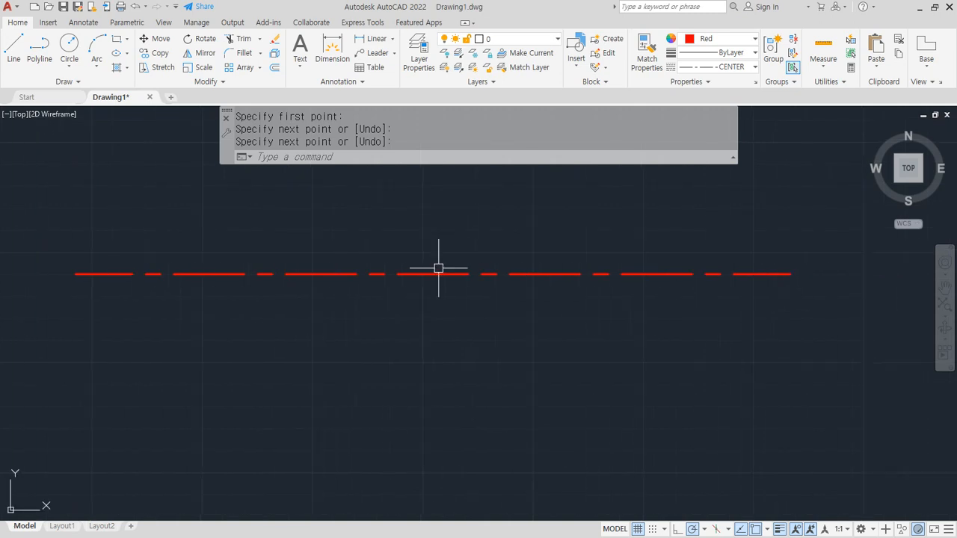
# Draw a horizontal line below the red centerline in yellow with the ByLayer linetype
pyautogui.click(716, 41)
pyautogui.click(698, 160)
pyautogui.click(719, 66)
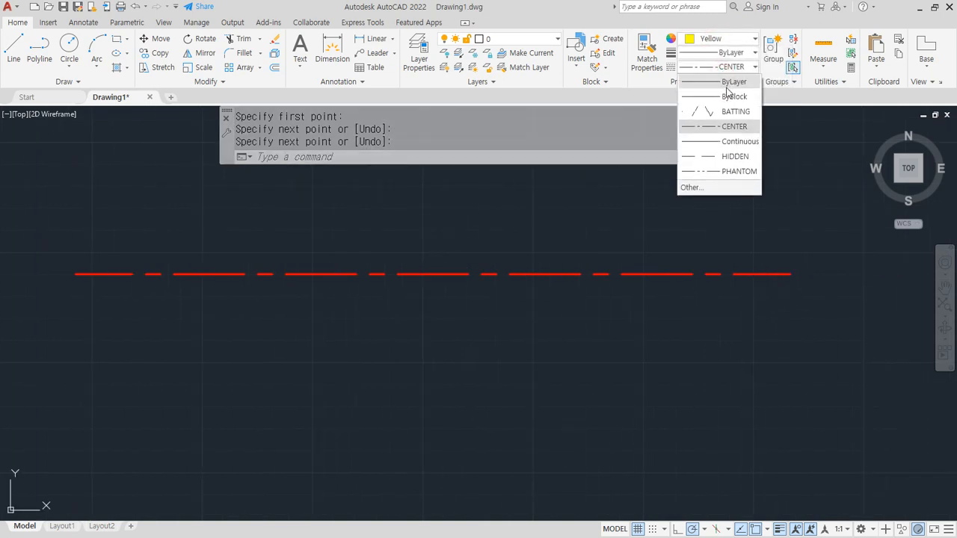
pyautogui.click(726, 82)
pyautogui.write('l')
pyautogui.press('Return')
pyautogui.click(67, 337)
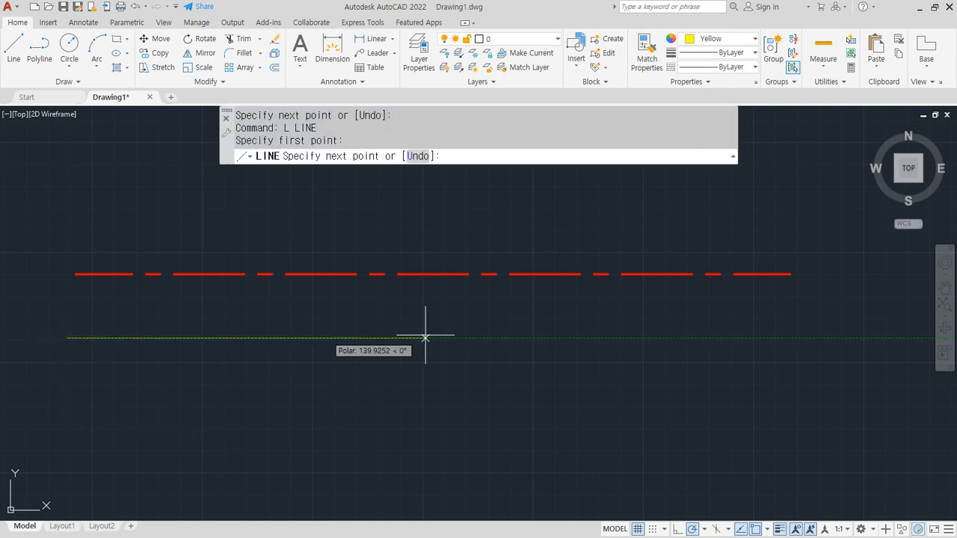
pyautogui.click(801, 337)
pyautogui.press('Return')
# Draw a horizontal line below the yellow line in magenta with the BATTING linetype
pyautogui.click(736, 39)
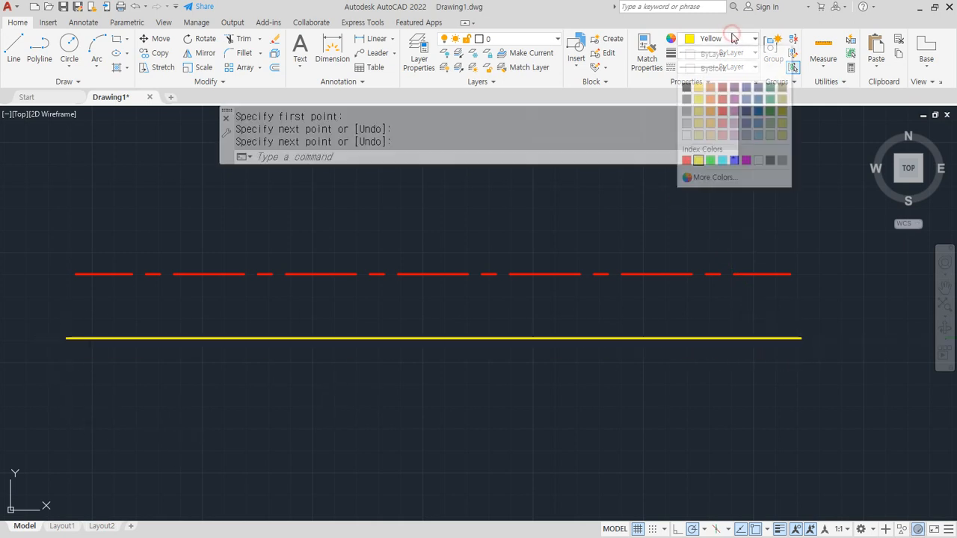
pyautogui.click(746, 160)
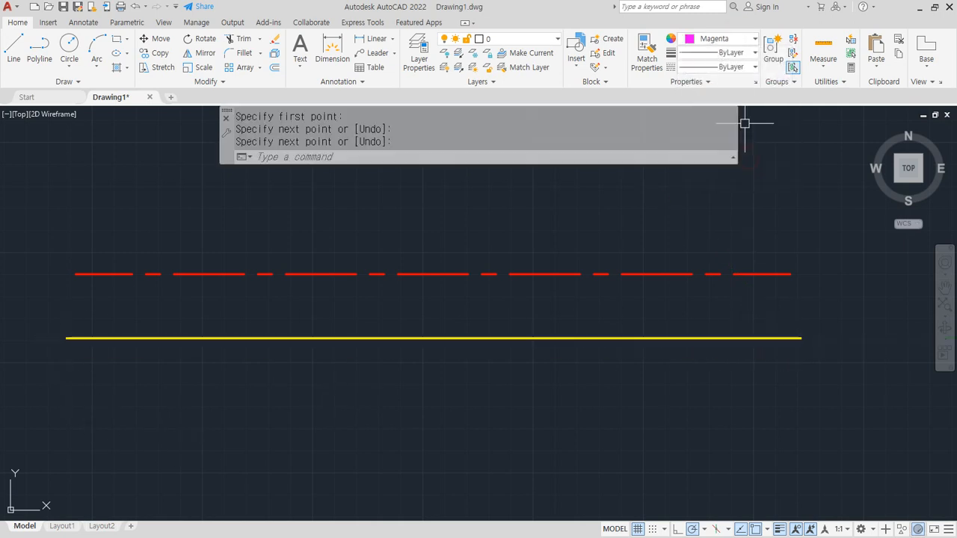
pyautogui.click(725, 66)
pyautogui.click(727, 112)
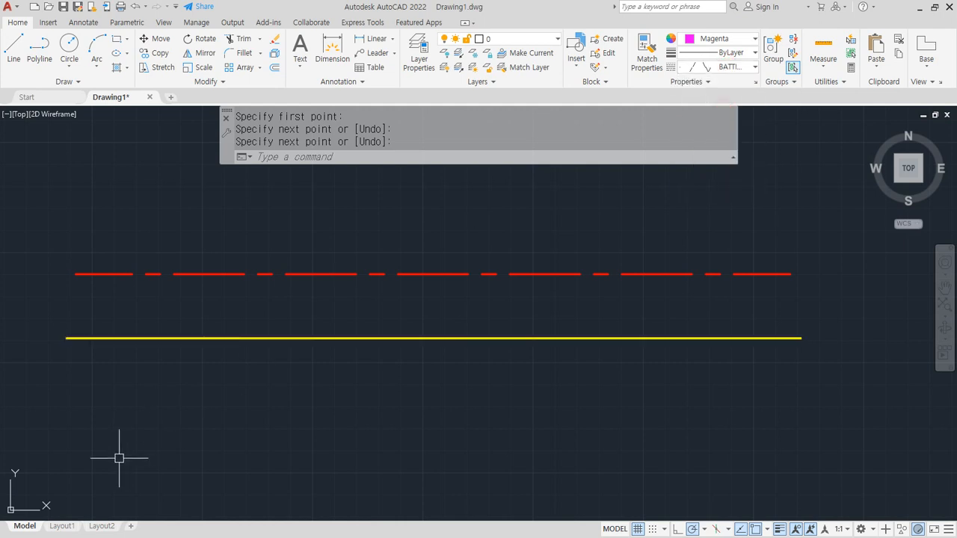
pyautogui.write('l')
pyautogui.press('Return')
pyautogui.click(62, 405)
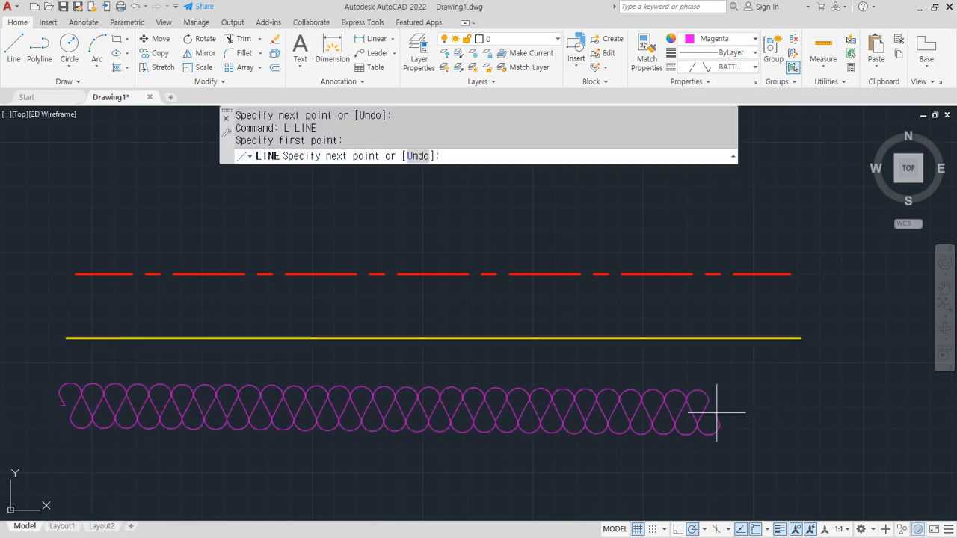
pyautogui.click(823, 400)
pyautogui.press('Return')
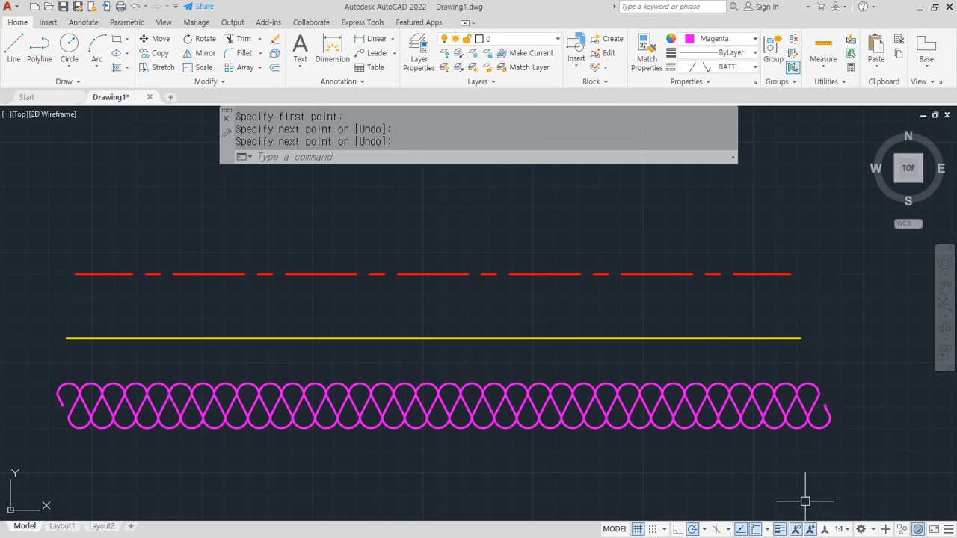
# Browse the exercise drawings on the web page and examine the curved hook-shaped profile with R50 and the 77 dimension
pyautogui.moveTo(0, 60); pyautogui.dragTo(291, 43)
pyautogui.scroll(-15, 566, 284)
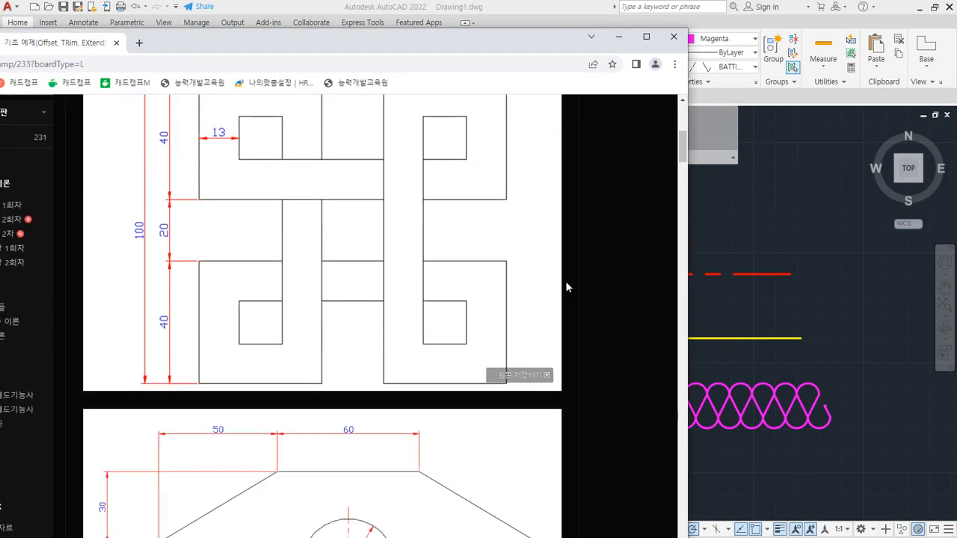
pyautogui.scroll(-10, 567, 286)
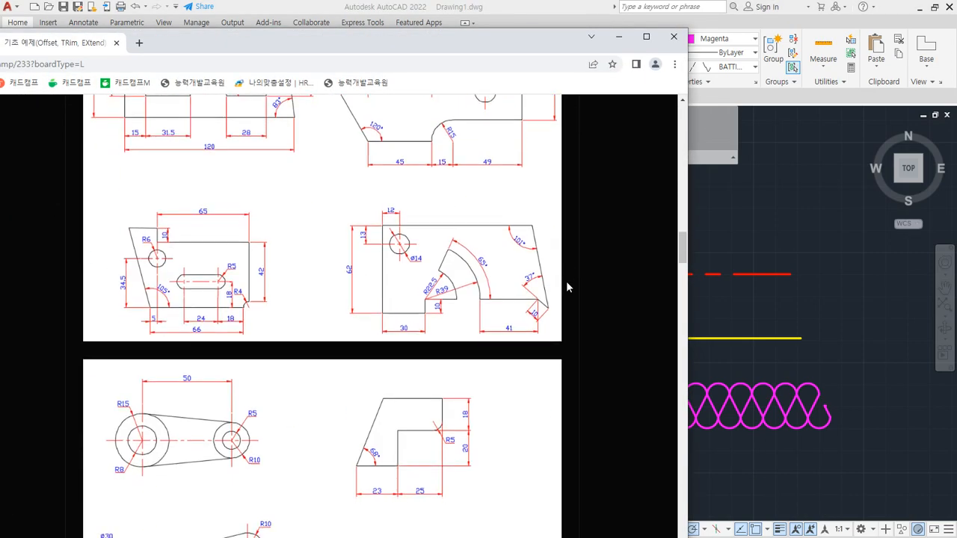
pyautogui.scroll(-5, 566, 284)
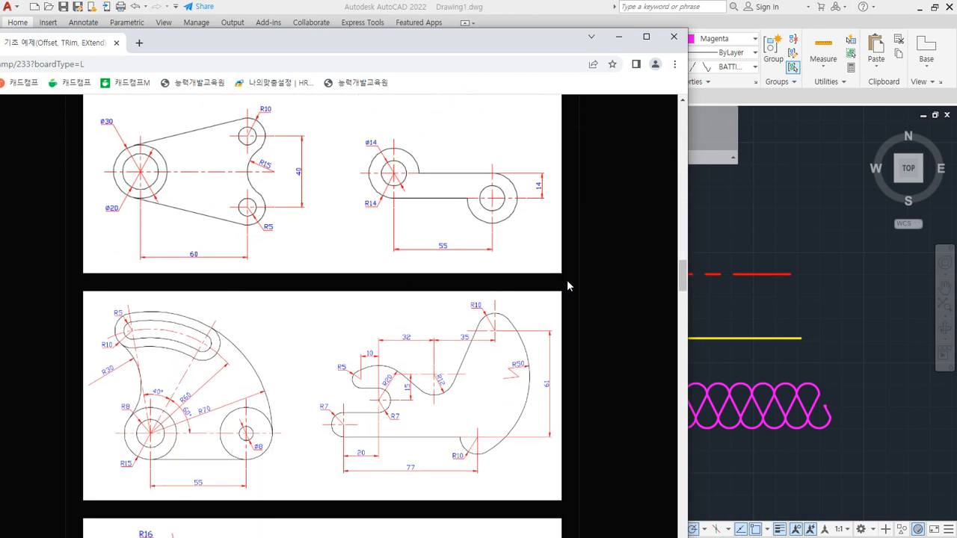
pyautogui.scroll(-2, 566, 276)
pyautogui.scroll(2, 567, 276)
pyautogui.scroll(-2, 567, 276)
pyautogui.moveTo(160, 505)
pyautogui.mouseDown()
pyautogui.moveTo(140, 504)
pyautogui.moveTo(266, 159)
pyautogui.moveTo(585, 361)
pyautogui.moveTo(224, 517)
pyautogui.mouseUp()
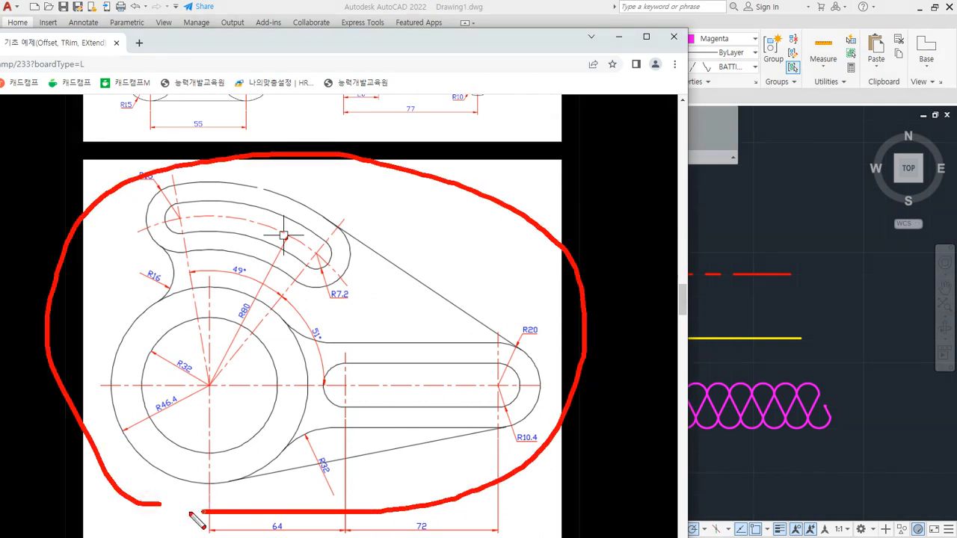
pyautogui.press('Escape')
pyautogui.scroll(3, 406, 359)
pyautogui.hotkey('ctrl', '2')
pyautogui.moveTo(499, 362)
pyautogui.mouseDown()
pyautogui.moveTo(453, 383)
pyautogui.moveTo(453, 180)
pyautogui.moveTo(512, 378)
pyautogui.moveTo(451, 389)
pyautogui.mouseUp()
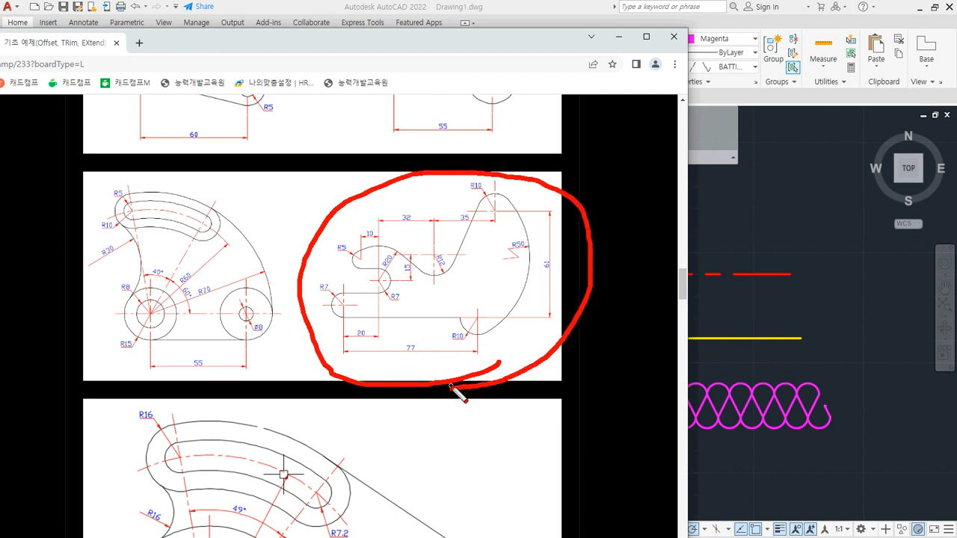
pyautogui.press('Escape')
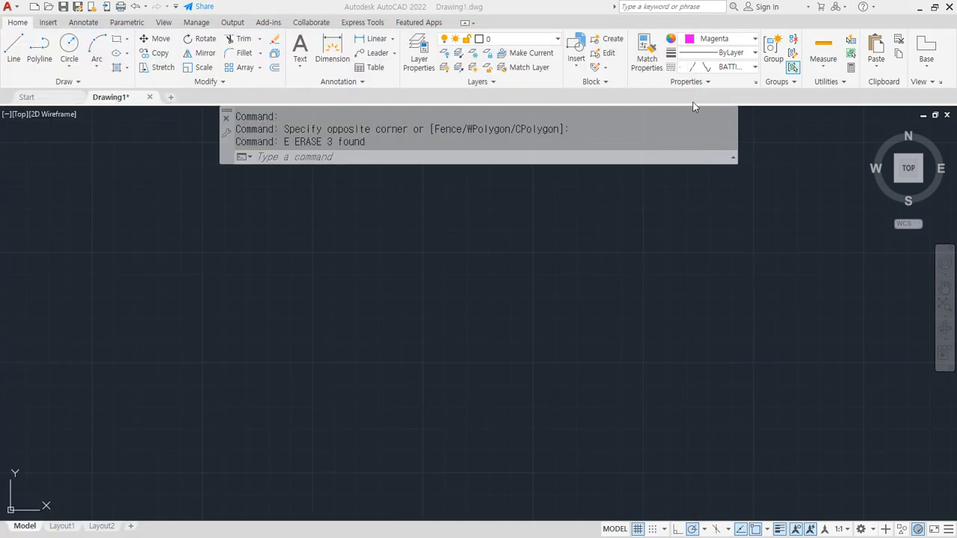
# Draw a long horizontal centerline in red with the CENTER linetype across the empty drawing area
pyautogui.click(725, 41)
pyautogui.click(686, 159)
pyautogui.click(733, 69)
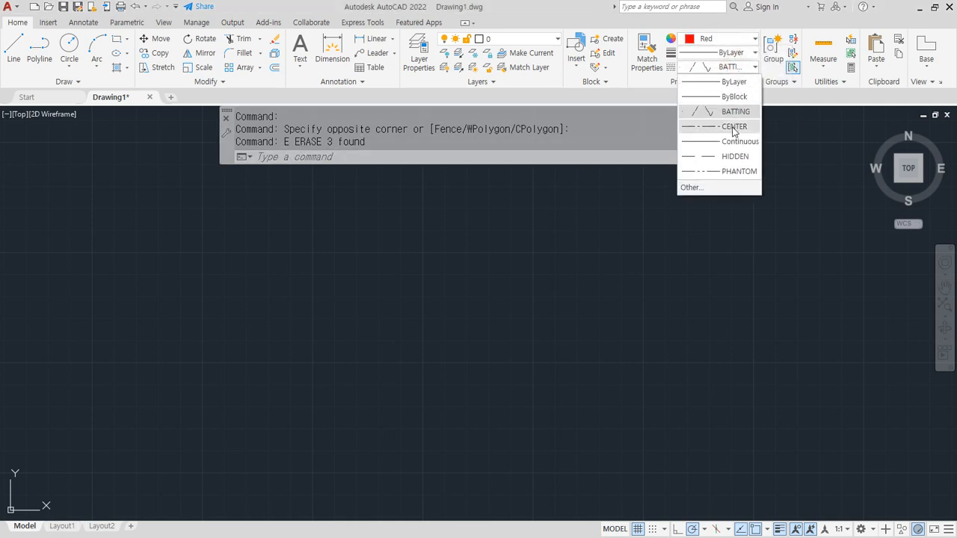
pyautogui.click(732, 127)
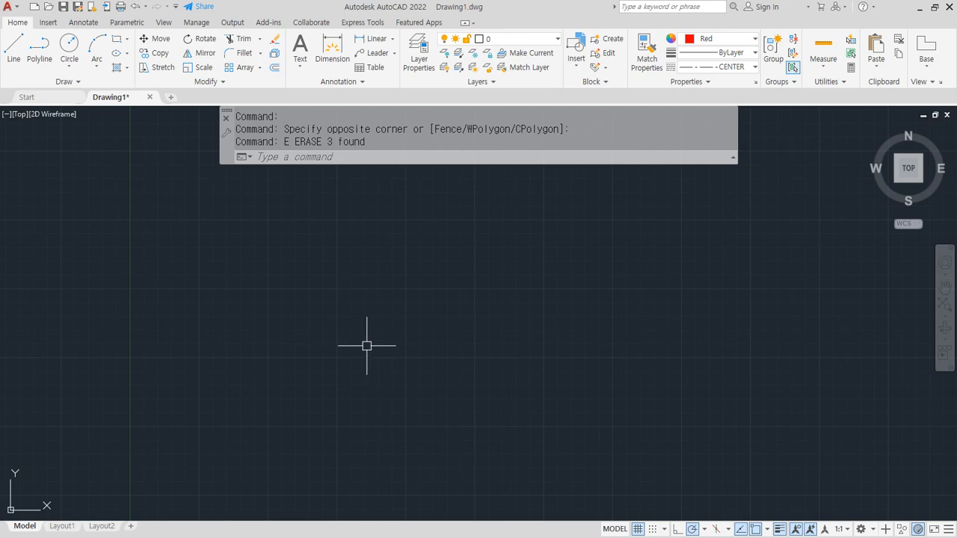
pyautogui.write('l')
pyautogui.press('Return')
pyautogui.click(116, 357)
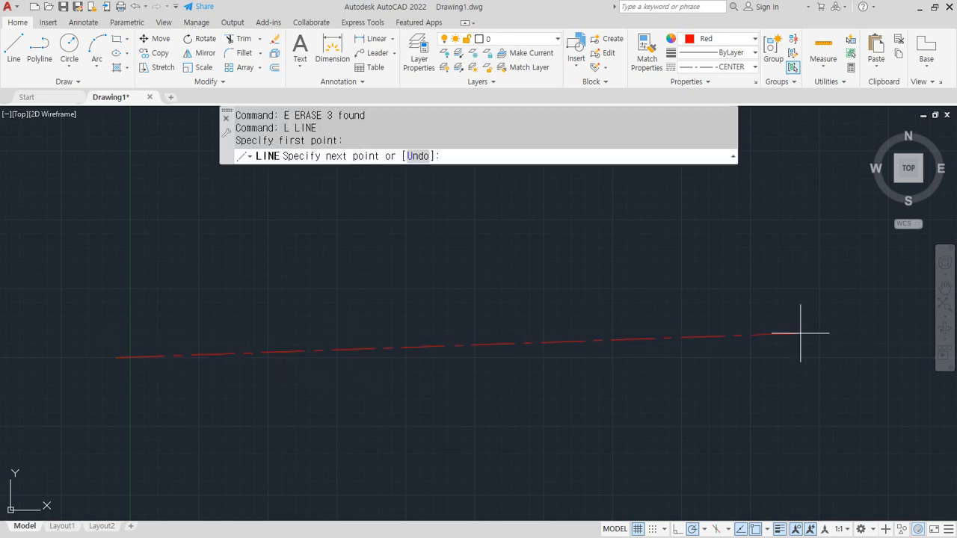
pyautogui.click(880, 357)
pyautogui.press('Return')
# Draw a vertical red centerline crossing the horizontal one in its left part
pyautogui.press('Return')
pyautogui.scroll(-2, 331, 196)
pyautogui.moveTo(331, 196); pyautogui.dragTo(320, 229, button='middle')
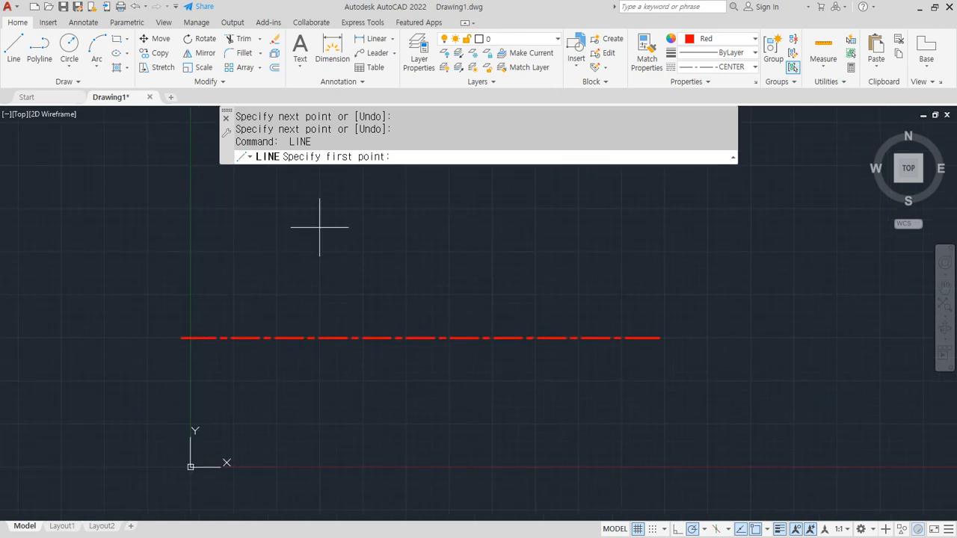
pyautogui.click(306, 204)
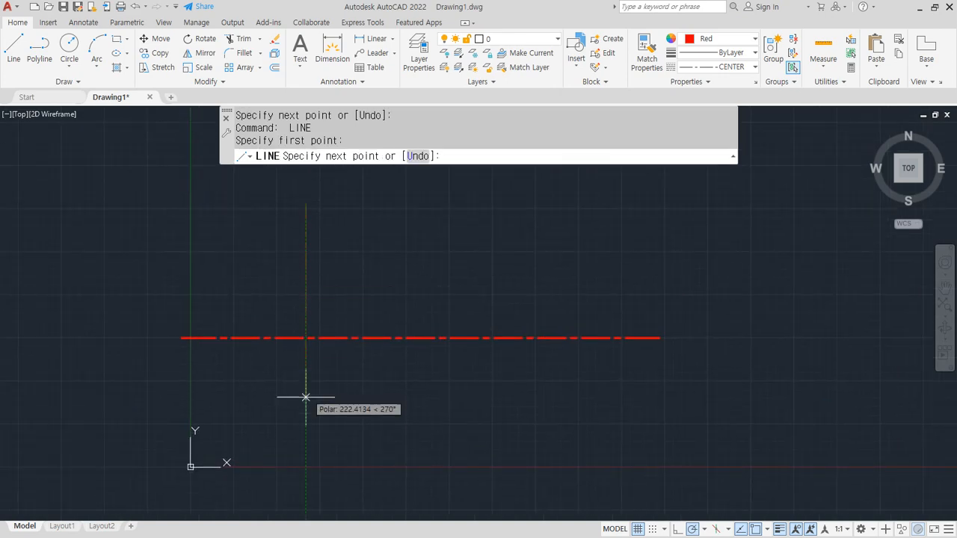
pyautogui.click(305, 466)
pyautogui.press('Return')
pyautogui.scroll(2, 317, 367)
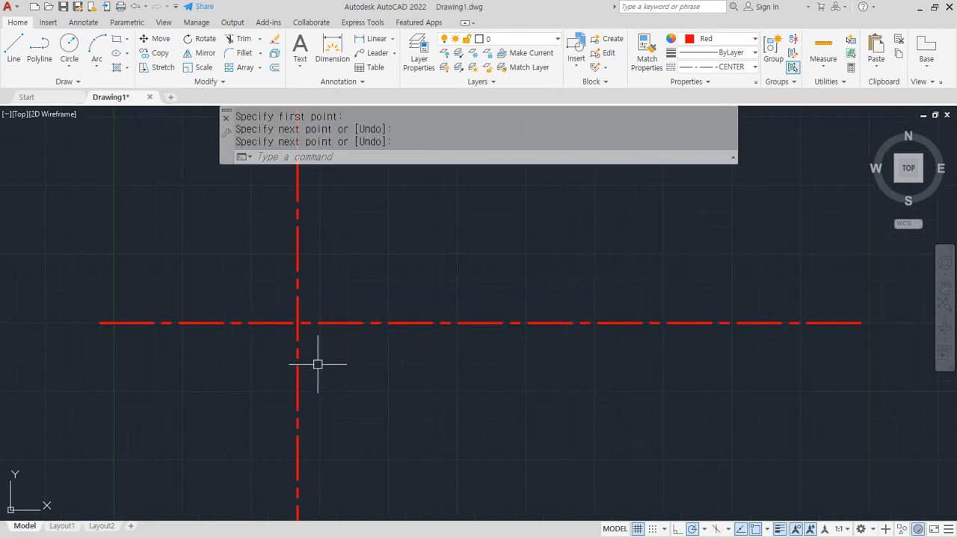
# Draw a radius 7 circle at the centerline intersection in yellow with the ByLayer linetype
pyautogui.click(726, 68)
pyautogui.click(729, 78)
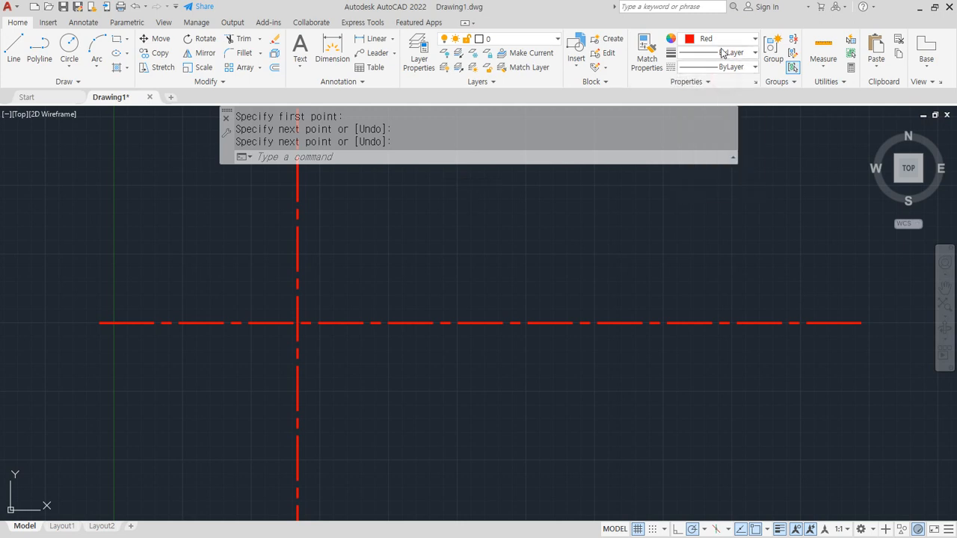
pyautogui.click(718, 38)
pyautogui.click(700, 162)
pyautogui.scroll(2, 262, 331)
pyautogui.write('C')
pyautogui.press('Return')
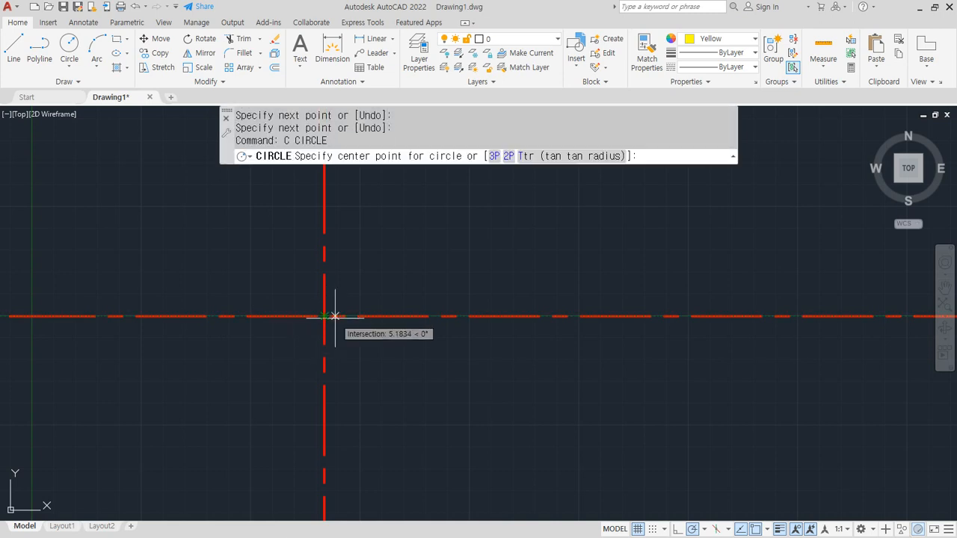
pyautogui.click(324, 316)
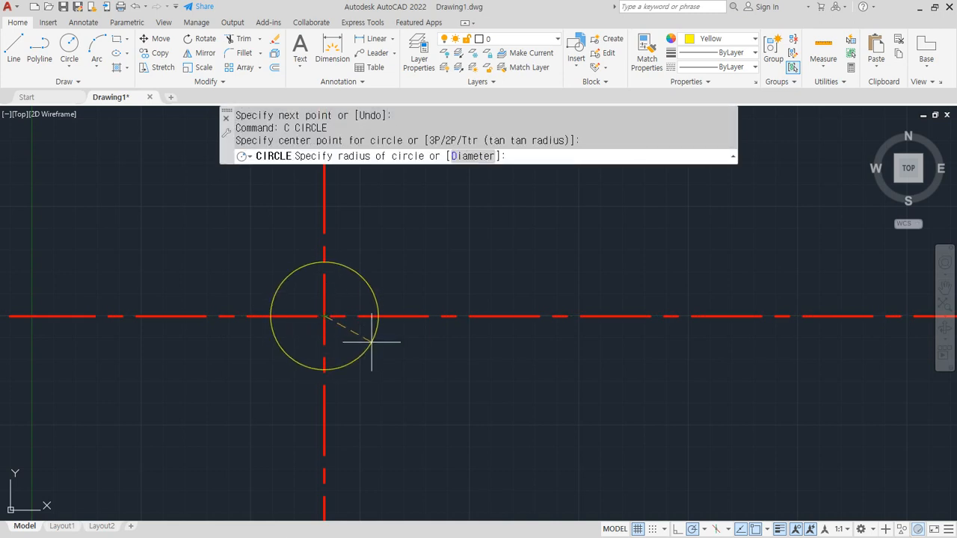
pyautogui.press('Return')
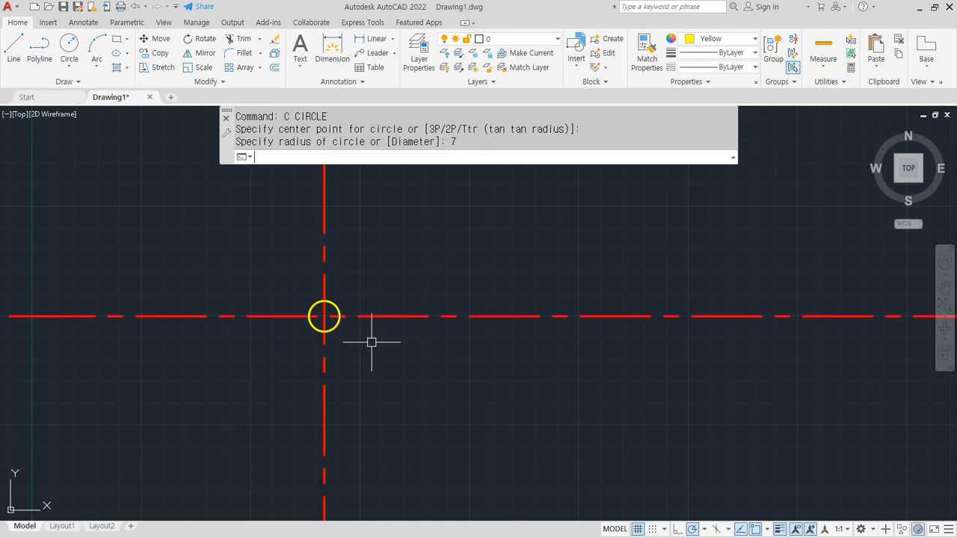
# Set the global linetype scale factor to 0.2 so the centerline dashes fit the small circle
pyautogui.scroll(4, 371, 343)
pyautogui.moveTo(264, 288); pyautogui.dragTo(313, 289, button='middle')
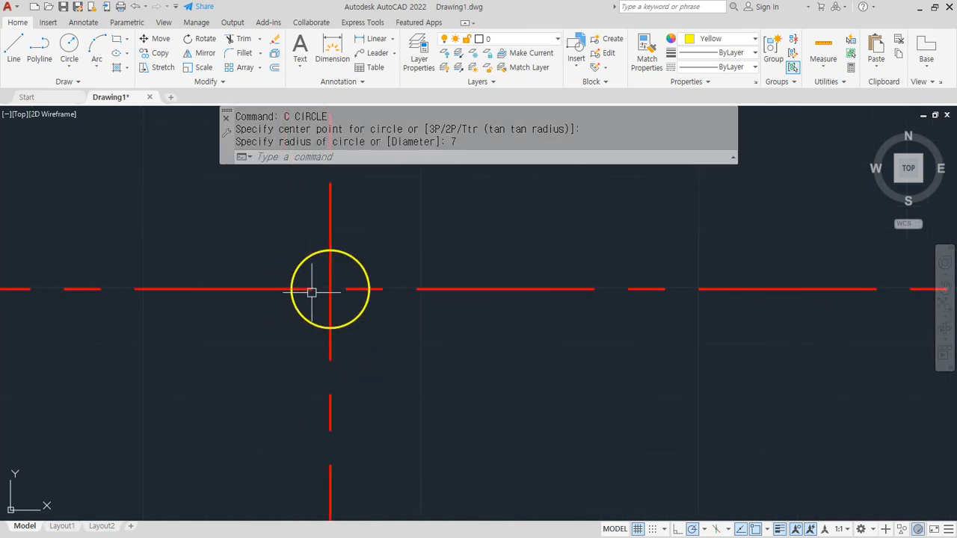
pyautogui.write('lts')
pyautogui.press('Return')
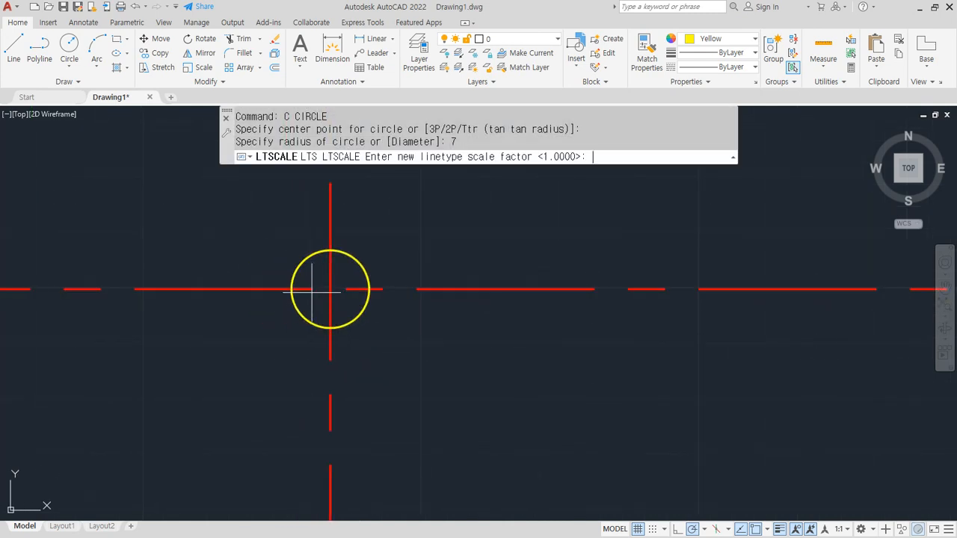
pyautogui.write('0.2')
pyautogui.press('Return')
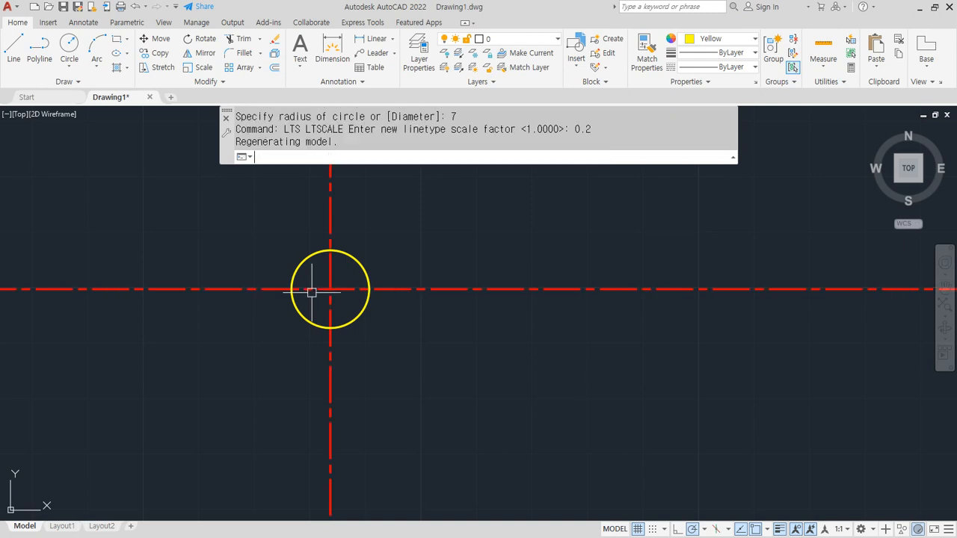
pyautogui.scroll(2, 309, 292)
pyautogui.moveTo(391, 352); pyautogui.dragTo(442, 345, button='middle')
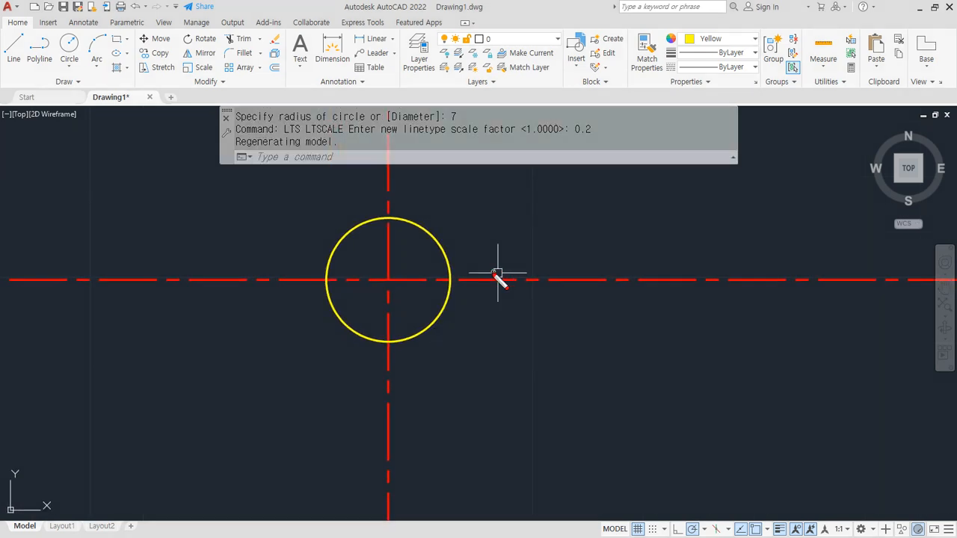
pyautogui.moveTo(494, 275); pyautogui.dragTo(493, 223)
pyautogui.moveTo(499, 284); pyautogui.dragTo(501, 334)
pyautogui.moveTo(499, 382); pyautogui.dragTo(480, 390)
pyautogui.moveTo(491, 427); pyautogui.dragTo(490, 485)
pyautogui.moveTo(471, 477)
pyautogui.mouseDown()
pyautogui.moveTo(474, 491)
pyautogui.moveTo(503, 479)
pyautogui.mouseUp()
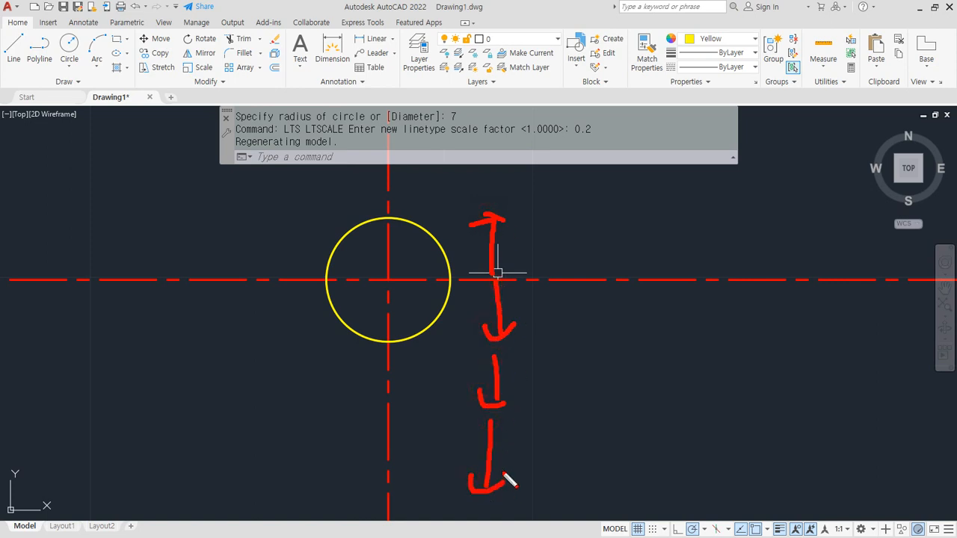
pyautogui.press('Escape')
# Offset the horizontal centerline by 7, once above it and three times in succession below it
pyautogui.write('O')
pyautogui.press('Return')
pyautogui.write('7')
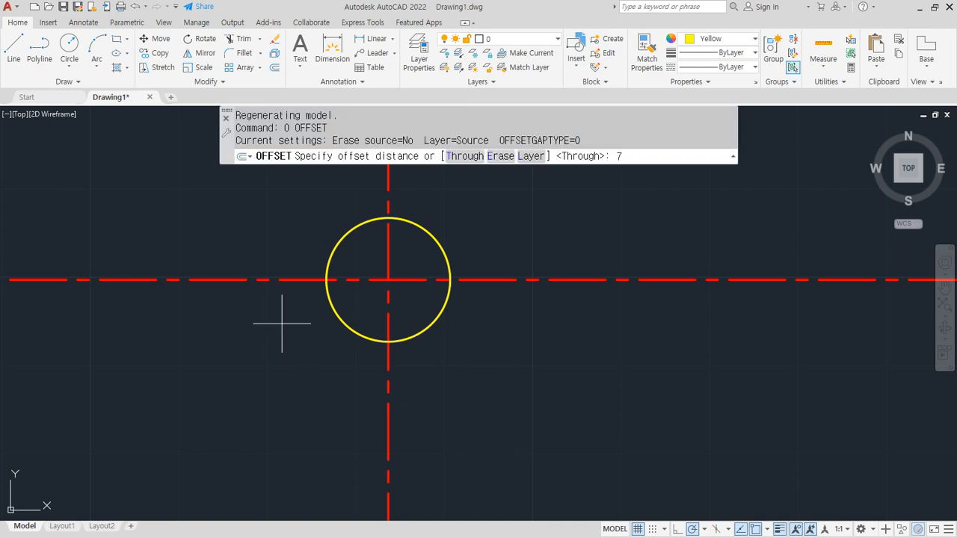
pyautogui.press('Return')
pyautogui.click(259, 280)
pyautogui.click(267, 245)
pyautogui.click(261, 280)
pyautogui.click(261, 331)
pyautogui.click(268, 342)
pyautogui.click(272, 374)
pyautogui.click(284, 404)
pyautogui.click(284, 448)
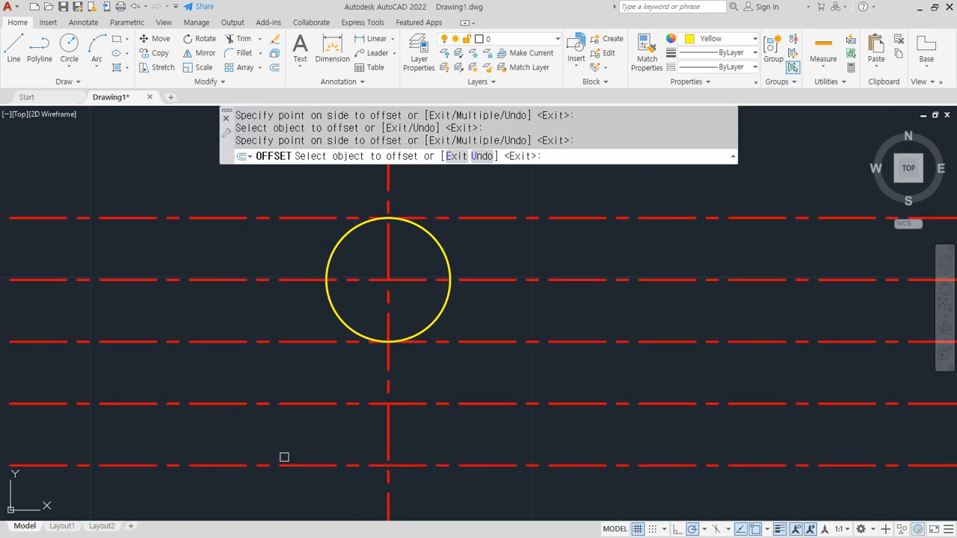
pyautogui.press('Return')
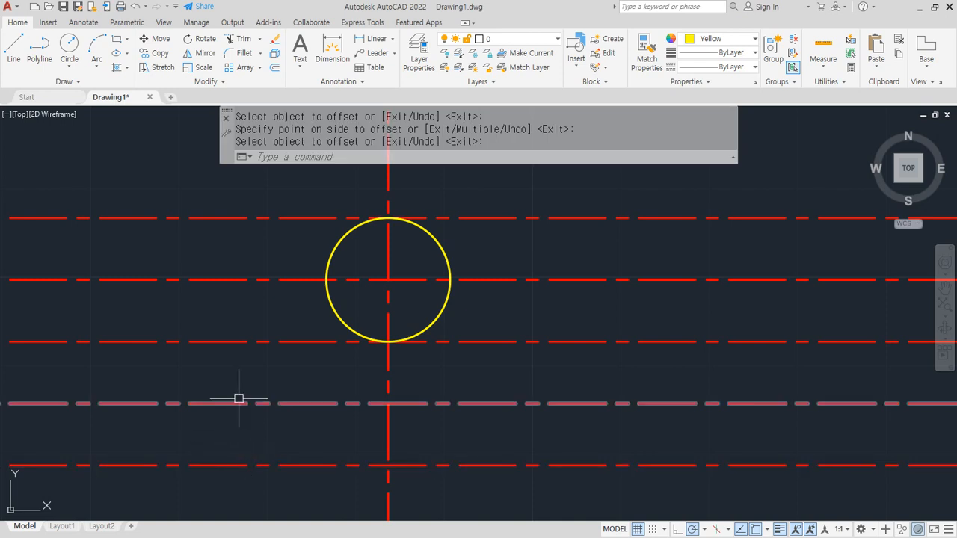
# Offset the vertical centerline 20 to the left of the circle
pyautogui.moveTo(234, 401); pyautogui.dragTo(256, 393, button='middle')
pyautogui.write('o')
pyautogui.press('Return')
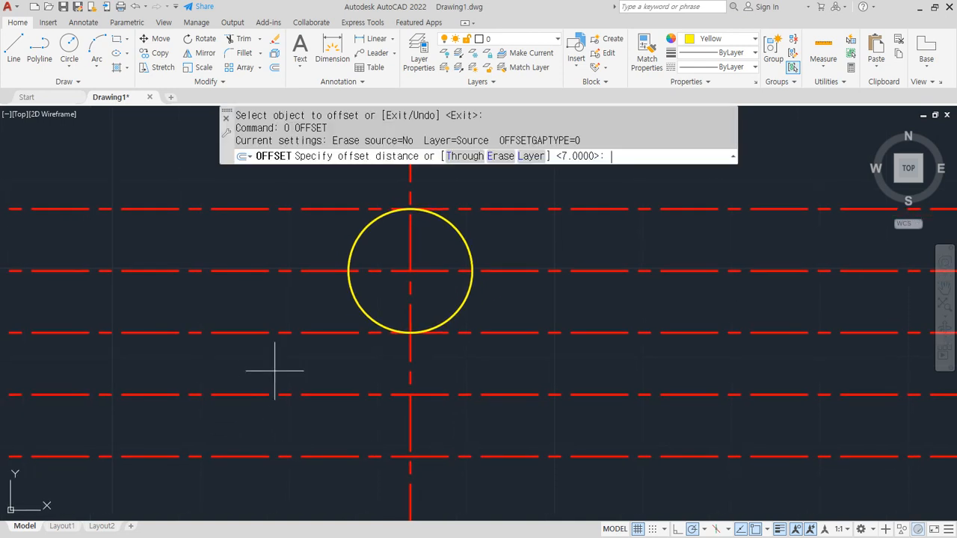
pyautogui.write('20')
pyautogui.press('Return')
pyautogui.click(410, 416)
pyautogui.click(209, 423)
pyautogui.press('Return')
# Draw a radius 7 circle where the new vertical centerline meets the second horizontal line below the original centerline
pyautogui.write('c')
pyautogui.press('Return')
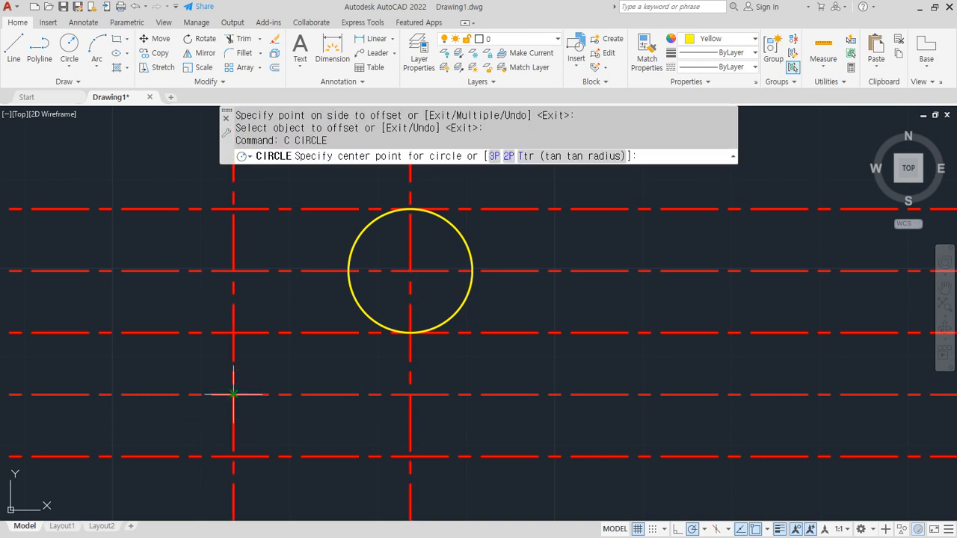
pyautogui.click(233, 394)
pyautogui.write('7')
pyautogui.press('Return')
pyautogui.scroll(-2, 231, 433)
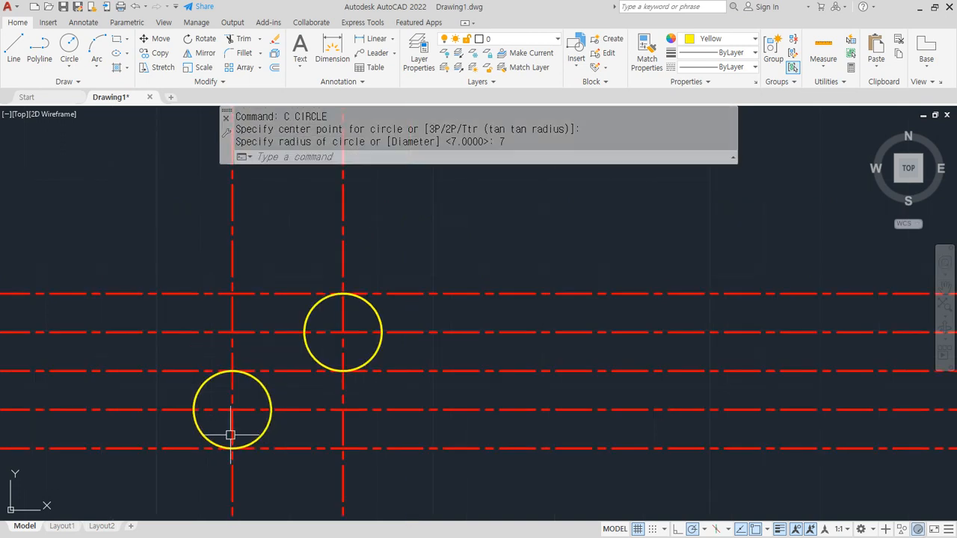
pyautogui.moveTo(231, 434); pyautogui.dragTo(235, 405, button='middle')
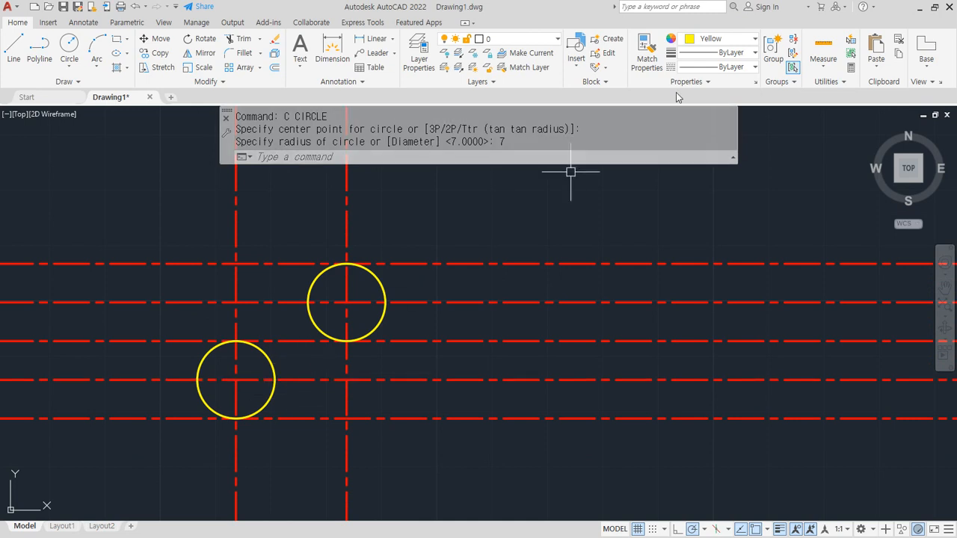
# Match the yellow circle's properties onto the three horizontal lines tangent to the circles, leaving the two center axes red
pyautogui.click(647, 53)
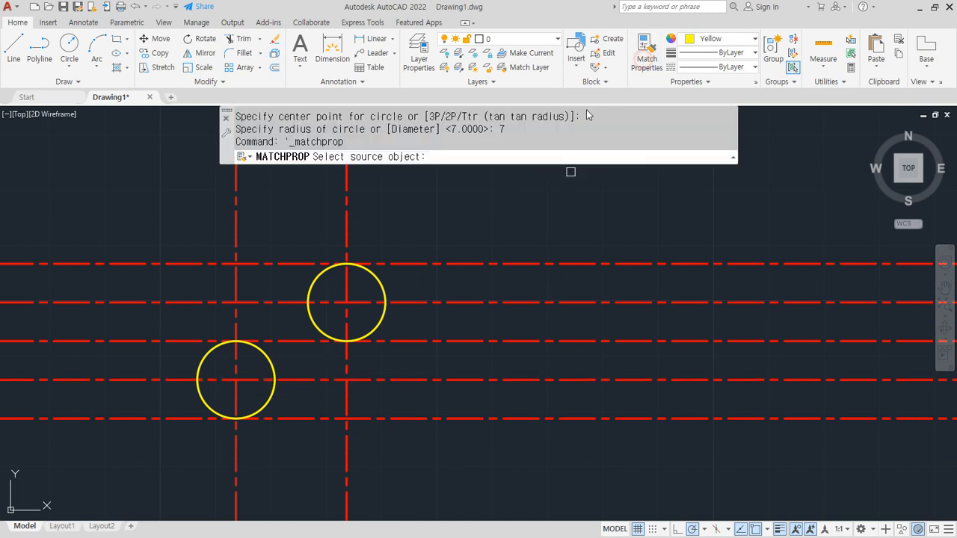
pyautogui.click(308, 307)
pyautogui.click(294, 340)
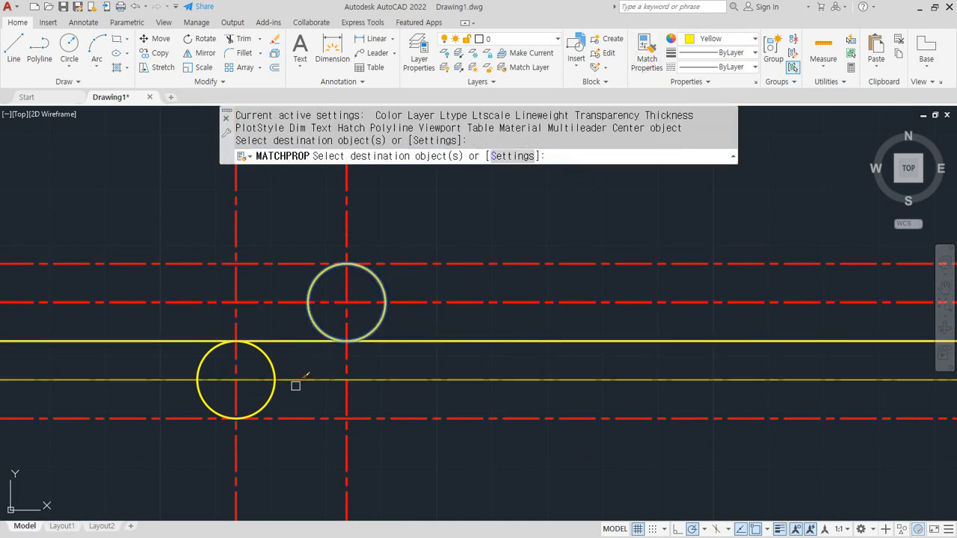
pyautogui.click(288, 263)
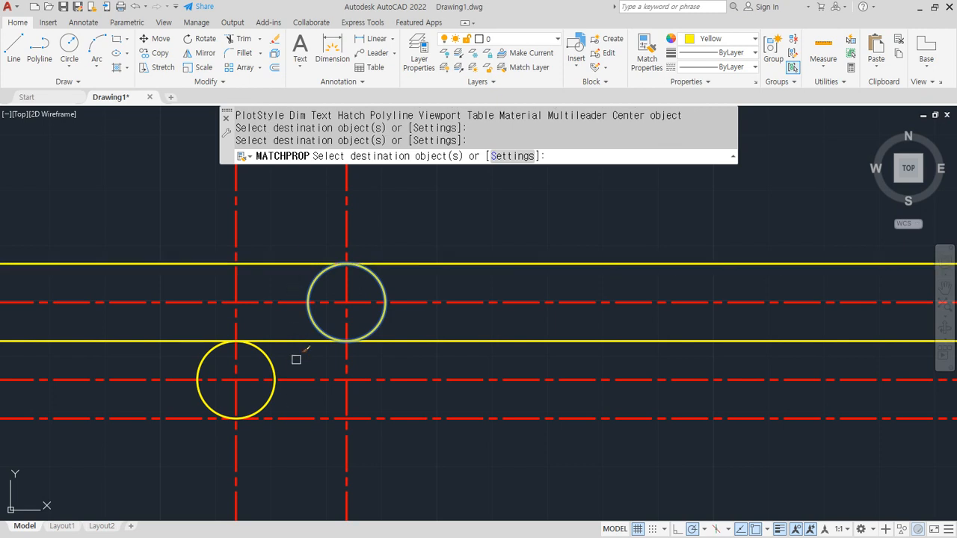
pyautogui.click(295, 419)
pyautogui.press('Return')
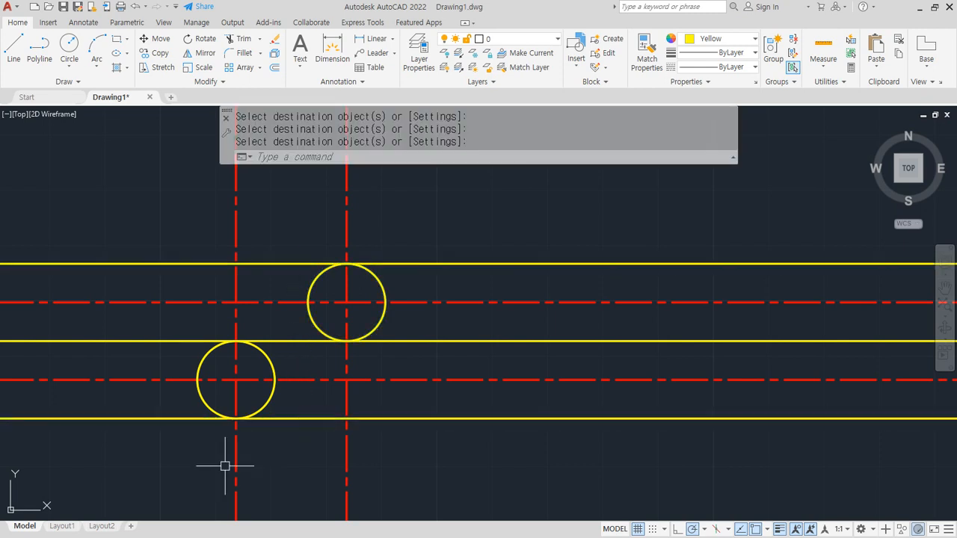
# Trim the yellow lines and circles at the two vertical centerlines to form an S-shaped outline, keeping the bottom line's right extension
pyautogui.write('TR')
pyautogui.press('Return')
pyautogui.click(374, 207)
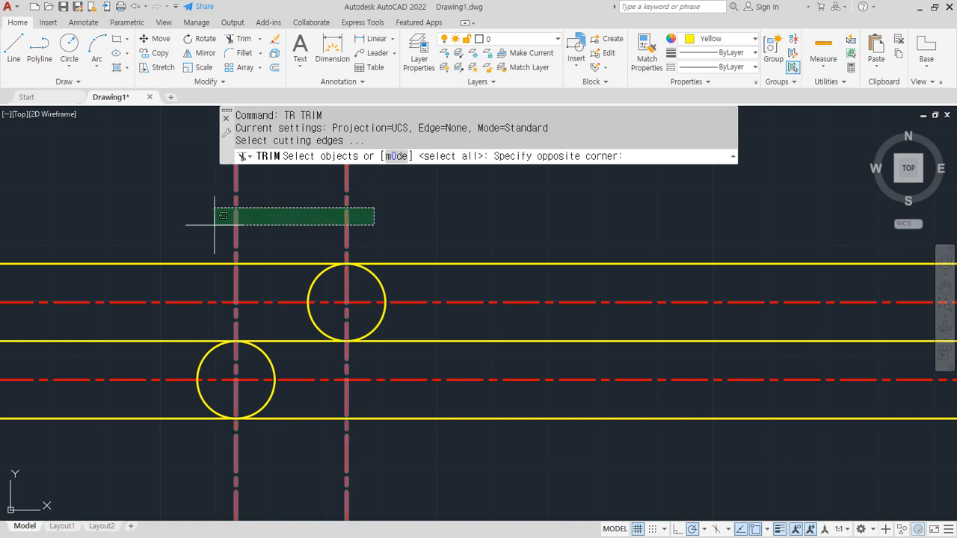
pyautogui.click(214, 225)
pyautogui.press('Return')
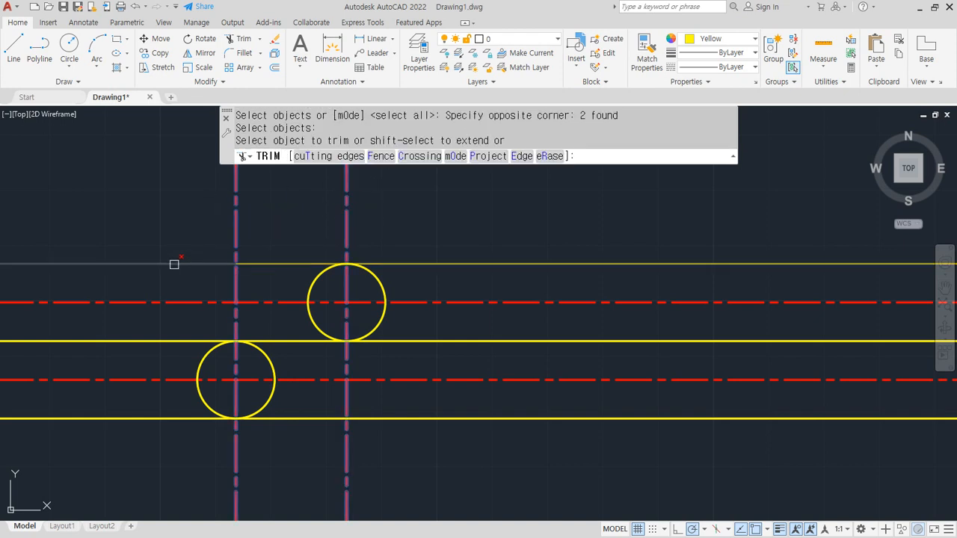
pyautogui.click(175, 264)
pyautogui.click(145, 341)
pyautogui.click(136, 418)
pyautogui.click(494, 340)
pyautogui.click(499, 263)
pyautogui.click(313, 322)
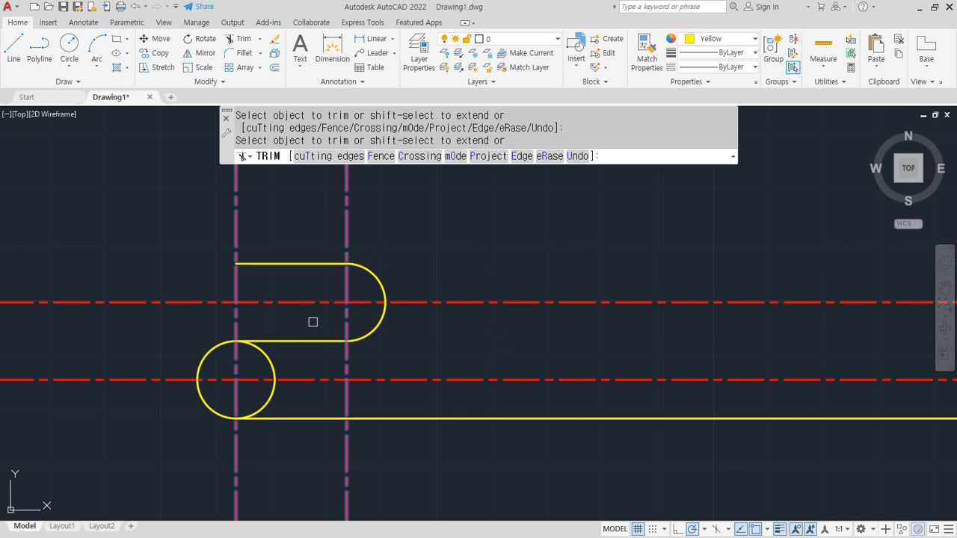
pyautogui.click(265, 363)
pyautogui.press('Return')
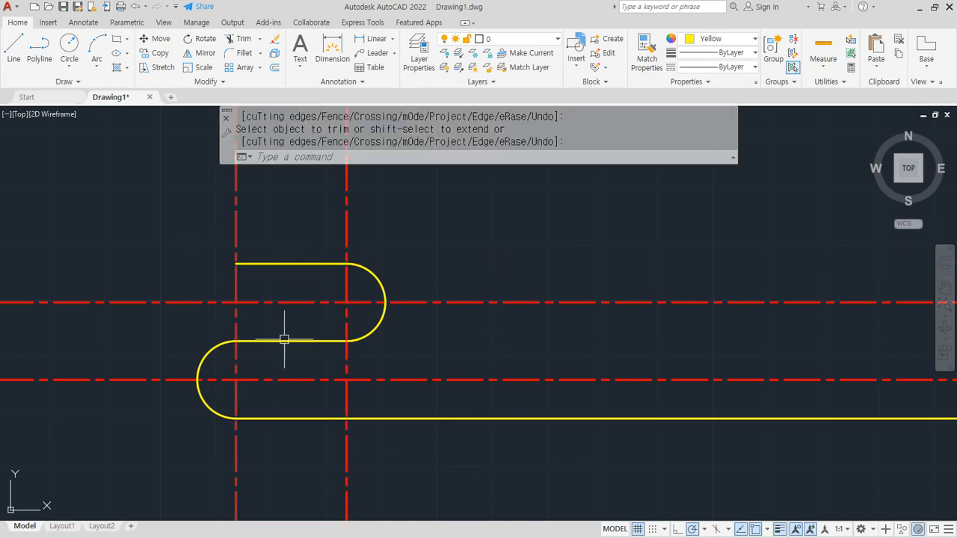
# Offset the left vertical centerline 77 to the right
pyautogui.moveTo(344, 394); pyautogui.dragTo(306, 344, button='middle')
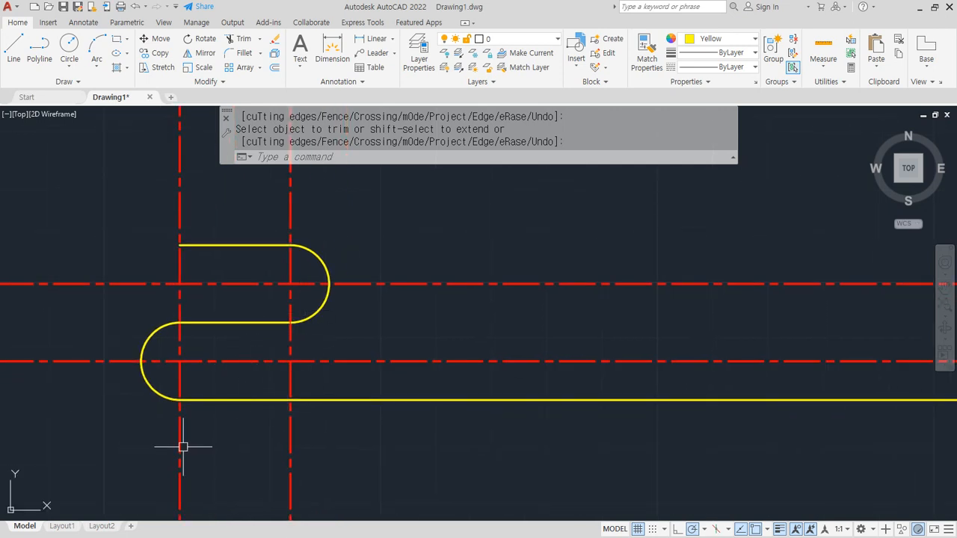
pyautogui.moveTo(179, 432)
pyautogui.mouseDown()
pyautogui.moveTo(133, 357)
pyautogui.moveTo(228, 359)
pyautogui.moveTo(180, 436)
pyautogui.moveTo(726, 442)
pyautogui.moveTo(704, 474)
pyautogui.mouseUp()
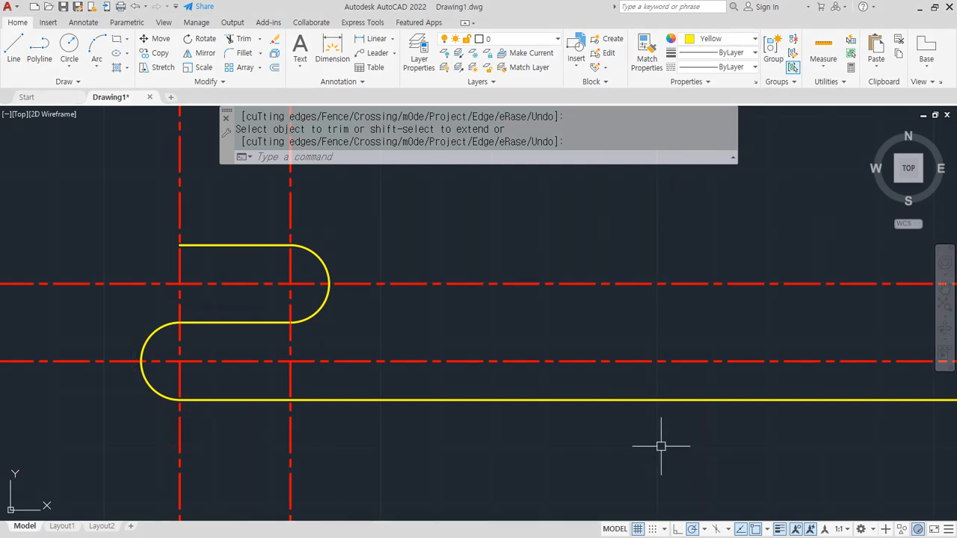
pyautogui.write('o')
pyautogui.press('Return')
pyautogui.write('77')
pyautogui.press('Return')
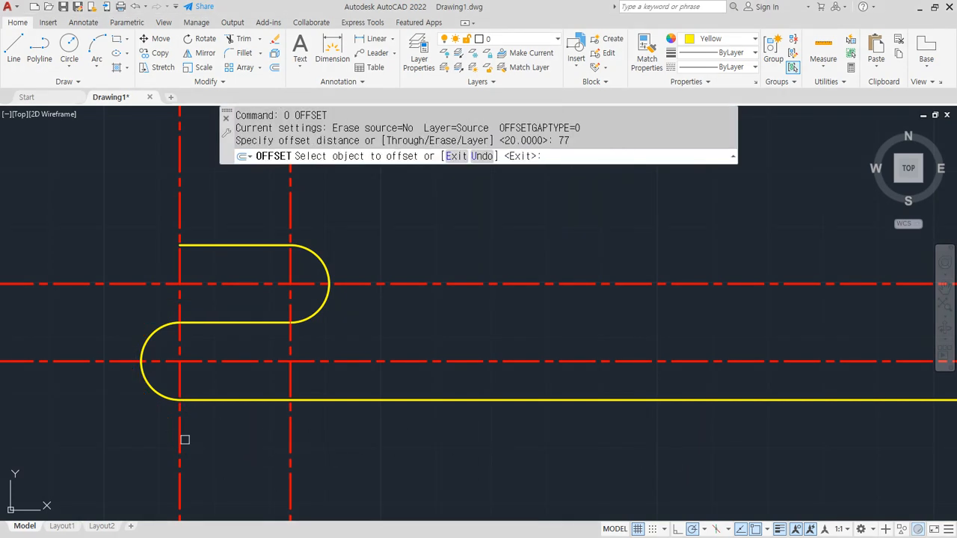
pyautogui.click(180, 438)
pyautogui.click(686, 444)
pyautogui.press('Return')
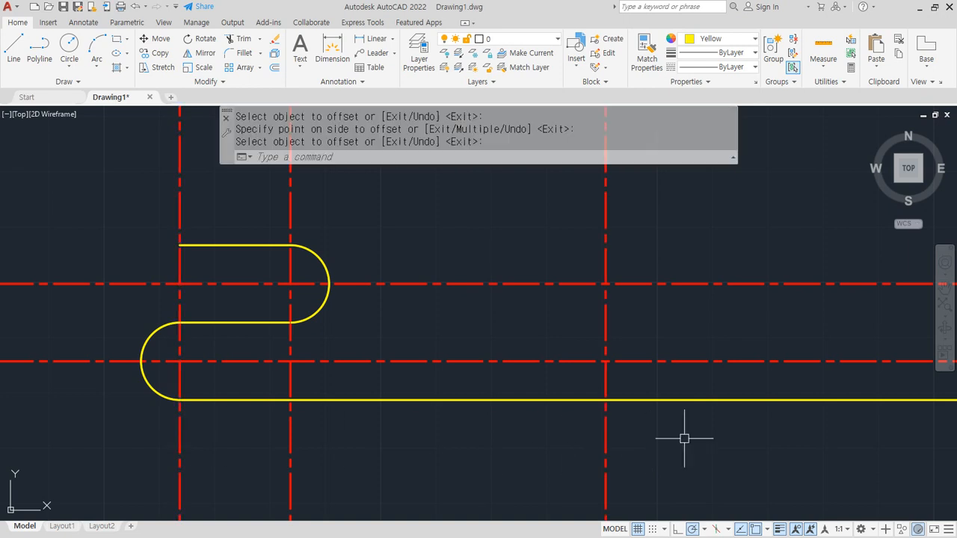
# Draw a radius 10 circle where the new vertical centerline crosses the bottom yellow line
pyautogui.hotkey('ctrl', '2')
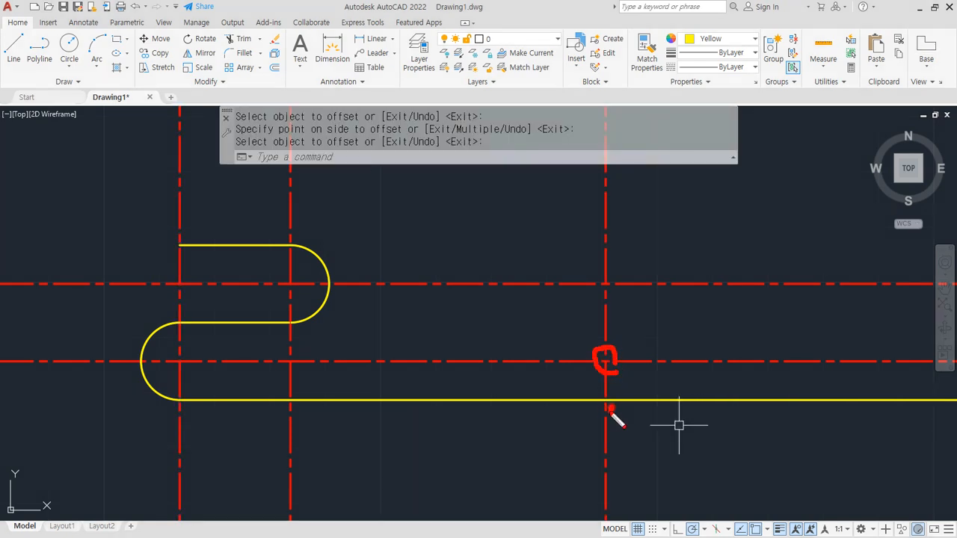
pyautogui.press('Escape')
pyautogui.write('c')
pyautogui.press('Return')
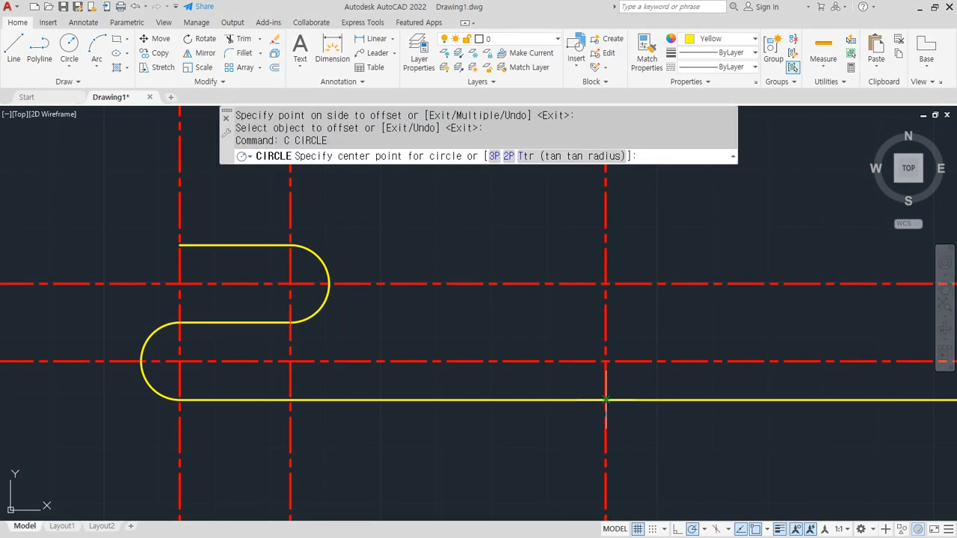
pyautogui.click(605, 400)
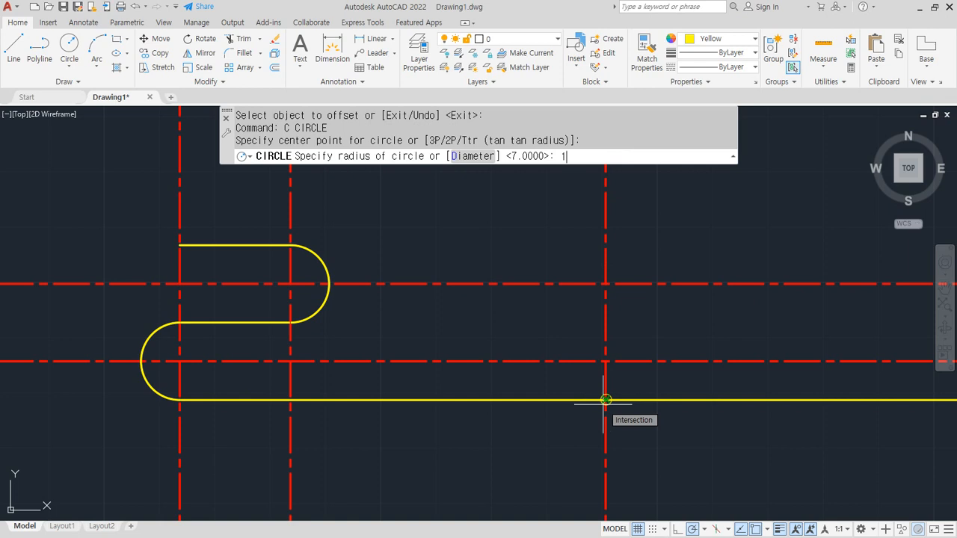
pyautogui.write('0')
pyautogui.press('Return')
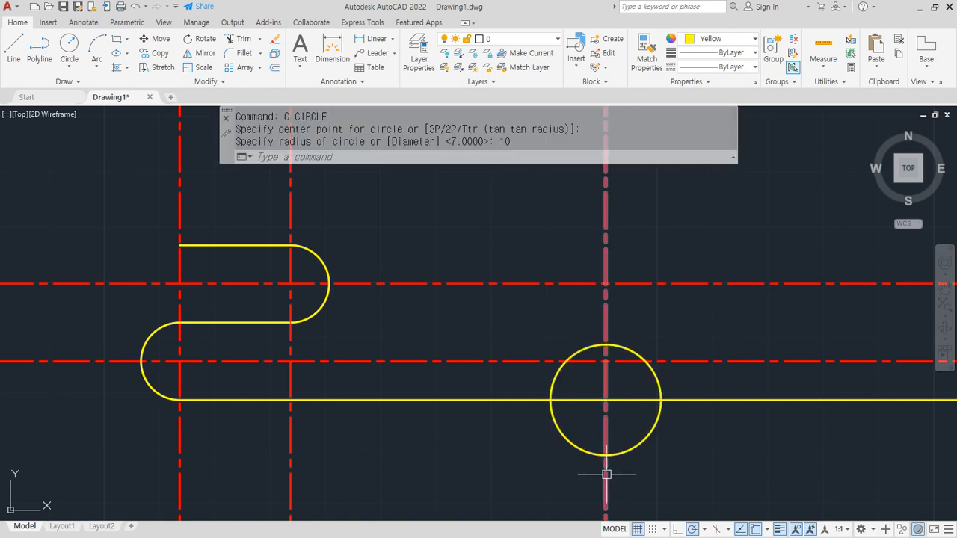
# Offset the radius 10 circle outward by 5
pyautogui.moveTo(259, 338)
pyautogui.mouseDown(button='middle')
pyautogui.moveTo(222, 441)
pyautogui.moveTo(277, 357)
pyautogui.mouseUp(button='middle')
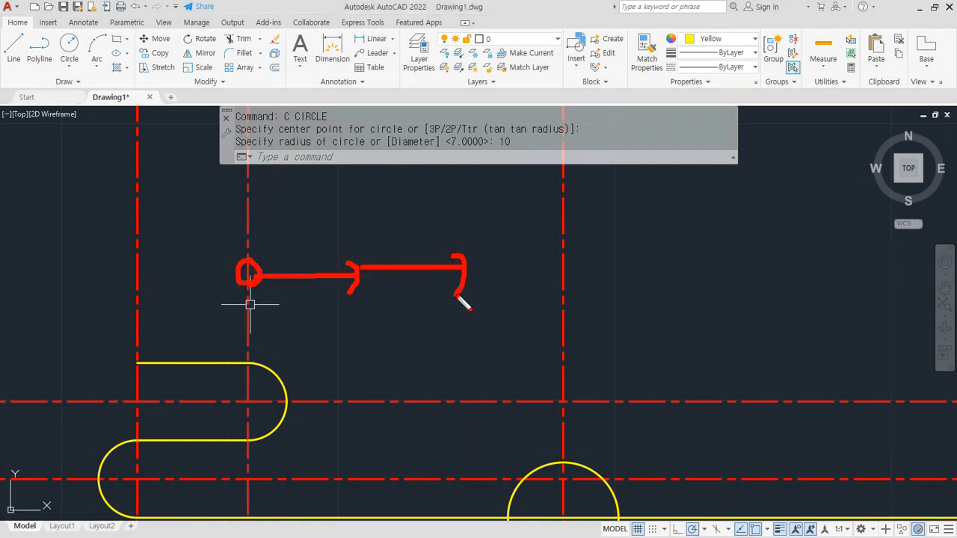
pyautogui.press('Escape')
pyautogui.scroll(-2, 401, 370)
pyautogui.moveTo(398, 412); pyautogui.dragTo(369, 314, button='middle')
pyautogui.scroll(2, 470, 418)
pyautogui.moveTo(473, 379); pyautogui.dragTo(416, 434, button='middle')
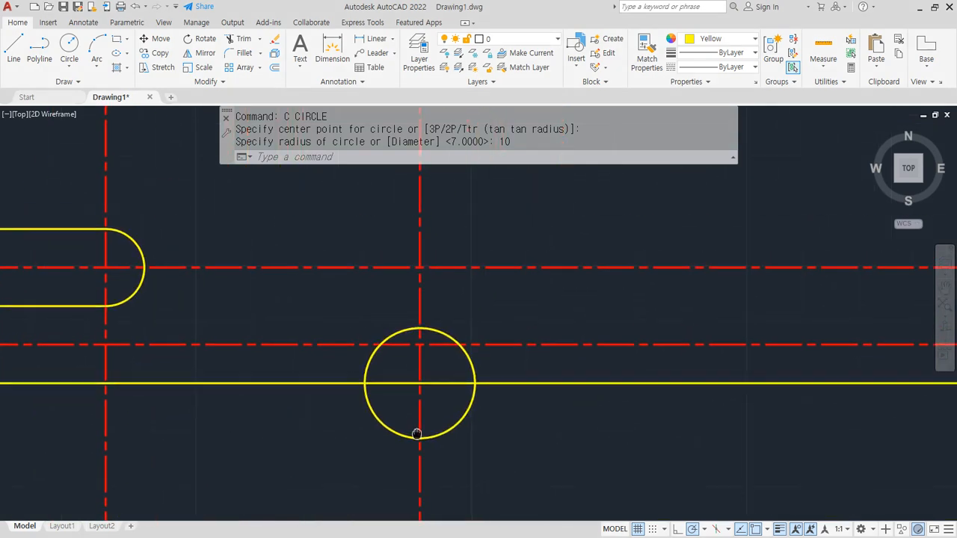
pyautogui.write('o')
pyautogui.press('Return')
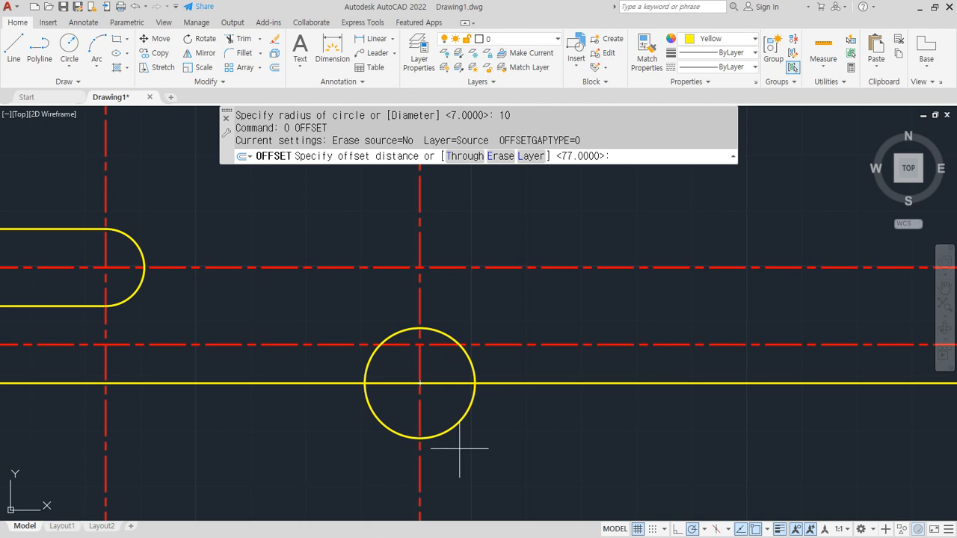
pyautogui.write('5')
pyautogui.press('Return')
pyautogui.click(454, 422)
pyautogui.click(504, 461)
pyautogui.press('Return')
# Trim the vertical centerline outside the outer circle and the bottom yellow line inside and beyond it, using that circle as cutting edge
pyautogui.write('tr')
pyautogui.press('Return')
pyautogui.click(475, 446)
pyautogui.press('Return')
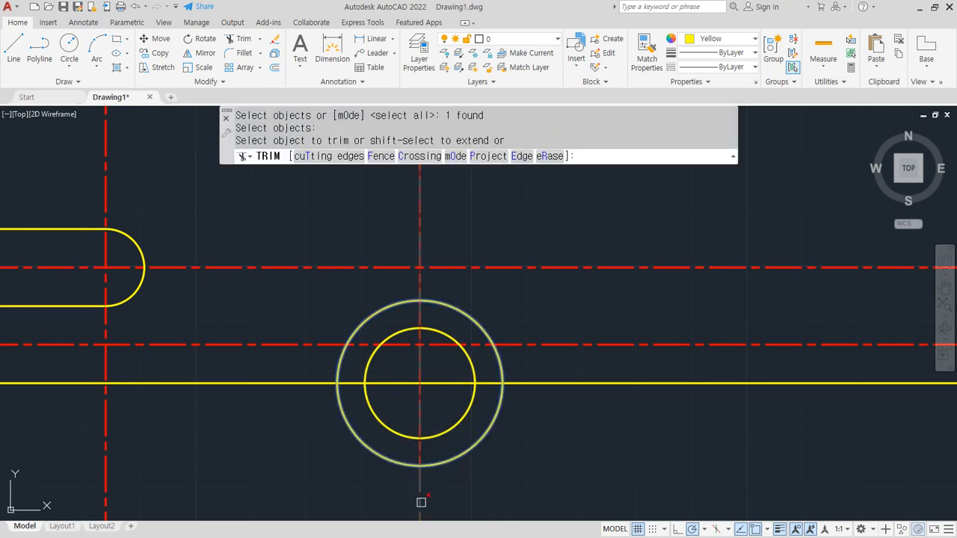
pyautogui.click(424, 432)
pyautogui.click(417, 274)
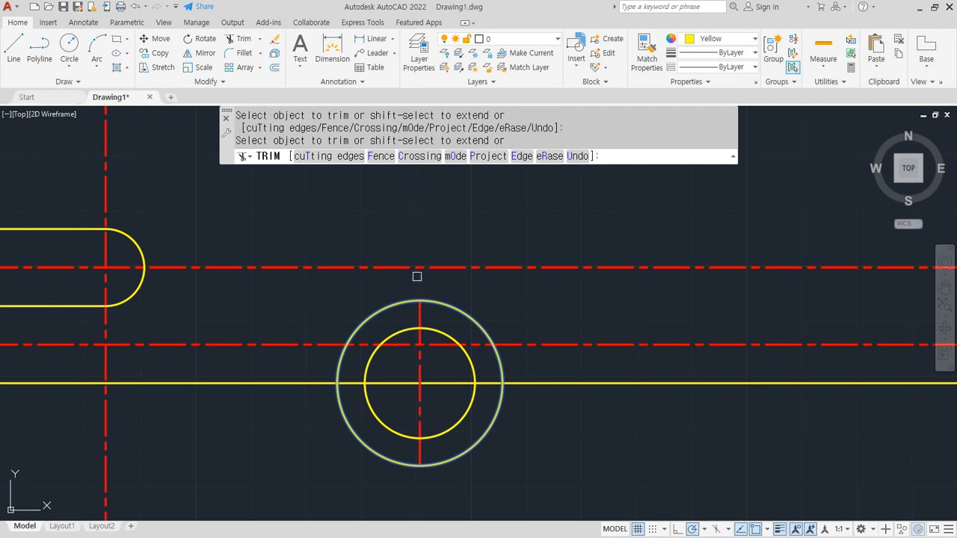
pyautogui.click(540, 384)
pyautogui.click(497, 401)
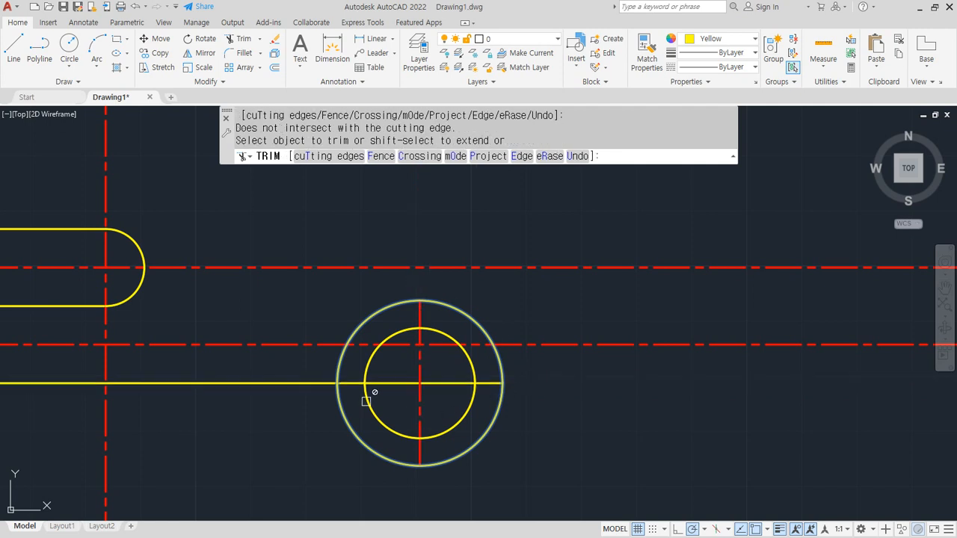
pyautogui.click(348, 382)
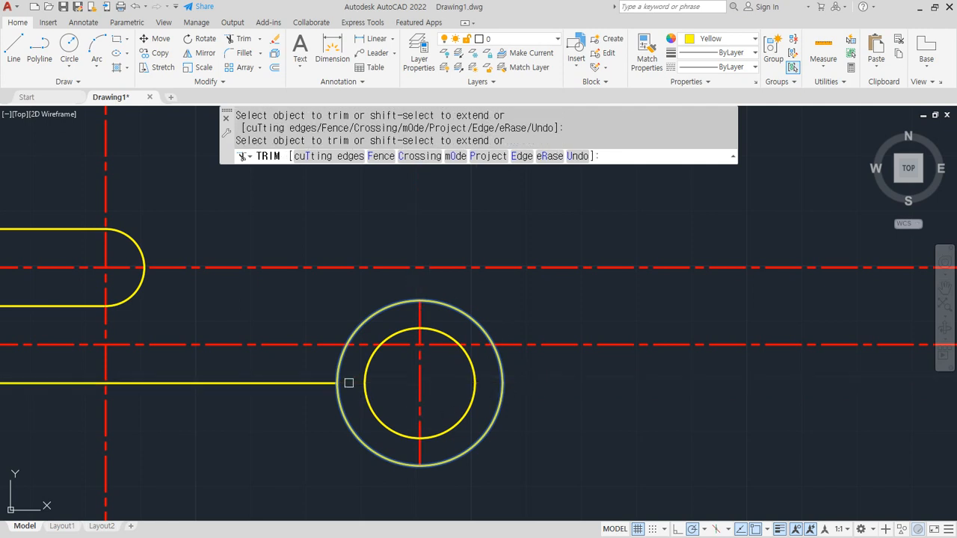
pyautogui.click(356, 429)
pyautogui.press('Return')
# Erase the outer helper circle and extend the bottom yellow line to the radius 10 circle
pyautogui.click(358, 439)
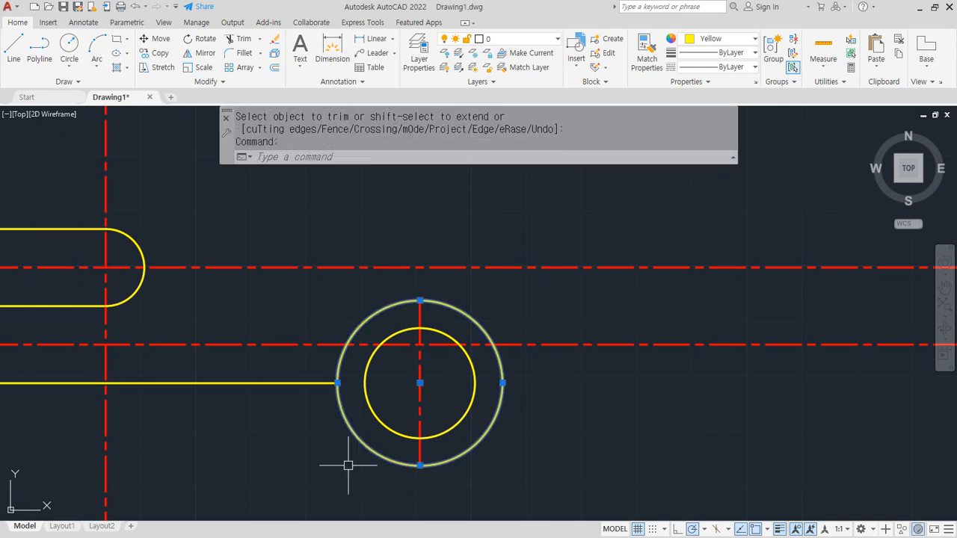
pyautogui.write('e')
pyautogui.press('Return')
pyautogui.write('ex')
pyautogui.press('Return')
pyautogui.press('Return')
pyautogui.click(326, 384)
pyautogui.press('Return')
# Draw a horizontal line across the radius 10 circle and match its properties to the red vertical centerline
pyautogui.write('l')
pyautogui.press('Return')
pyautogui.click(365, 383)
pyautogui.click(474, 383)
pyautogui.press('Return')
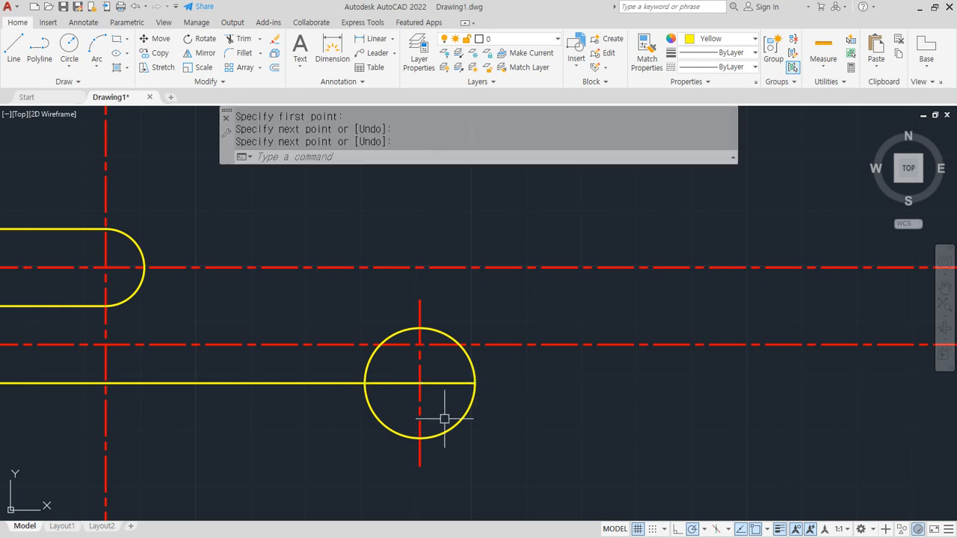
pyautogui.write('ma')
pyautogui.press('Return')
pyautogui.click(422, 364)
pyautogui.click(448, 383)
pyautogui.press('Return')
# Extend the circle's horizontal centerline to the right up to a temporary concentric radius 15 circle, and erase that helper circle
pyautogui.press('Return')
pyautogui.write('c')
pyautogui.press('Escape')
pyautogui.write('c')
pyautogui.press('Return')
pyautogui.click(419, 383)
pyautogui.write('15')
pyautogui.press('Return')
pyautogui.write('E')
pyautogui.press('Return')
pyautogui.press('Return')
pyautogui.click(472, 441)
pyautogui.write('E')
pyautogui.press('Return')
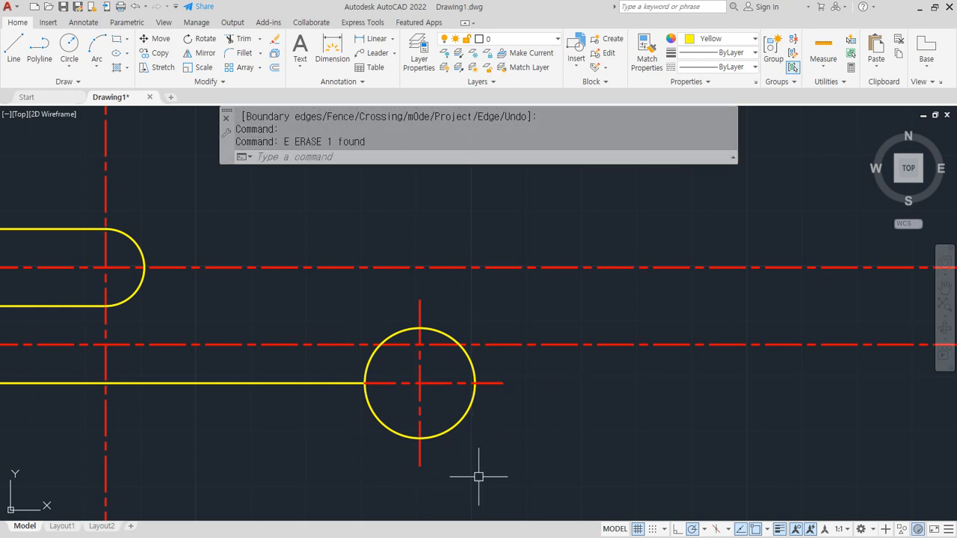
# Offset the left yellow arc outward by 5
pyautogui.moveTo(350, 422)
pyautogui.mouseDown(button='middle')
pyautogui.moveTo(570, 408)
pyautogui.moveTo(531, 459)
pyautogui.mouseUp(button='middle')
pyautogui.write('c')
pyautogui.press('Return')
pyautogui.press('Escape')
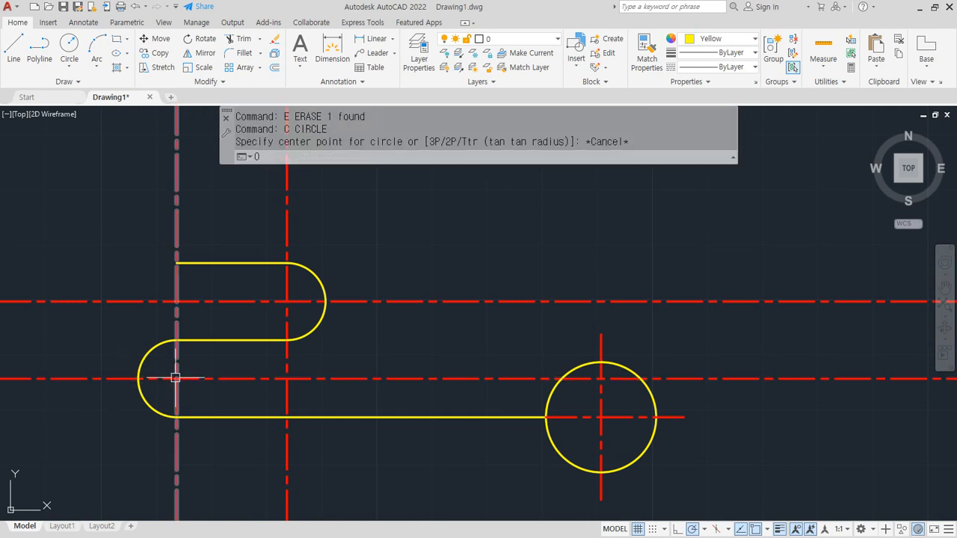
pyautogui.write('o')
pyautogui.press('Return')
pyautogui.write('5')
pyautogui.press('Return')
pyautogui.click(148, 354)
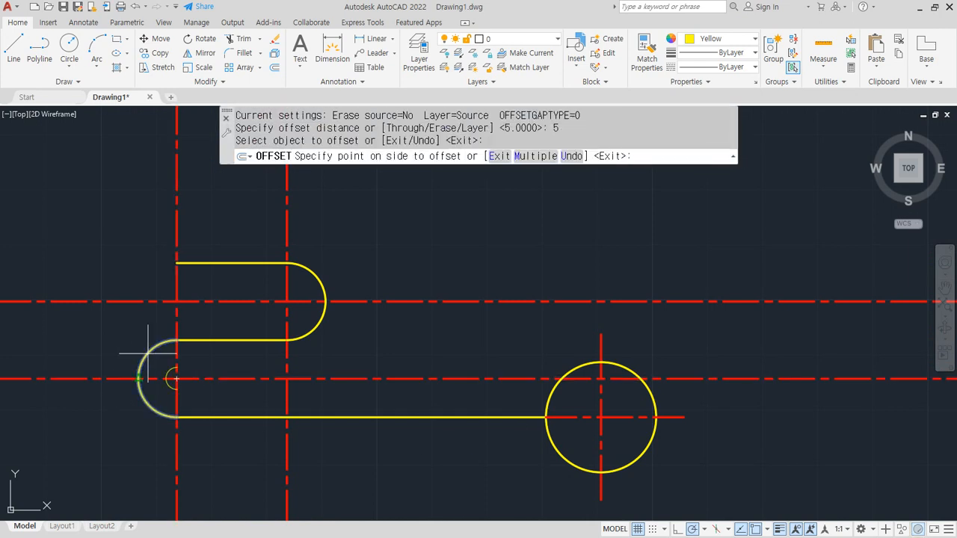
pyautogui.click(101, 350)
pyautogui.press('Return')
# Extend the upper end of the offset arc around to the lower horizontal centerline
pyautogui.write('ex')
pyautogui.press('Return')
pyautogui.press('Return')
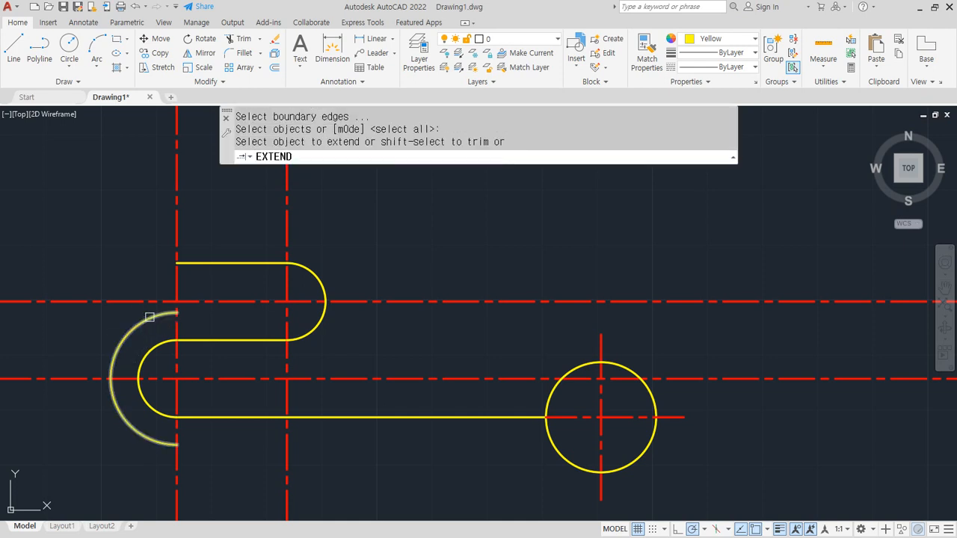
pyautogui.click(212, 320)
pyautogui.press('Return')
# Trim the left arc's horizontal and vertical centerlines outside the offset arc
pyautogui.write('tr')
pyautogui.press('Return')
pyautogui.click(239, 364)
pyautogui.press('Return')
pyautogui.click(344, 379)
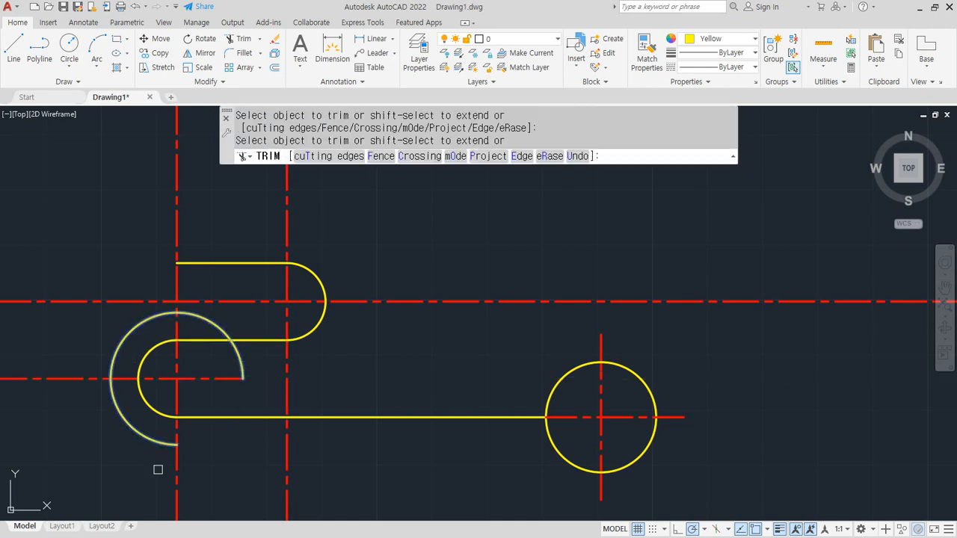
pyautogui.click(93, 378)
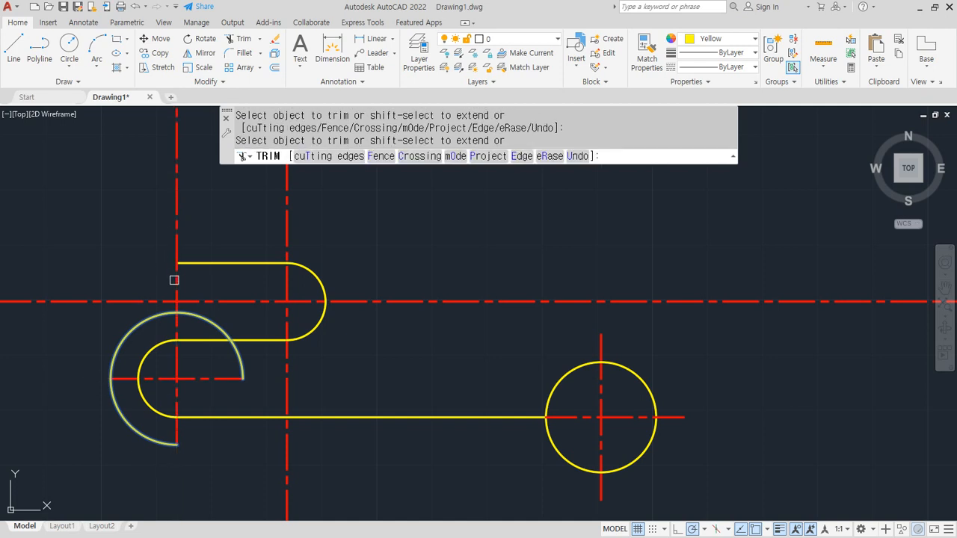
pyautogui.click(145, 328)
pyautogui.press('Return')
# Erase the offset helper arc around the left yellow arc
pyautogui.click(142, 325)
pyautogui.write('e')
pyautogui.press('Return')
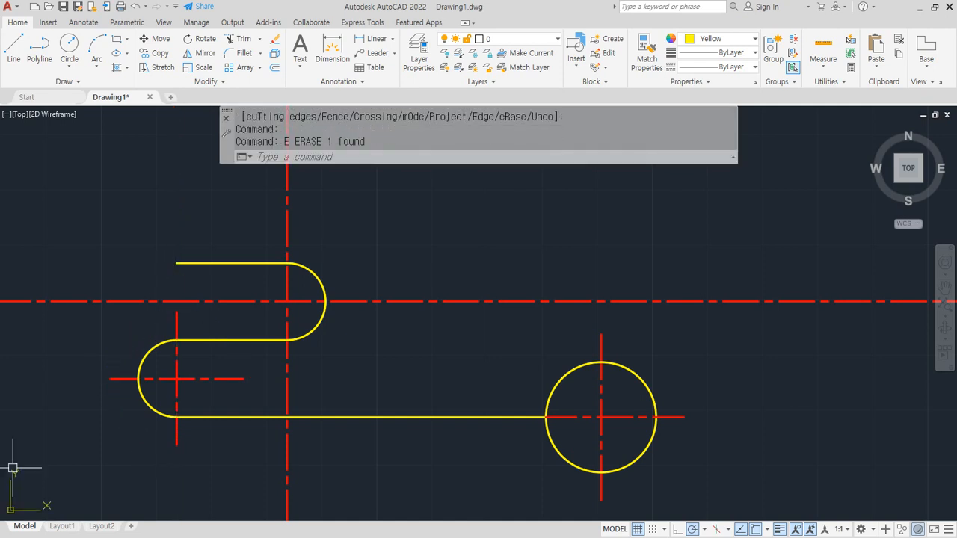
# Offset the vertical centerline through the right-hand arc of the S-shaped outline 32 to the right
pyautogui.moveTo(233, 363)
pyautogui.mouseDown(button='middle')
pyautogui.moveTo(178, 376)
pyautogui.moveTo(79, 424)
pyautogui.mouseUp(button='middle')
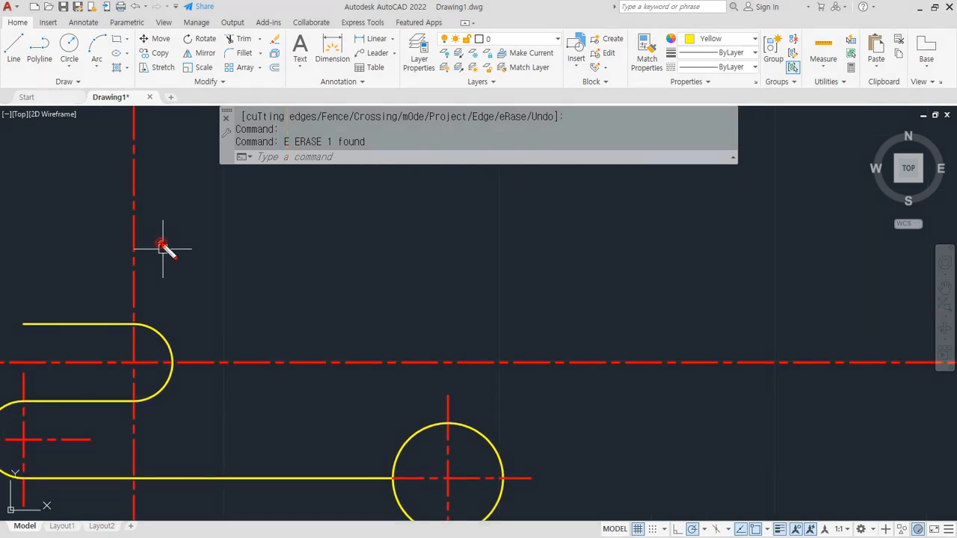
pyautogui.moveTo(208, 230); pyautogui.dragTo(348, 226)
pyautogui.press('Escape')
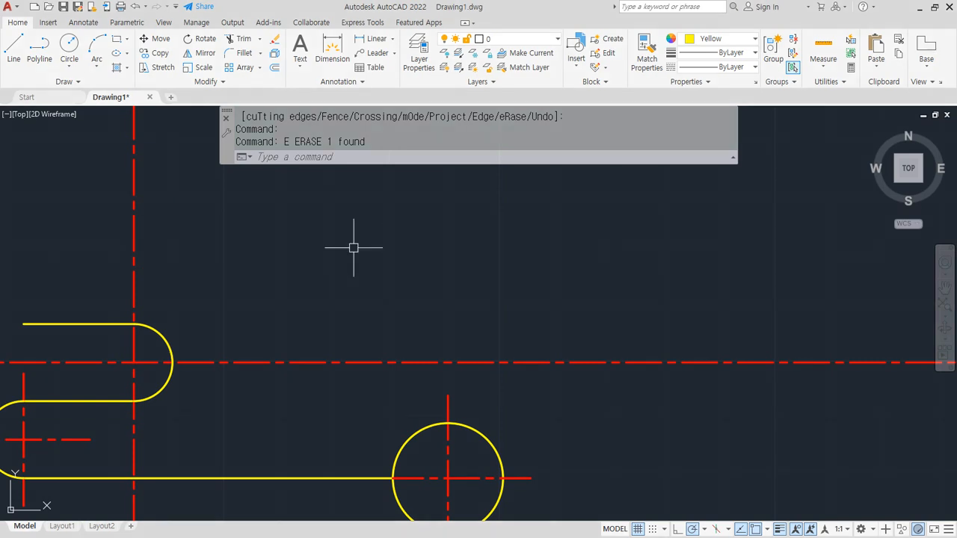
pyautogui.write('o')
pyautogui.press('Return')
pyautogui.write('32')
pyautogui.press('Return')
pyautogui.click(133, 241)
pyautogui.click(269, 241)
pyautogui.press('Return')
# Offset the new vertical centerline 35 to the right
pyautogui.press('Return')
pyautogui.write('3')
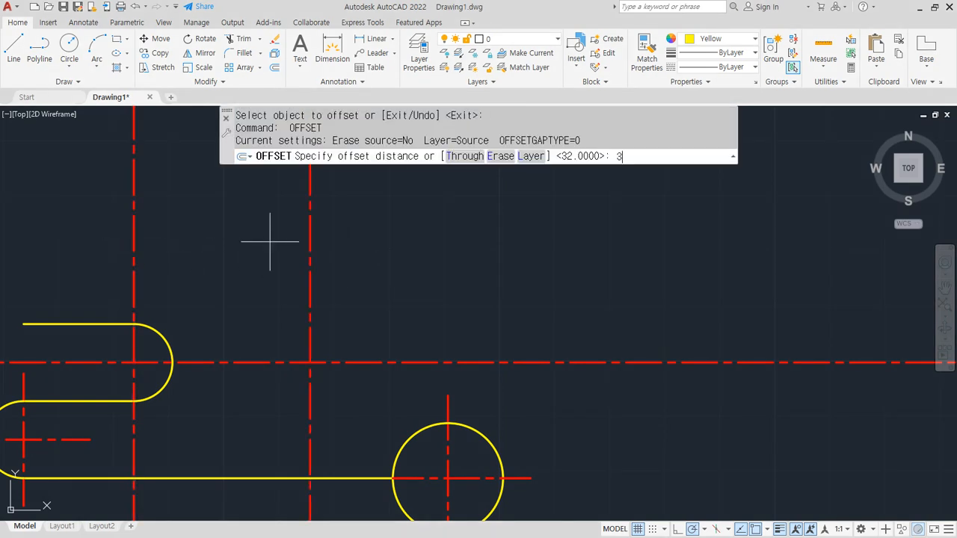
pyautogui.write('5')
pyautogui.press('Return')
pyautogui.click(312, 267)
pyautogui.click(438, 267)
pyautogui.press('Return')
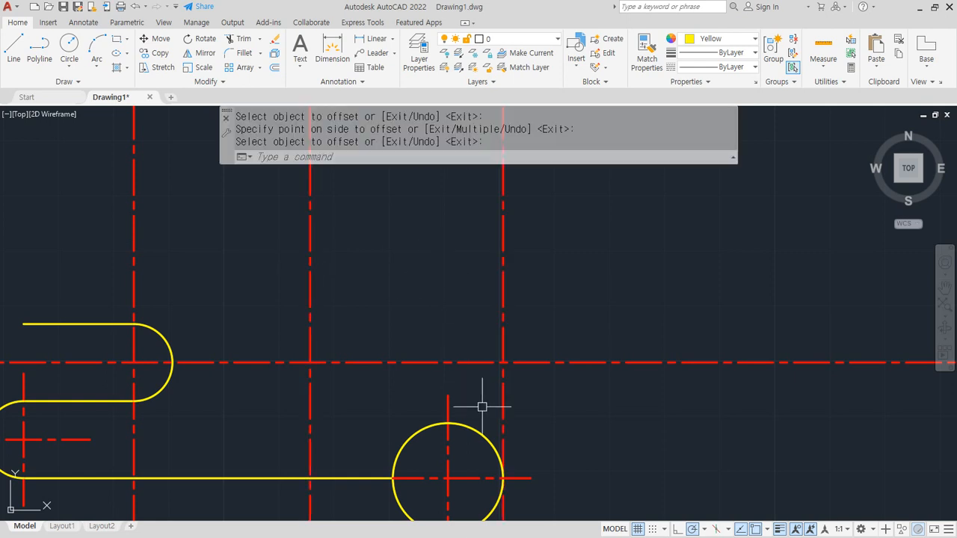
# Offset the lower circle's horizontal centerline 61 upward
pyautogui.write('o')
pyautogui.press('Return')
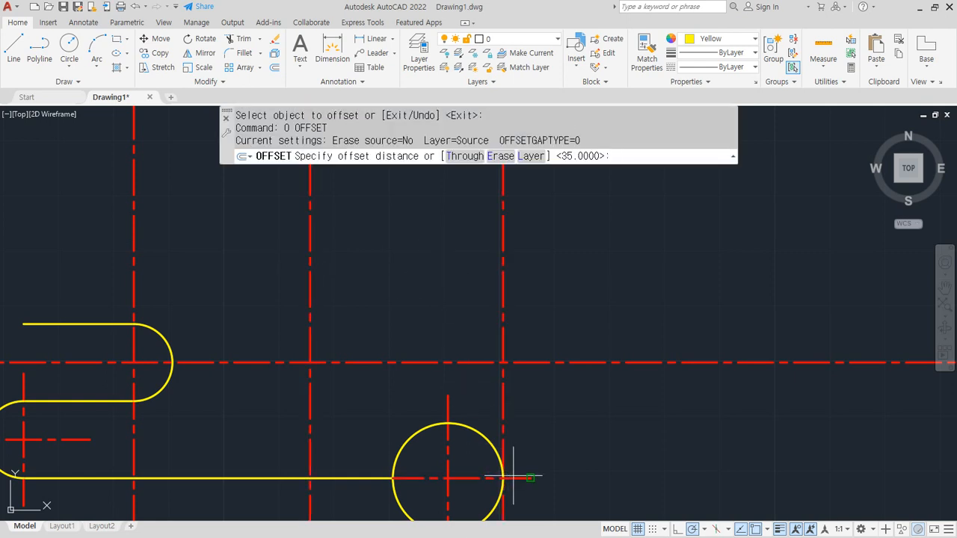
pyautogui.write('61')
pyautogui.press('Return')
pyautogui.click(524, 477)
pyautogui.click(546, 291)
pyautogui.scroll(-3, 523, 293)
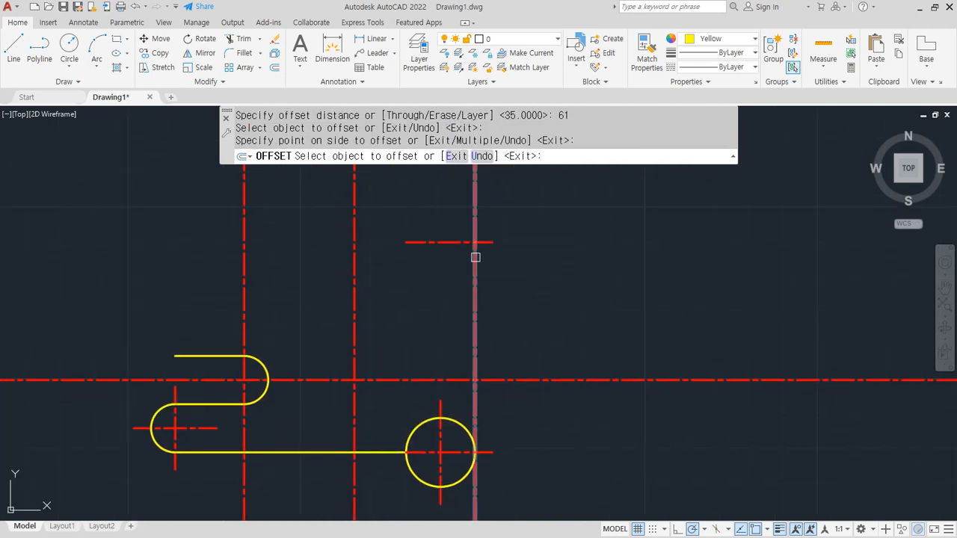
pyautogui.press('Return')
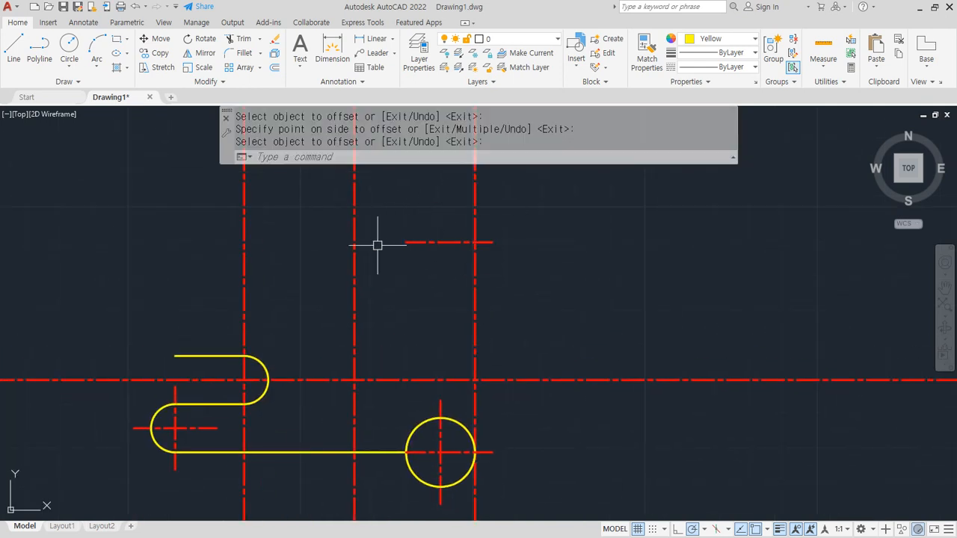
# Draw a radius 10 circle where the raised short centerline crosses the rightmost vertical centerline
pyautogui.write('c')
pyautogui.press('Return')
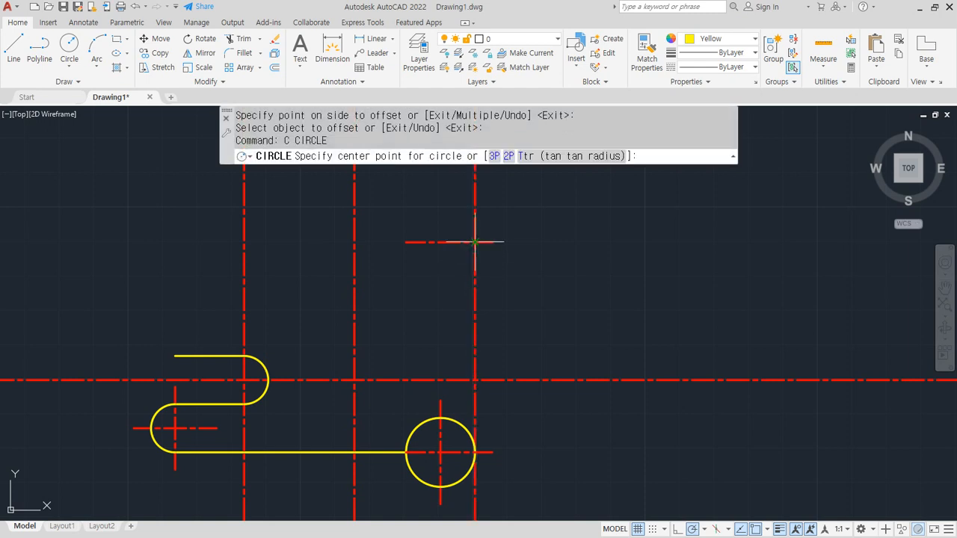
pyautogui.click(475, 242)
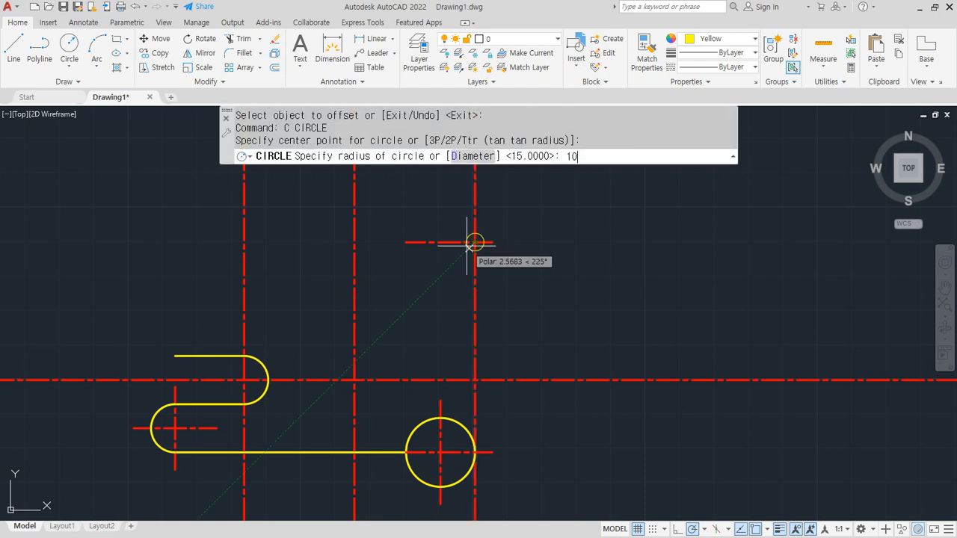
pyautogui.press('Return')
# Offset the upper radius 10 circle outward by 5
pyautogui.write('o')
pyautogui.press('Return')
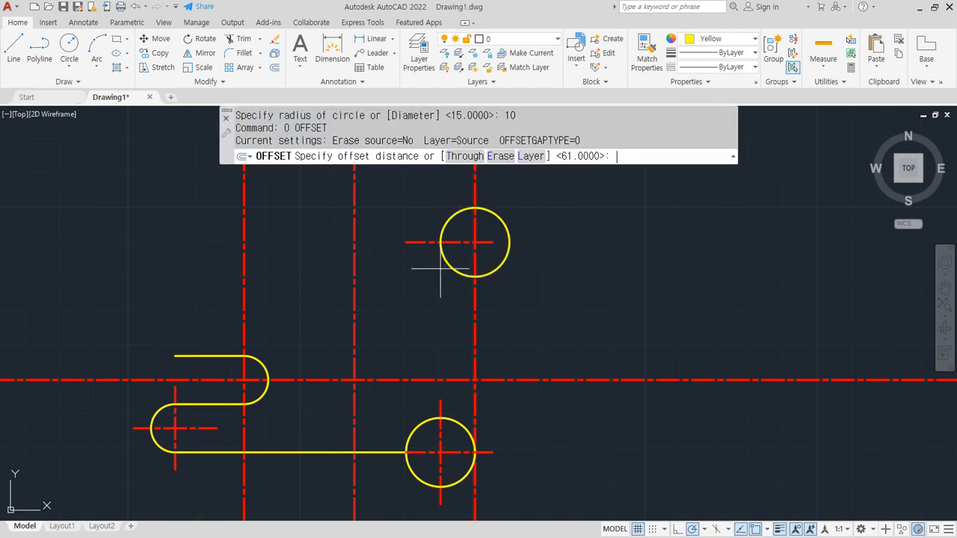
pyautogui.write('5')
pyautogui.press('Return')
pyautogui.click(509, 256)
pyautogui.click(551, 299)
# Extend the upper circle's horizontal centerline to the right as far as the offset circle
pyautogui.write('Ex')
pyautogui.press('Return')
pyautogui.click(497, 241)
pyautogui.press('Return')
# Trim the upper circle's centerlines outside the offset circle and erase that helper circle
pyautogui.write('tr')
pyautogui.press('Return')
pyautogui.click(504, 288)
pyautogui.press('Return')
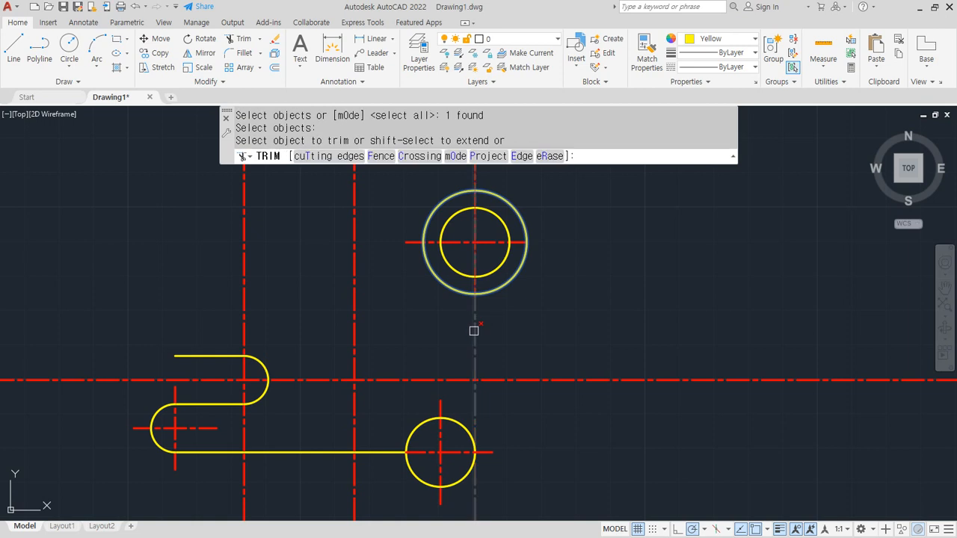
pyautogui.click(470, 331)
pyautogui.click(475, 179)
pyautogui.click(449, 195)
pyautogui.click(406, 241)
pyautogui.press('Return')
pyautogui.click(439, 283)
pyautogui.write('e')
pyautogui.press('Return')
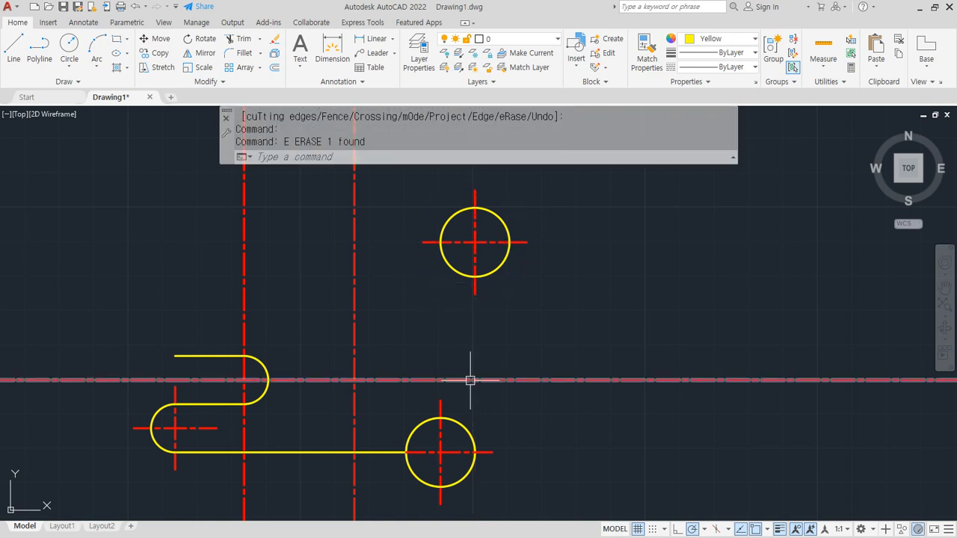
# Offset the long horizontal centerline 15 upward
pyautogui.moveTo(467, 323); pyautogui.dragTo(514, 320, button='middle')
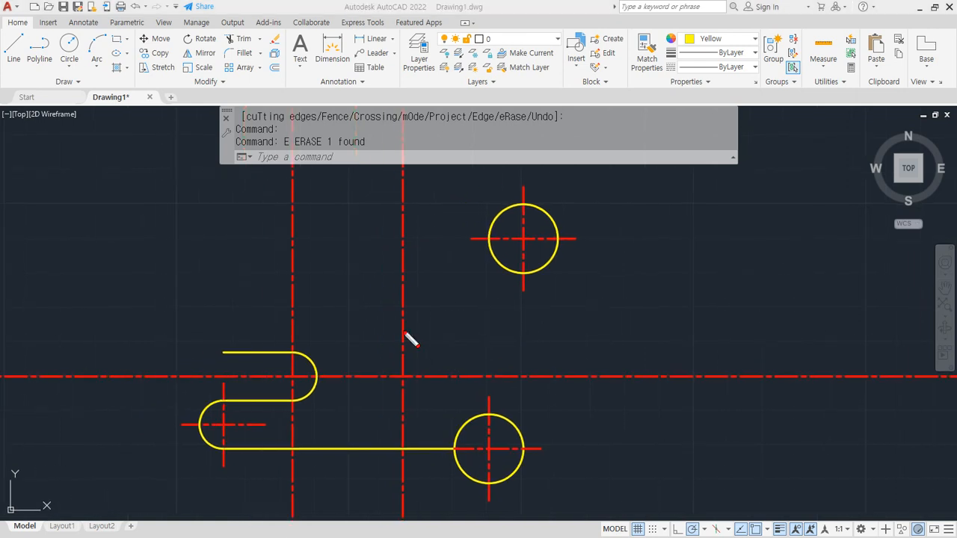
pyautogui.press('Escape')
pyautogui.press('Return')
pyautogui.write('15')
pyautogui.press('Return')
pyautogui.click(428, 376)
pyautogui.click(440, 336)
pyautogui.press('Return')
# Draw a radius 12 circle where the new horizontal centerline crosses the second long vertical centerline
pyautogui.write('c')
pyautogui.press('Return')
pyautogui.click(402, 325)
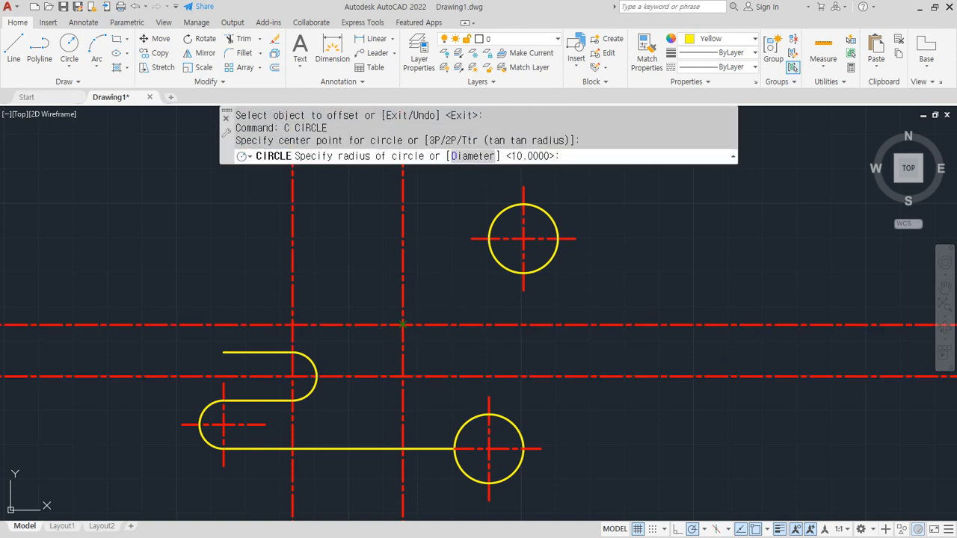
pyautogui.press('Return')
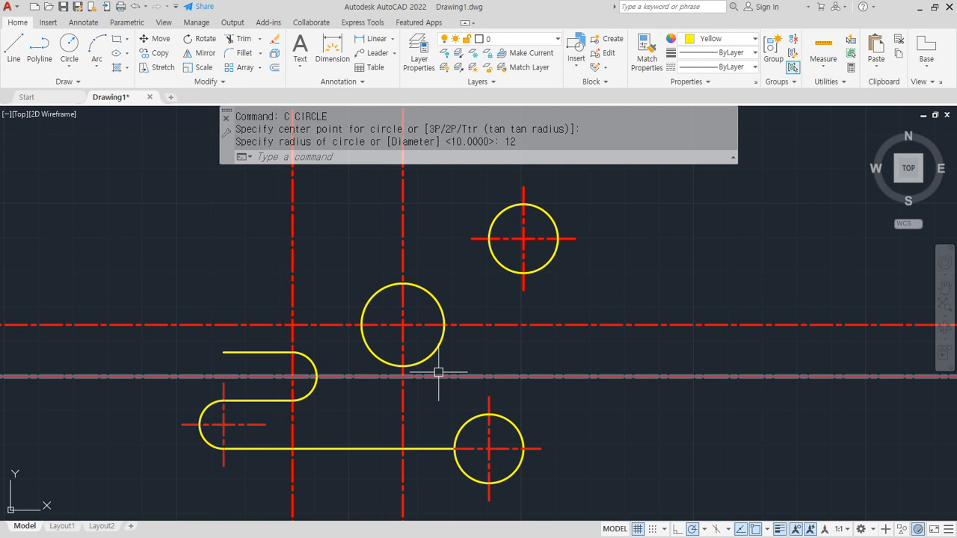
# Offset the radius 12 circle outward by 5
pyautogui.write('o')
pyautogui.press('Return')
pyautogui.write('5')
pyautogui.press('Return')
pyautogui.click(438, 352)
pyautogui.click(451, 345)
pyautogui.press('Return')
# Trim the radius 12 circle's horizontal and vertical centerlines outside the offset circle
pyautogui.write('tr')
pyautogui.press('Return')
pyautogui.click(458, 341)
pyautogui.press('Return')
pyautogui.click(476, 321)
pyautogui.click(453, 288)
pyautogui.click(406, 246)
pyautogui.click(319, 320)
pyautogui.press('Return')
# Erase the offset helper circle around the radius 12 circle
pyautogui.click(404, 383)
pyautogui.write('e')
pyautogui.press('Return')
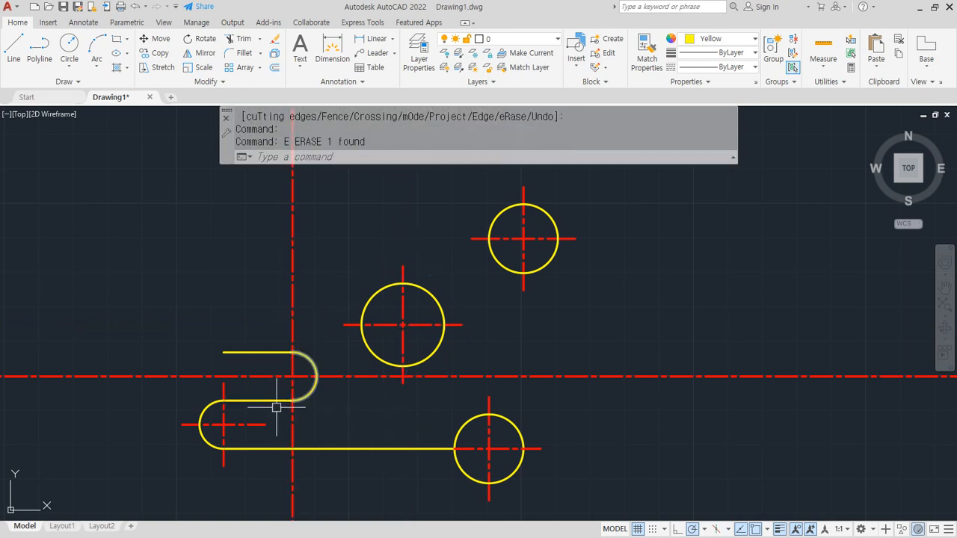
pyautogui.scroll(2, 294, 391)
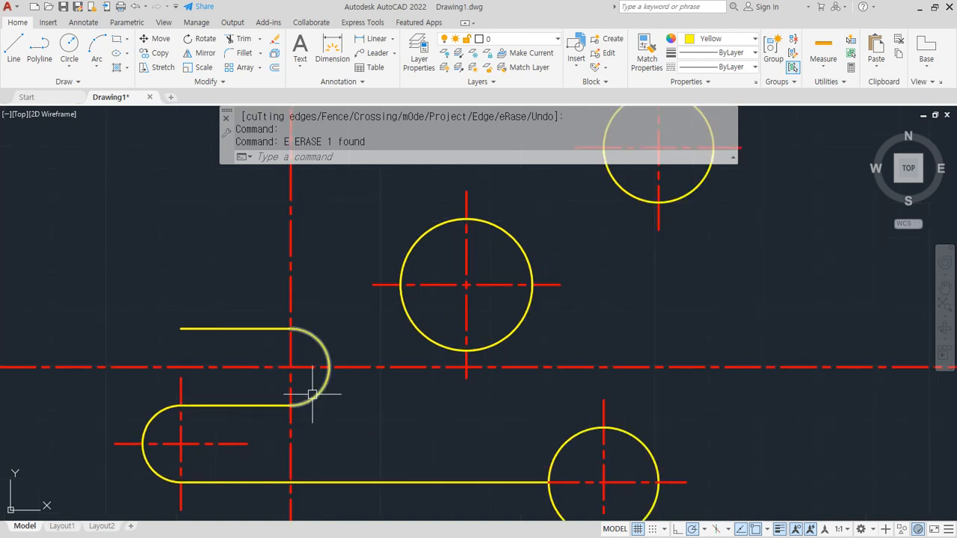
# Offset the right-hand end arc of the hook slot outward by 5
pyautogui.write('o')
pyautogui.press('Return')
pyautogui.write('5')
pyautogui.press('Return')
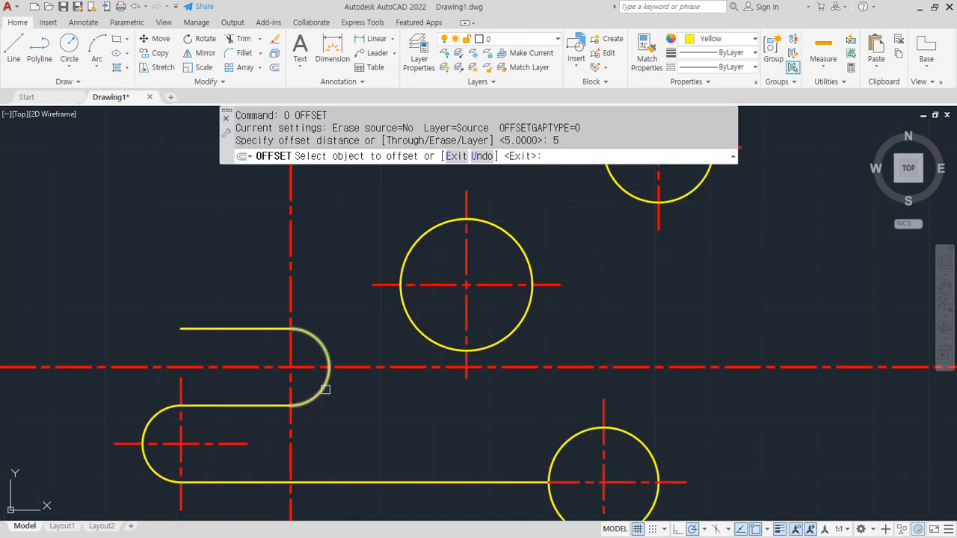
pyautogui.click(321, 388)
pyautogui.click(375, 413)
pyautogui.press('Return')
# Extend the offset helper arc counterclockwise until it reaches the left side of the horizontal centerline
pyautogui.write('ex')
pyautogui.press('Return')
pyautogui.click(316, 284)
pyautogui.click(303, 308)
pyautogui.click(258, 312)
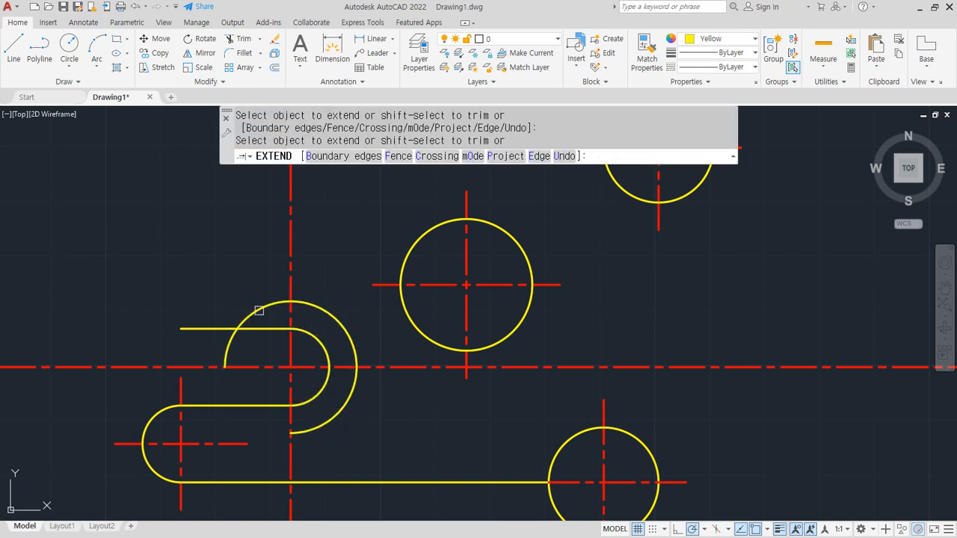
pyautogui.press('Return')
# Trim the slot arc's long vertical and horizontal centerlines outside the extended helper arc
pyautogui.write('tr')
pyautogui.press('Return')
pyautogui.click(318, 425)
pyautogui.press('Return')
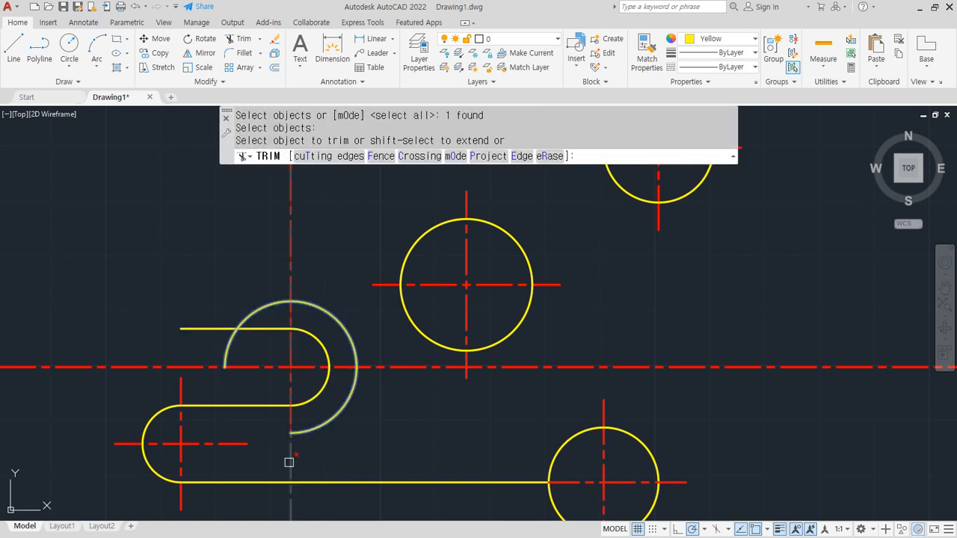
pyautogui.click(386, 369)
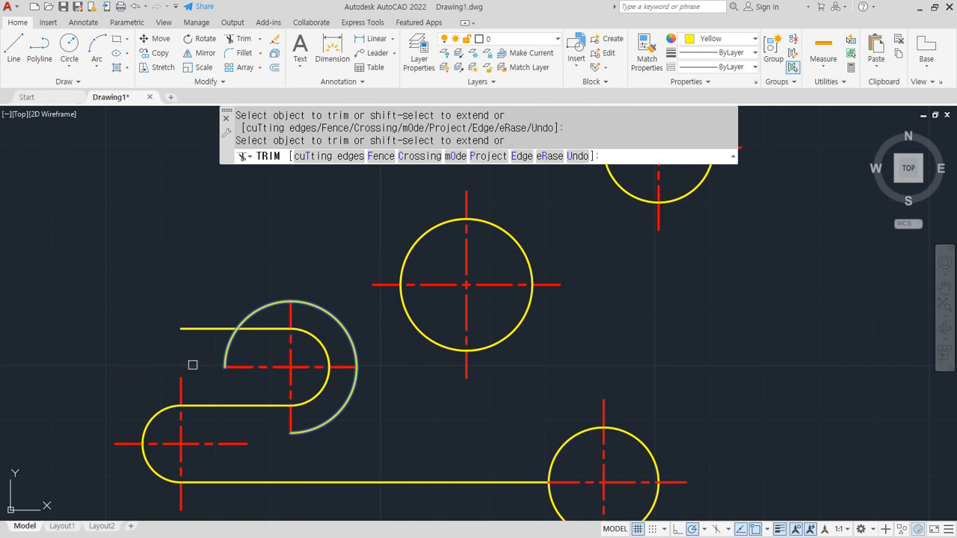
pyautogui.press('Return')
# Erase the helper arc around the slot end
pyautogui.click(231, 338)
pyautogui.write('e')
pyautogui.press('Return')
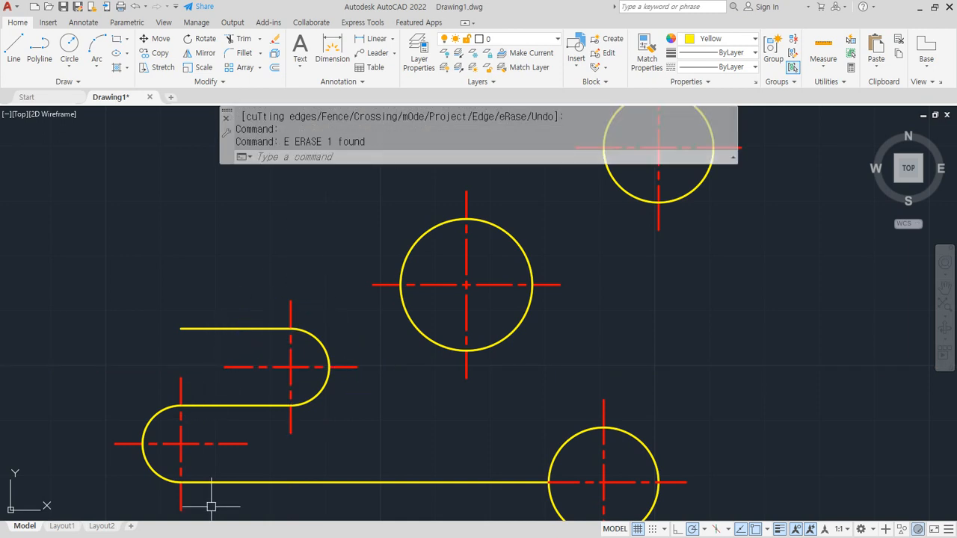
pyautogui.scroll(-2, 269, 454)
pyautogui.moveTo(332, 428); pyautogui.dragTo(341, 367, button='middle')
pyautogui.hotkey('ctrl', '2')
pyautogui.moveTo(425, 301); pyautogui.dragTo(395, 292)
pyautogui.moveTo(397, 346)
pyautogui.mouseDown()
pyautogui.moveTo(421, 252)
pyautogui.moveTo(425, 329)
pyautogui.mouseUp()
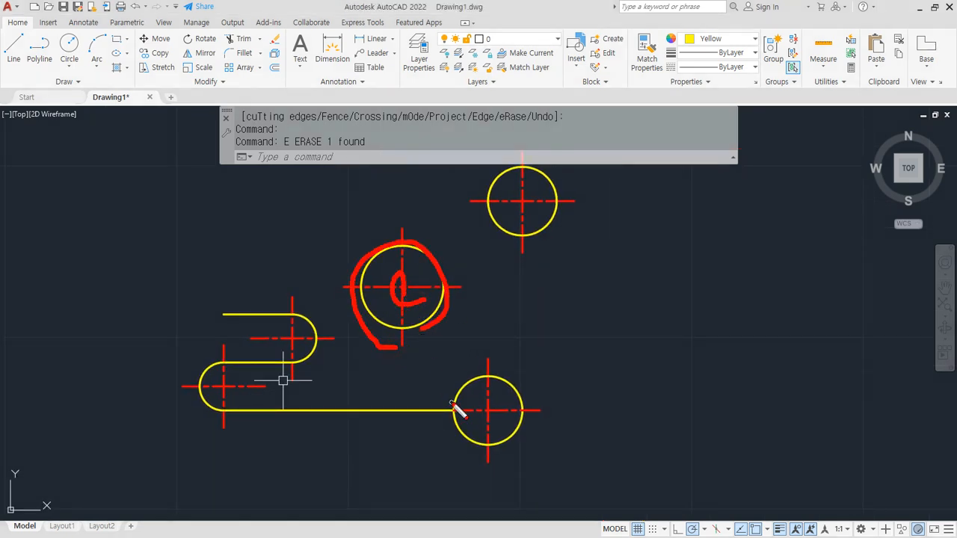
pyautogui.moveTo(501, 465); pyautogui.dragTo(505, 427)
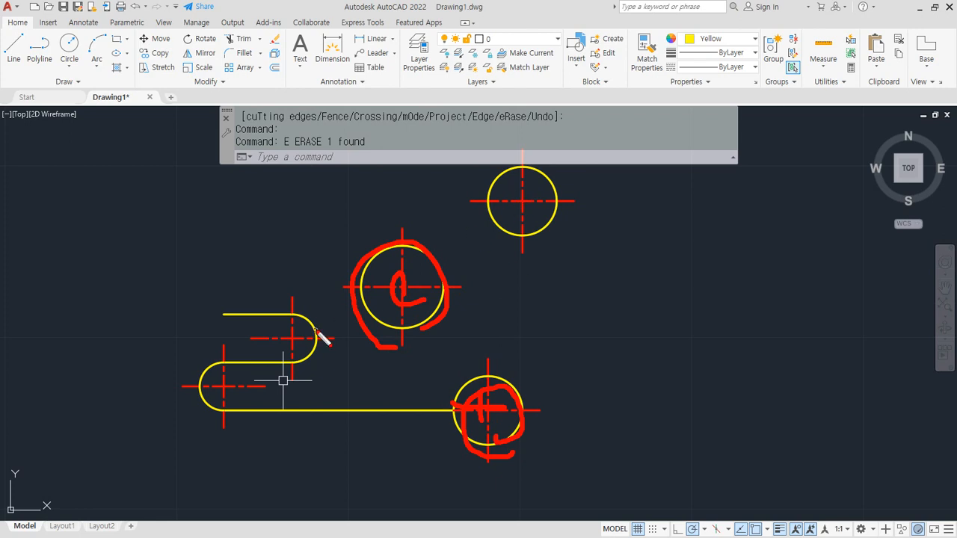
pyautogui.press('Escape')
# Draw a radius 20 circle centered on the right-hand slot arc's centerline intersection
pyautogui.scroll(2, 284, 329)
pyautogui.write('c')
pyautogui.press('Return')
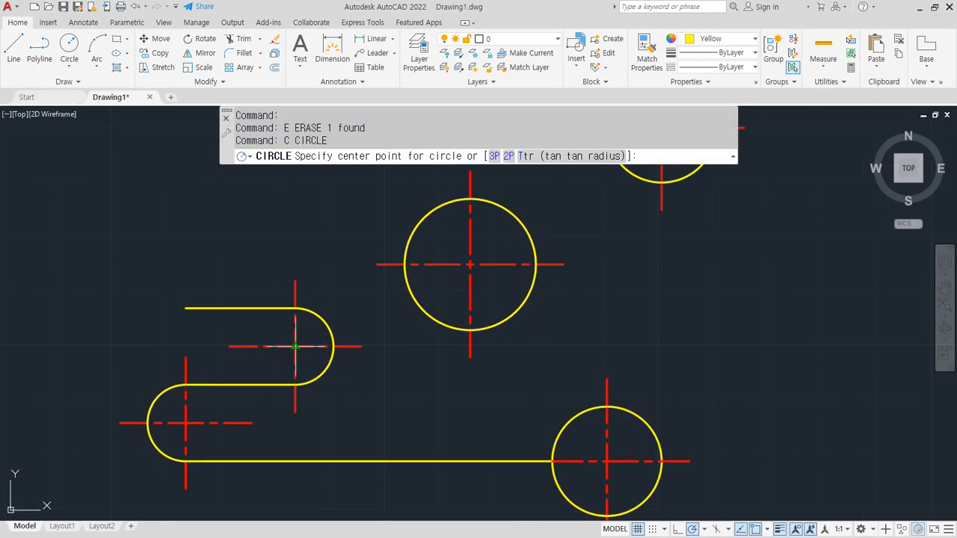
pyautogui.click(295, 346)
pyautogui.write('20')
pyautogui.press('Return')
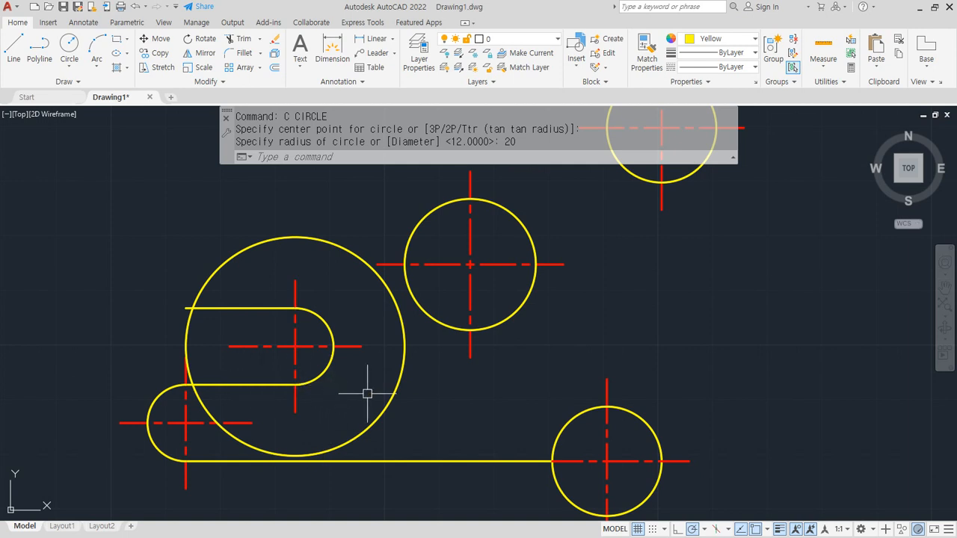
# Draw a radius 61 circle tangent to the outer right sides of the upper right and lower right circles
pyautogui.scroll(-2, 456, 400)
pyautogui.moveTo(541, 215); pyautogui.dragTo(536, 413)
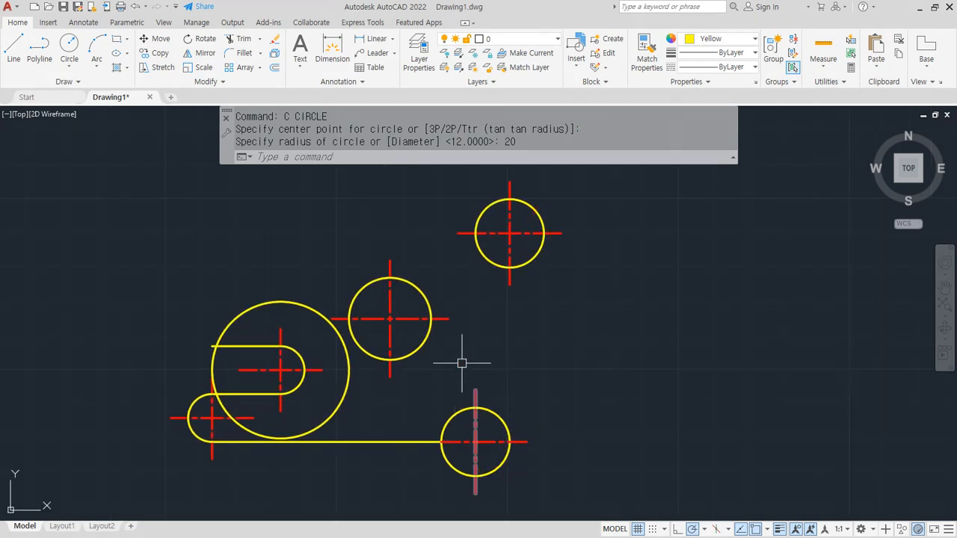
pyautogui.click(72, 70)
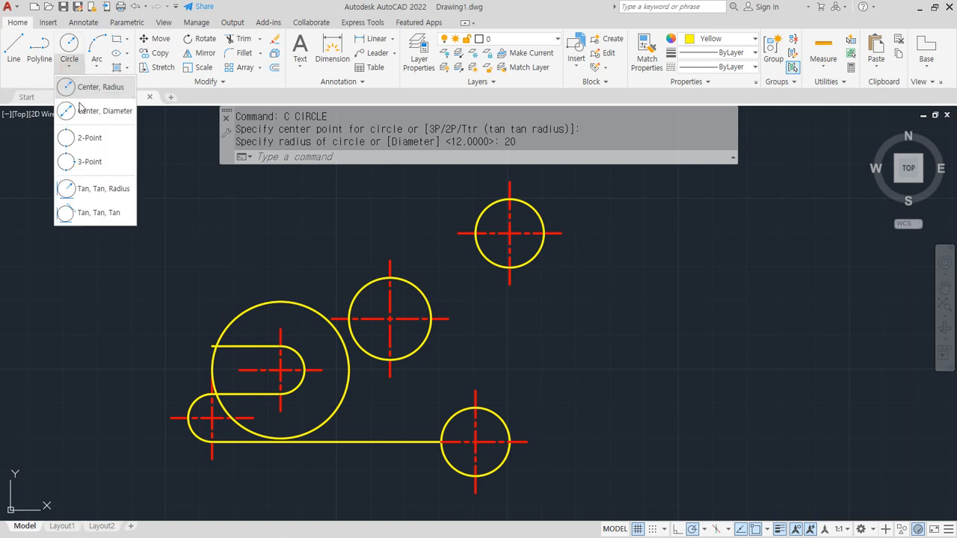
pyautogui.click(82, 184)
pyautogui.click(536, 213)
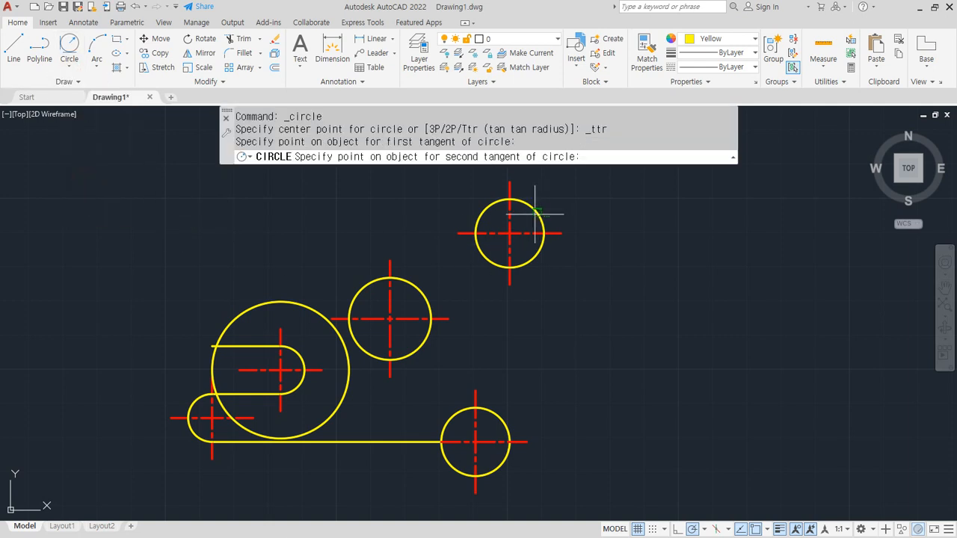
pyautogui.click(490, 470)
pyautogui.write('61')
pyautogui.press('Return')
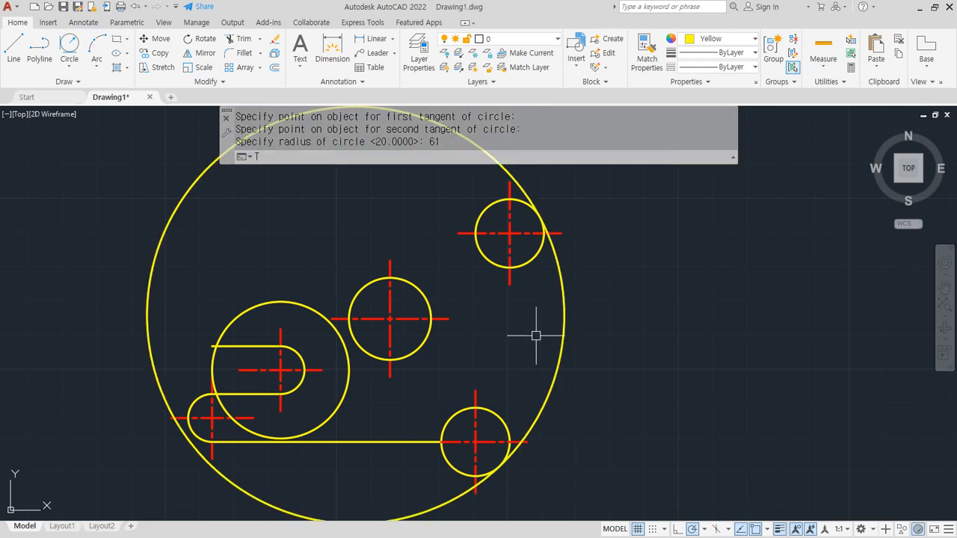
# Trim the radius 61 circle to its right-hand arc, using the upper right and lower right circles as cutting edges
pyautogui.write('tr')
pyautogui.press('Return')
pyautogui.click(530, 262)
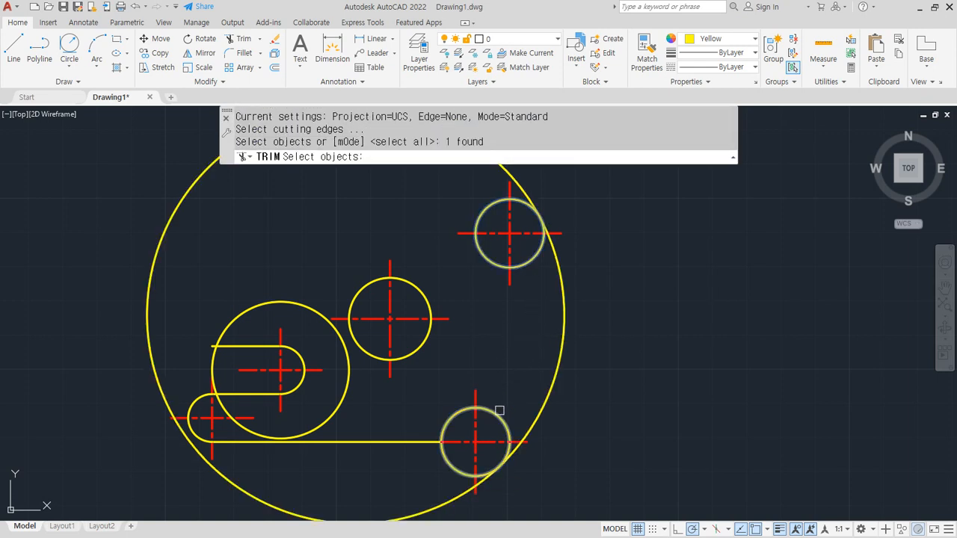
pyautogui.click(499, 412)
pyautogui.press('Return')
pyautogui.click(148, 276)
pyautogui.press('Return')
# Trim away the upper part of the lower right circle between the radius 61 arc and the long bottom line
pyautogui.write('tr')
pyautogui.press('Return')
pyautogui.click(536, 416)
pyautogui.click(434, 441)
pyautogui.press('Return')
pyautogui.click(442, 429)
pyautogui.press('Return')
# Draw a line tangent to the left side of the upper right circle and the right side of the radius 12 circle
pyautogui.moveTo(477, 355)
pyautogui.mouseDown(button='middle')
pyautogui.moveTo(523, 352)
pyautogui.moveTo(544, 364)
pyautogui.mouseUp(button='middle')
pyautogui.write('l')
pyautogui.press('Return')
pyautogui.press('Escape')
pyautogui.write('l')
pyautogui.press('Return')
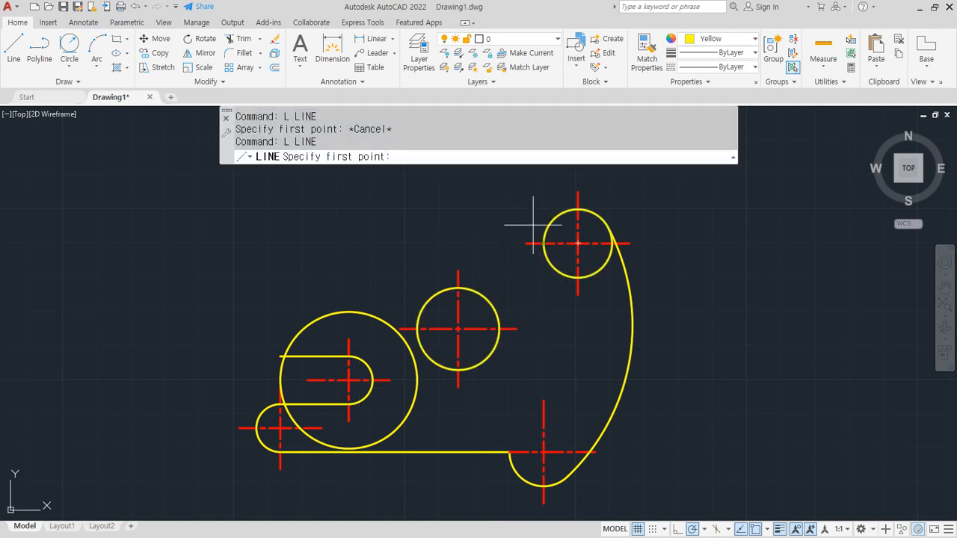
pyautogui.keyDown('shift'); pyautogui.rightClick(522, 222); pyautogui.keyUp('shift')
pyautogui.click(576, 413)
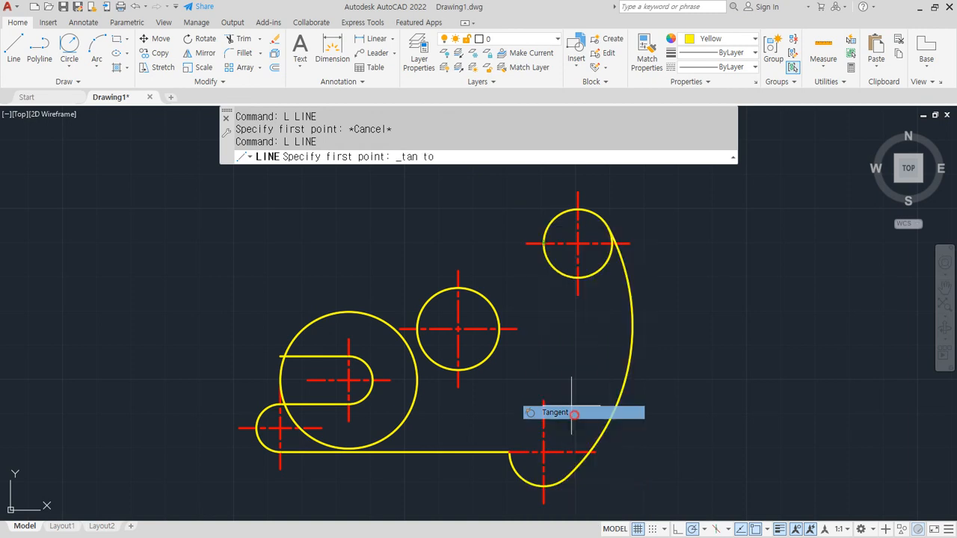
pyautogui.click(546, 224)
pyautogui.keyDown('shift'); pyautogui.rightClick(503, 254); pyautogui.keyUp('shift')
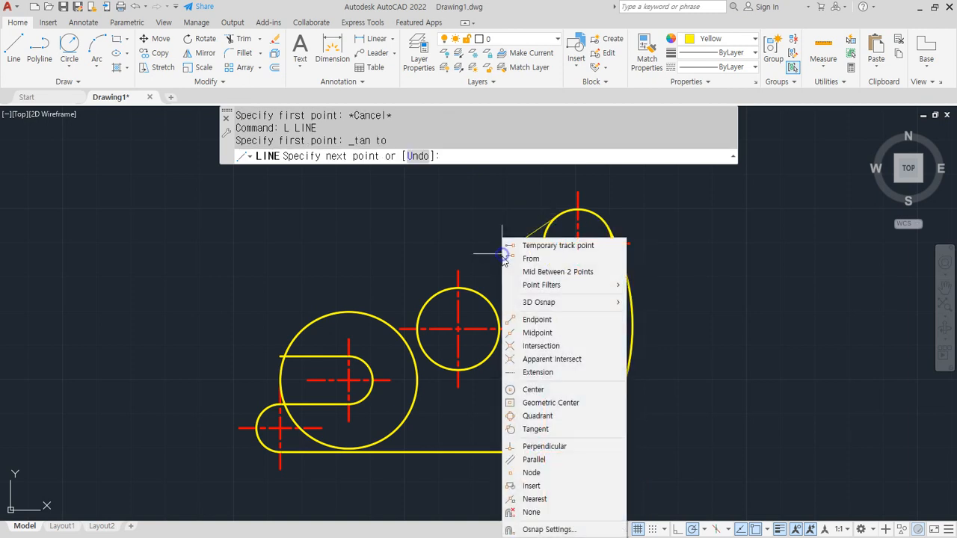
pyautogui.click(536, 429)
pyautogui.click(496, 354)
pyautogui.press('Return')
# Trim away the lower part of the upper right circle between the tangent line and the radius 61 arc
pyautogui.write('tr')
pyautogui.press('Return')
pyautogui.click(526, 279)
pyautogui.click(628, 298)
pyautogui.press('Return')
pyautogui.click(603, 272)
pyautogui.press('Return')
# Draw a line tangent to the lower left of the radius 12 circle and the upper right of the radius 20 circle
pyautogui.moveTo(409, 337); pyautogui.dragTo(445, 336, button='middle')
pyautogui.scroll(4, 445, 336)
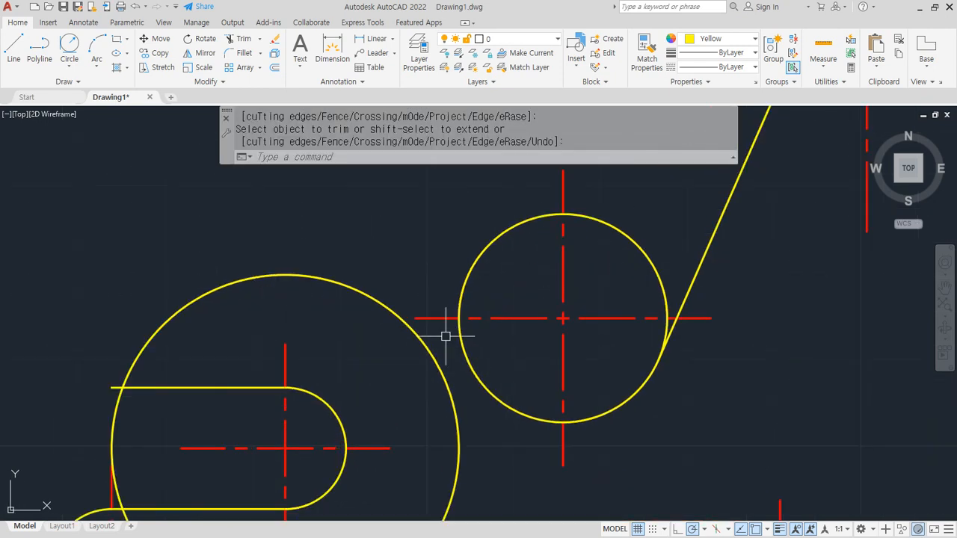
pyautogui.write('l')
pyautogui.press('Return')
pyautogui.keyDown('shift'); pyautogui.rightClick(488, 337); pyautogui.keyUp('shift')
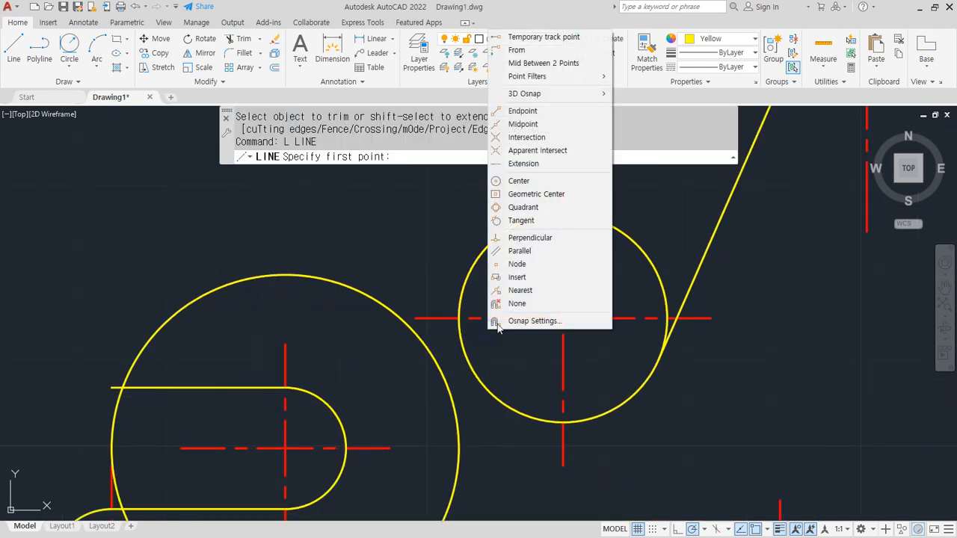
pyautogui.click(550, 222)
pyautogui.click(516, 397)
pyautogui.keyDown('shift'); pyautogui.rightClick(430, 260); pyautogui.keyUp('shift')
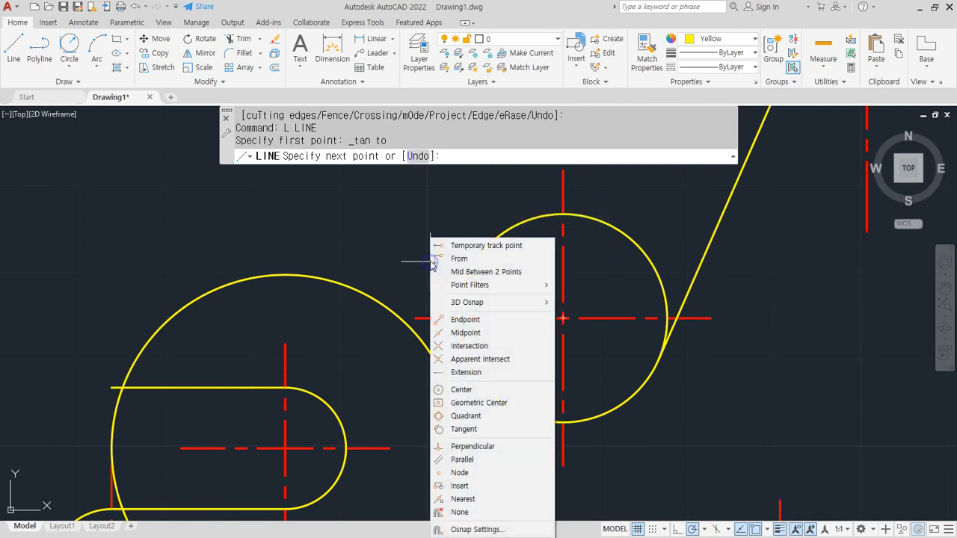
pyautogui.click(464, 429)
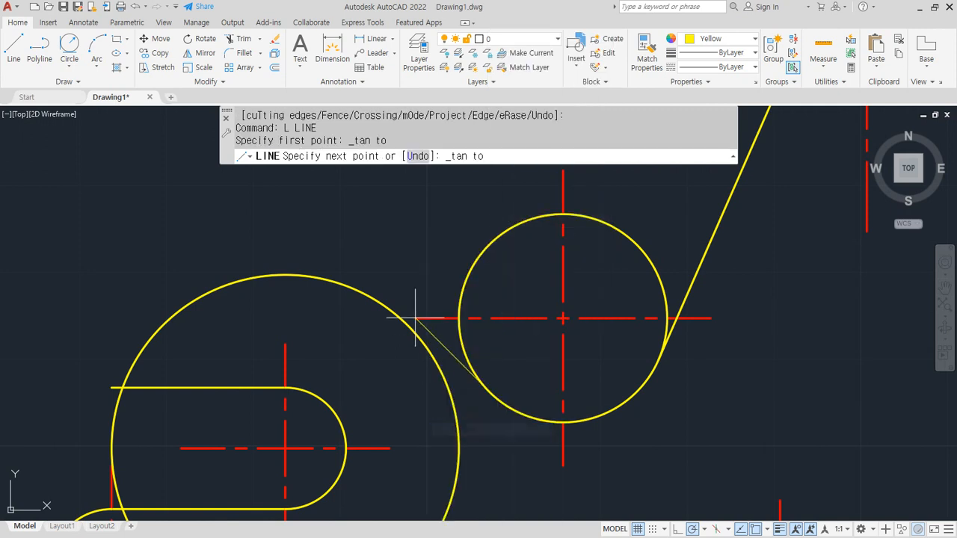
pyautogui.click(400, 317)
pyautogui.press('Return')
# Trim away the upper part of the radius 12 circle between the two tangent lines
pyautogui.write('tr')
pyautogui.press('Return')
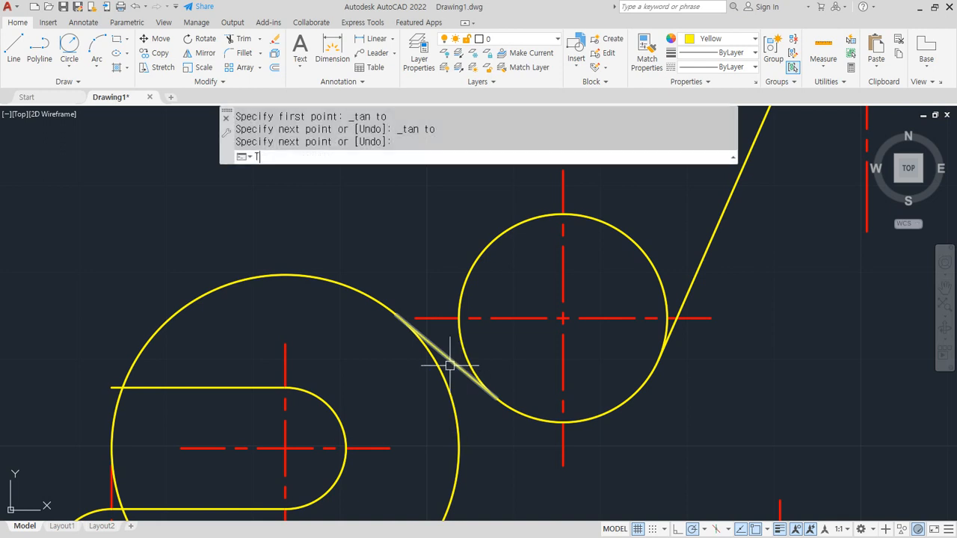
pyautogui.click(450, 362)
pyautogui.click(700, 262)
pyautogui.press('Return')
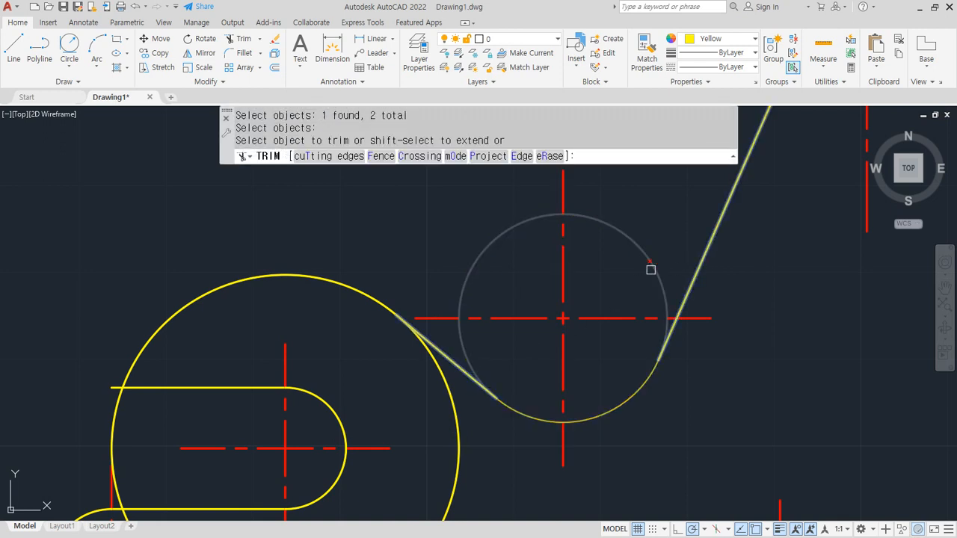
pyautogui.click(642, 260)
pyautogui.press('Return')
# Offset the right-hand slot arc's vertical centerline to the left by 10
pyautogui.scroll(-2, 248, 187)
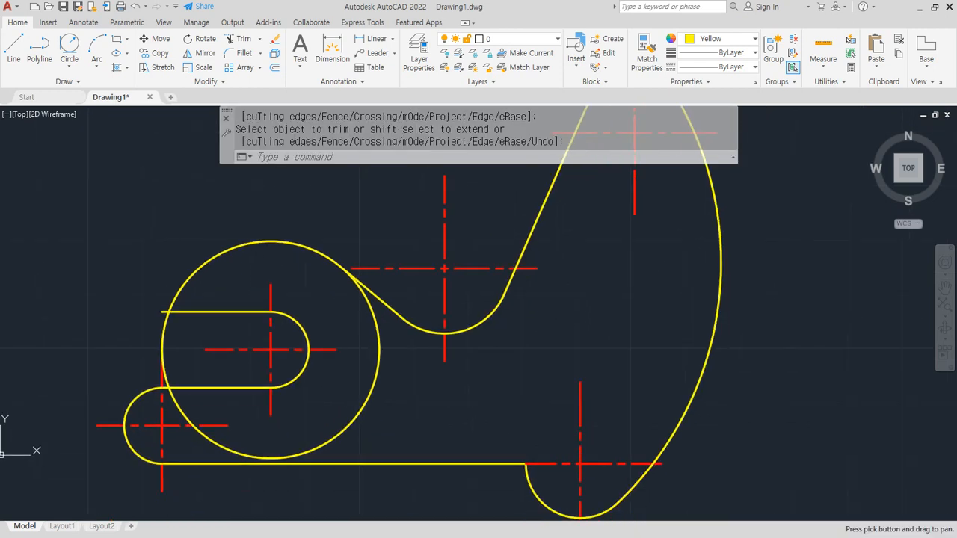
pyautogui.scroll(2, 176, 245)
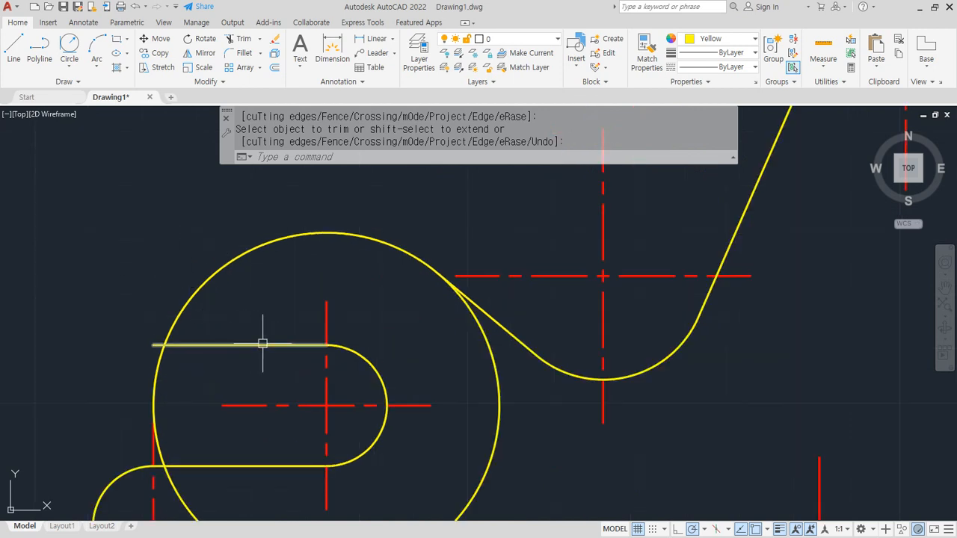
pyautogui.moveTo(322, 319); pyautogui.dragTo(214, 309)
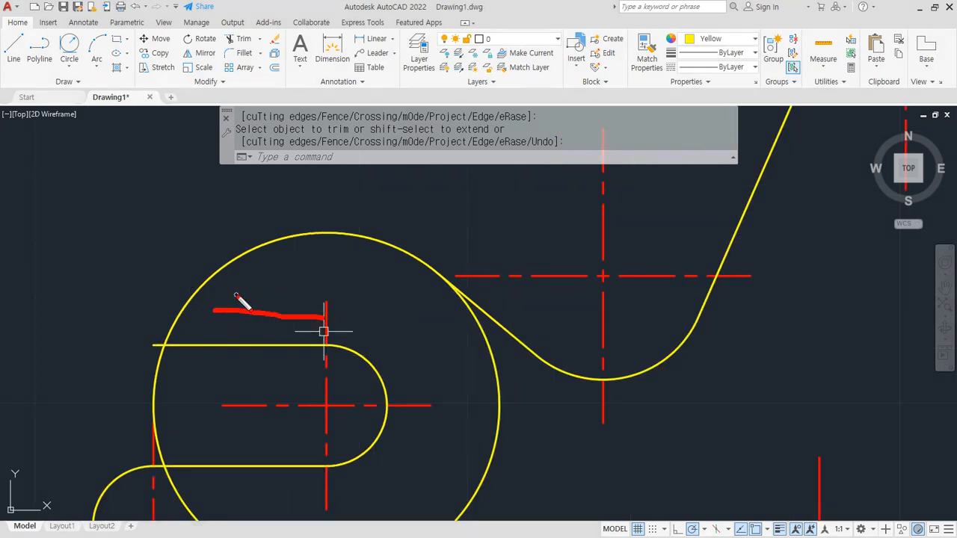
pyautogui.write('o')
pyautogui.press('Return')
pyautogui.write('10')
pyautogui.press('Return')
pyautogui.click(326, 317)
pyautogui.click(250, 311)
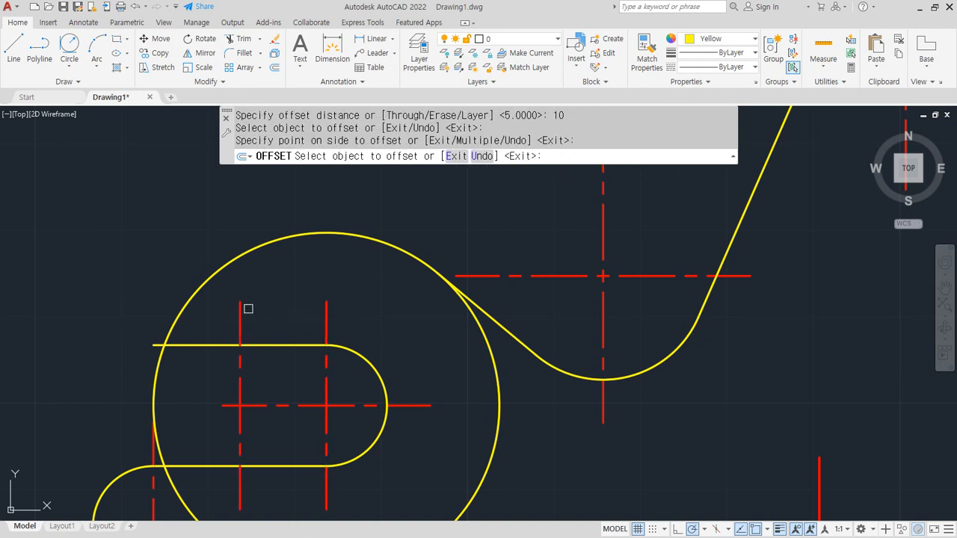
pyautogui.press('Return')
# Offset the slot's upper edge line upward by 5
pyautogui.write('o')
pyautogui.press('Return')
pyautogui.write('5')
pyautogui.press('Return')
pyautogui.click(260, 344)
pyautogui.click(269, 309)
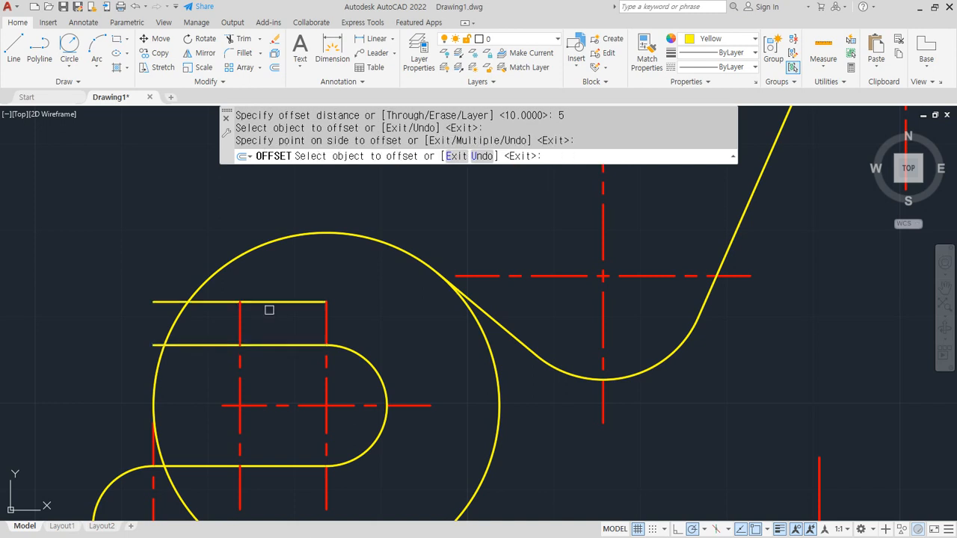
pyautogui.press('Return')
# Draw a circle centered where the offset line meets the offset centerline, with its radius reaching the slot's upper edge
pyautogui.scroll(4, 246, 300)
pyautogui.write('c')
pyautogui.press('Return')
pyautogui.click(240, 302)
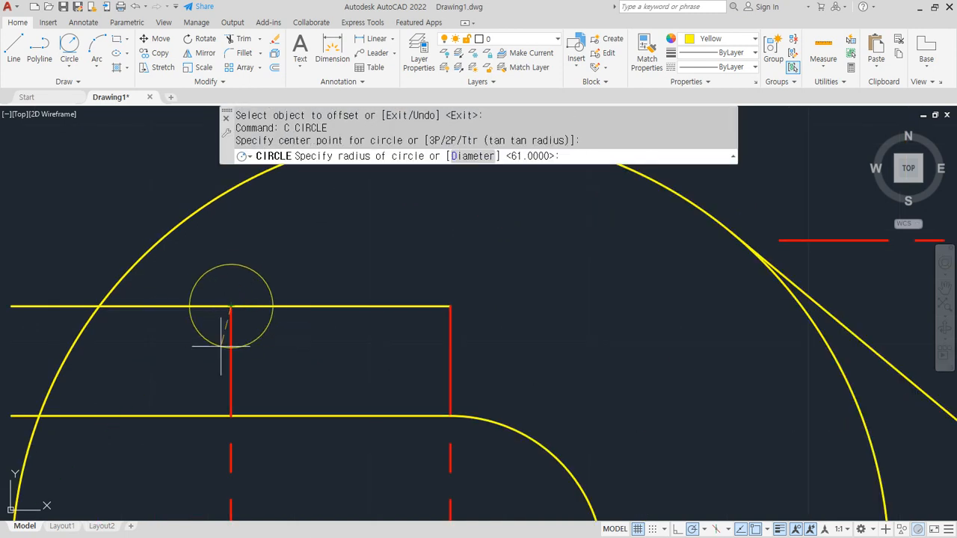
pyautogui.click(231, 416)
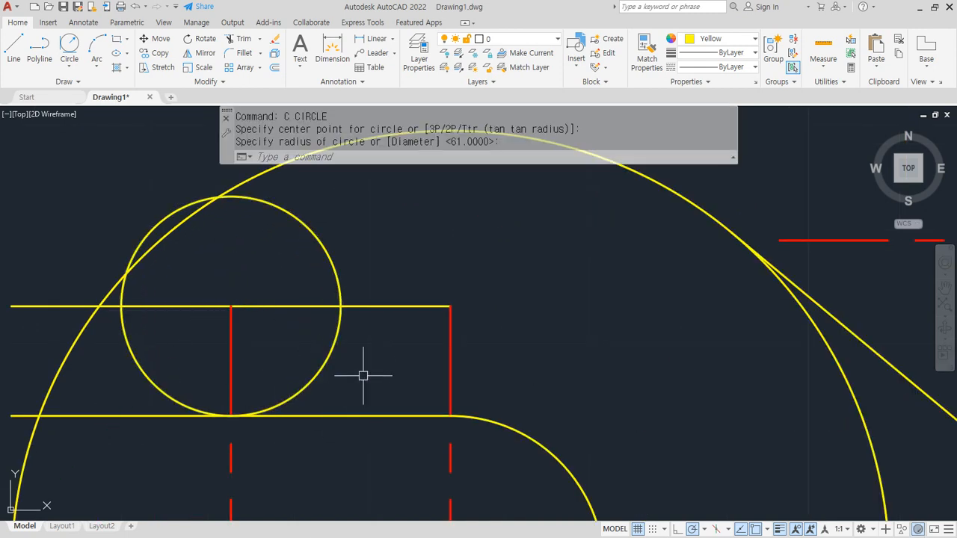
# Erase the offset horizontal line through the small circle's center
pyautogui.scroll(-2, 363, 366)
pyautogui.click(303, 339)
pyautogui.click(275, 319)
pyautogui.press('Escape')
pyautogui.click(368, 356)
pyautogui.click(367, 308)
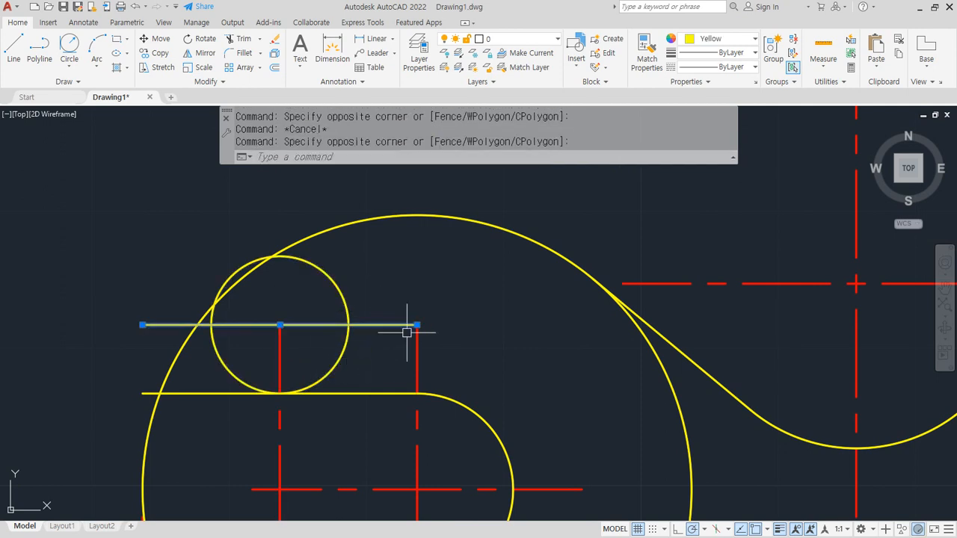
pyautogui.write('e')
pyautogui.press('Return')
# Trim the slot's upper edge line to the left of where it touches the small circle
pyautogui.scroll(2, 299, 352)
pyautogui.scroll(-2, 299, 352)
pyautogui.moveTo(388, 356); pyautogui.dragTo(410, 279, button='middle')
pyautogui.moveTo(372, 378); pyautogui.dragTo(358, 414, button='middle')
pyautogui.scroll(4, 278, 247)
pyautogui.scroll(-2, 366, 279)
pyautogui.write('tr')
pyautogui.press('Return')
pyautogui.click(450, 417)
pyautogui.press('Return')
pyautogui.click(277, 440)
pyautogui.press('Return')
# Draw a line tangent to the upper left of the small circle and the radius 20 circle
pyautogui.scroll(2, 367, 231)
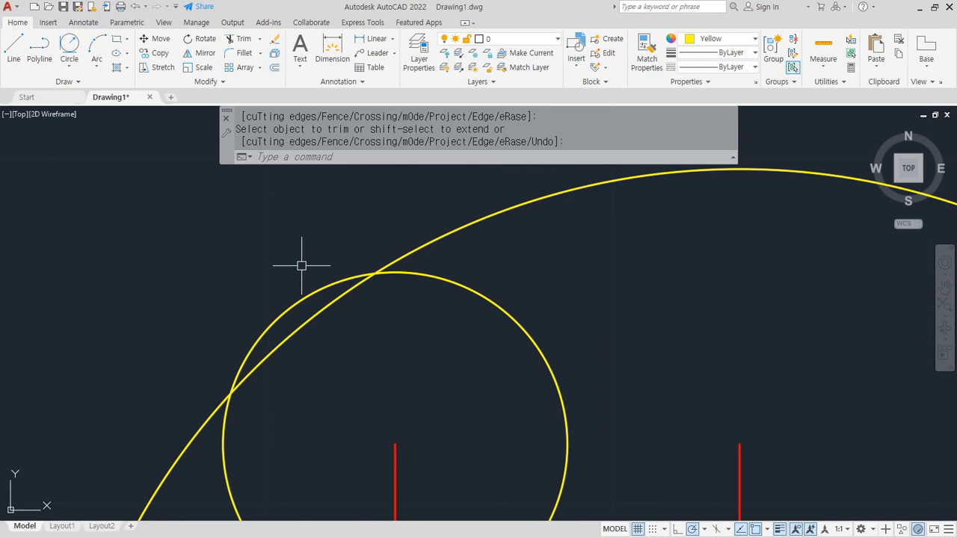
pyautogui.write('l')
pyautogui.press('Return')
pyautogui.keyDown('shift'); pyautogui.rightClick(291, 219); pyautogui.keyUp('shift')
pyautogui.click(326, 410)
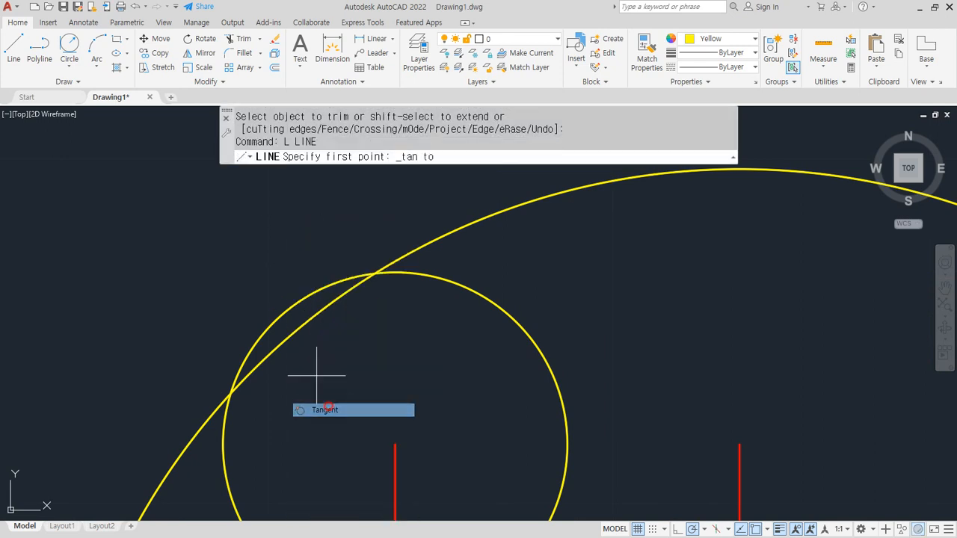
pyautogui.click(289, 313)
pyautogui.keyDown('shift'); pyautogui.rightClick(248, 230); pyautogui.keyUp('shift')
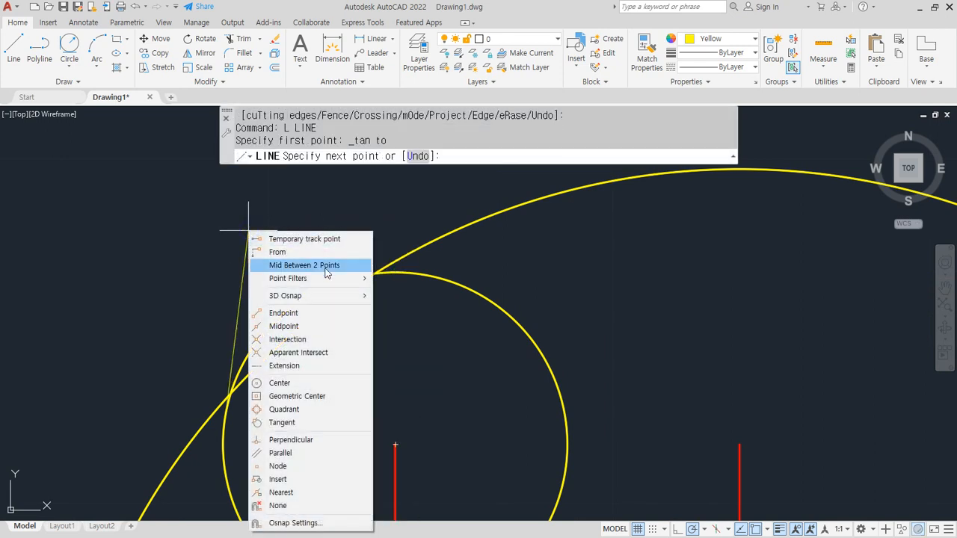
pyautogui.click(305, 423)
pyautogui.click(410, 255)
pyautogui.press('Return')
# Trim away the lower part of the radius 20 circle, using the two tangent lines as cutting edges
pyautogui.write('tr')
pyautogui.press('Return')
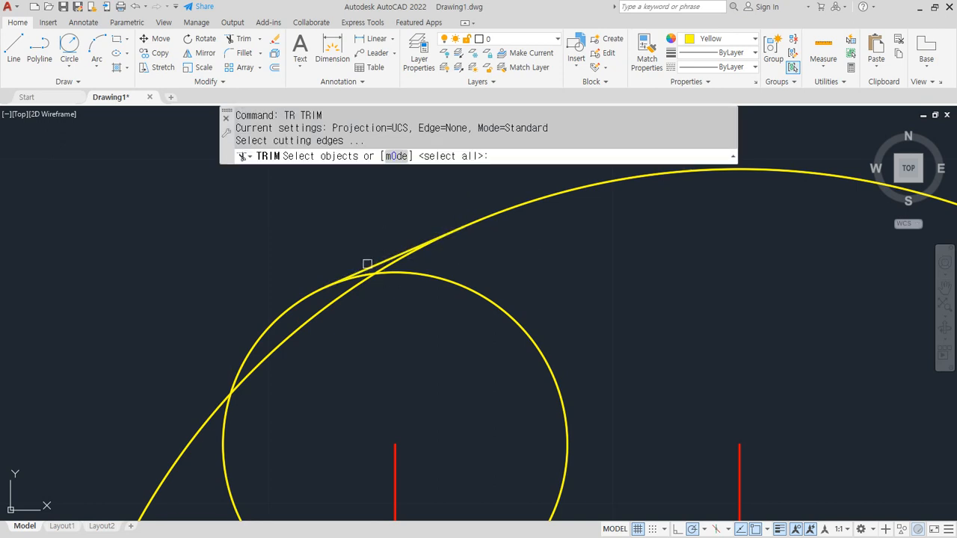
pyautogui.click(378, 262)
pyautogui.scroll(-3, 368, 272)
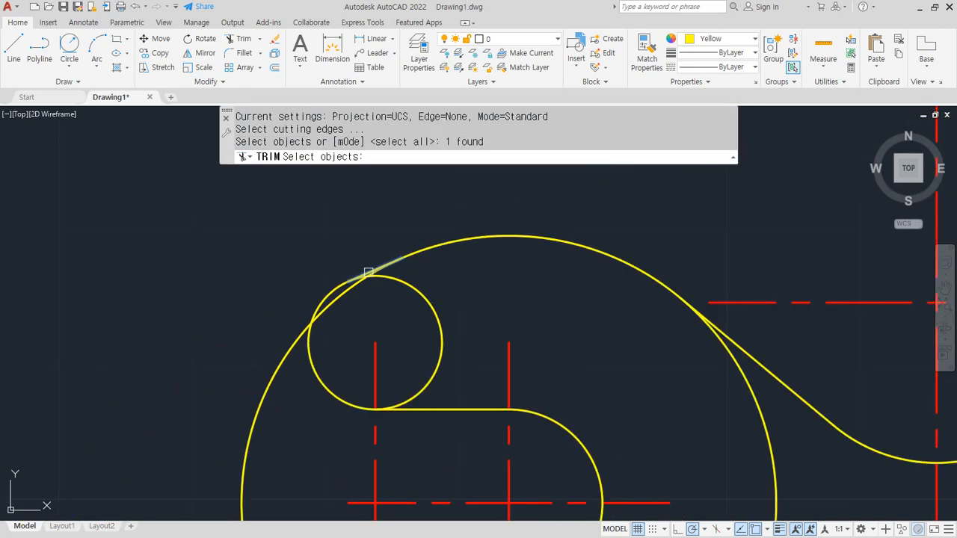
pyautogui.scroll(-2, 368, 272)
pyautogui.click(622, 336)
pyautogui.press('Return')
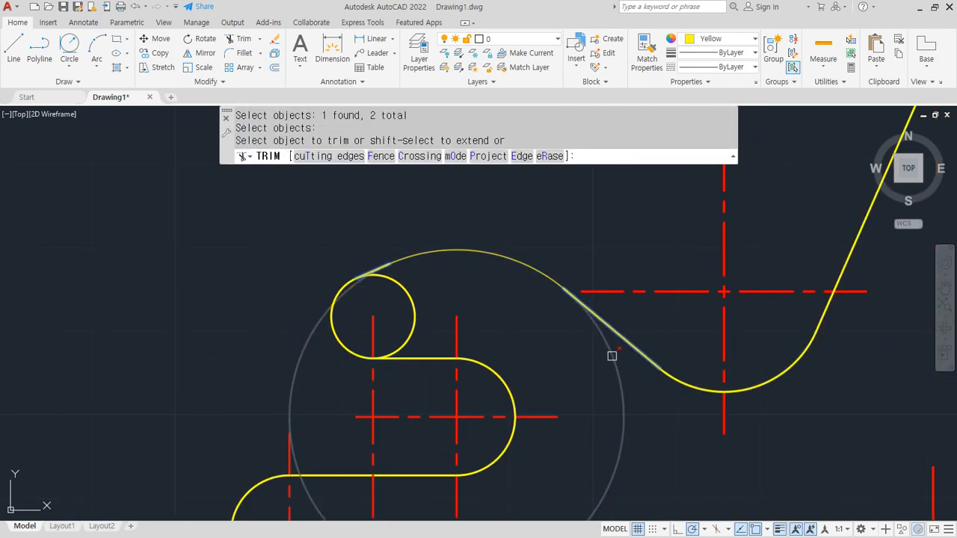
pyautogui.click(611, 356)
pyautogui.press('Return')
# Trim the right side of the small circle between the slot's upper edge and the short tangent line
pyautogui.write('tr')
pyautogui.press('Return')
pyautogui.click(408, 357)
pyautogui.click(381, 267)
pyautogui.press('Return')
pyautogui.click(386, 275)
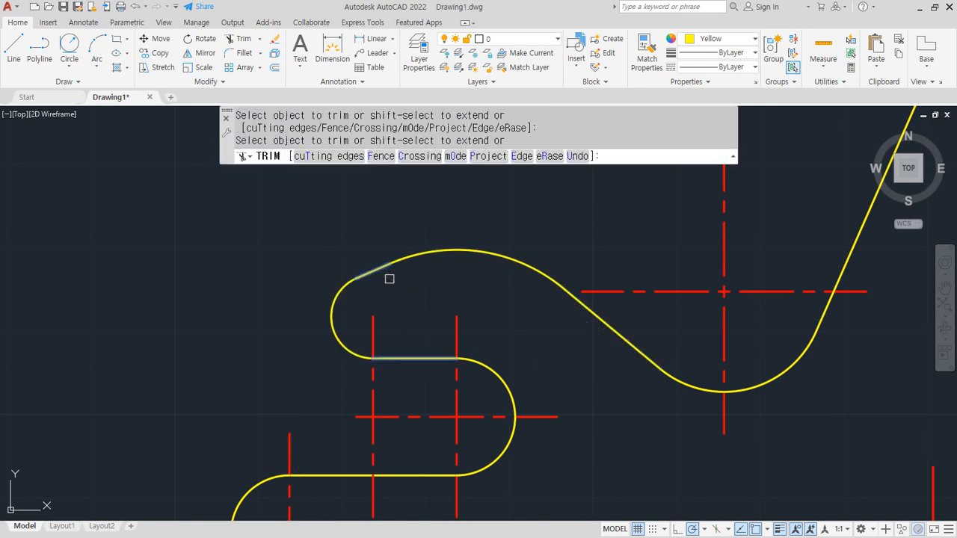
pyautogui.press('Return')
# Erase the vertical centerline through the small end arc at the hook's tip
pyautogui.scroll(-2, 389, 279)
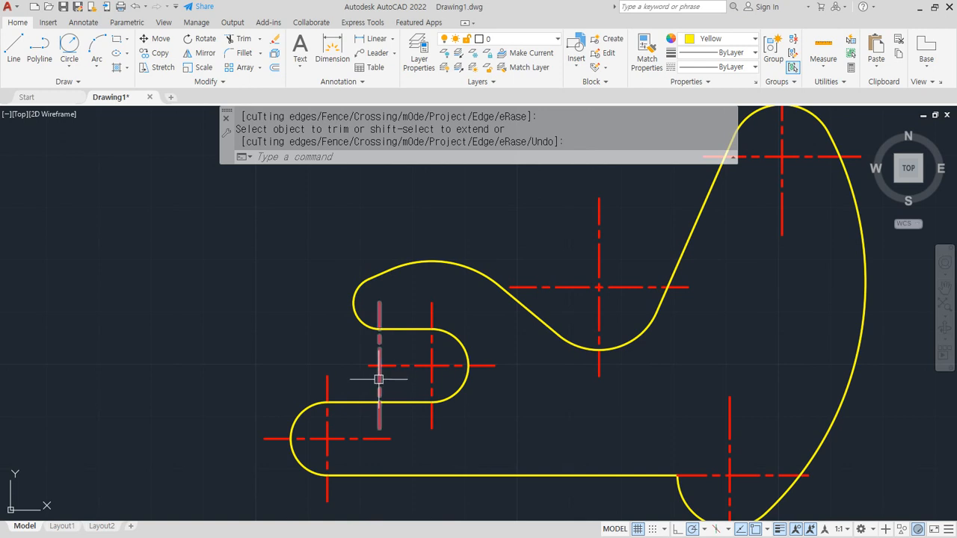
pyautogui.click(379, 374)
pyautogui.write('e')
pyautogui.press('Return')
pyautogui.moveTo(469, 384); pyautogui.dragTo(337, 397, button='middle')
pyautogui.scroll(-2, 371, 380)
pyautogui.moveTo(449, 357); pyautogui.dragTo(423, 353, button='middle')
pyautogui.scroll(2, 437, 419)
pyautogui.scroll(-2, 254, 358)
pyautogui.moveTo(282, 351); pyautogui.dragTo(322, 351, button='middle')
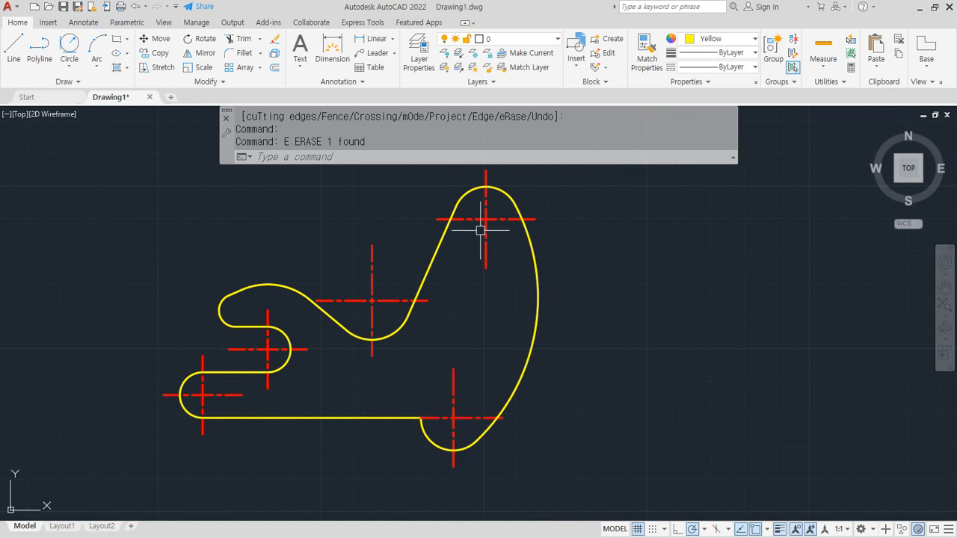
pyautogui.click(451, 413)
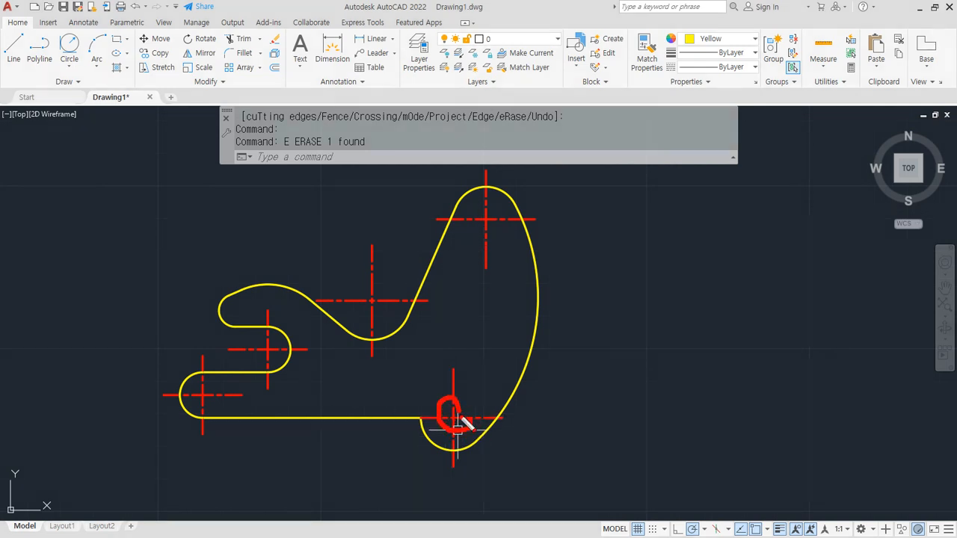
pyautogui.moveTo(487, 232)
pyautogui.mouseDown()
pyautogui.moveTo(486, 196)
pyautogui.moveTo(478, 237)
pyautogui.mouseUp()
pyautogui.moveTo(371, 303)
pyautogui.mouseDown()
pyautogui.moveTo(390, 297)
pyautogui.moveTo(373, 306)
pyautogui.mouseUp()
pyautogui.moveTo(270, 358); pyautogui.dragTo(274, 361)
pyautogui.moveTo(206, 402)
pyautogui.mouseDown()
pyautogui.moveTo(164, 364)
pyautogui.moveTo(224, 413)
pyautogui.mouseUp()
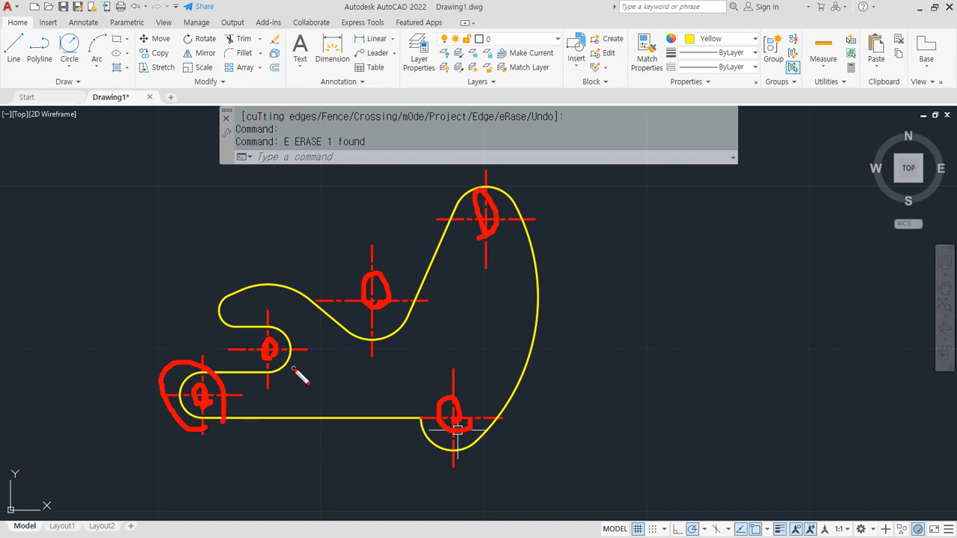
pyautogui.moveTo(294, 369); pyautogui.dragTo(311, 373)
pyautogui.moveTo(438, 446); pyautogui.dragTo(465, 436)
pyautogui.moveTo(487, 257); pyautogui.dragTo(513, 217)
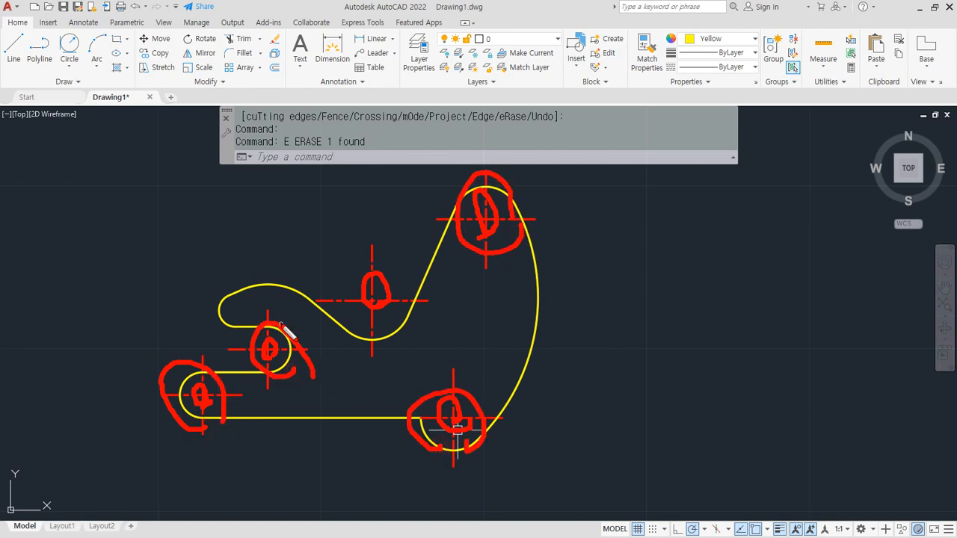
pyautogui.press('Escape')
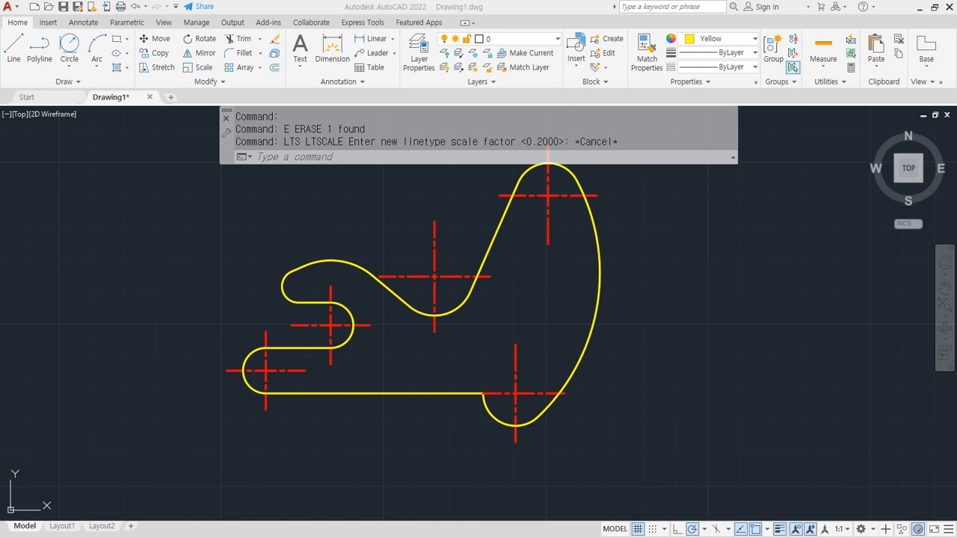
# Switch to the browser, examine the dimensions of the next exercise drawing and return to AutoCAD
pyautogui.hotkey('alt', 'Tab')
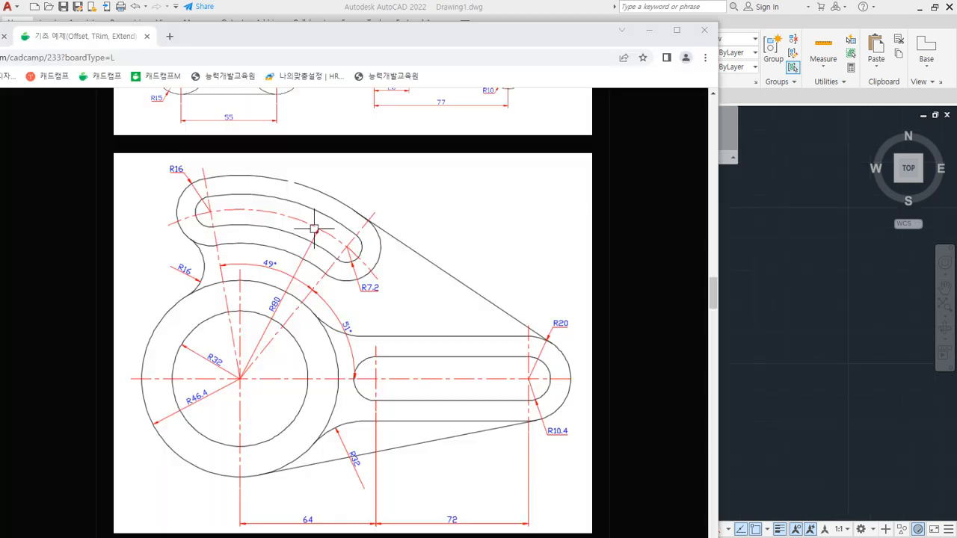
pyautogui.scroll(2, 443, 248)
pyautogui.scroll(-2, 444, 249)
pyautogui.hotkey('alt', 'Tab')
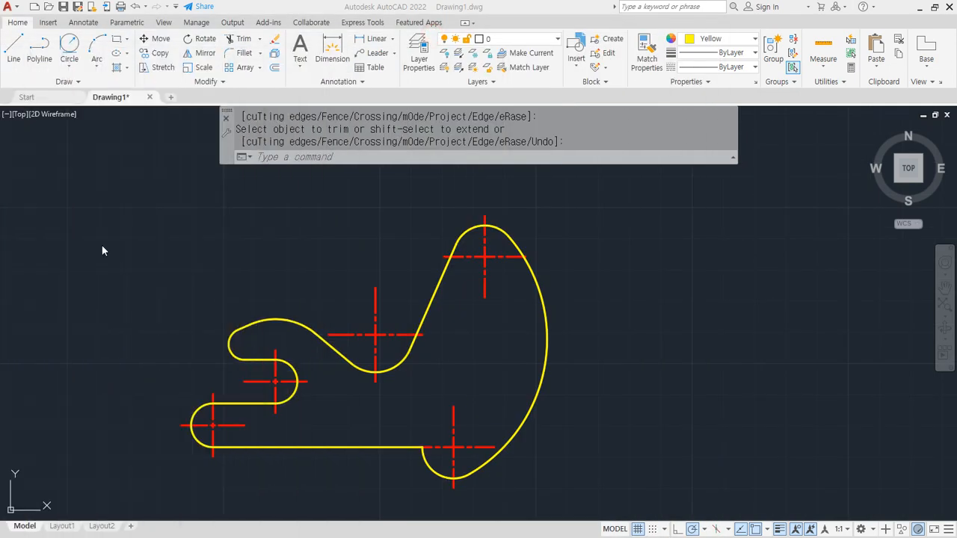
# Erase the entire finished hook profile together with its centerlines
pyautogui.moveTo(679, 344); pyautogui.dragTo(470, 340, button='middle')
pyautogui.click(517, 462)
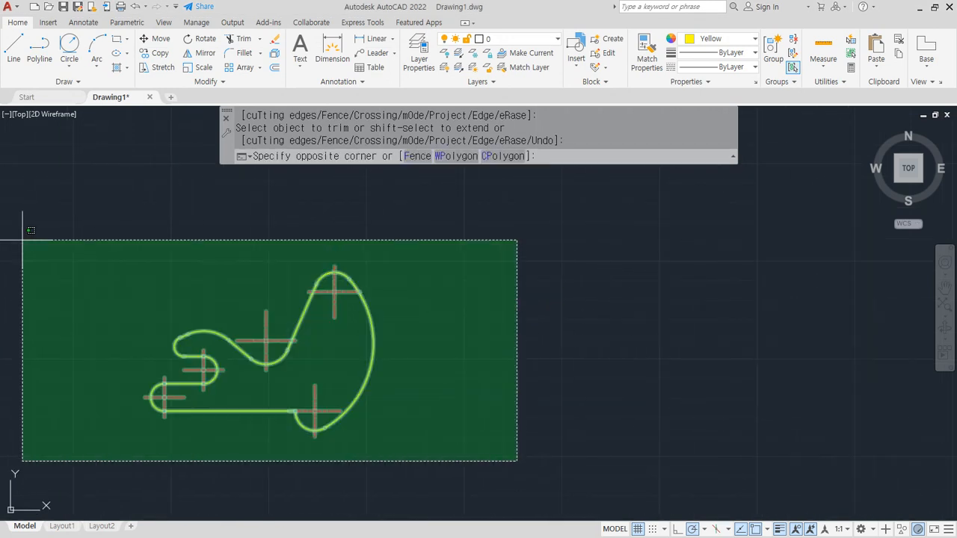
pyautogui.click(22, 227)
pyautogui.write('e')
pyautogui.press('Return')
# Draw a long horizontal line and a vertical line crossing it near its left end
pyautogui.write('l')
pyautogui.press('Return')
pyautogui.click(148, 348)
pyautogui.click(897, 348)
pyautogui.press('Return')
pyautogui.scroll(-2, 430, 384)
pyautogui.press('Return')
pyautogui.click(348, 493)
pyautogui.click(348, 211)
pyautogui.press('Return')
# Set the color of both crossing lines to Red and their linetype to CENTER
pyautogui.click(387, 399)
pyautogui.click(301, 331)
pyautogui.click(712, 39)
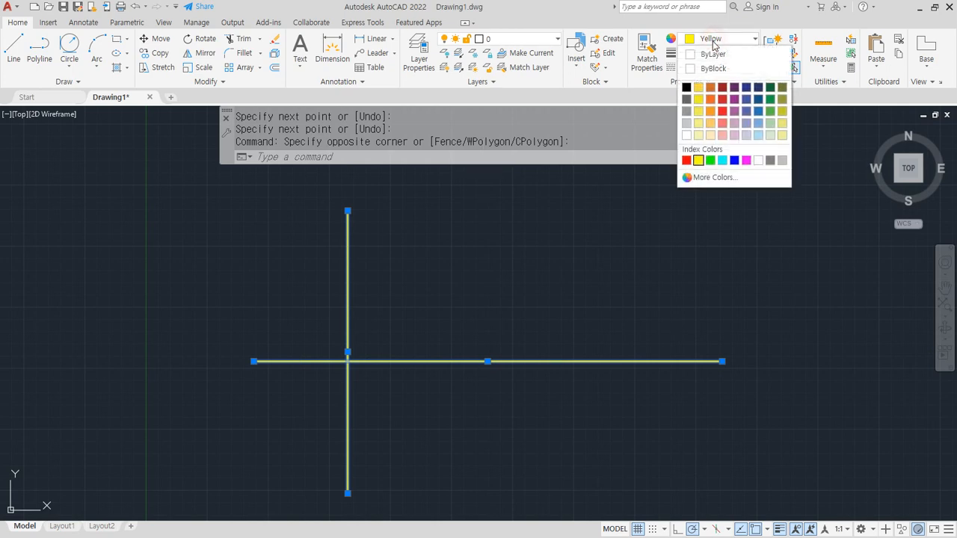
pyautogui.click(686, 160)
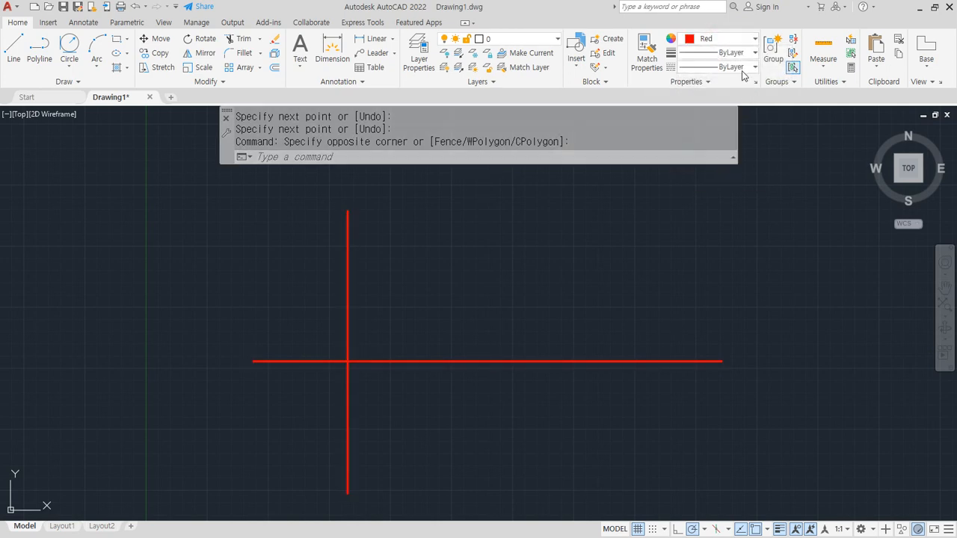
pyautogui.click(737, 67)
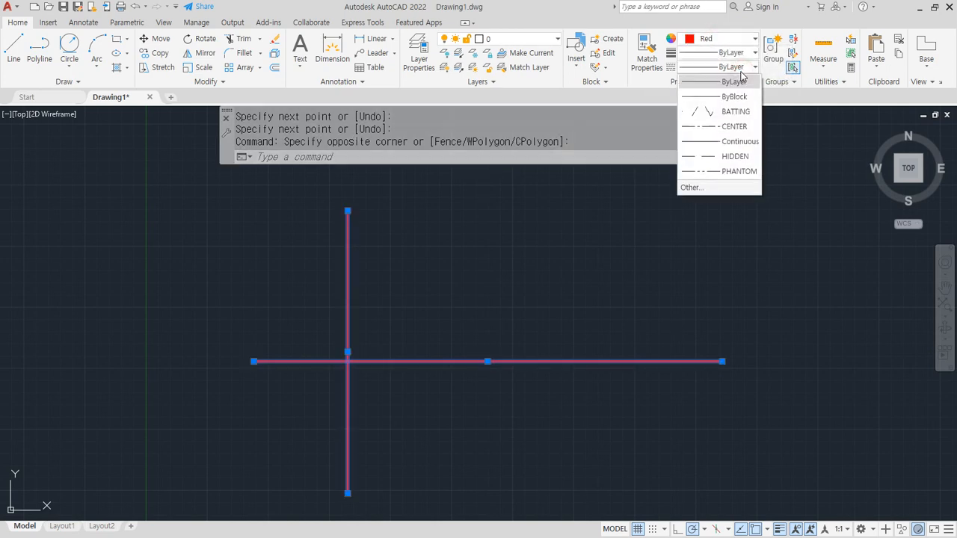
pyautogui.click(729, 127)
pyautogui.scroll(6, 342, 392)
pyautogui.moveTo(339, 378); pyautogui.dragTo(215, 448, button='middle')
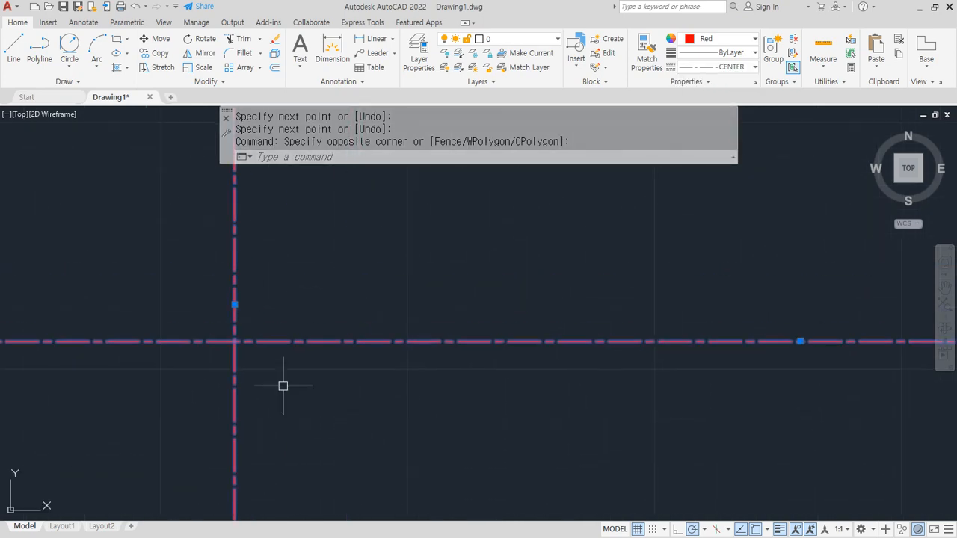
pyautogui.scroll(-2, 287, 376)
pyautogui.press('Escape')
pyautogui.moveTo(258, 398)
pyautogui.mouseDown()
pyautogui.moveTo(264, 423)
pyautogui.moveTo(388, 419)
pyautogui.moveTo(387, 439)
pyautogui.mouseUp()
pyautogui.moveTo(441, 421)
pyautogui.mouseDown()
pyautogui.moveTo(573, 394)
pyautogui.moveTo(538, 402)
pyautogui.mouseUp()
pyautogui.moveTo(559, 385); pyautogui.dragTo(615, 431)
# Offset the vertical centerline 64 to the right
pyautogui.write('o')
pyautogui.press('Return')
pyautogui.write('64')
pyautogui.press('Return')
pyautogui.click(254, 390)
pyautogui.click(389, 393)
pyautogui.press('Return')
# Offset the second vertical centerline a further 72 to the right
pyautogui.press('Return')
pyautogui.write('72')
pyautogui.press('Return')
pyautogui.click(453, 391)
pyautogui.click(666, 391)
pyautogui.press('Return')
pyautogui.moveTo(377, 325)
pyautogui.mouseDown(button='middle')
pyautogui.moveTo(330, 331)
pyautogui.moveTo(318, 363)
pyautogui.mouseUp(button='middle')
pyautogui.moveTo(97, 173)
pyautogui.mouseDown()
pyautogui.moveTo(228, 166)
pyautogui.moveTo(392, 233)
pyautogui.moveTo(120, 159)
pyautogui.moveTo(390, 216)
pyautogui.mouseUp()
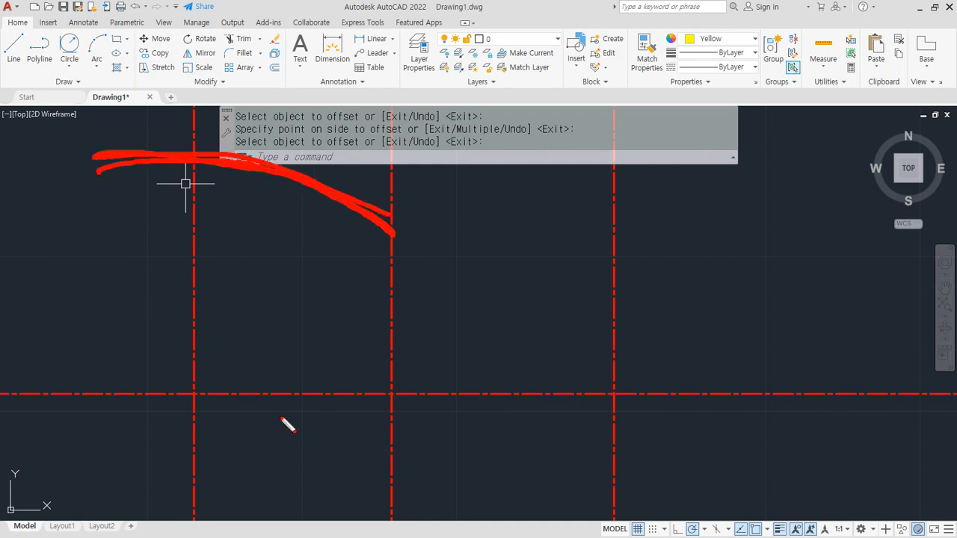
pyautogui.press('Escape')
# Draw a circle of radius 80 centered on the intersection of the horizontal and leftmost vertical centerlines
pyautogui.write('c')
pyautogui.press('Return')
pyautogui.click(194, 393)
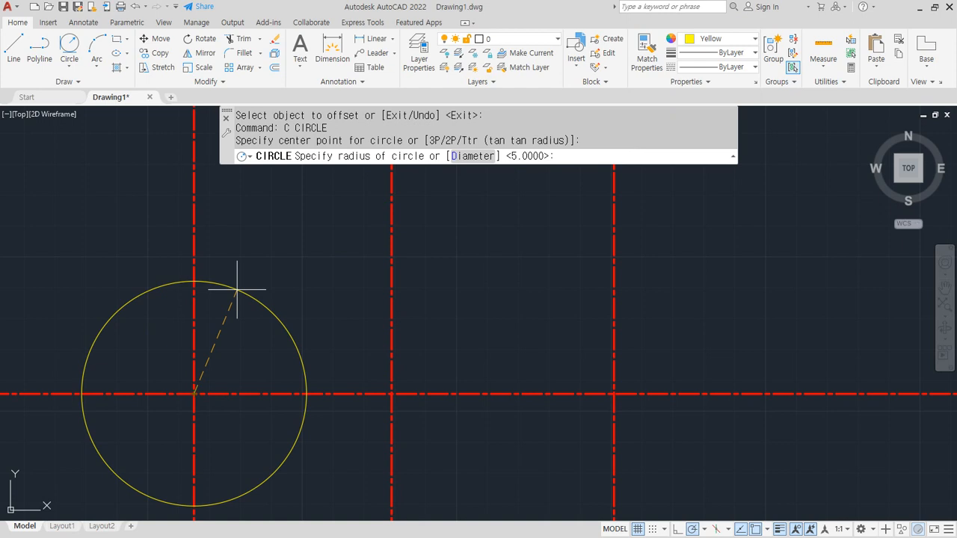
pyautogui.write('80')
pyautogui.press('Return')
pyautogui.moveTo(239, 284)
pyautogui.mouseDown(button='middle')
pyautogui.moveTo(261, 299)
pyautogui.moveTo(320, 406)
pyautogui.moveTo(316, 275)
pyautogui.mouseUp(button='middle')
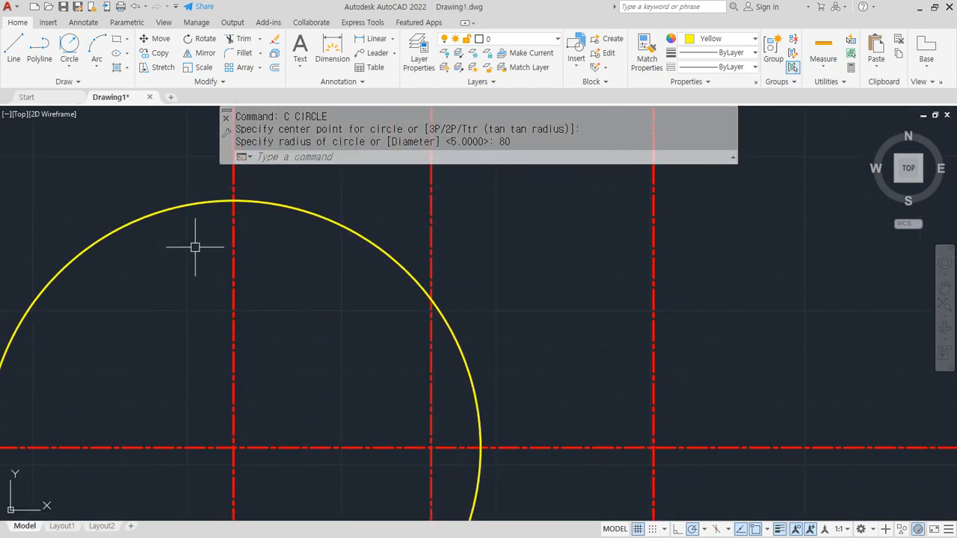
pyautogui.moveTo(150, 159); pyautogui.dragTo(252, 481)
pyautogui.moveTo(398, 197); pyautogui.dragTo(246, 462)
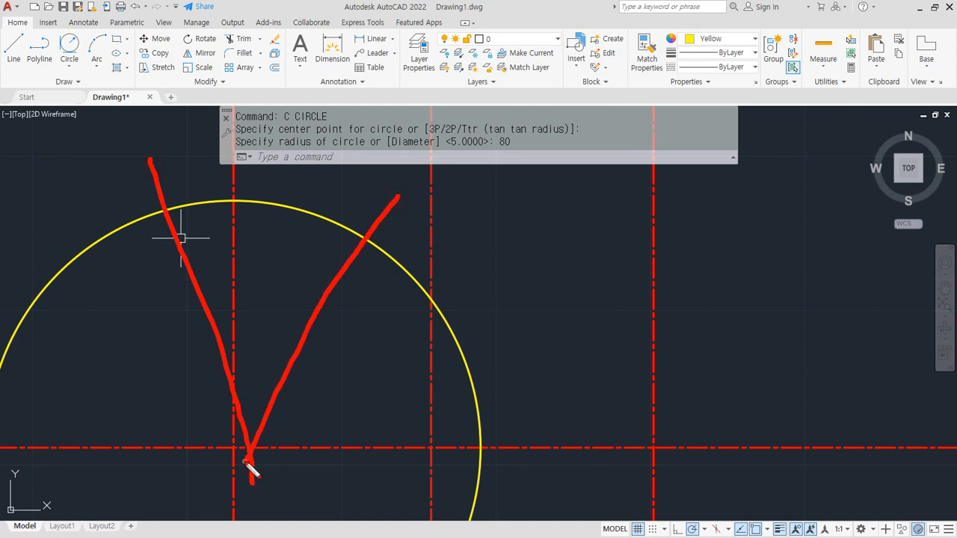
pyautogui.moveTo(348, 430)
pyautogui.mouseDown()
pyautogui.moveTo(324, 364)
pyautogui.moveTo(309, 382)
pyautogui.mouseUp()
pyautogui.moveTo(311, 368); pyautogui.dragTo(346, 368)
pyautogui.moveTo(368, 296)
pyautogui.mouseDown()
pyautogui.moveTo(364, 342)
pyautogui.moveTo(345, 339)
pyautogui.mouseUp()
pyautogui.moveTo(341, 300)
pyautogui.mouseDown()
pyautogui.moveTo(392, 301)
pyautogui.moveTo(392, 347)
pyautogui.mouseUp()
pyautogui.moveTo(138, 277); pyautogui.dragTo(146, 300)
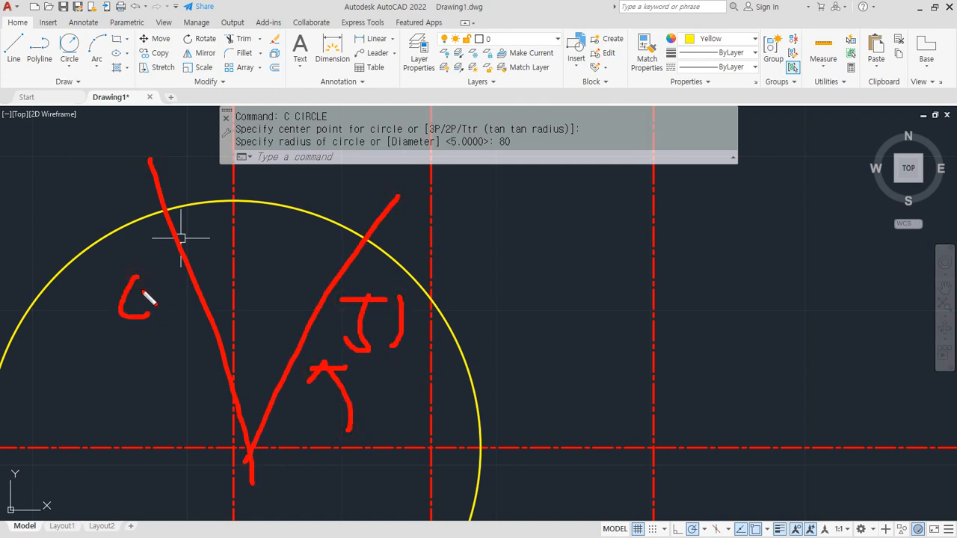
pyautogui.moveTo(228, 296); pyautogui.dragTo(291, 308)
pyautogui.moveTo(219, 238)
pyautogui.mouseDown()
pyautogui.moveTo(225, 264)
pyautogui.moveTo(276, 273)
pyautogui.mouseUp()
pyautogui.moveTo(248, 238); pyautogui.dragTo(232, 280)
pyautogui.moveTo(163, 159)
pyautogui.mouseDown()
pyautogui.moveTo(243, 440)
pyautogui.moveTo(193, 281)
pyautogui.moveTo(199, 220)
pyautogui.moveTo(254, 443)
pyautogui.mouseUp()
pyautogui.press('Escape')
pyautogui.write('l')
pyautogui.press('Return')
pyautogui.click(233, 447)
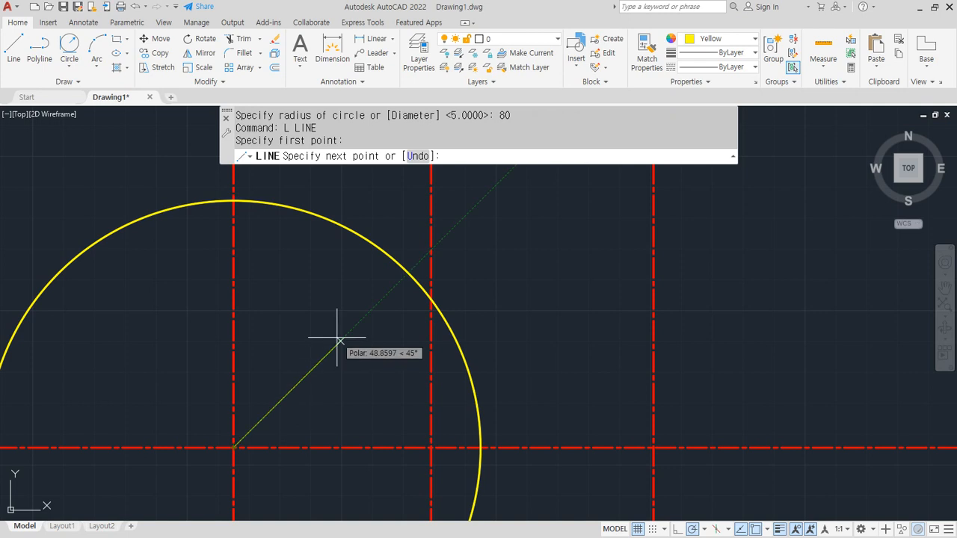
pyautogui.write('@')
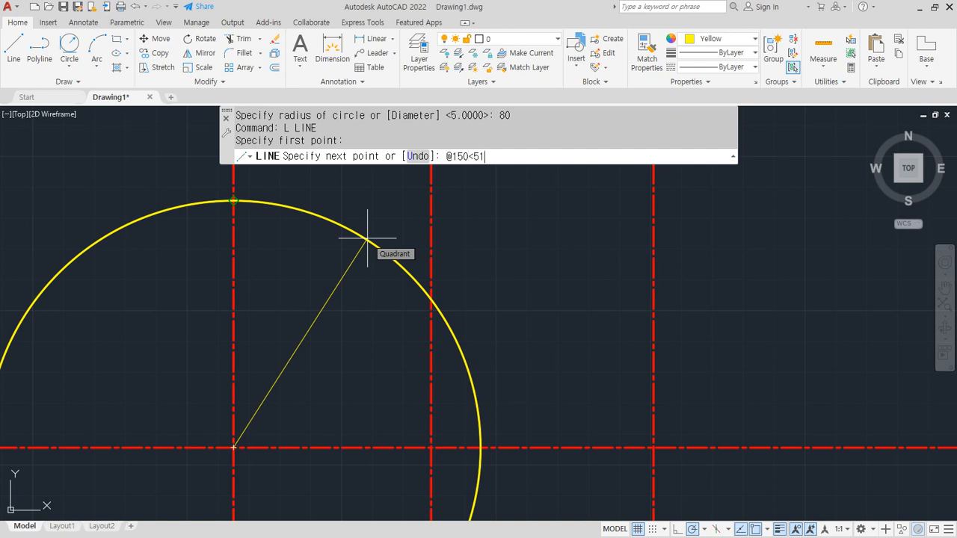
pyautogui.write('150<51')
pyautogui.press('Return')
pyautogui.press('Return')
pyautogui.press('Return')
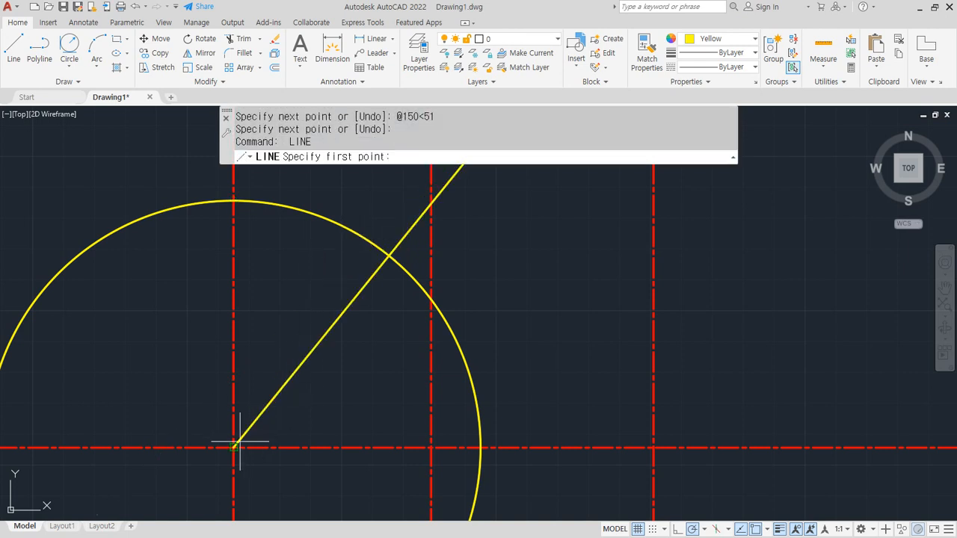
pyautogui.click(239, 441)
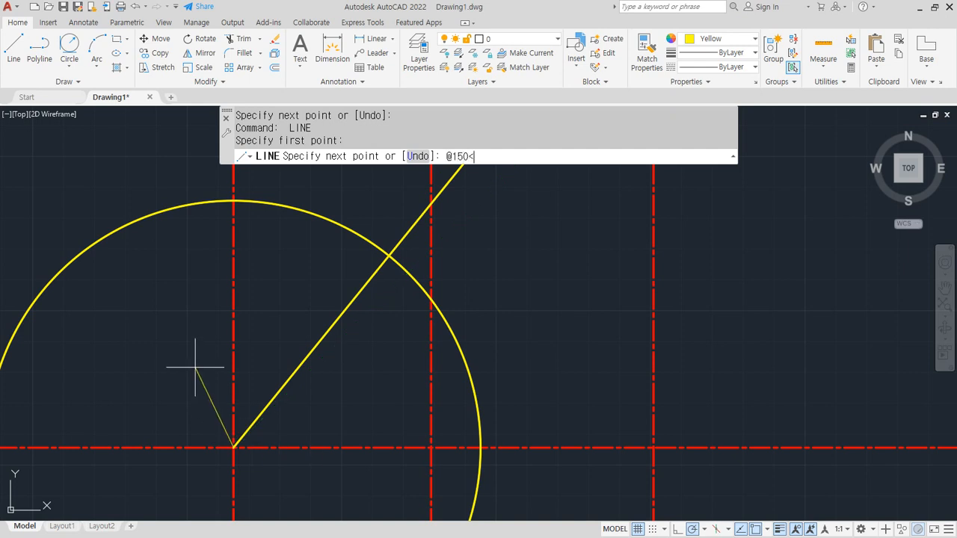
pyautogui.write('@150<100')
pyautogui.press('Return')
pyautogui.press('Return')
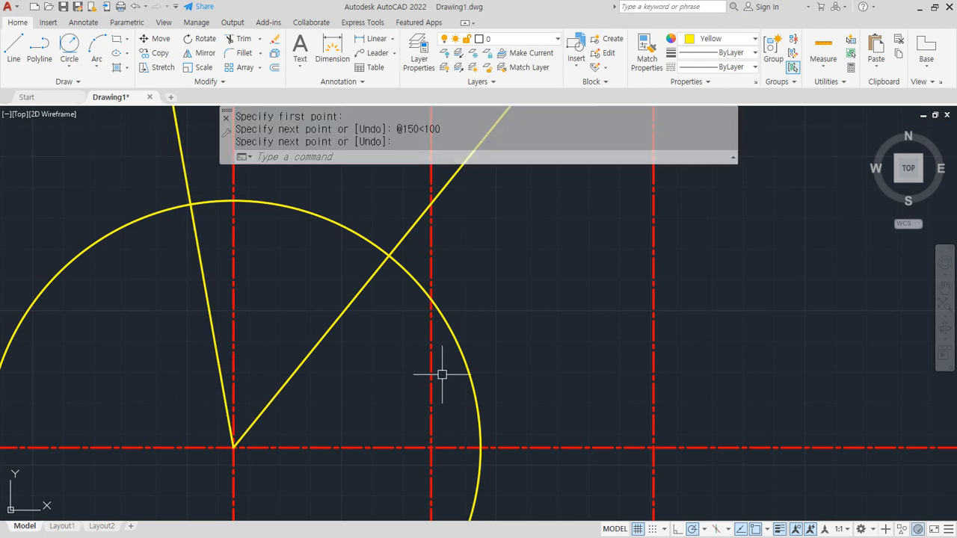
# Match the properties of a red vertical centerline onto the radius 80 circle and both angled lines
pyautogui.click(646, 59)
pyautogui.click(432, 233)
pyautogui.click(389, 218)
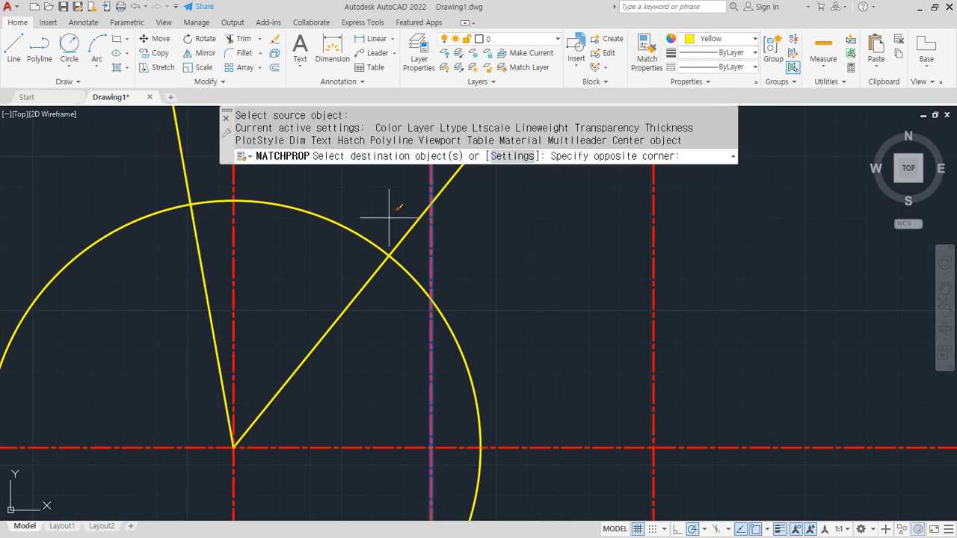
pyautogui.click(342, 302)
pyautogui.click(195, 227)
pyautogui.press('Return')
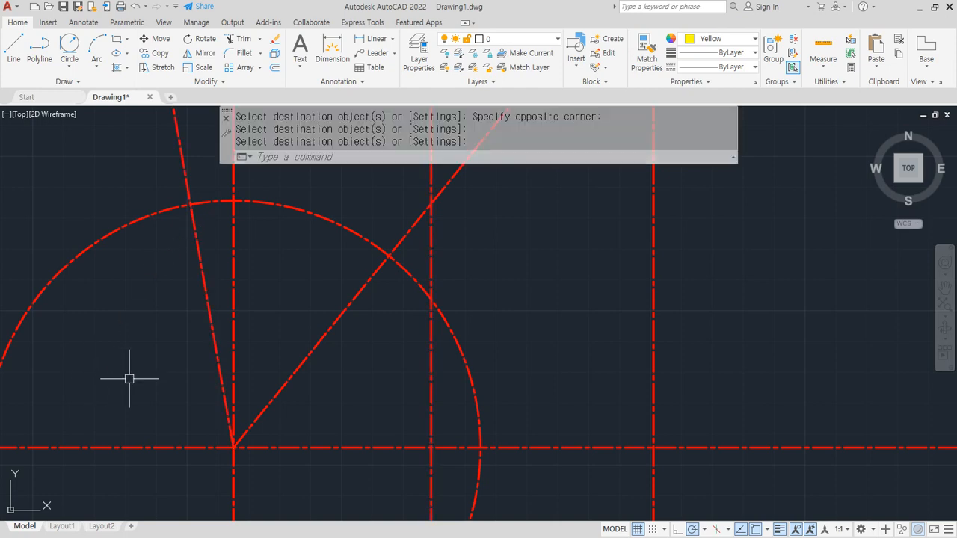
# Draw a circle of radius 7.2 at each point where an angled centerline crosses the radius 80 circle
pyautogui.scroll(-2, 243, 373)
pyautogui.moveTo(355, 373); pyautogui.dragTo(338, 318, button='middle')
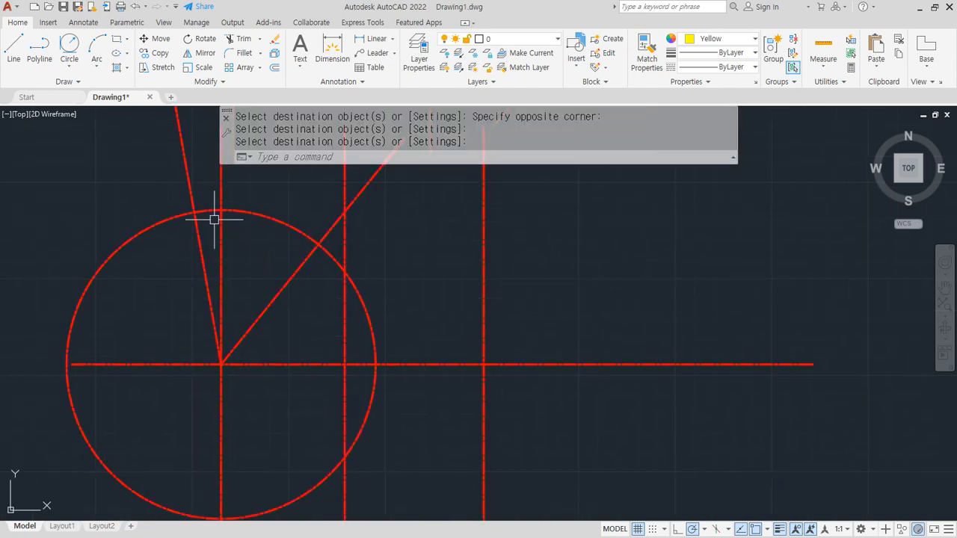
pyautogui.scroll(4, 214, 219)
pyautogui.scroll(-2, 222, 305)
pyautogui.write('c')
pyautogui.press('Return')
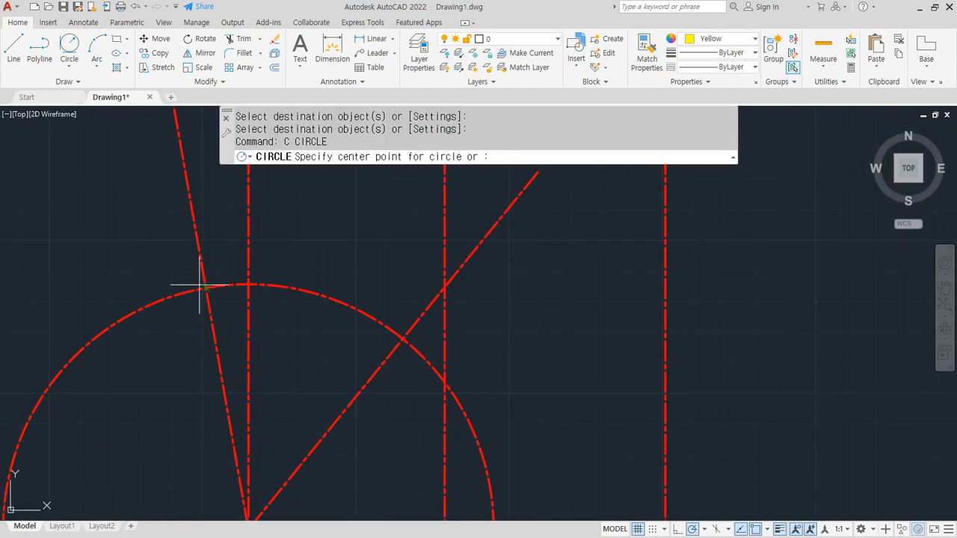
pyautogui.click(202, 287)
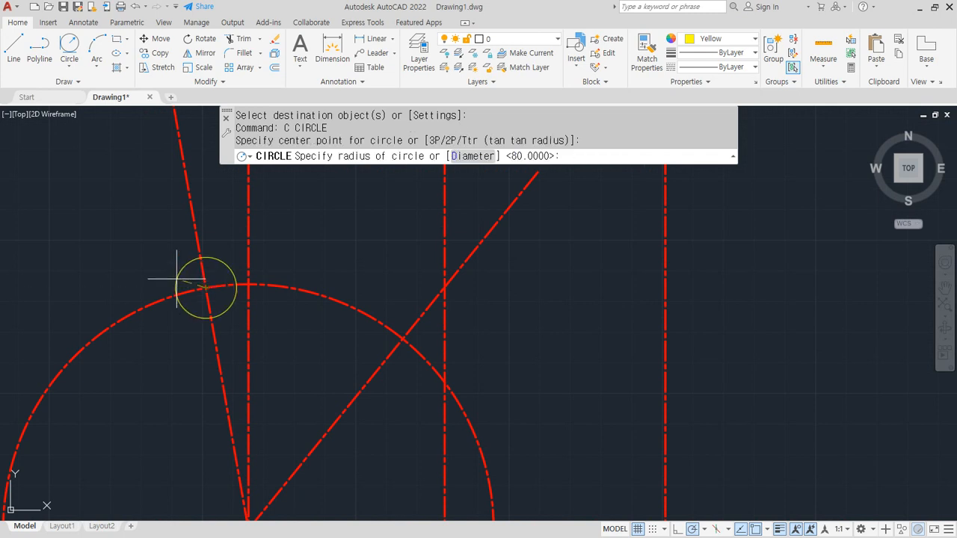
pyautogui.write('7.2')
pyautogui.press('Return')
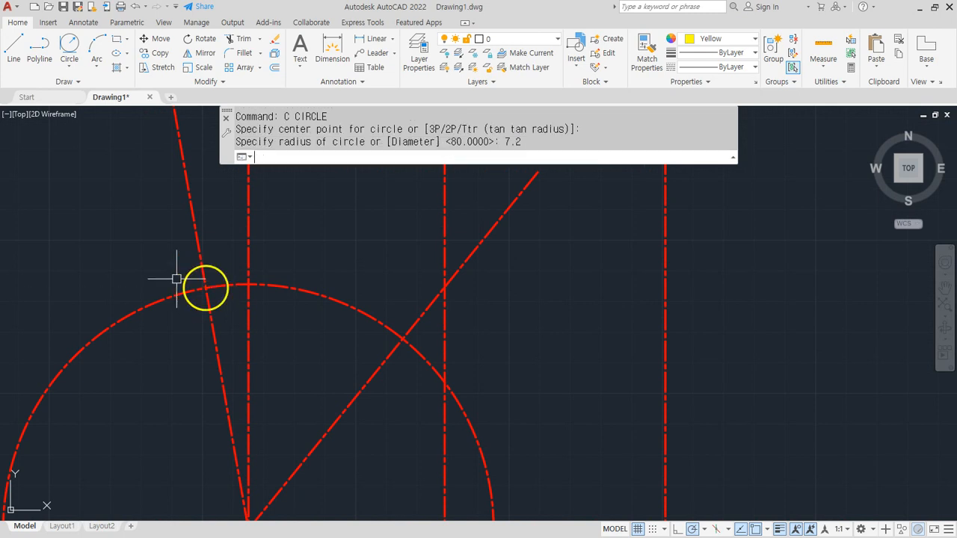
pyautogui.press('Return')
pyautogui.press('Return')
# Draw a circle of radius 16 concentric with each of the two radius 7.2 circles
pyautogui.press('Return')
pyautogui.click(205, 288)
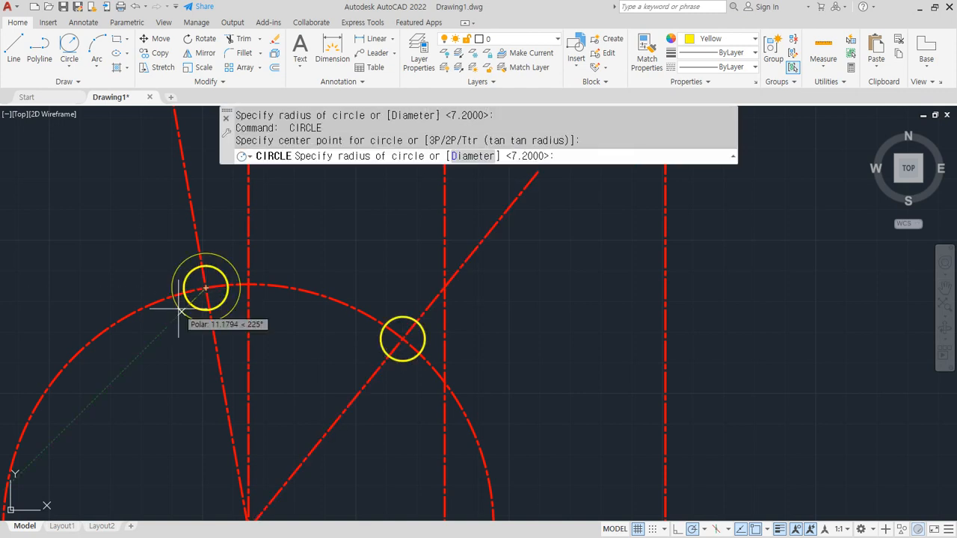
pyautogui.write('16')
pyautogui.press('Return')
pyautogui.press('Return')
pyautogui.click(402, 340)
pyautogui.press('Return')
# Offset the left radius 16 circle outward by 3
pyautogui.write('o')
pyautogui.press('Return')
pyautogui.write('3')
pyautogui.press('Return')
pyautogui.click(190, 331)
pyautogui.click(156, 366)
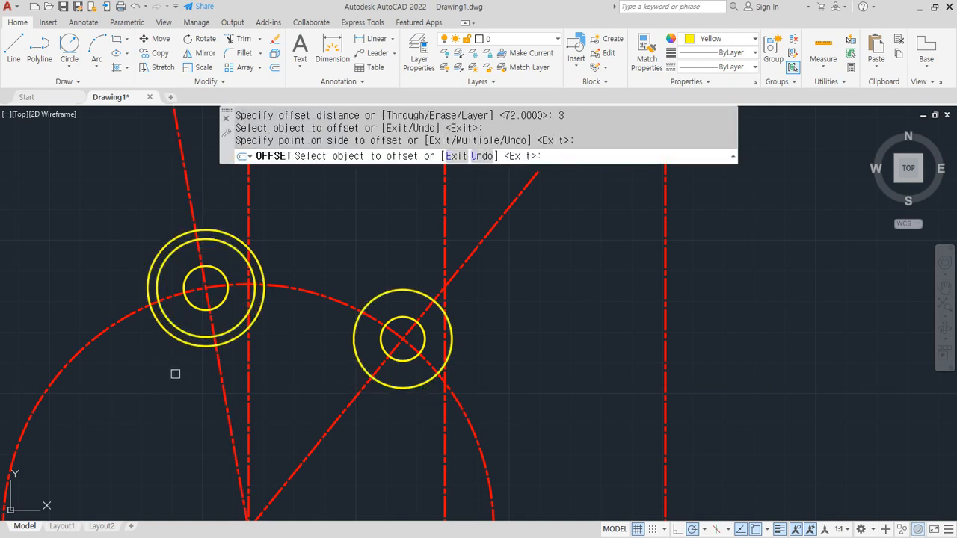
# Offset the right radius 16 circle outward by 3
pyautogui.click(393, 388)
pyautogui.click(402, 423)
pyautogui.press('Return')
# Trim the outer ends of both angled centerlines back to the offset circles
pyautogui.write('tr')
pyautogui.press('Return')
pyautogui.click(395, 395)
pyautogui.press('Return')
pyautogui.click(182, 196)
pyautogui.click(193, 201)
pyautogui.press('Return')
pyautogui.press('Return')
pyautogui.click(211, 228)
pyautogui.press('Return')
pyautogui.click(194, 210)
pyautogui.press('Return')
# Trim the radius 80 centerline circle outside the two offset circles, keeping the arc between them
pyautogui.press('Return')
pyautogui.click(171, 249)
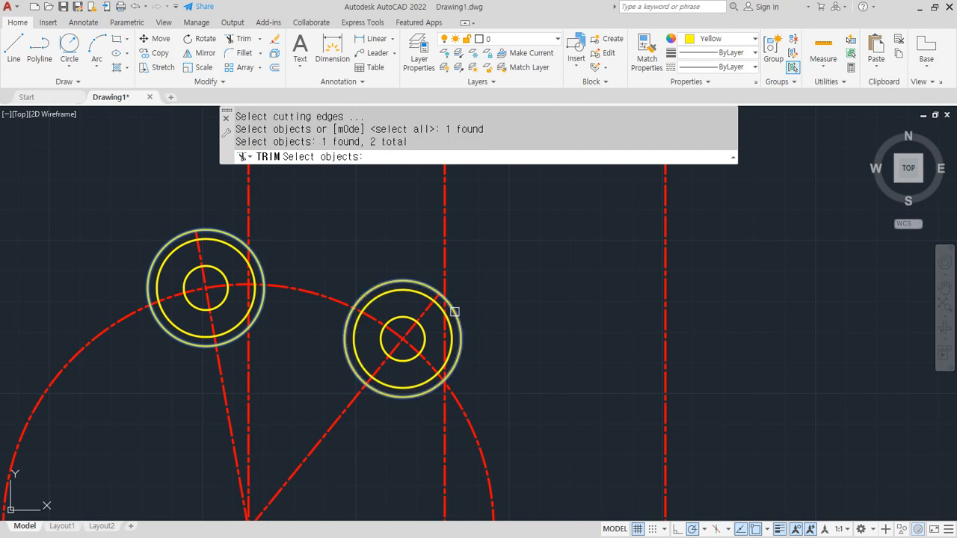
pyautogui.click(454, 312)
pyautogui.press('Return')
pyautogui.click(464, 415)
pyautogui.press('Return')
# Erase the two offset circles around the radius 16 circles
pyautogui.click(385, 398)
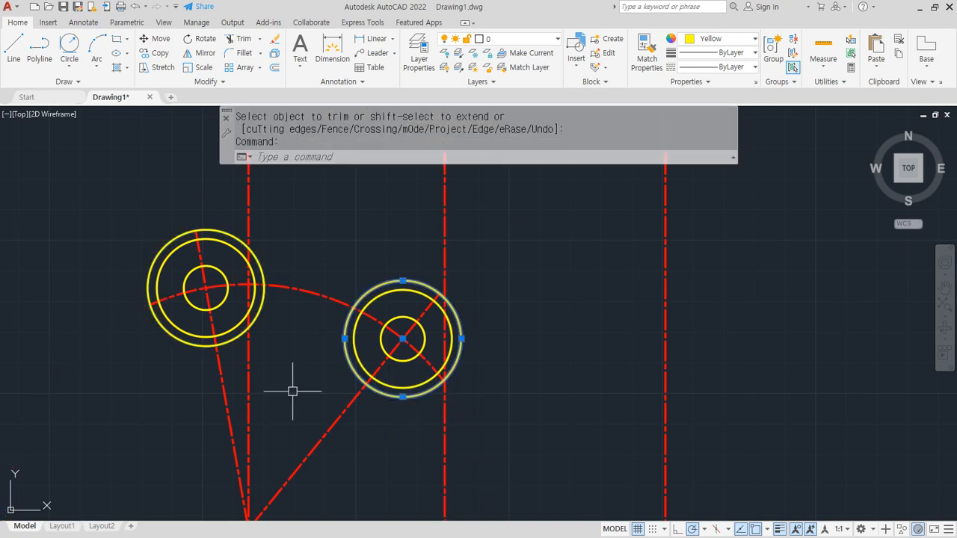
pyautogui.click(230, 339)
pyautogui.write('e')
pyautogui.press('Return')
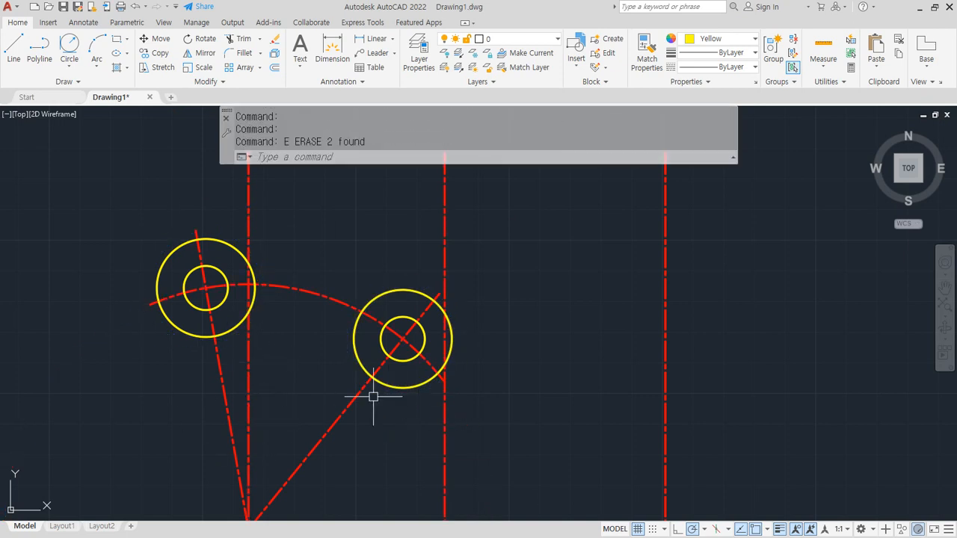
# Draw concentric circles of radius 32 and 46.4 at the point where the angled centerlines meet
pyautogui.moveTo(374, 395); pyautogui.dragTo(339, 287, button='middle')
pyautogui.moveTo(291, 416); pyautogui.dragTo(298, 337, button='middle')
pyautogui.write('c')
pyautogui.press('Return')
pyautogui.click(222, 343)
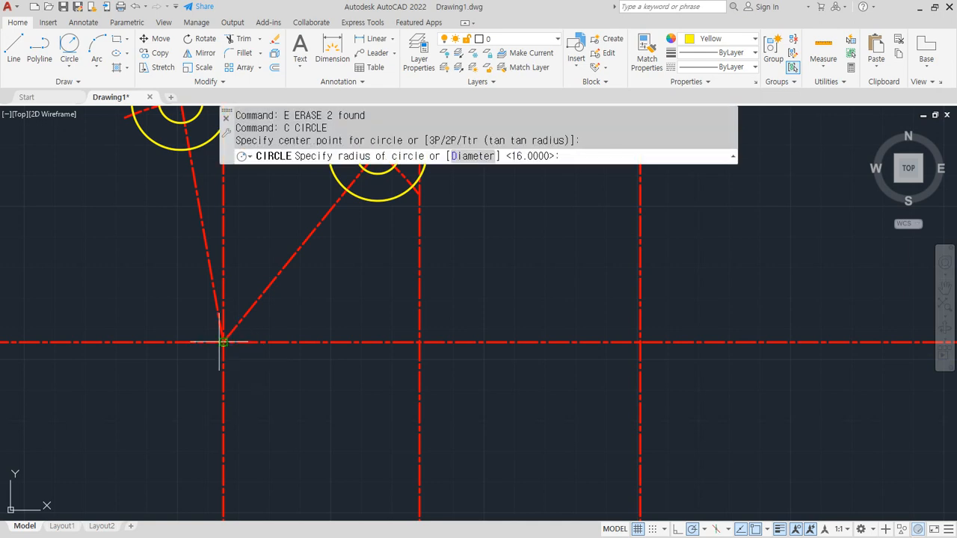
pyautogui.write('32')
pyautogui.press('Return')
pyautogui.press('Return')
pyautogui.click(222, 342)
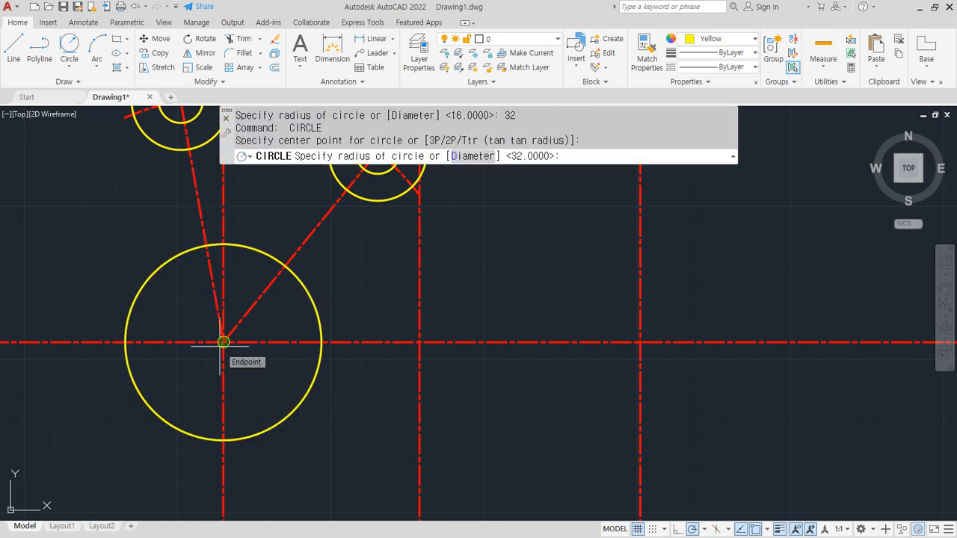
pyautogui.write('46.4')
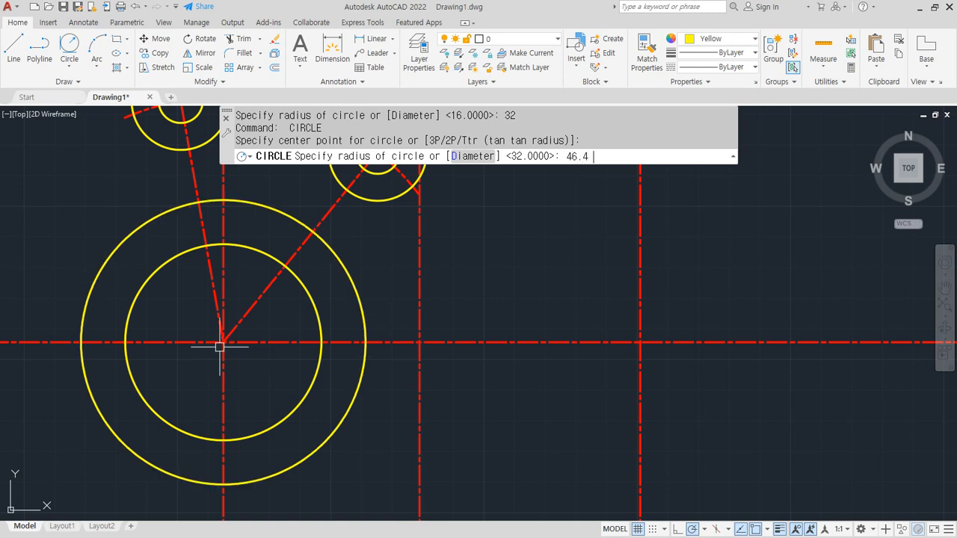
pyautogui.press('Return')
# Offset the radius 46.4 circle outward by 3
pyautogui.write('o')
pyautogui.press('Return')
pyautogui.write('3')
pyautogui.press('Return')
pyautogui.click(309, 451)
pyautogui.click(340, 467)
pyautogui.press('Return')
# Trim the vertical centerline at both ends and the horizontal centerline's left end back to the large offset circle
pyautogui.write('tr')
pyautogui.press('Return')
pyautogui.click(252, 493)
pyautogui.press('Return')
pyautogui.click(224, 510)
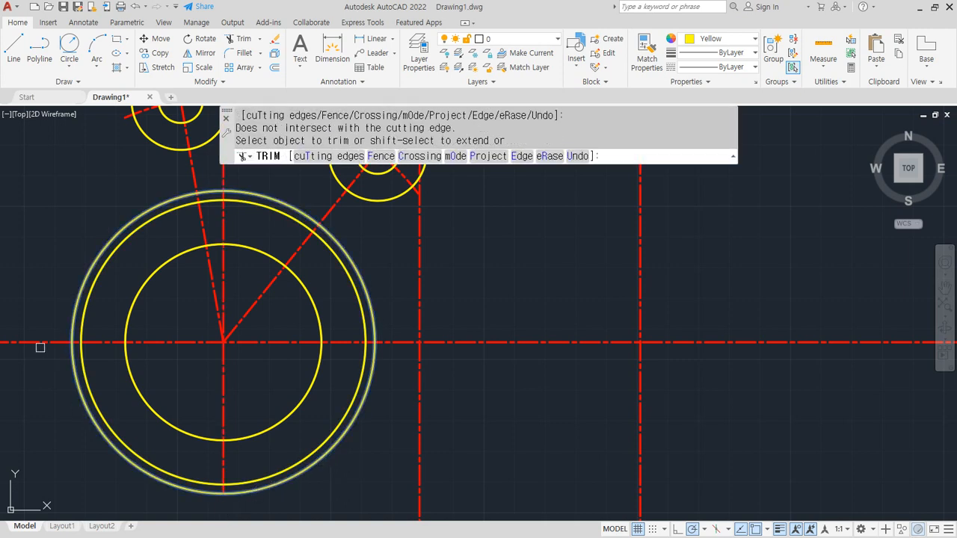
pyautogui.click(224, 173)
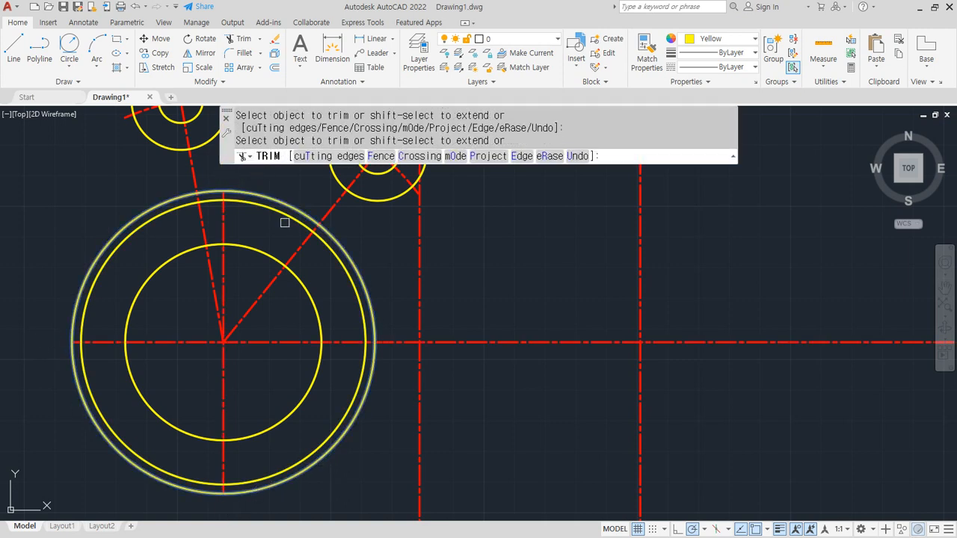
pyautogui.press('Return')
# Erase the offset circle around the radius 46.4 circle
pyautogui.click(329, 227)
pyautogui.write('e')
pyautogui.press('Return')
# Draw a circle of radius 10.4 at each of the two remaining vertical centerlines' crossings with the horizontal centerline
pyautogui.moveTo(477, 342); pyautogui.dragTo(376, 341, button='middle')
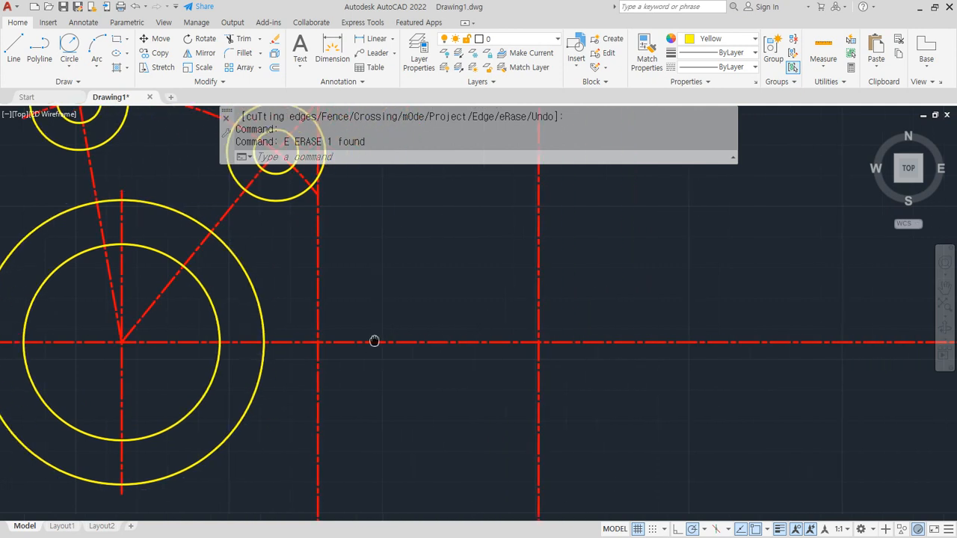
pyautogui.write('c')
pyautogui.press('Return')
pyautogui.click(317, 342)
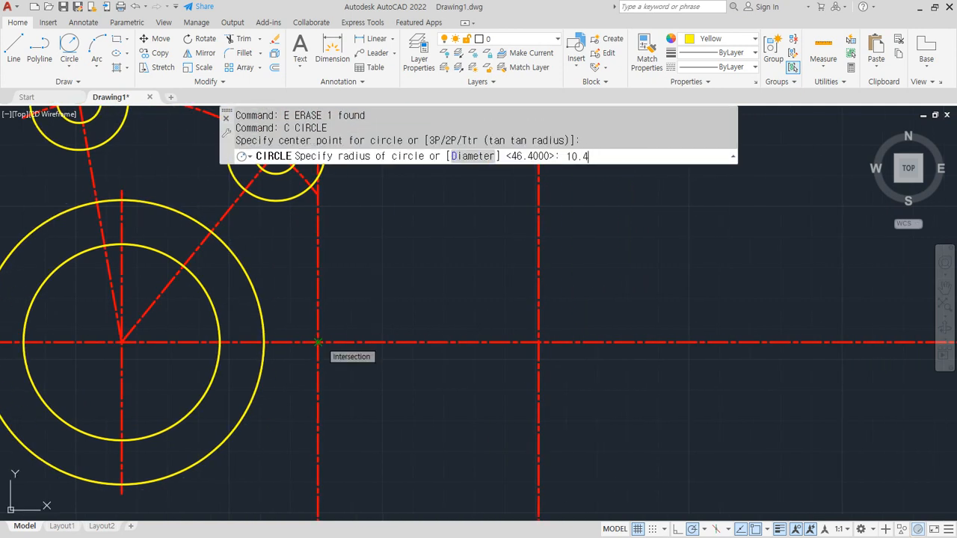
pyautogui.press('Return')
pyautogui.press('Return')
pyautogui.click(538, 342)
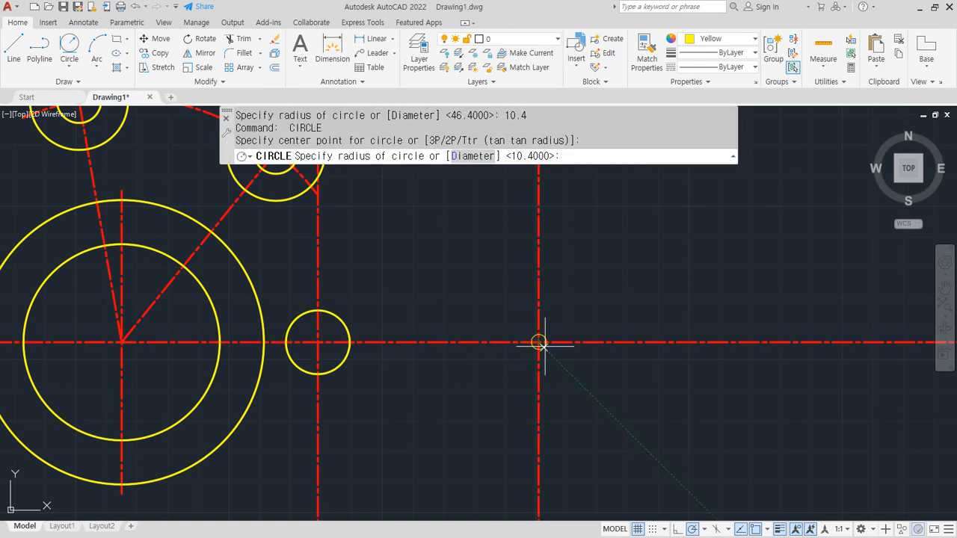
pyautogui.press('Return')
# Draw a circle of radius 20 concentric with the right radius 10.4 circle
pyautogui.press('Return')
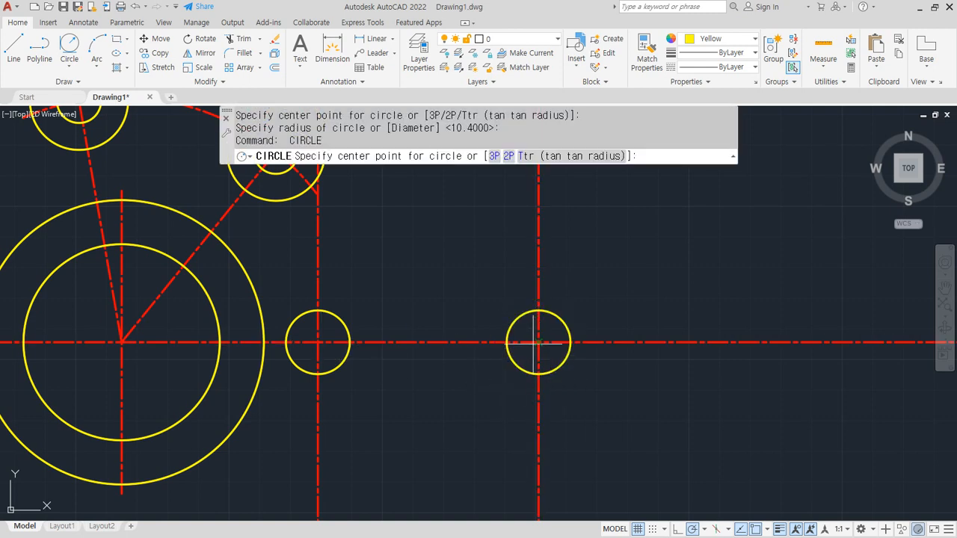
pyautogui.click(538, 341)
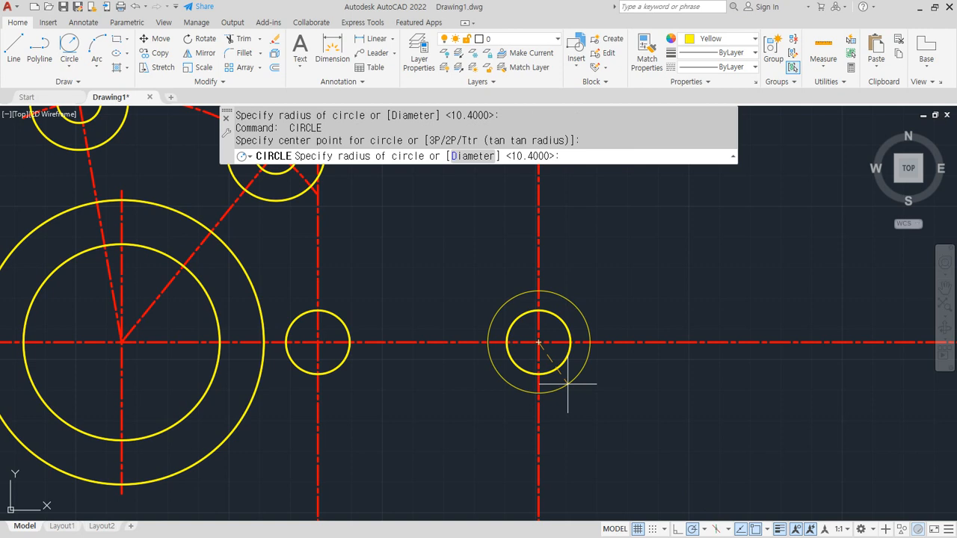
pyautogui.write('20')
pyautogui.press('Return')
# Offset the left radius 10.4 circle and the radius 20 circle outward by 3
pyautogui.write('o')
pyautogui.press('Return')
pyautogui.press('Return')
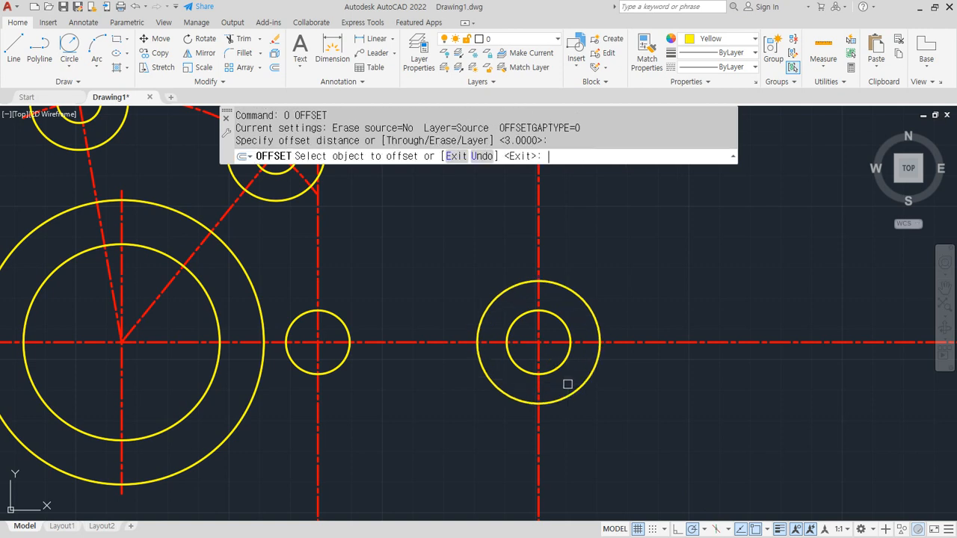
pyautogui.write('3')
pyautogui.press('Return')
pyautogui.click(347, 331)
pyautogui.click(375, 284)
pyautogui.click(581, 299)
pyautogui.click(593, 294)
pyautogui.press('Return')
# Trim the two vertical centerlines and the right end of the horizontal centerline back to the offset circles
pyautogui.write('tr')
pyautogui.press('Return')
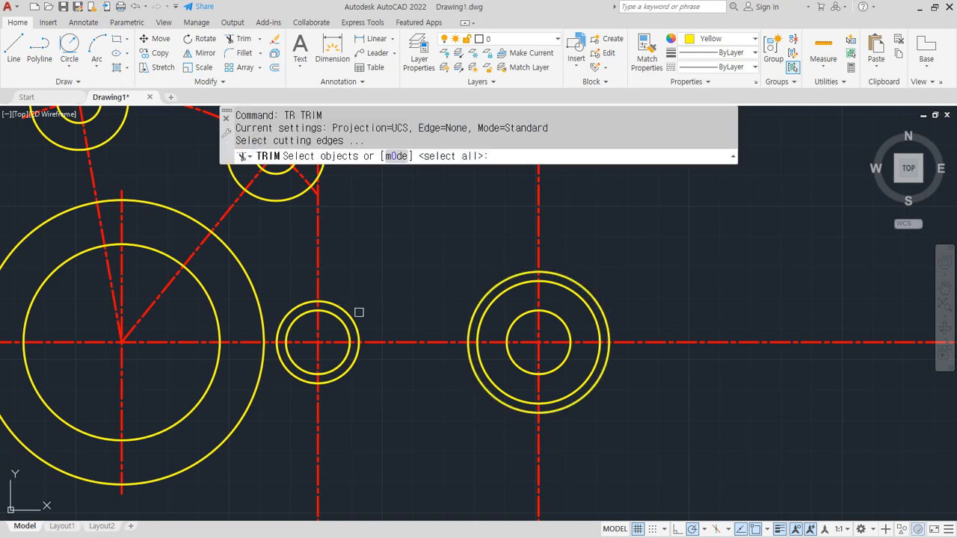
pyautogui.click(358, 325)
pyautogui.click(476, 380)
pyautogui.press('Return')
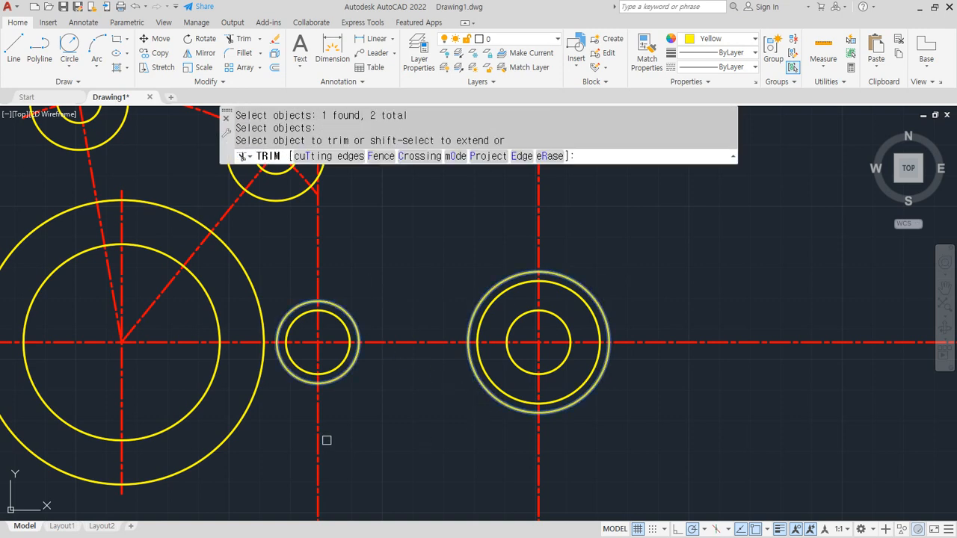
pyautogui.click(315, 435)
pyautogui.click(331, 300)
pyautogui.click(321, 281)
pyautogui.click(532, 229)
pyautogui.click(533, 232)
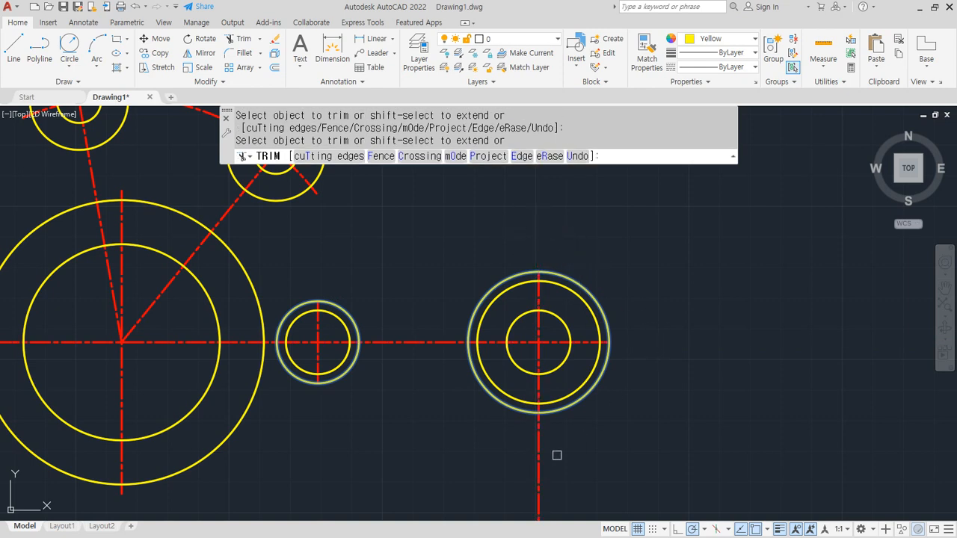
pyautogui.press('Return')
# Erase the offset circles around the left radius 10.4 circle and the radius 20 circle
pyautogui.click(564, 410)
pyautogui.click(334, 381)
pyautogui.write('e')
pyautogui.press('Return')
# Draw horizontal lines joining the top and bottom quadrants of the two radius 10.4 circles to form the straight slot
pyautogui.scroll(-2, 342, 455)
pyautogui.moveTo(286, 427); pyautogui.dragTo(354, 413, button='middle')
pyautogui.scroll(2, 470, 408)
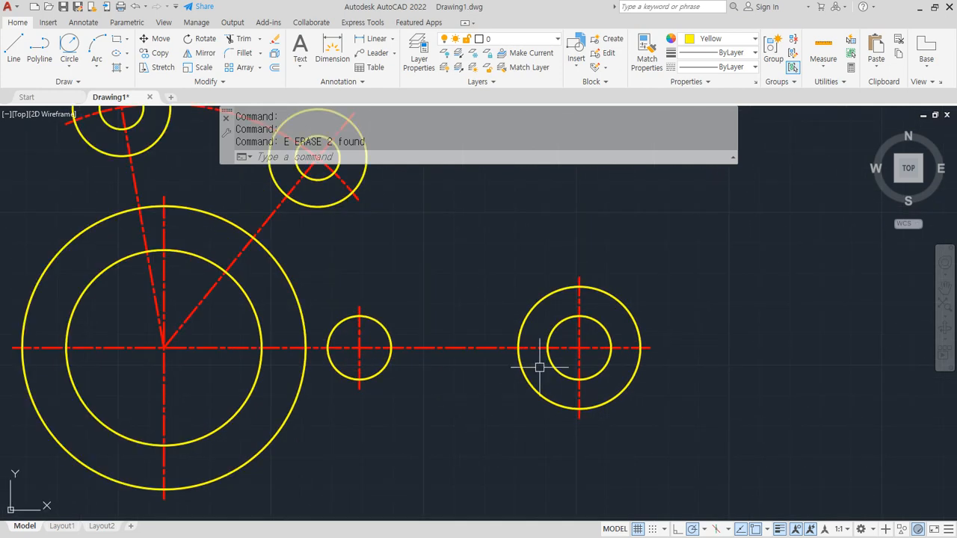
pyautogui.write('l')
pyautogui.press('Return')
pyautogui.scroll(2, 568, 329)
pyautogui.click(584, 308)
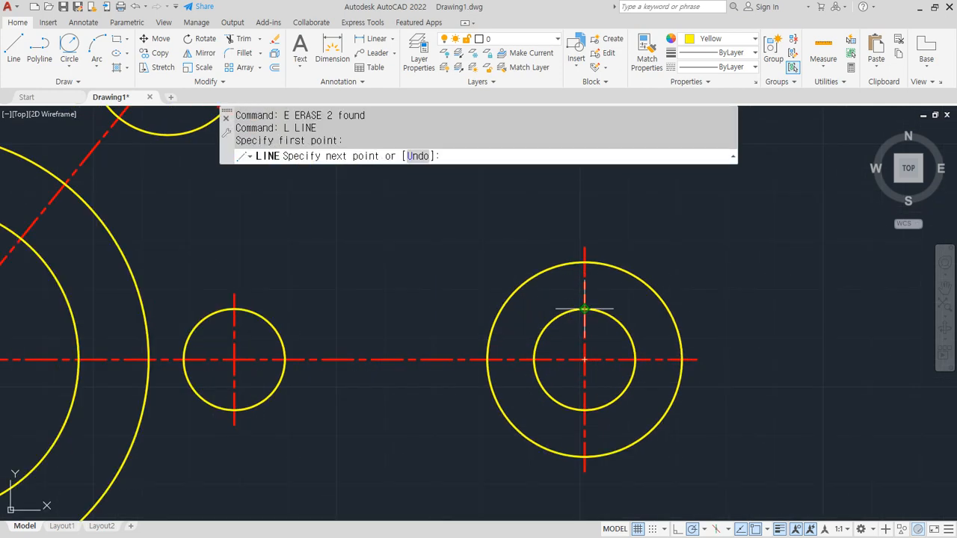
pyautogui.click(235, 308)
pyautogui.press('Return')
pyautogui.press('Return')
pyautogui.click(235, 410)
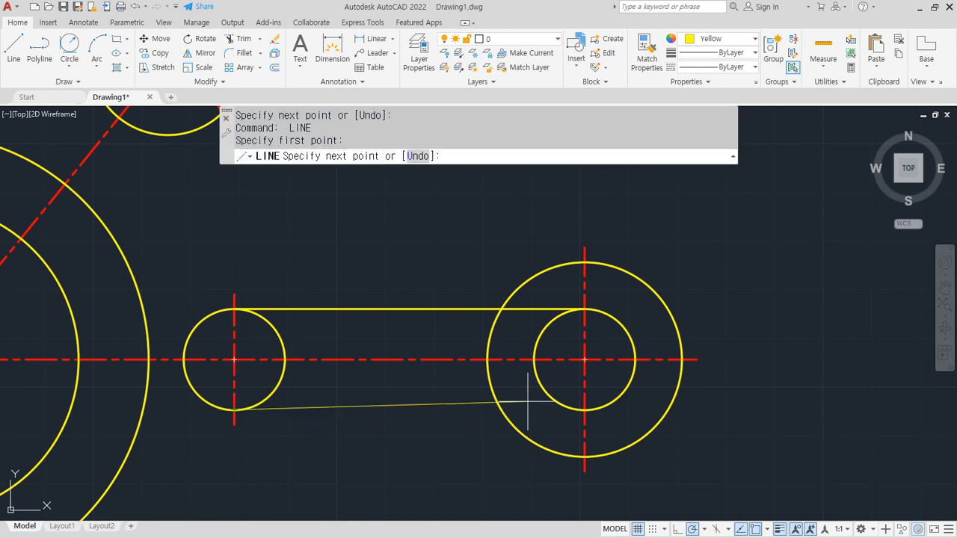
pyautogui.click(583, 410)
pyautogui.press('Return')
# Draw horizontal lines from the radius 20 circle's top and bottom quadrants leftward to the radius 46.4 circle
pyautogui.press('Return')
pyautogui.click(583, 262)
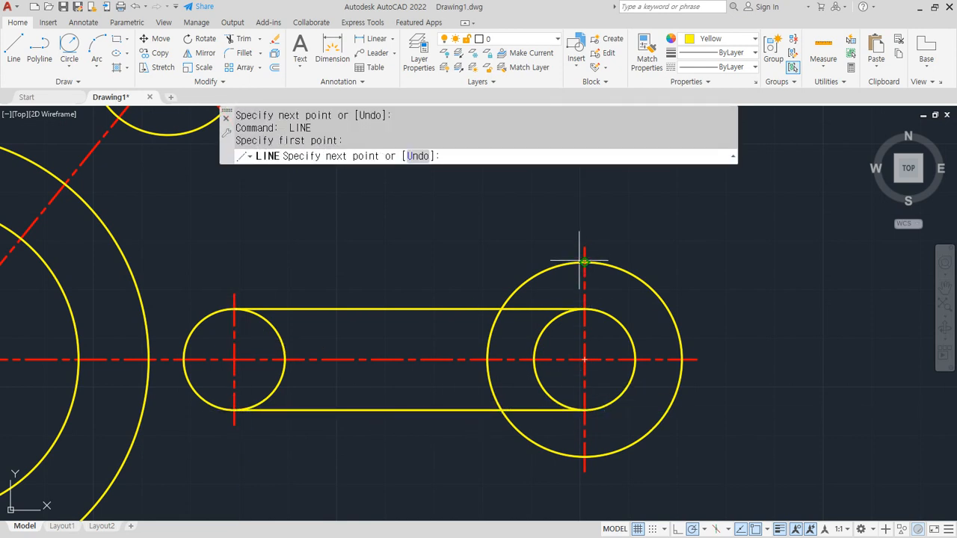
pyautogui.click(127, 261)
pyautogui.press('Return')
pyautogui.press('Return')
pyautogui.click(583, 456)
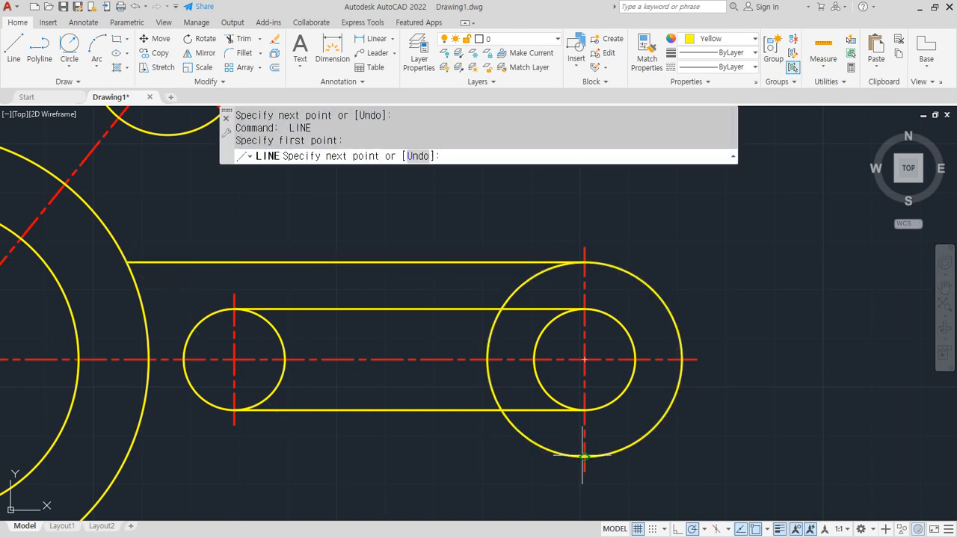
pyautogui.click(127, 456)
pyautogui.press('Return')
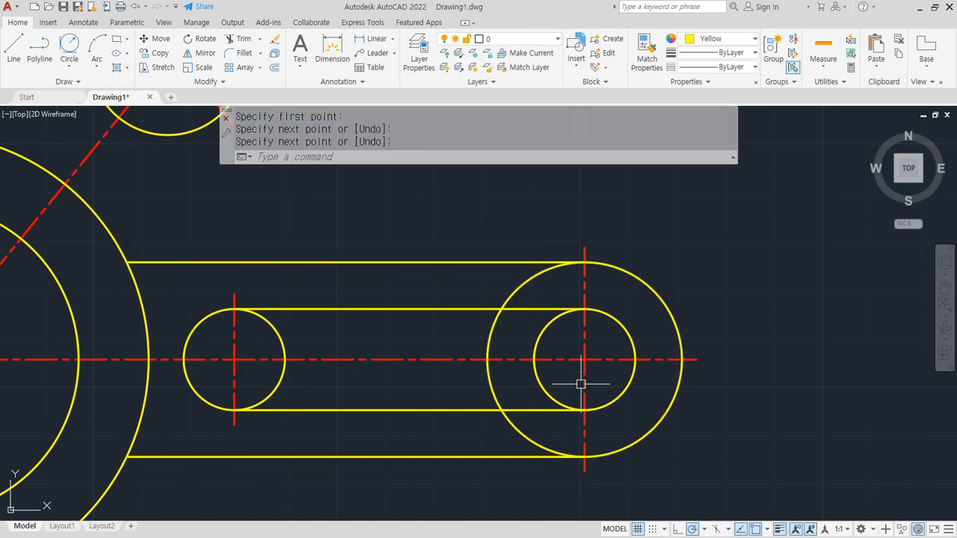
# Trim the inner halves of the radius 10.4 and radius 20 circles at the slot's vertical centerlines
pyautogui.click(580, 408)
pyautogui.press('Return')
pyautogui.write('tr')
pyautogui.press('Return')
pyautogui.click(582, 289)
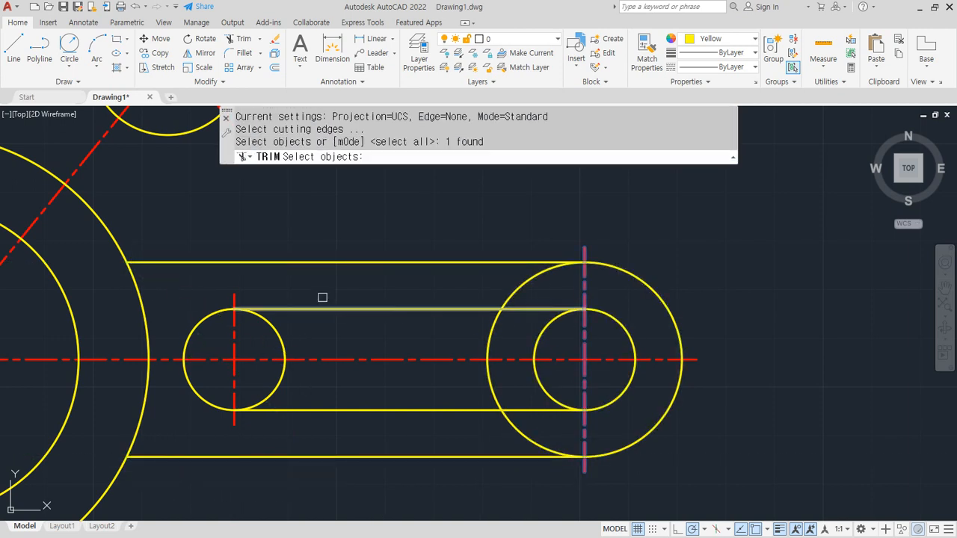
pyautogui.click(237, 296)
pyautogui.press('Return')
pyautogui.click(257, 315)
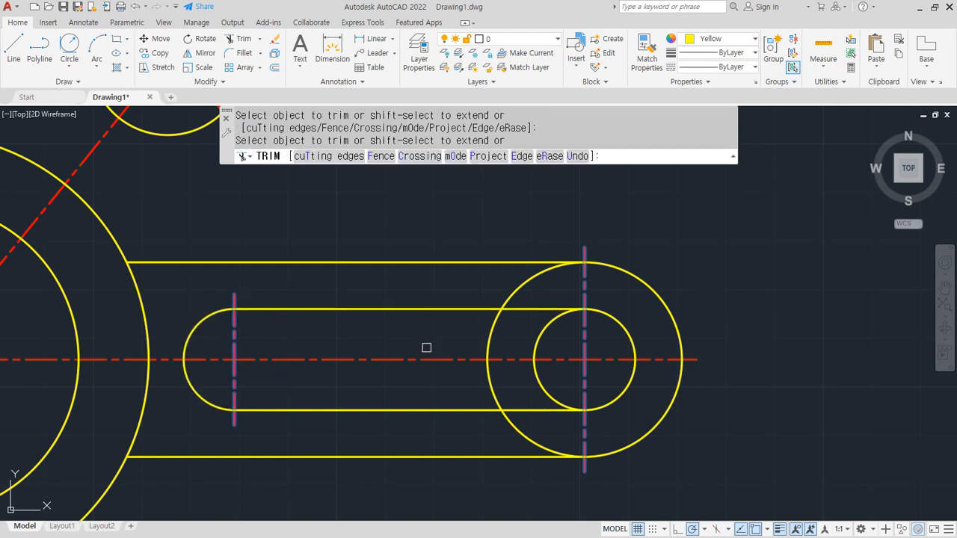
pyautogui.click(489, 338)
pyautogui.press('Return')
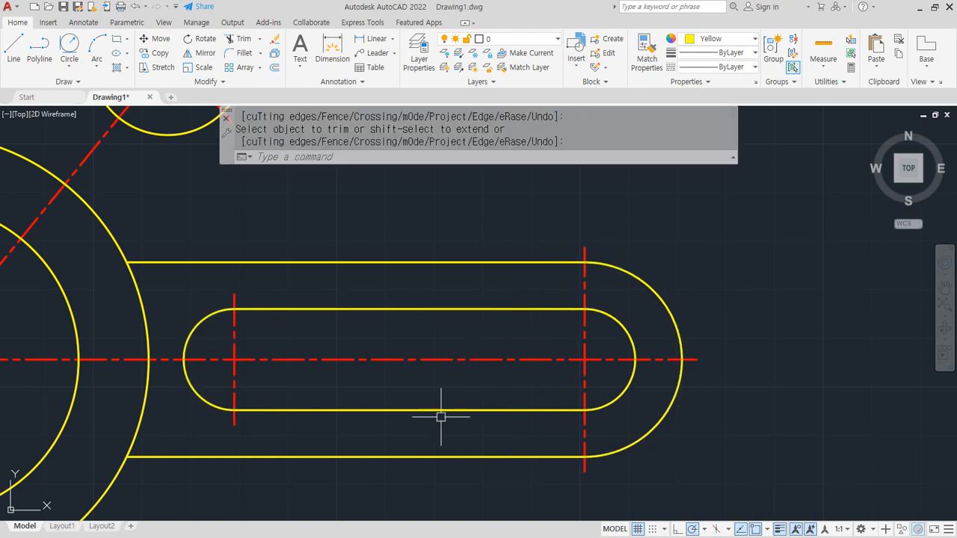
# Draw a radius 32 circle tangent to the lower outer arm line and the radius 46.4 circle
pyautogui.scroll(-3, 363, 417)
pyautogui.moveTo(364, 416); pyautogui.dragTo(429, 367, button='middle')
pyautogui.scroll(2, 356, 416)
pyautogui.write('c')
pyautogui.press('Return')
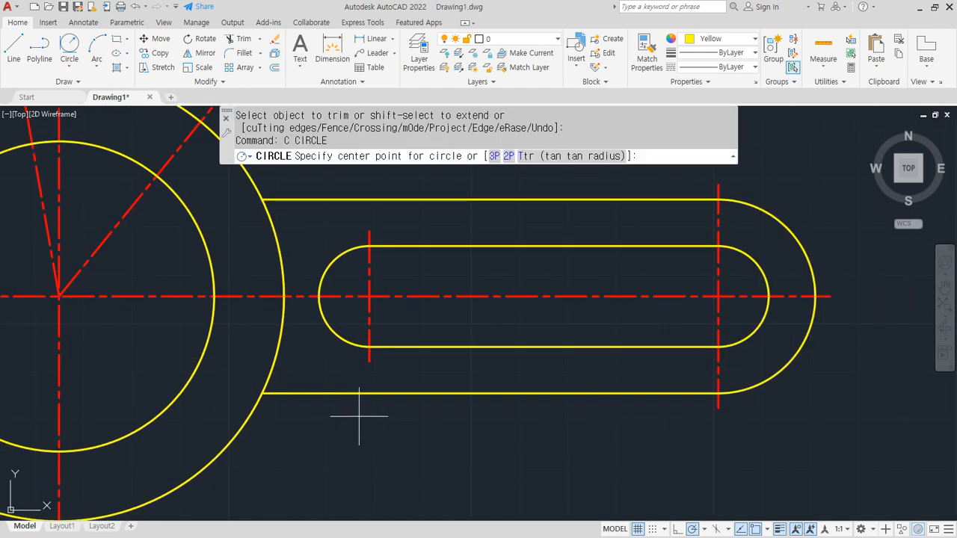
pyautogui.write('T')
pyautogui.press('Return')
pyautogui.click(287, 393)
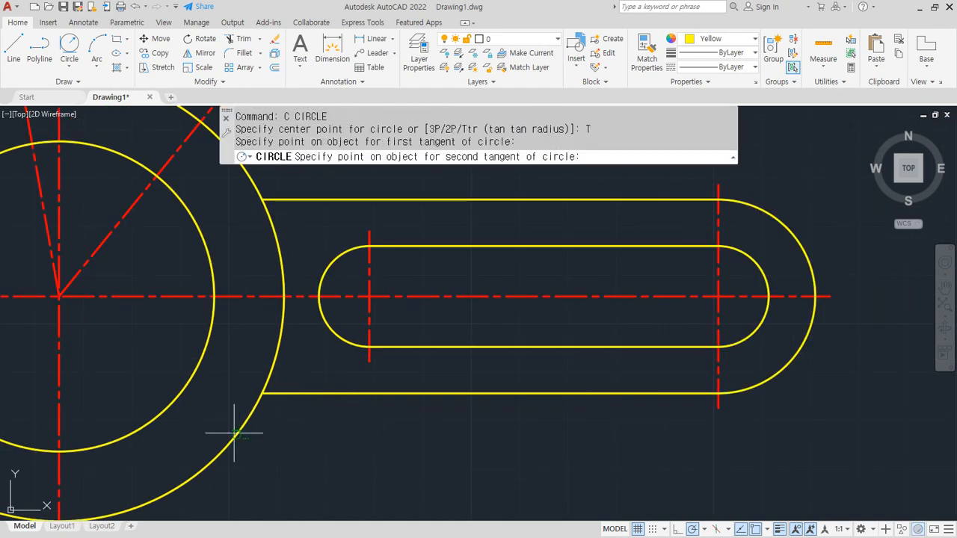
pyautogui.click(234, 432)
pyautogui.write('32')
pyautogui.press('Return')
# Trim the lower tangent circle and the excess arm line to leave a fillet arc at the radius 46.4 circle
pyautogui.write('tr')
pyautogui.press('Return')
pyautogui.press('Return')
pyautogui.click(442, 431)
pyautogui.click(298, 393)
pyautogui.click(298, 393)
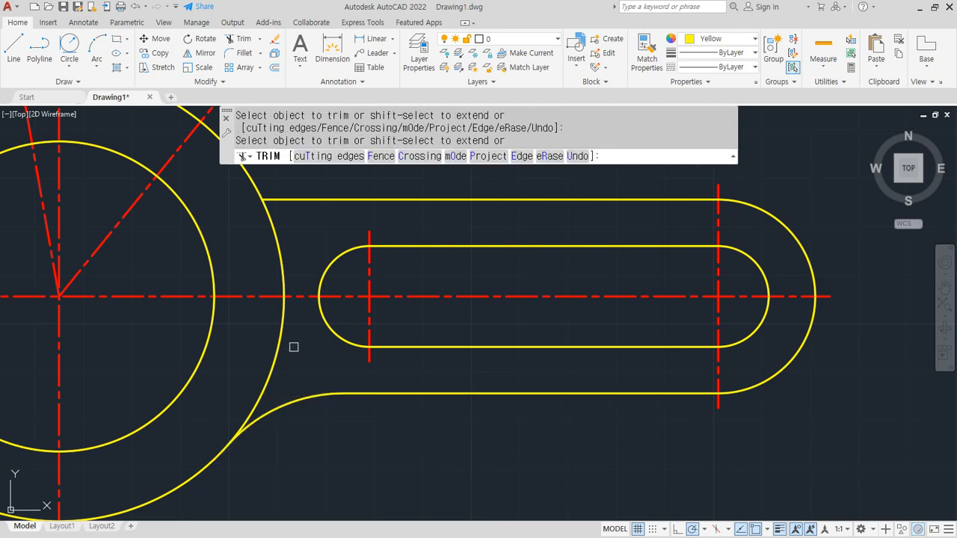
pyautogui.press('Return')
# Draw a radius 32 circle tangent to the upper outer arm line and the radius 46.4 circle
pyautogui.moveTo(306, 302); pyautogui.dragTo(280, 467, button='middle')
pyautogui.write('C')
pyautogui.press('Return')
pyautogui.write('T')
pyautogui.press('Return')
pyautogui.click(262, 364)
pyautogui.click(267, 362)
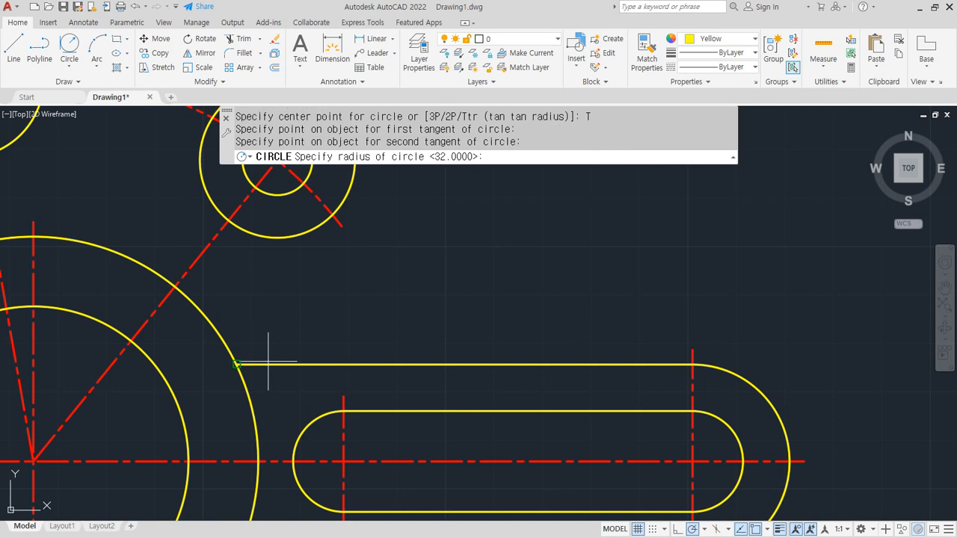
pyautogui.write('32')
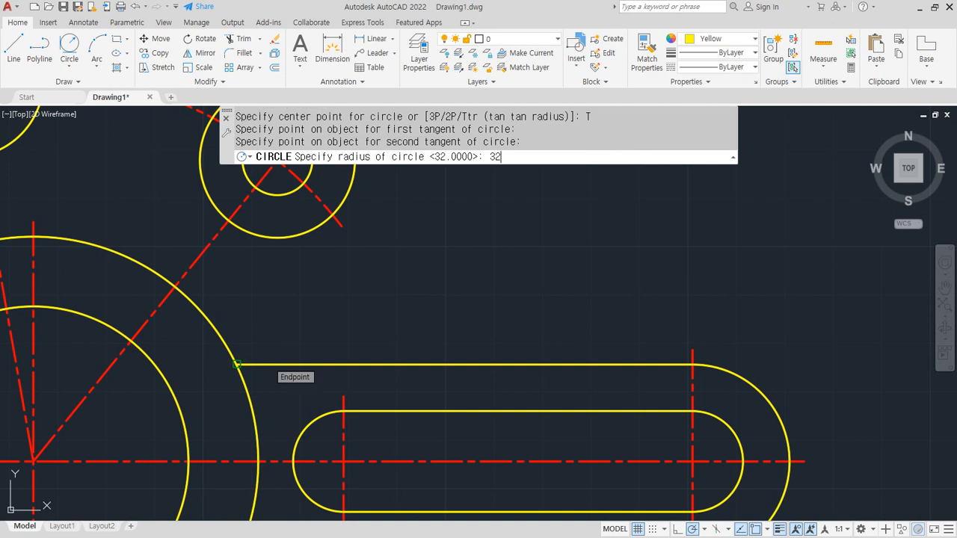
pyautogui.press('Return')
# Trim the upper tangent circle and the excess arm line to leave a fillet arc at the radius 46.4 circle
pyautogui.write('tr')
pyautogui.press('Return')
pyautogui.click(290, 377)
pyautogui.click(204, 330)
pyautogui.press('Return')
pyautogui.click(386, 346)
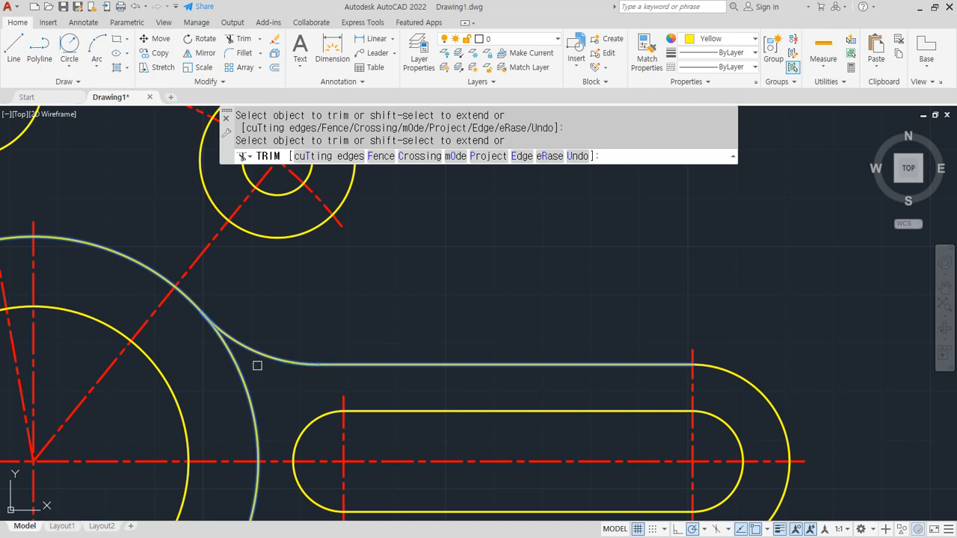
pyautogui.press('Return')
pyautogui.scroll(-5, 258, 366)
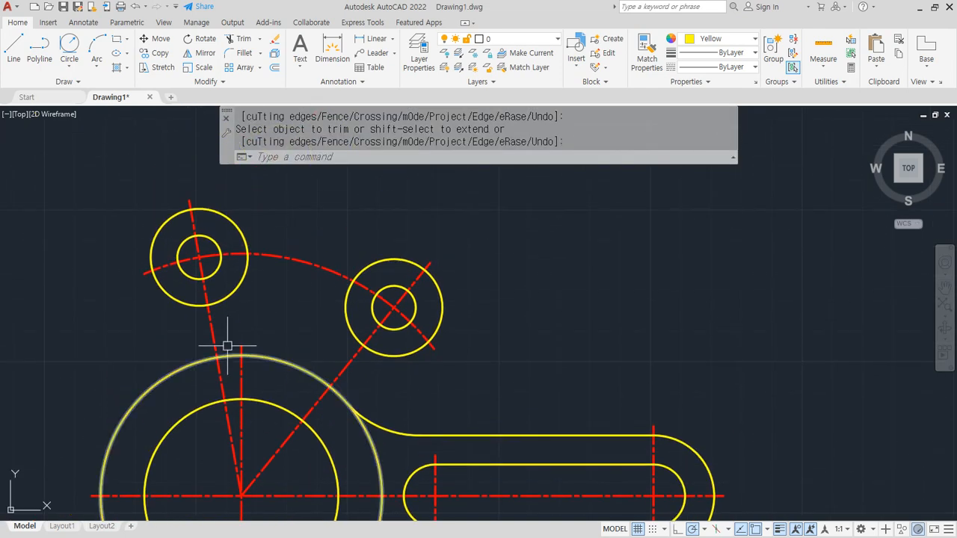
# Draw a radius 16 circle tangent to the upper-left slot end's outer circle and the radius 46.4 circle
pyautogui.scroll(2, 150, 319)
pyautogui.write('C')
pyautogui.press('Return')
pyautogui.write('T')
pyautogui.press('Return')
pyautogui.click(166, 275)
pyautogui.click(185, 409)
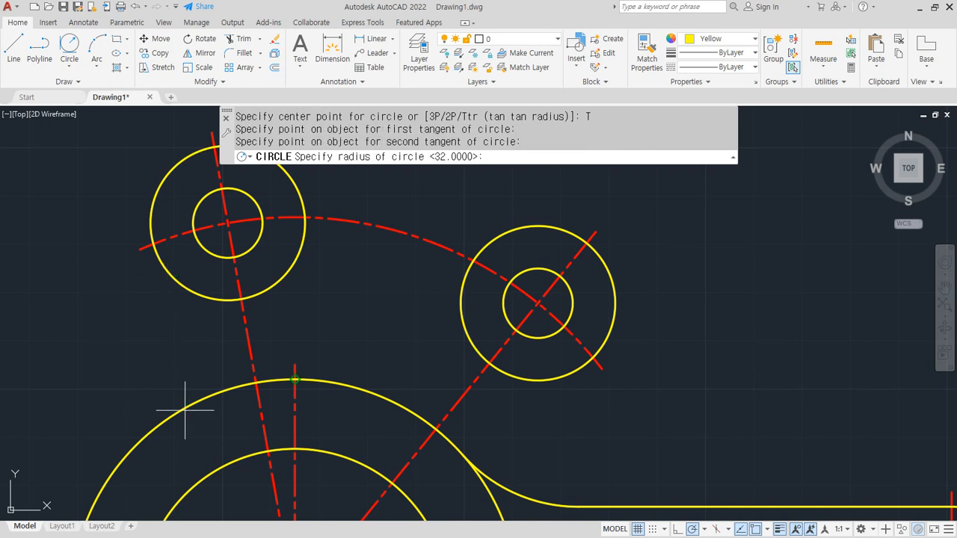
pyautogui.write('16')
pyautogui.press('Return')
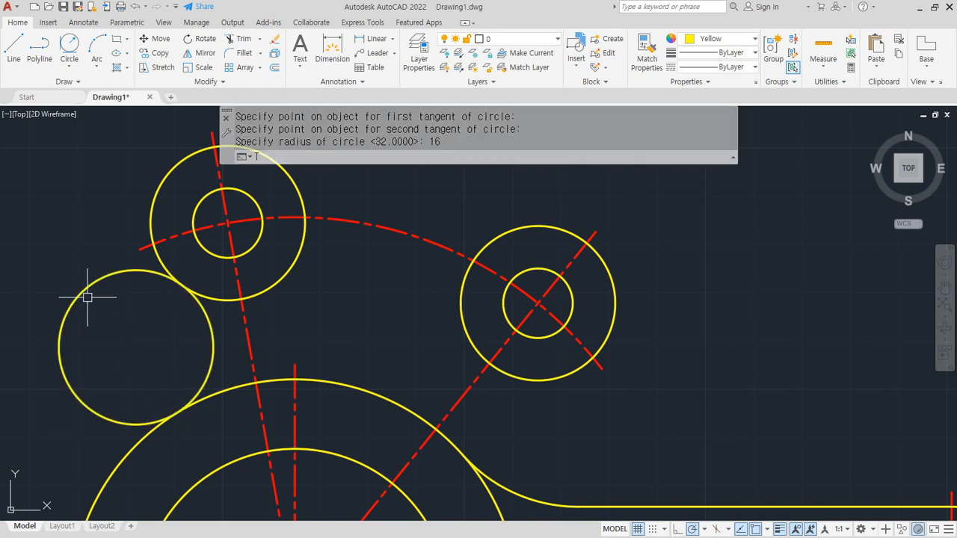
# Trim the radius 16 circle to leave only the fillet arc joining the slot end to the radius 46.4 circle
pyautogui.write('TR')
pyautogui.press('Return')
pyautogui.press('Return')
pyautogui.click(87, 288)
pyautogui.press('Return')
# Offset the curved slot's arc centerline by 7.2 to both sides
pyautogui.moveTo(397, 235); pyautogui.dragTo(309, 314, button='middle')
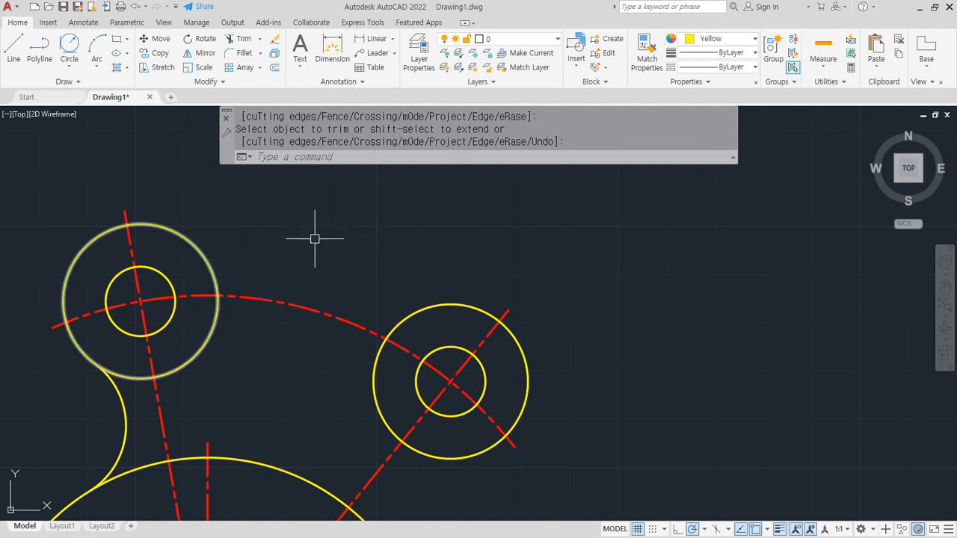
pyautogui.write('O')
pyautogui.press('Return')
pyautogui.press('Return')
pyautogui.click(321, 310)
pyautogui.click(324, 277)
pyautogui.click(312, 312)
pyautogui.click(295, 349)
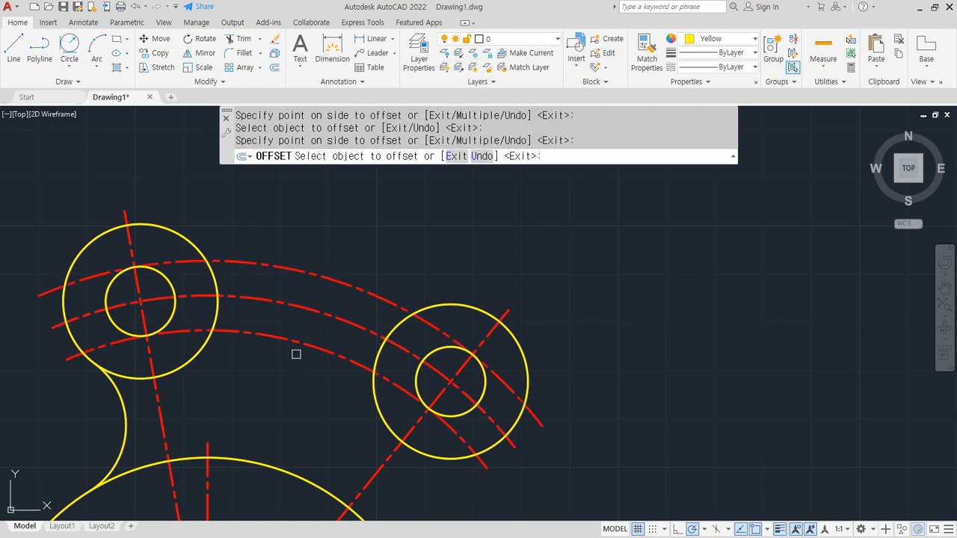
pyautogui.press('Return')
# Offset the curved slot's arc centerline by 16 to both sides
pyautogui.press('Return')
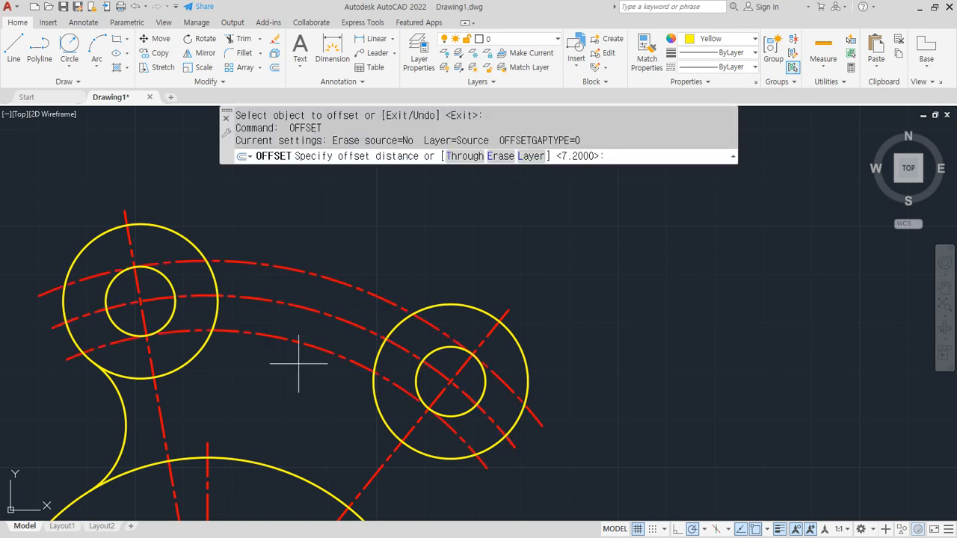
pyautogui.write('16')
pyautogui.press('Return')
pyautogui.click(310, 314)
pyautogui.click(333, 276)
pyautogui.click(310, 317)
pyautogui.click(295, 341)
pyautogui.press('Return')
# Match the four offset arcs to the properties of the yellow outline circle
pyautogui.click(640, 41)
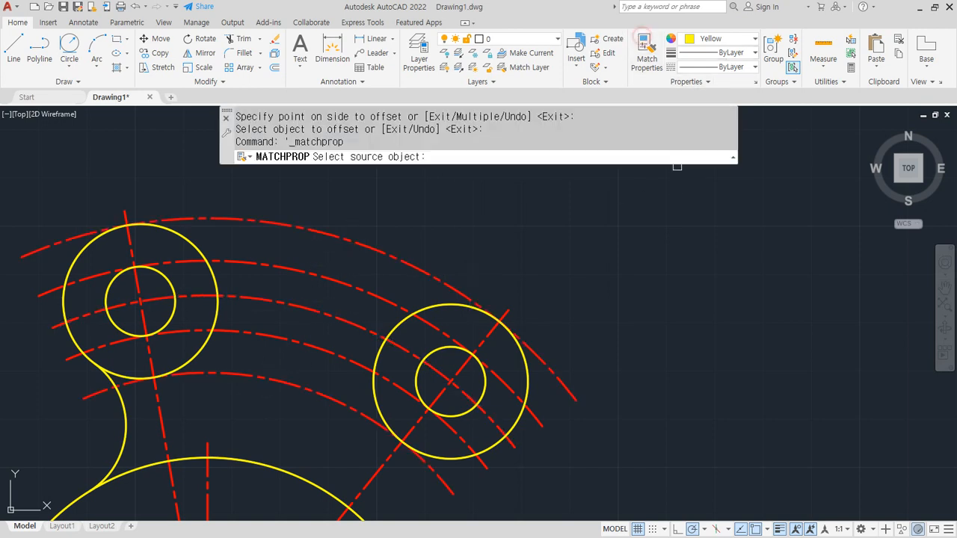
pyautogui.click(436, 305)
pyautogui.click(351, 209)
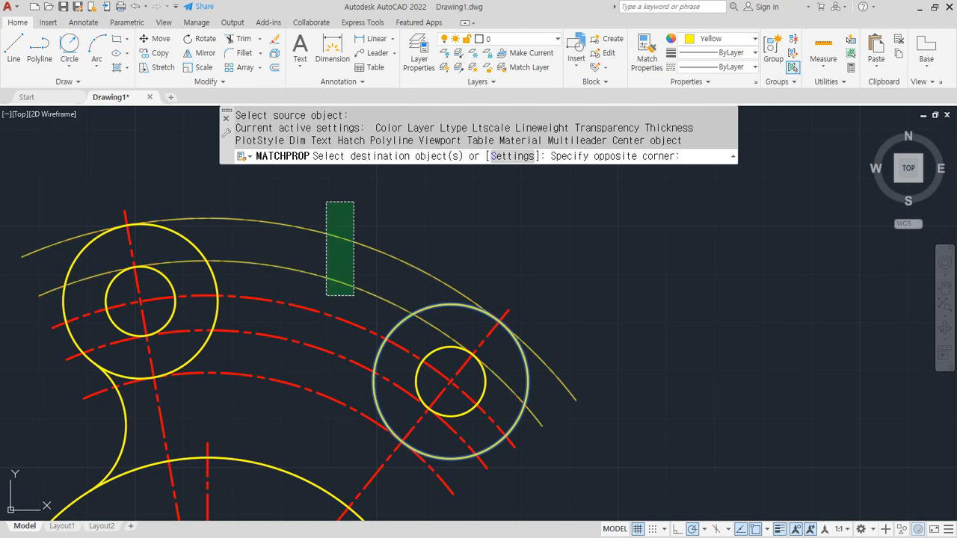
pyautogui.click(325, 297)
pyautogui.click(304, 416)
pyautogui.click(276, 332)
pyautogui.press('Return')
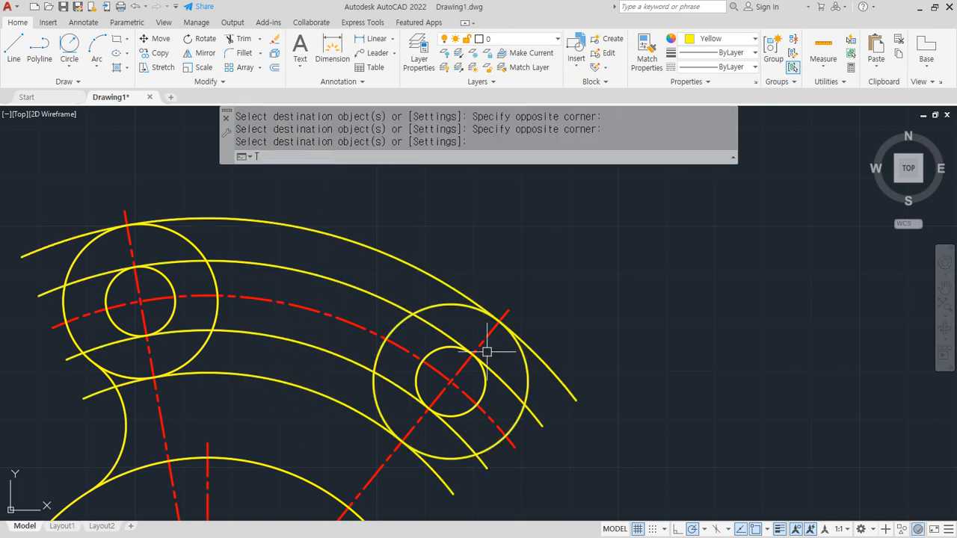
# Trim the ends of the four offset arcs that extend beyond the two angled centerlines
pyautogui.write('tr')
pyautogui.press('Return')
pyautogui.click(485, 338)
pyautogui.click(130, 238)
pyautogui.press('Return')
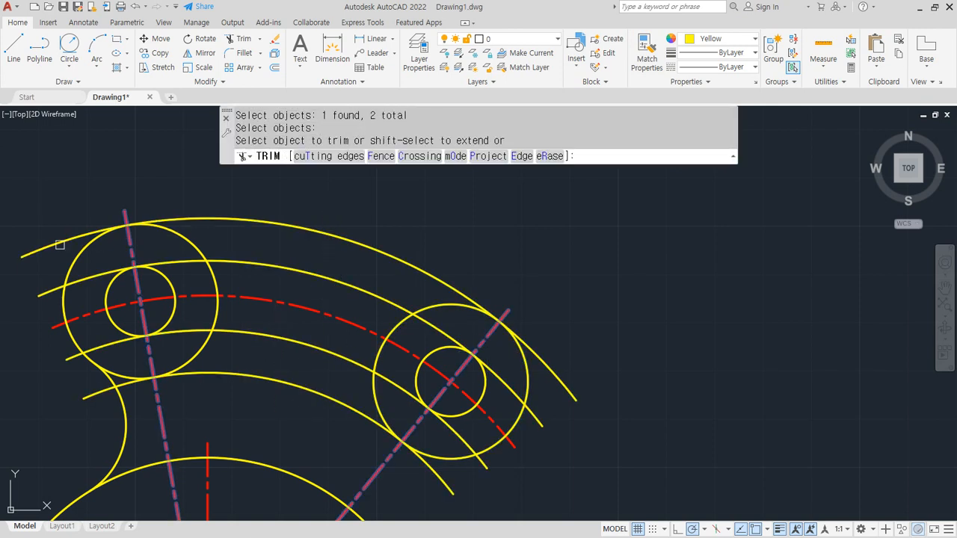
pyautogui.click(56, 245)
pyautogui.click(59, 355)
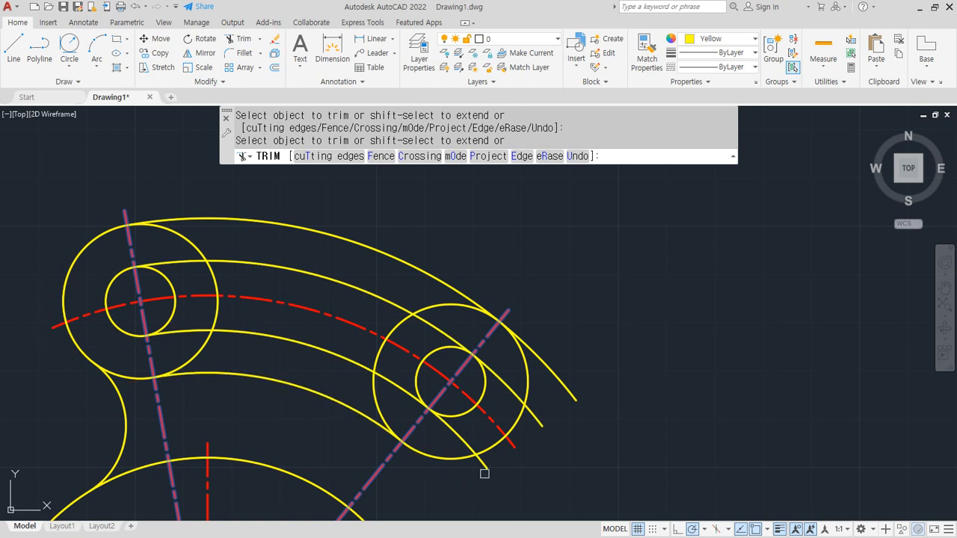
pyautogui.click(535, 416)
pyautogui.click(556, 373)
# Trim the inner halves of the slot end circles between the two angled centerlines, leaving rounded ends
pyautogui.click(388, 322)
pyautogui.click(403, 327)
pyautogui.click(225, 291)
pyautogui.press('space')
# Draw a line tangent to the curved slot's outermost arc and the straight arm's rounded outer end
pyautogui.scroll(-2, 320, 359)
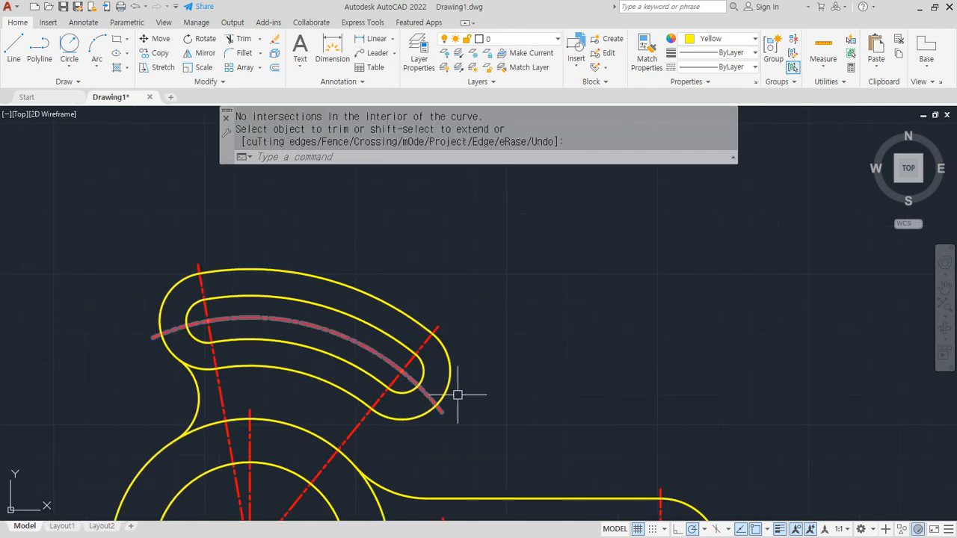
pyautogui.moveTo(453, 390); pyautogui.dragTo(284, 288, button='middle')
pyautogui.write('l')
pyautogui.press('space')
pyautogui.keyDown('shift'); pyautogui.rightClick(530, 187); pyautogui.keyUp('shift')
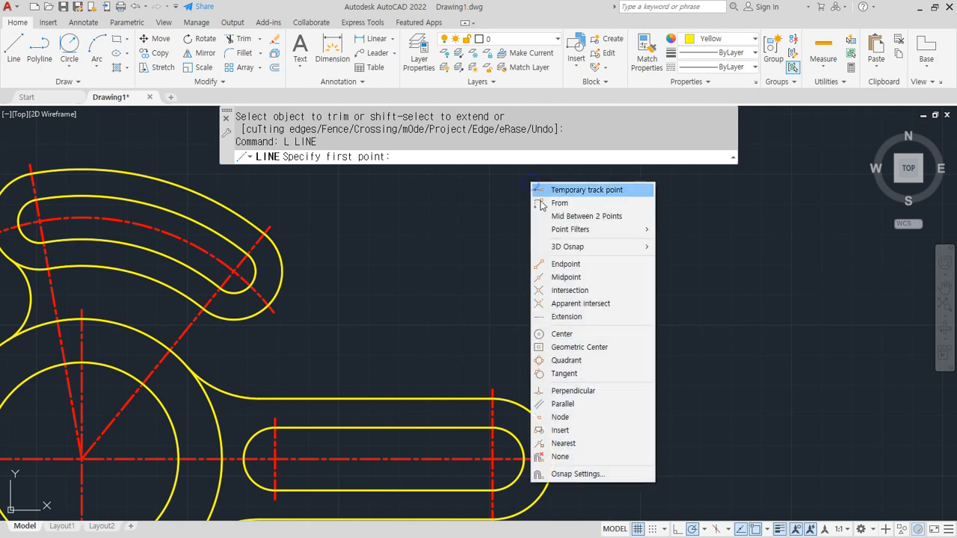
pyautogui.click(553, 373)
pyautogui.click(201, 197)
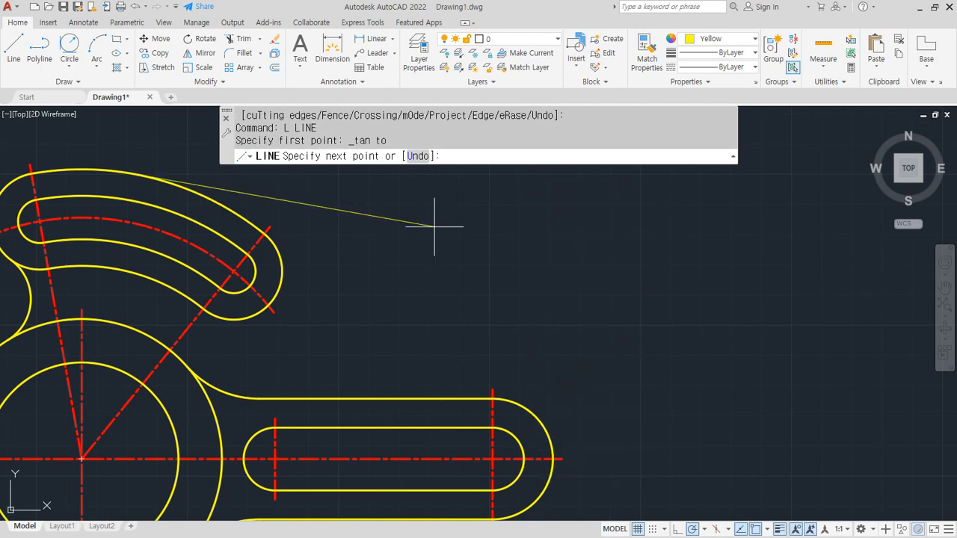
pyautogui.keyDown('shift'); pyautogui.rightClick(488, 239); pyautogui.keyUp('shift')
pyautogui.click(520, 428)
pyautogui.click(541, 419)
pyautogui.press('space')
# Draw a line tangent to the underside of the arm's rounded outer end and the lower part of the radius 46.4 circle
pyautogui.moveTo(251, 450); pyautogui.dragTo(338, 286, button='middle')
pyautogui.press('space')
pyautogui.keyDown('shift'); pyautogui.rightClick(574, 272); pyautogui.keyUp('shift')
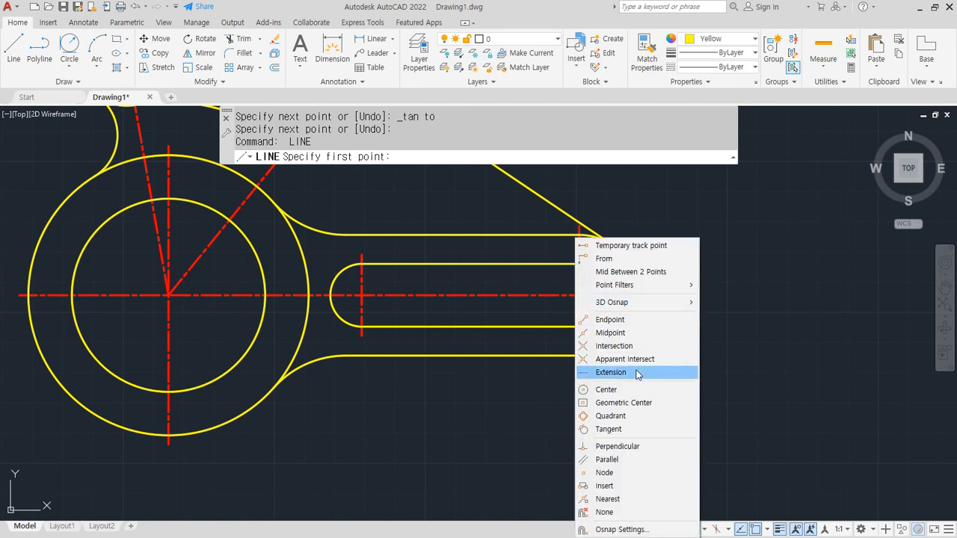
pyautogui.click(608, 430)
pyautogui.click(629, 344)
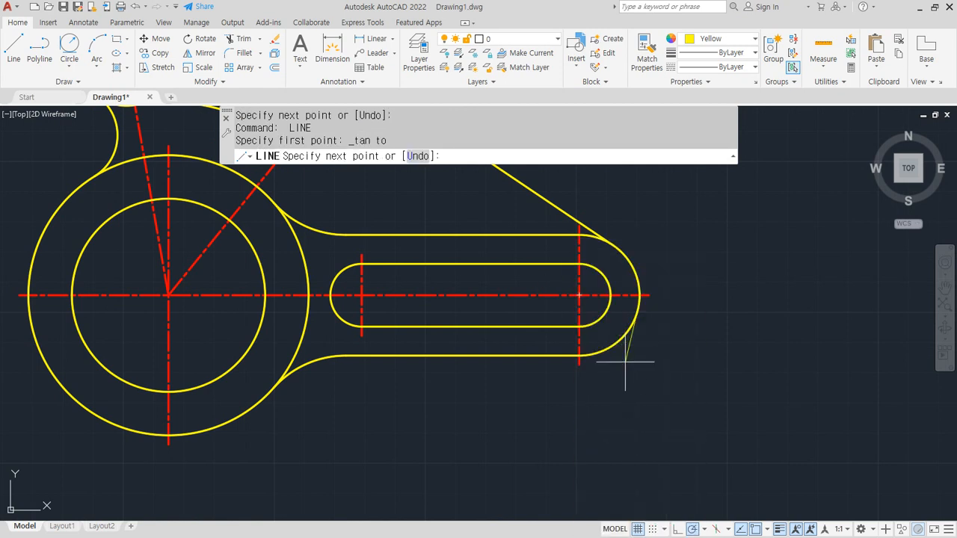
pyautogui.keyDown('shift'); pyautogui.rightClick(535, 412); pyautogui.keyUp('shift')
pyautogui.click(584, 302)
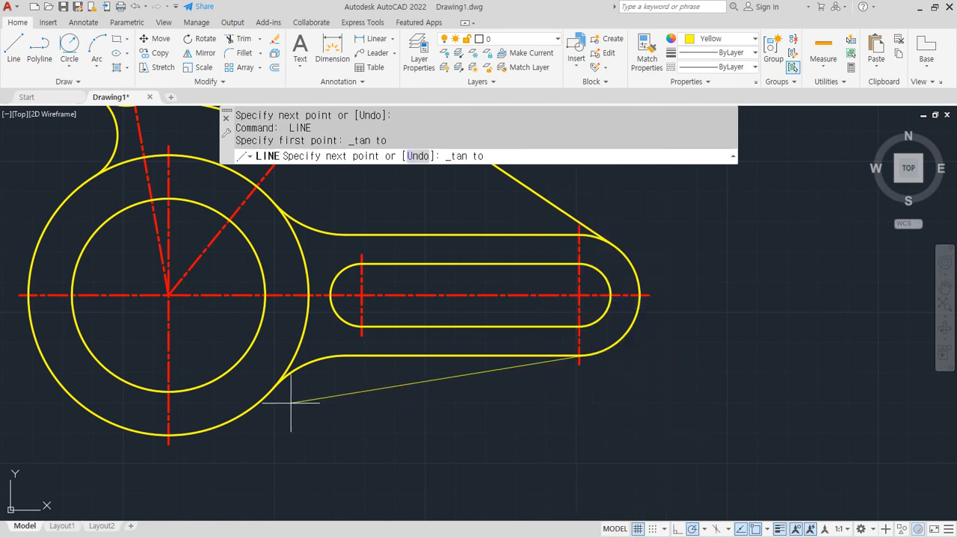
pyautogui.click(261, 427)
pyautogui.press('space')
pyautogui.scroll(-2, 349, 411)
pyautogui.moveTo(349, 411); pyautogui.dragTo(461, 467, button='middle')
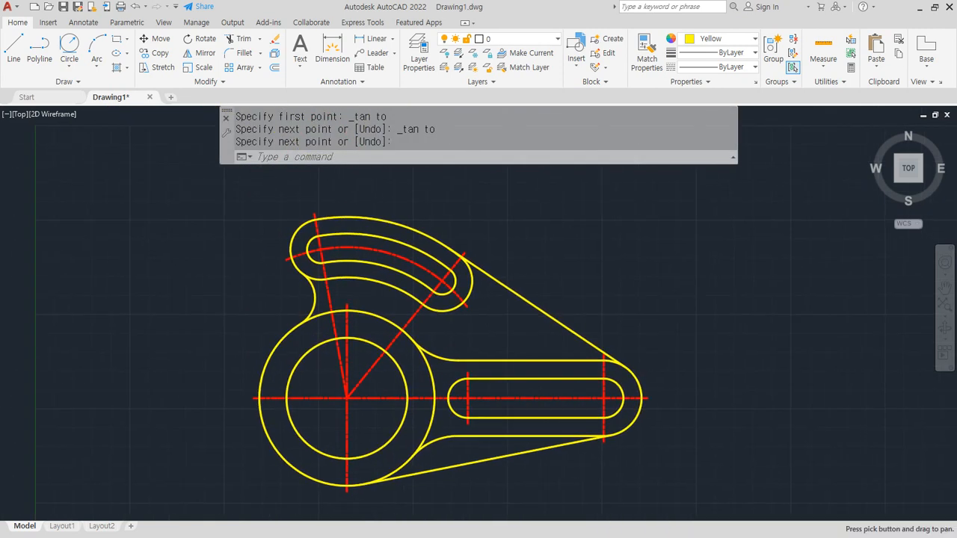